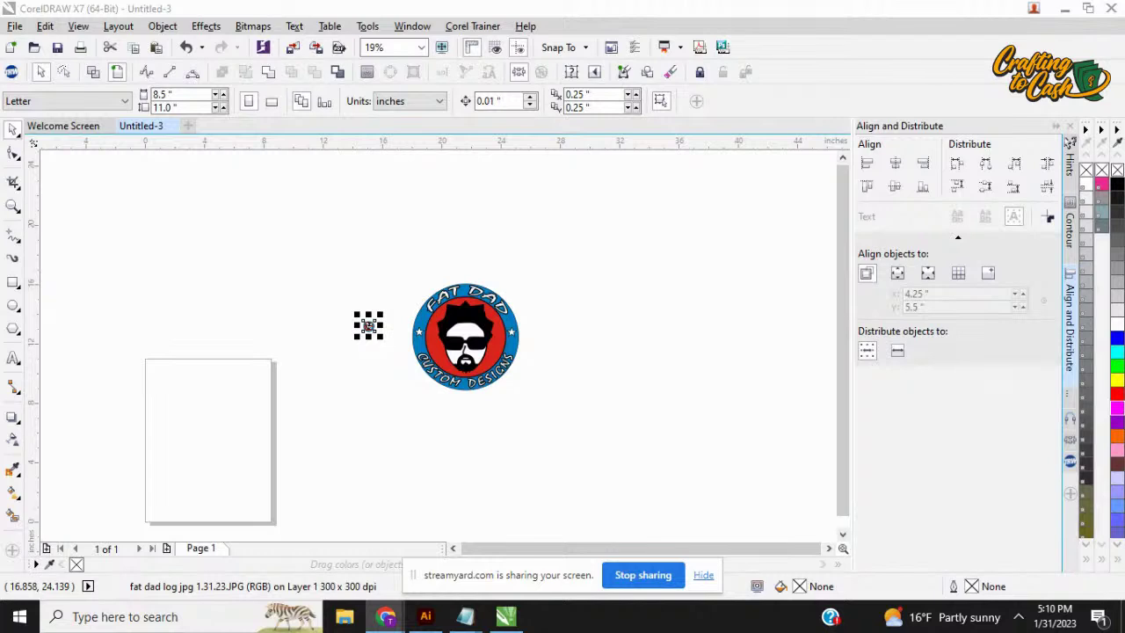
Step: Enlarge the small bitmap copy of the Fat Dad logo to a width of 10 inches
left_click(347, 334)
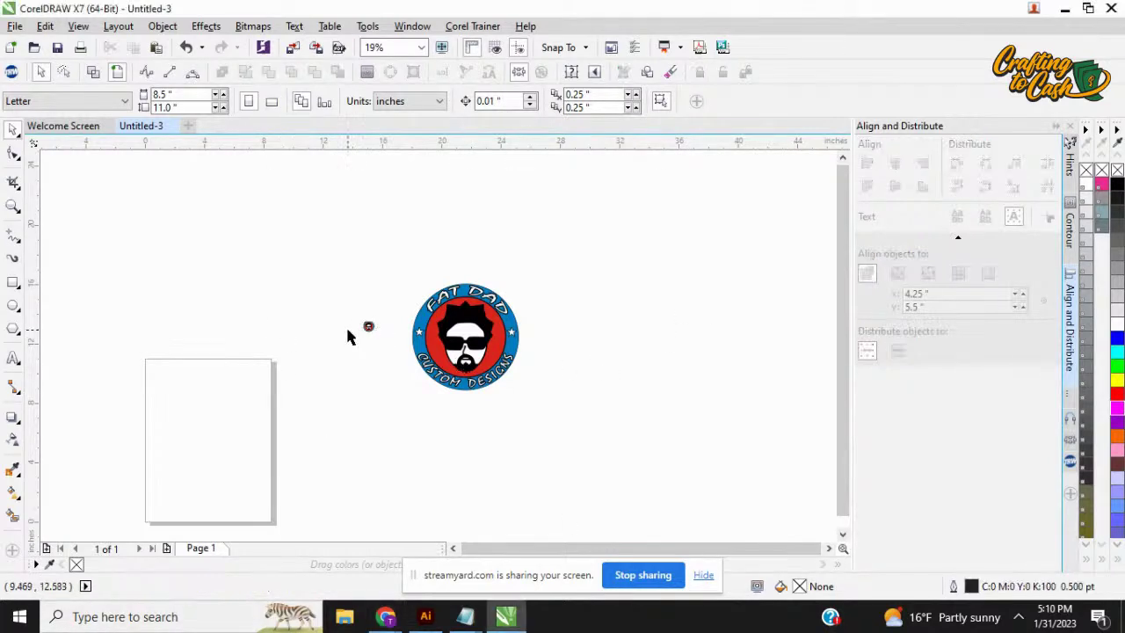
scroll(347, 336, "up", 2)
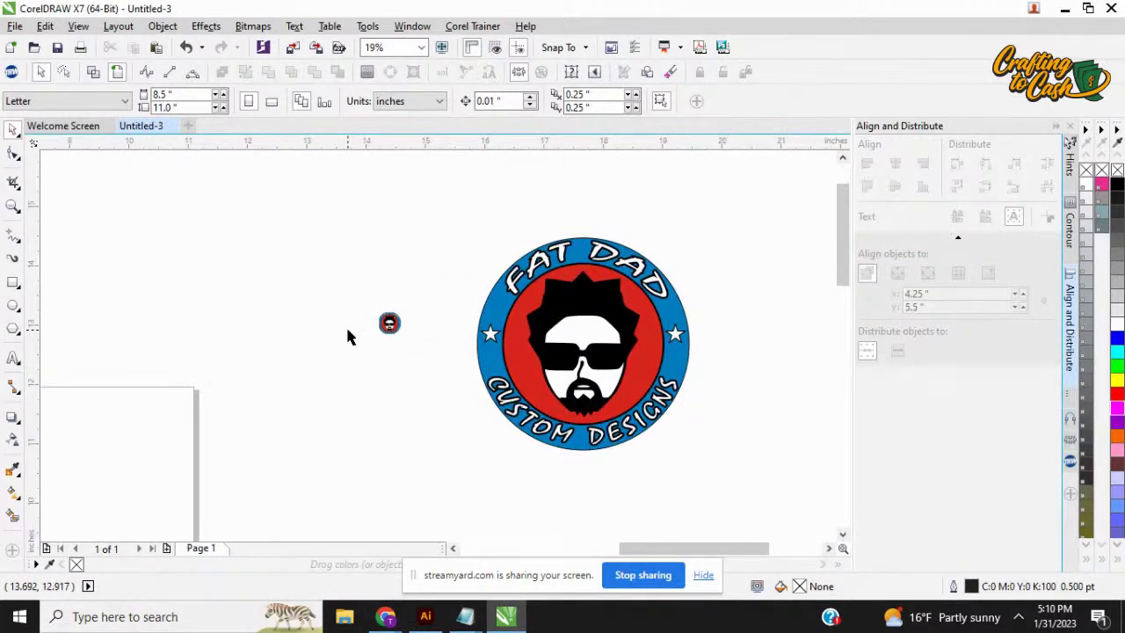
scroll(740, 237, "up", 2)
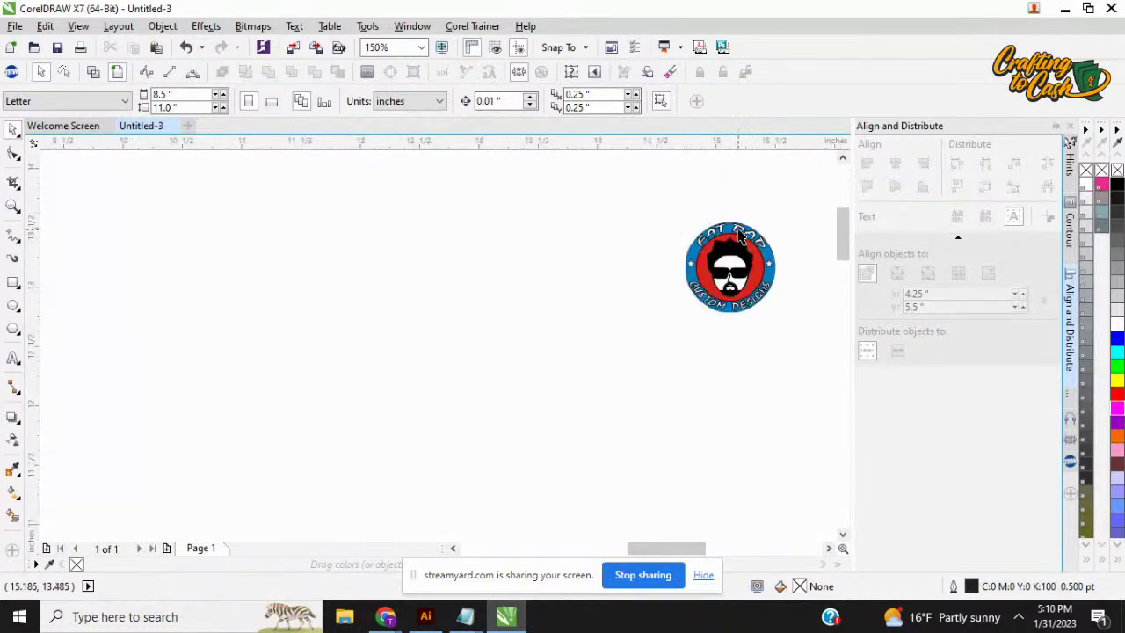
left_click(740, 235)
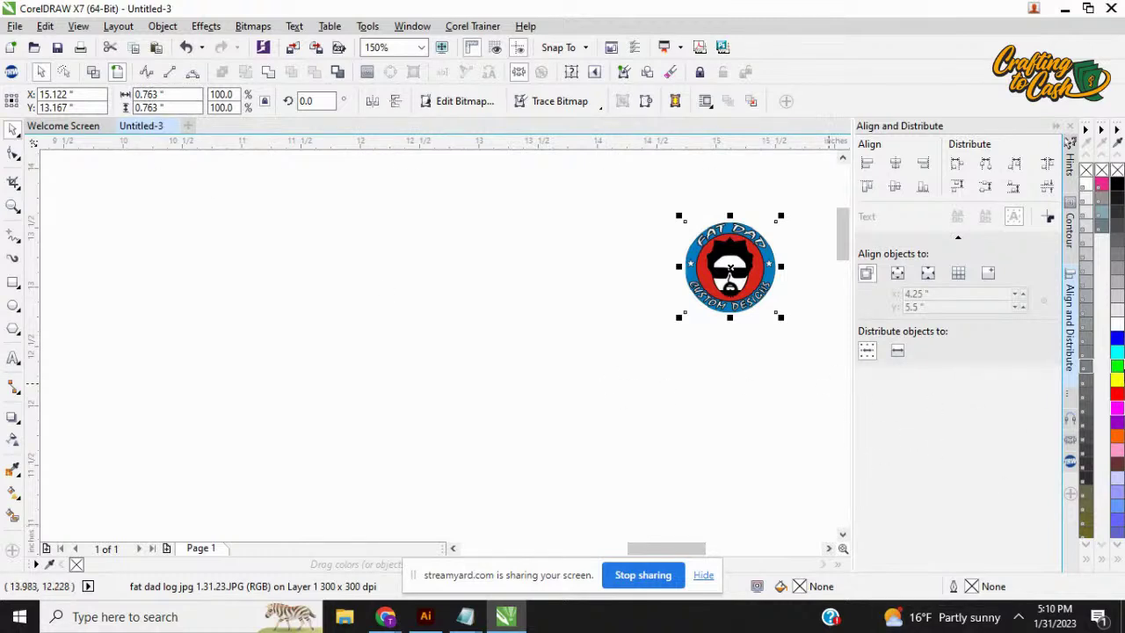
left_click(189, 94)
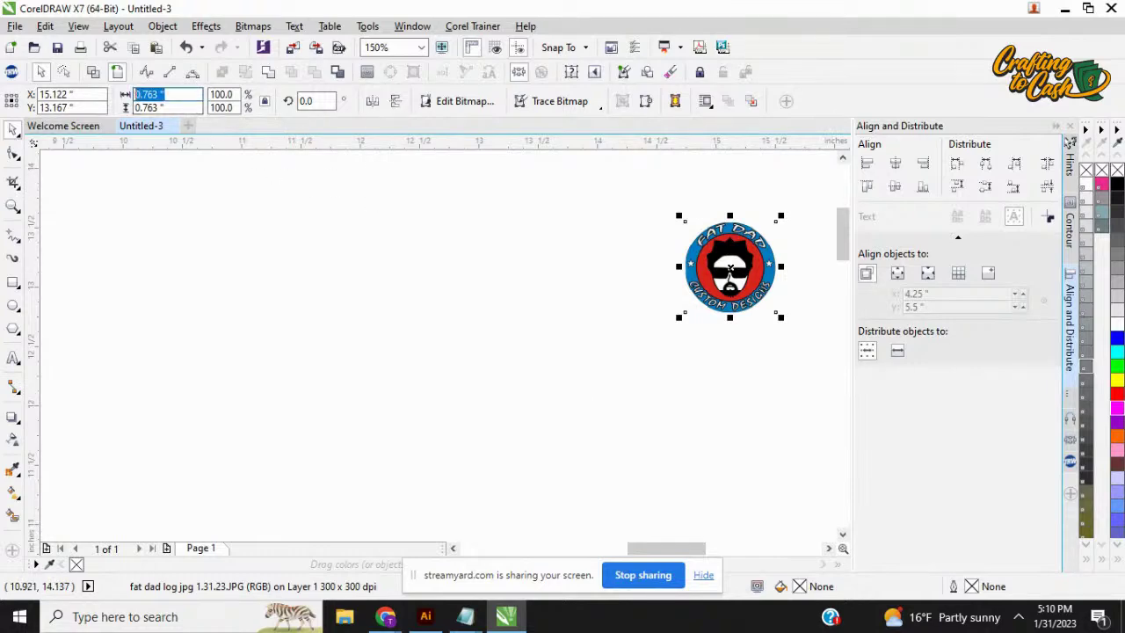
type("10")
key("Return")
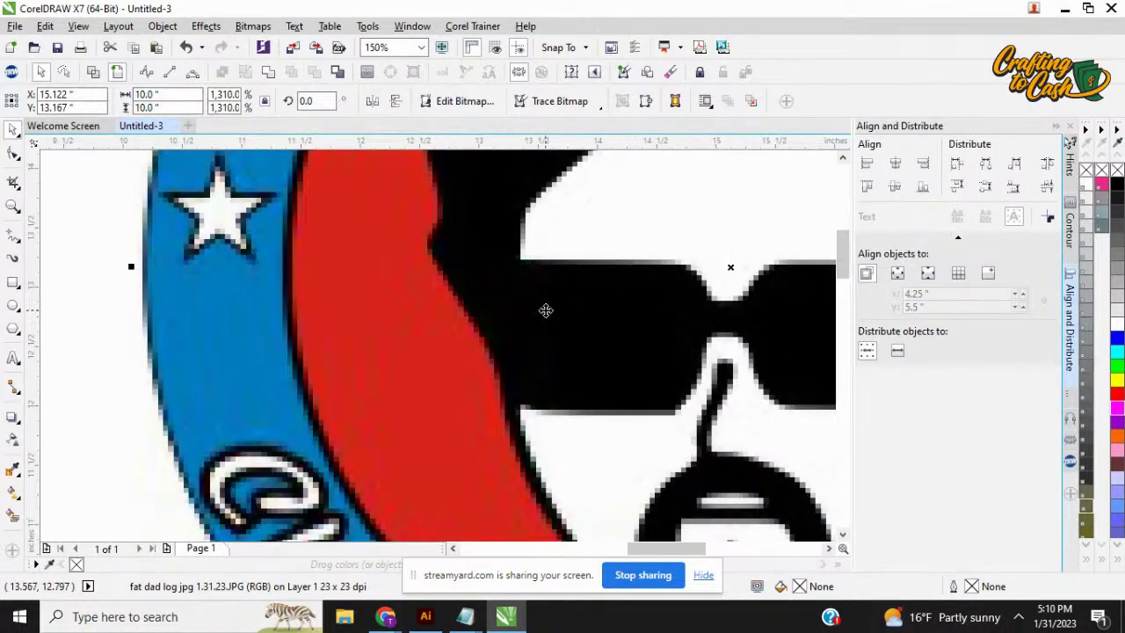
Step: Move the enlarged bitmap logo to the left so it stands clear beside the vector logo
scroll(542, 316, "down", 5)
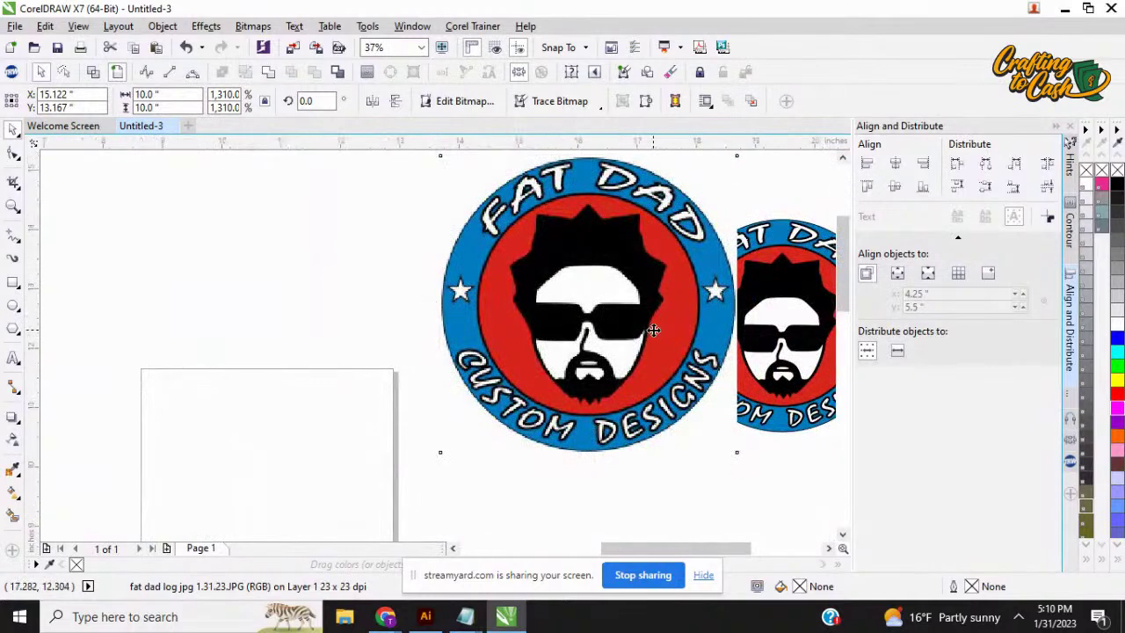
scroll(654, 332, "up", 2)
left_click_drag(508, 333, 372, 335)
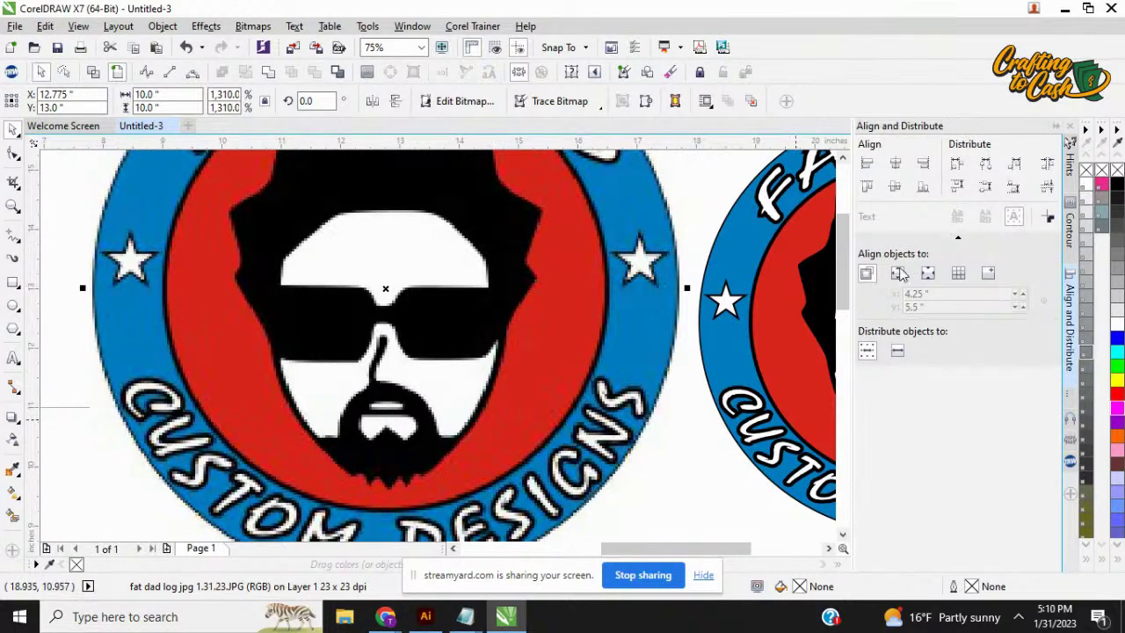
Step: Examine the star and outer ring edges of the vector logo up close against the enlarged bitmap's edges
scroll(748, 253, "up", 4)
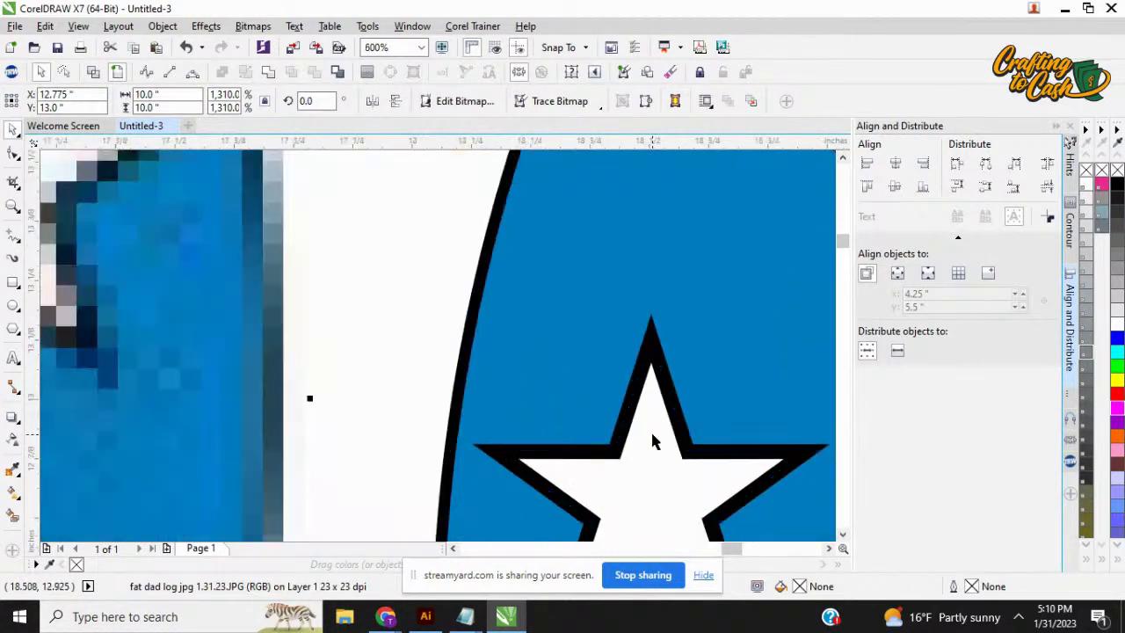
scroll(652, 442, "up", 2)
scroll(479, 531, "up", 2)
scroll(466, 327, "up", 3)
scroll(407, 439, "down", 3)
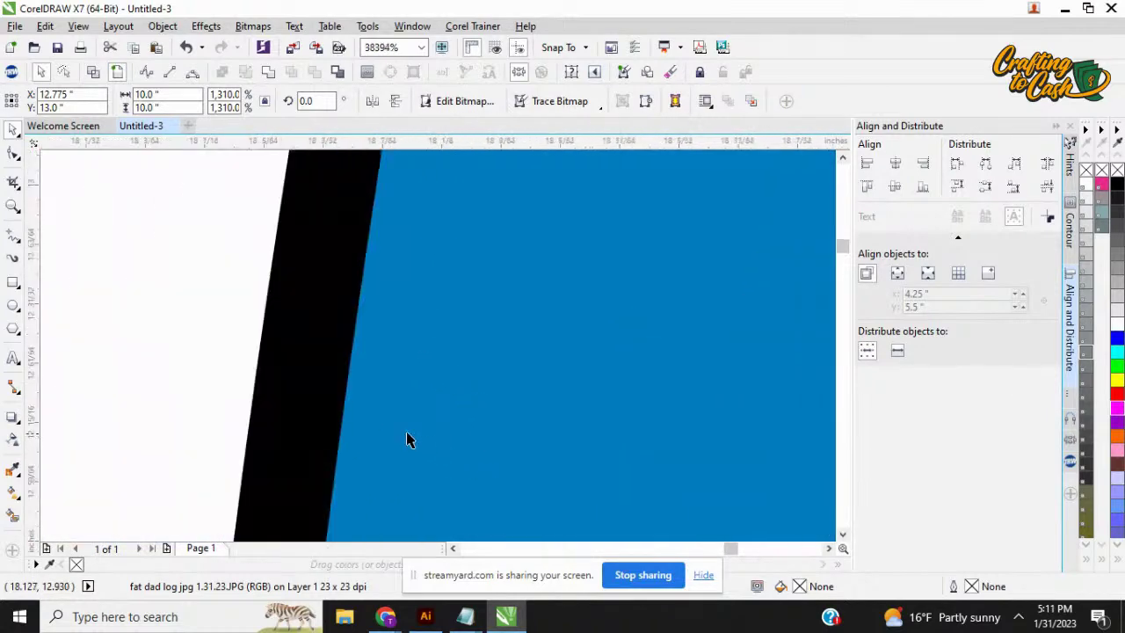
scroll(339, 409, "up", 1)
scroll(338, 404, "down", 5)
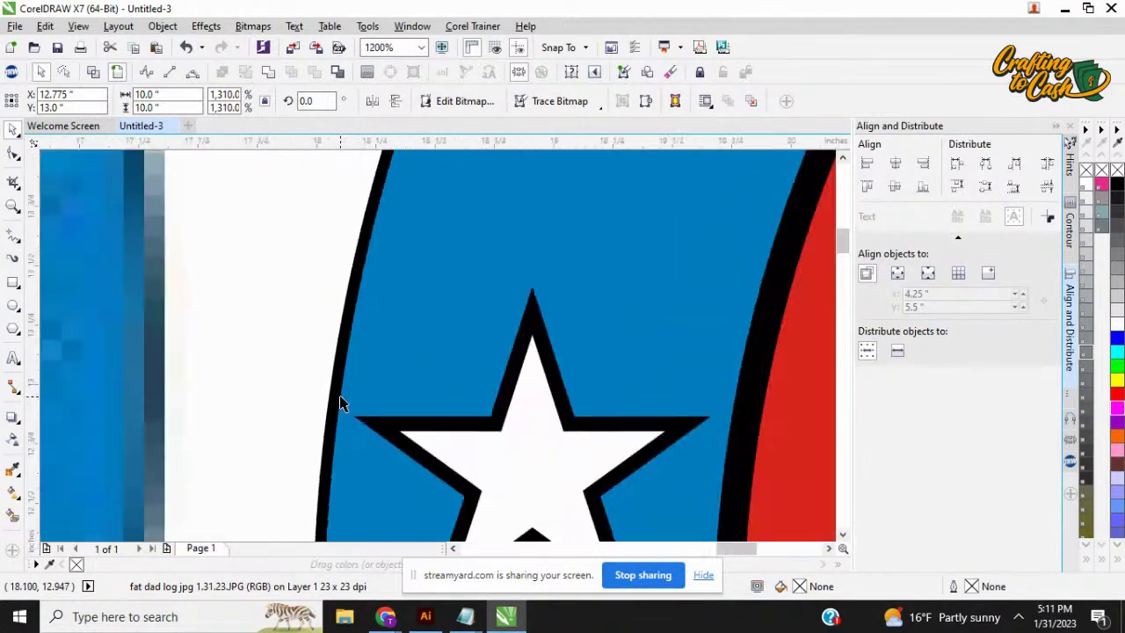
scroll(316, 401, "up", 2)
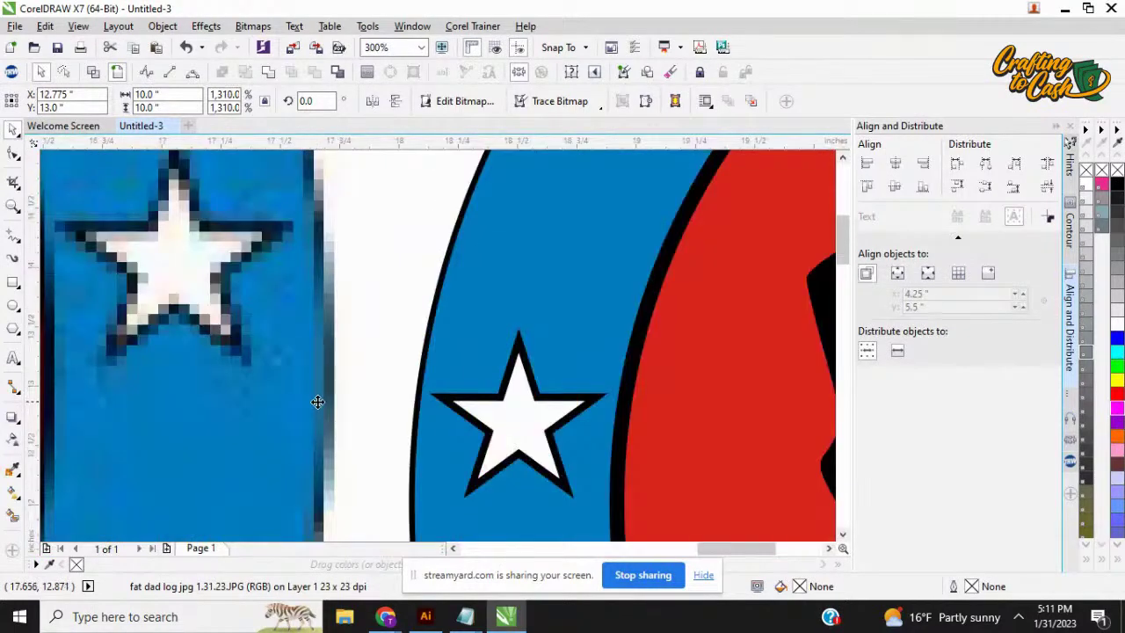
scroll(317, 401, "down", 3)
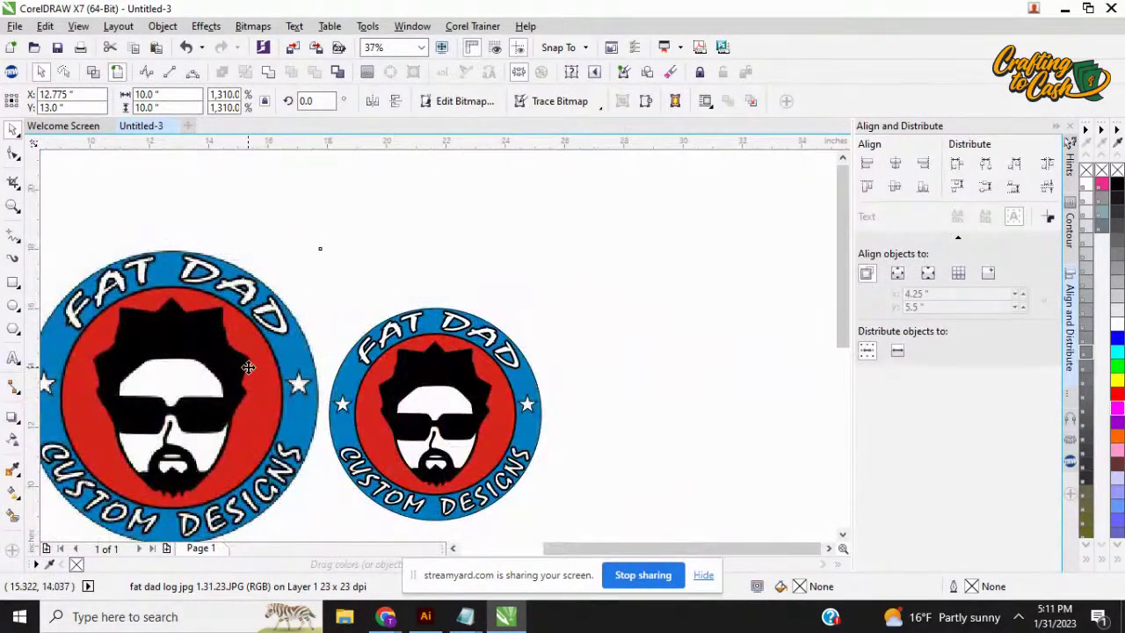
Step: Examine the enlarged bitmap logo's lettering, star and ring edges for pixelation
left_click(245, 361)
scroll(239, 337, "up", 4)
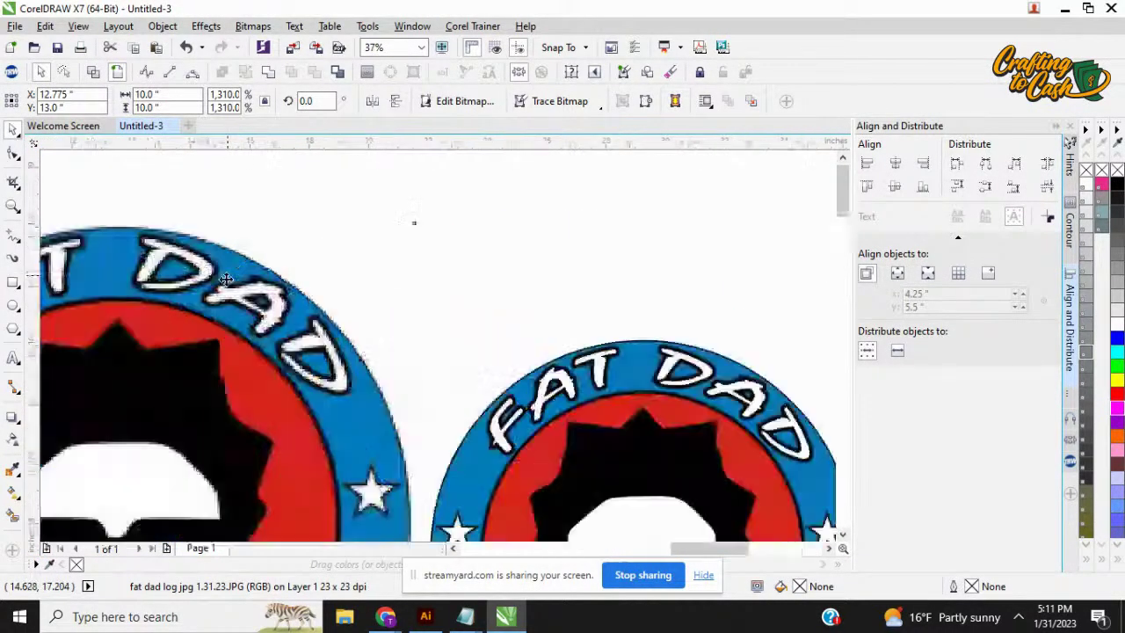
scroll(245, 297, "down", 4)
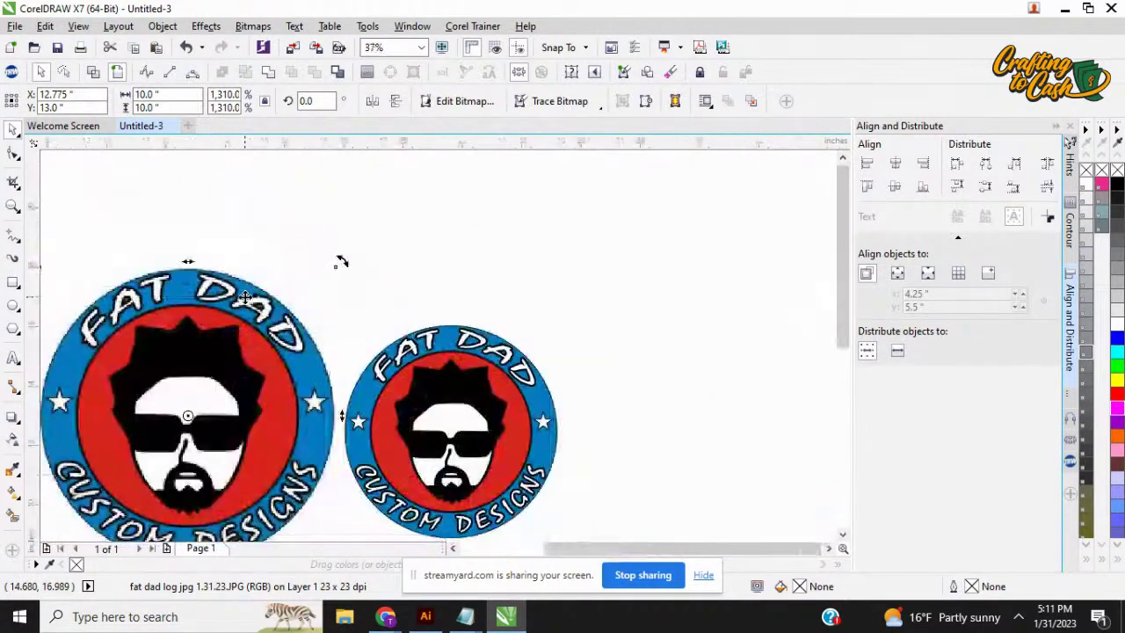
scroll(112, 367, "down", 2)
scroll(111, 368, "up", 1)
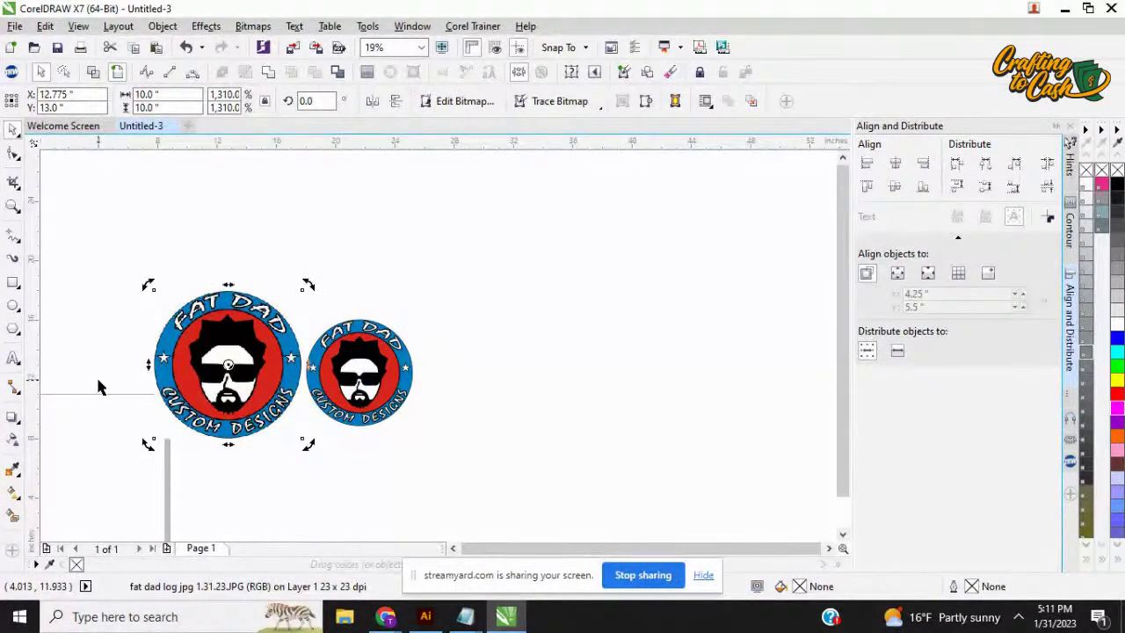
left_click(203, 388)
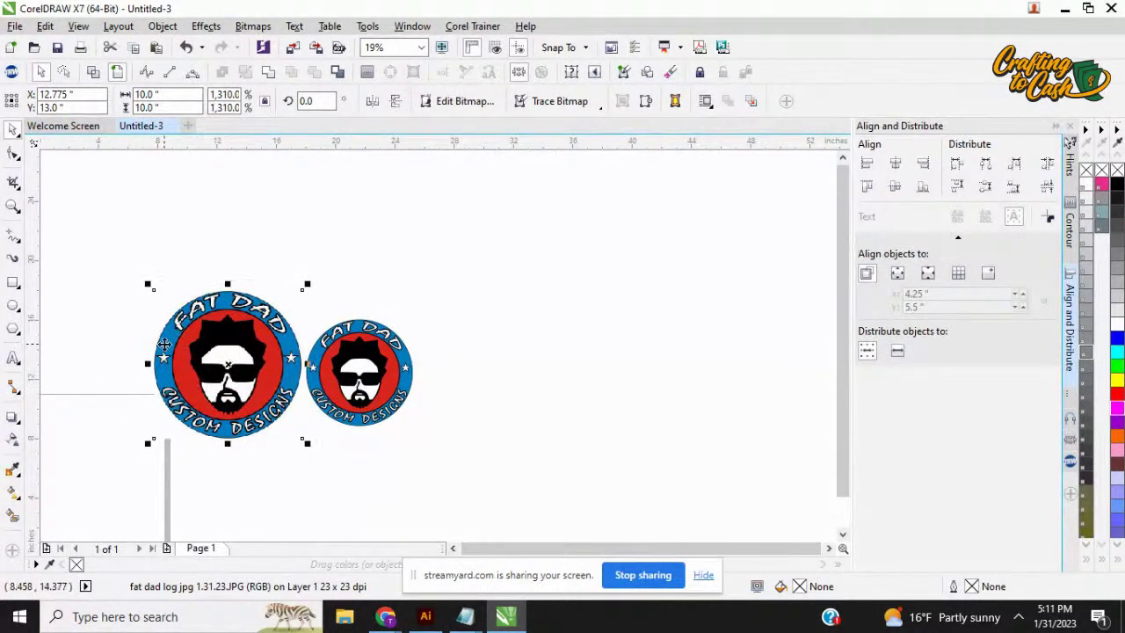
scroll(163, 344, "up", 6)
scroll(184, 346, "down", 4)
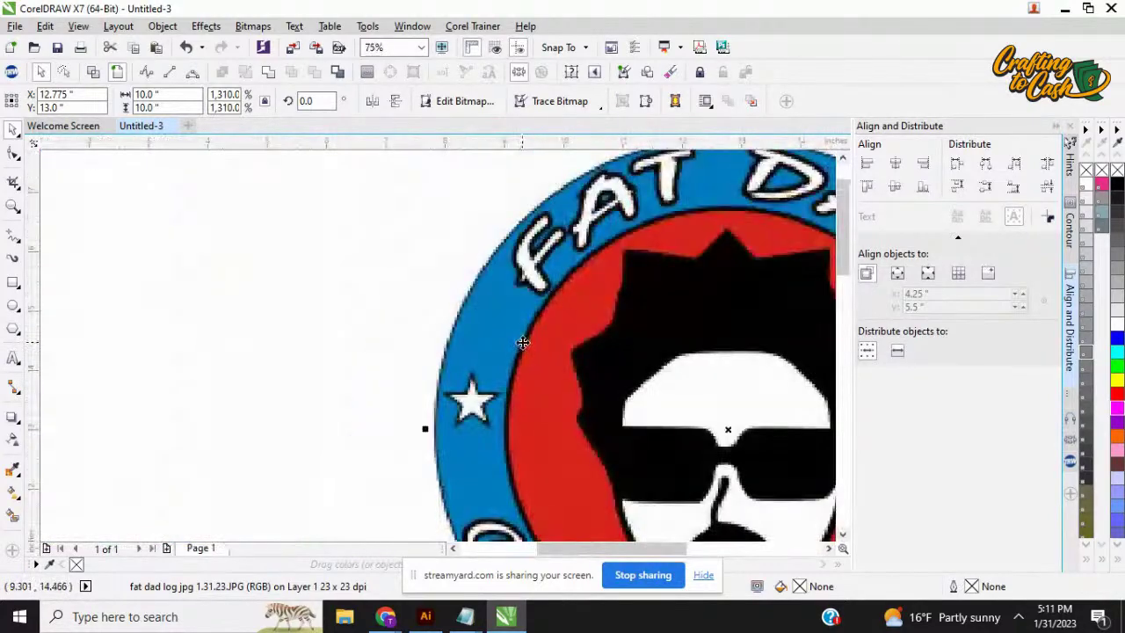
scroll(522, 342, "up", 4)
scroll(522, 342, "down", 4)
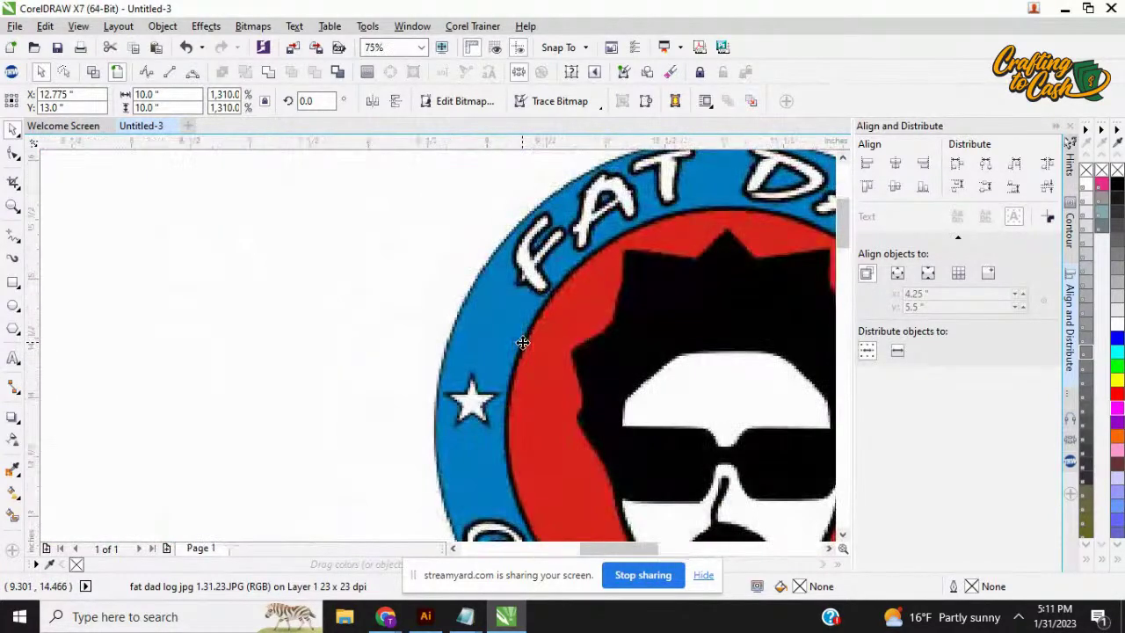
scroll(521, 341, "down", 4)
scroll(632, 359, "up", 4)
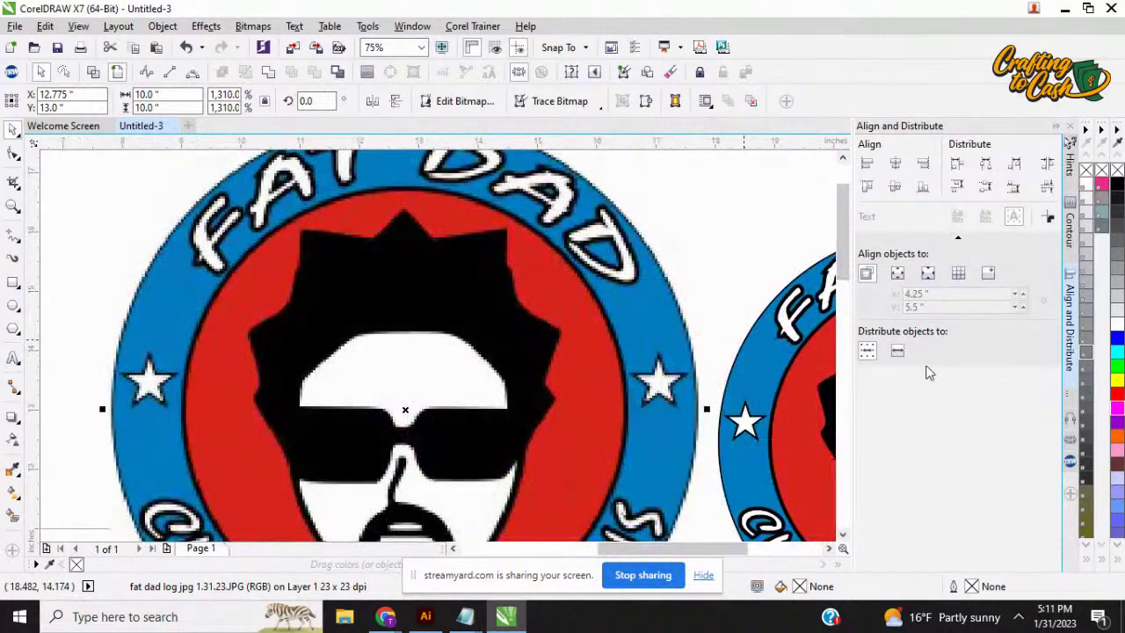
Step: Set the grouped vector logo's width to 10 inches and move it clear of the bitmap logo
left_click(796, 351)
left_click(146, 94)
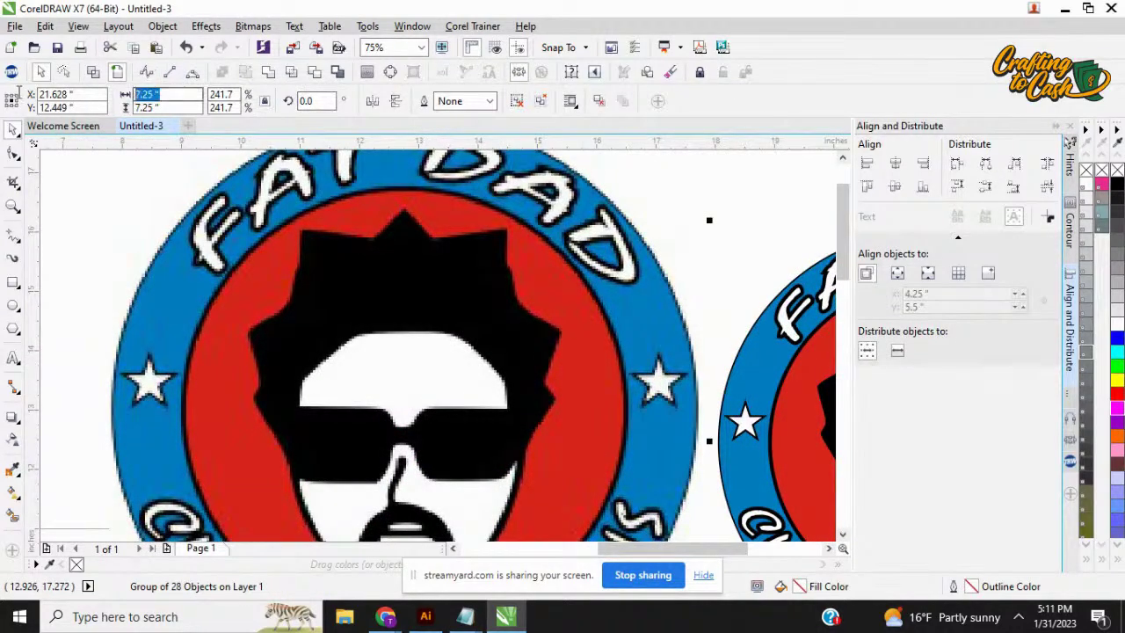
type("10")
key("Return")
scroll(615, 290, "down", 4)
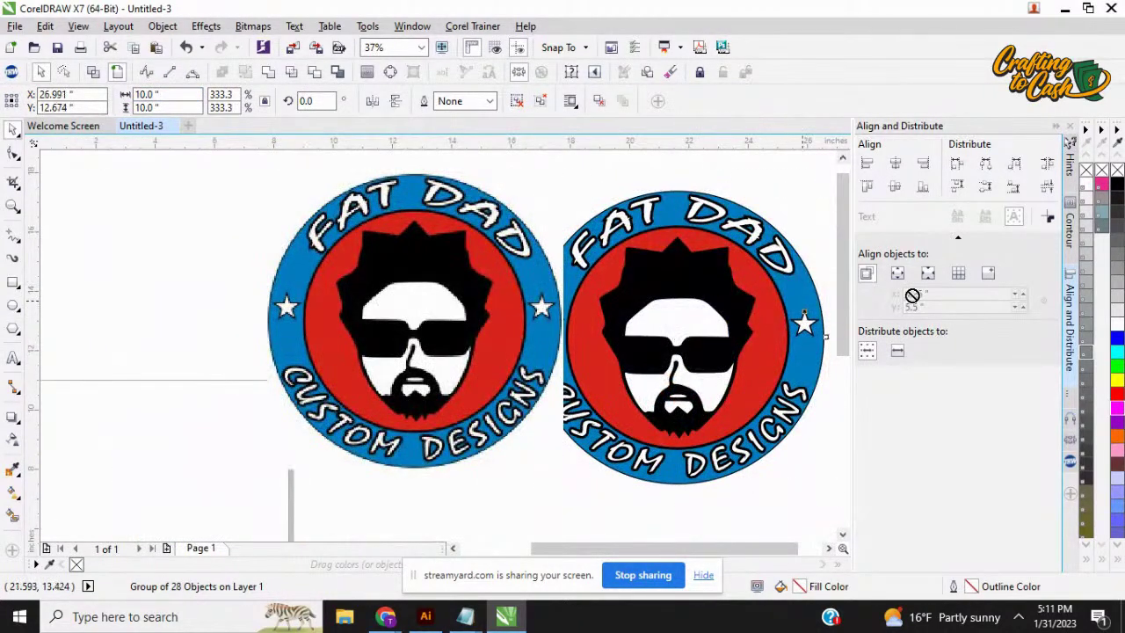
left_click_drag(606, 329, 666, 329)
Step: Compare both logos at the same size, and shift the vector logo up and slightly further from the bitmap logo
scroll(665, 330, "up", 8)
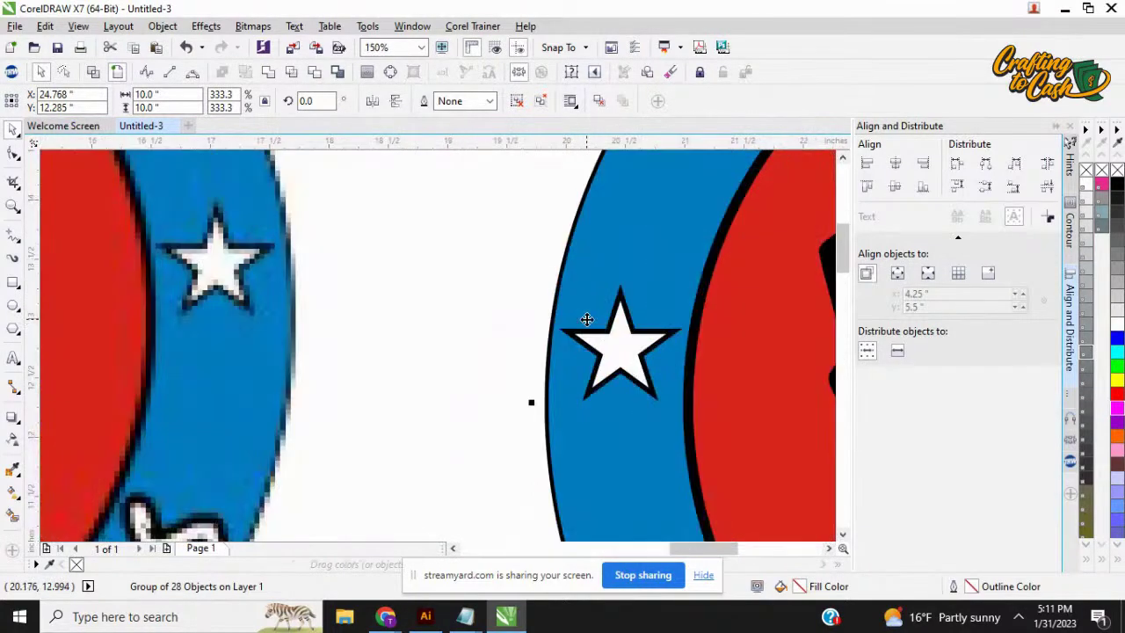
scroll(586, 318, "down", 8)
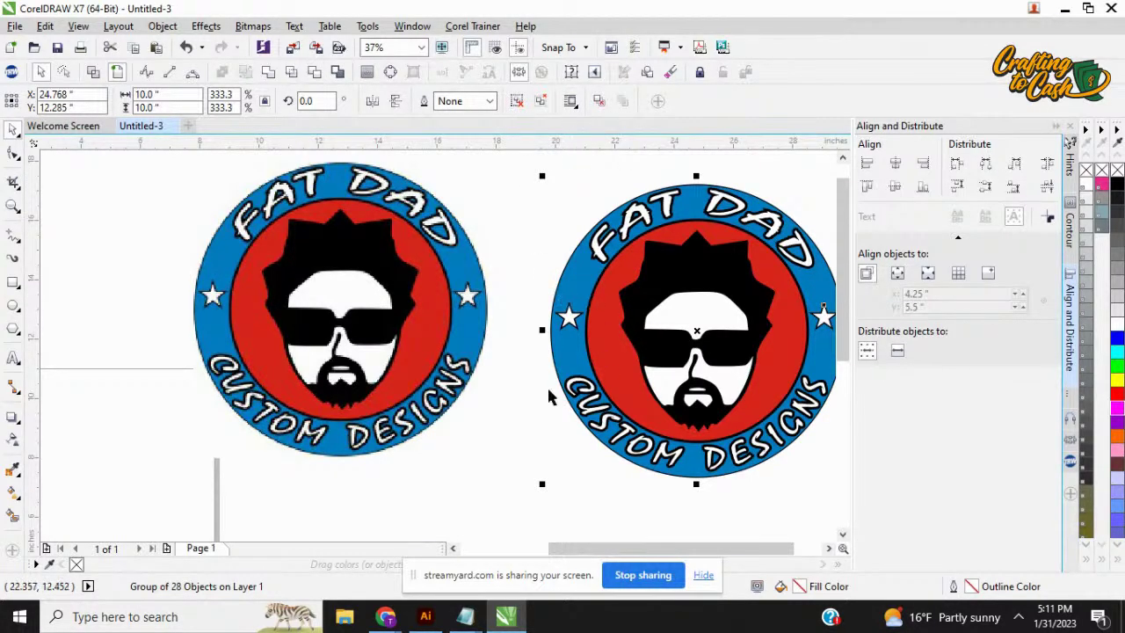
scroll(511, 464, "down", 5)
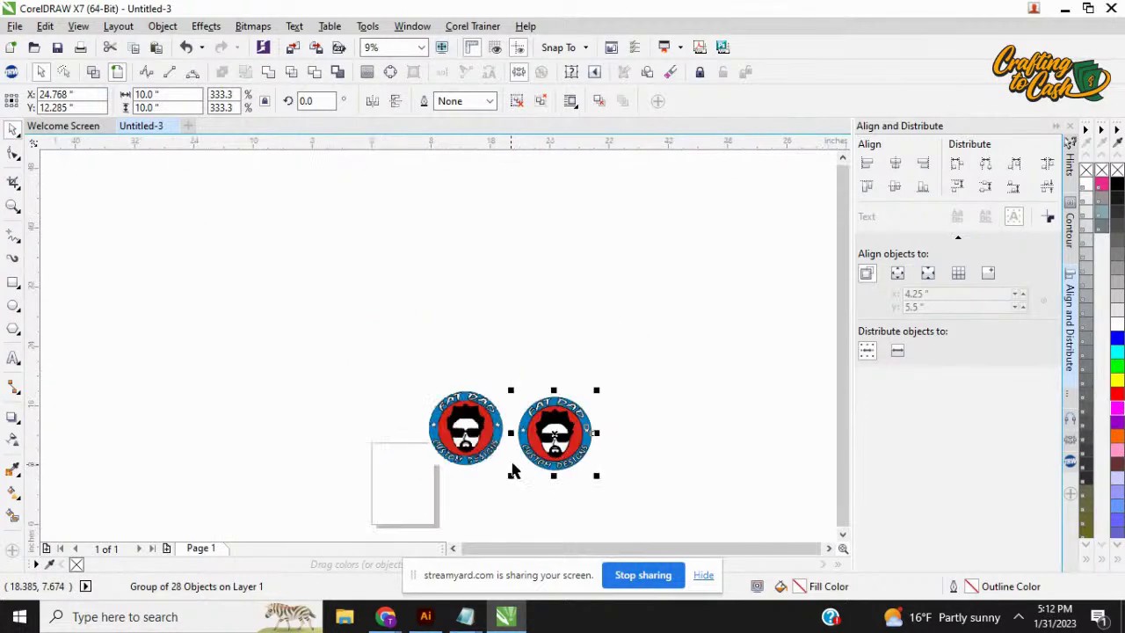
scroll(539, 486, "up", 5)
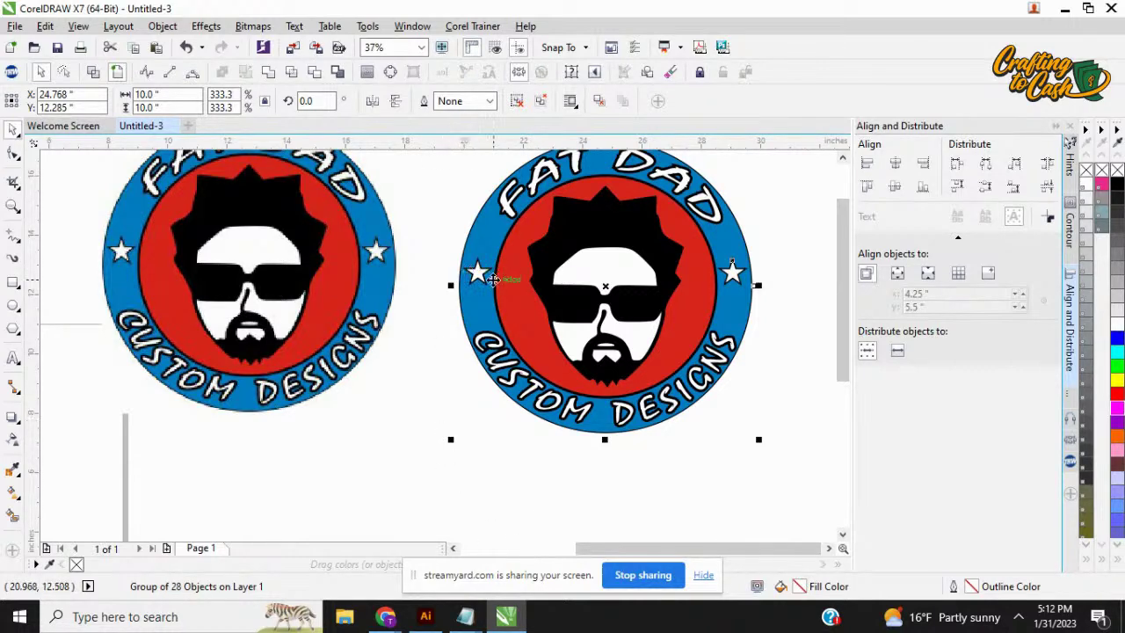
left_click_drag(494, 280, 477, 258)
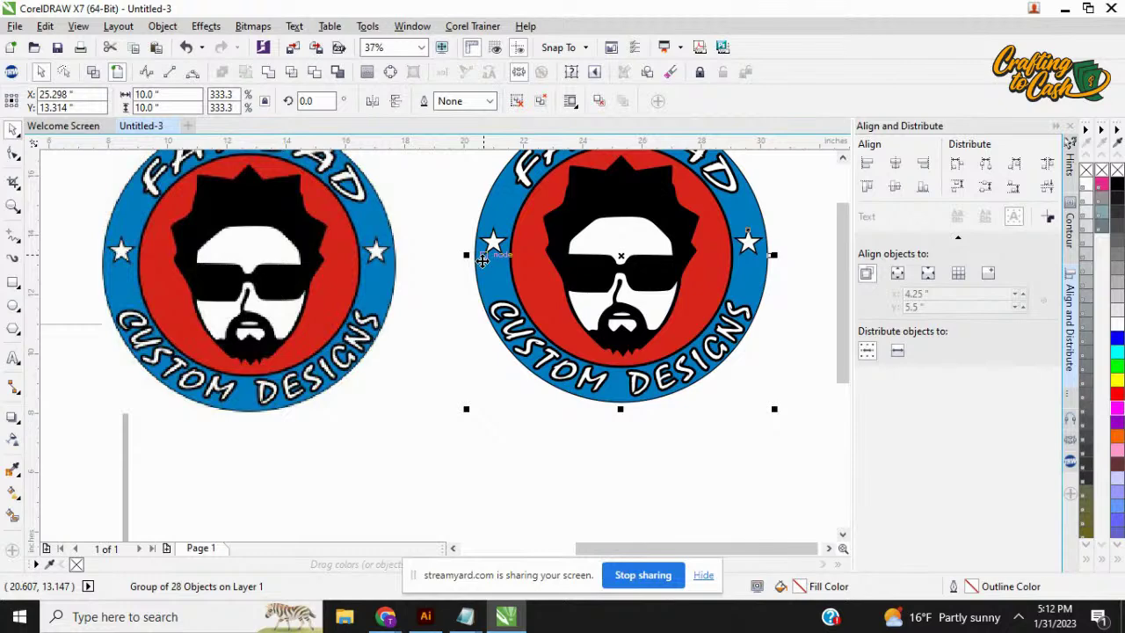
Step: Inspect the bitmap logo's face, star and ring outlines at close range for jagged edges
left_click(268, 212)
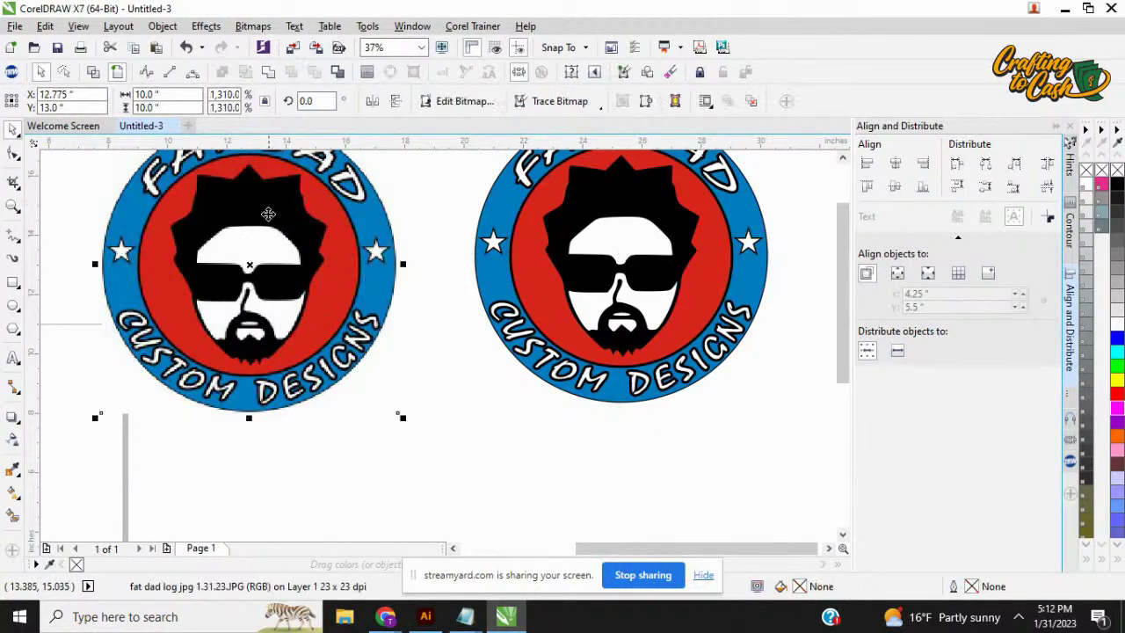
scroll(269, 224, "up", 4)
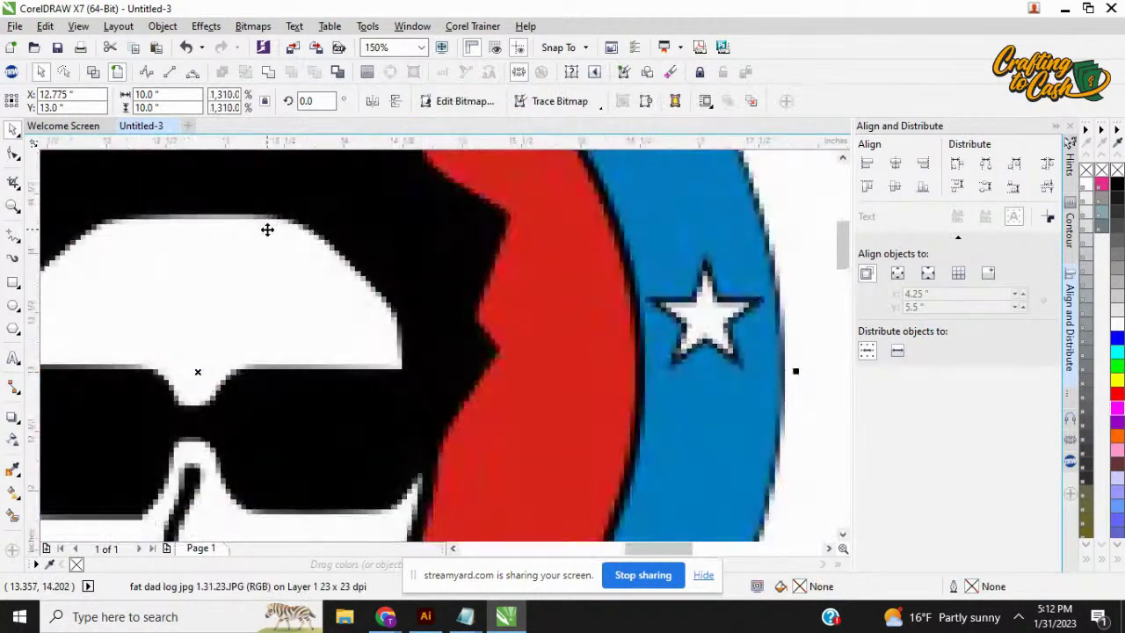
scroll(665, 225, "down", 2)
left_click(665, 225)
scroll(666, 226, "up", 1)
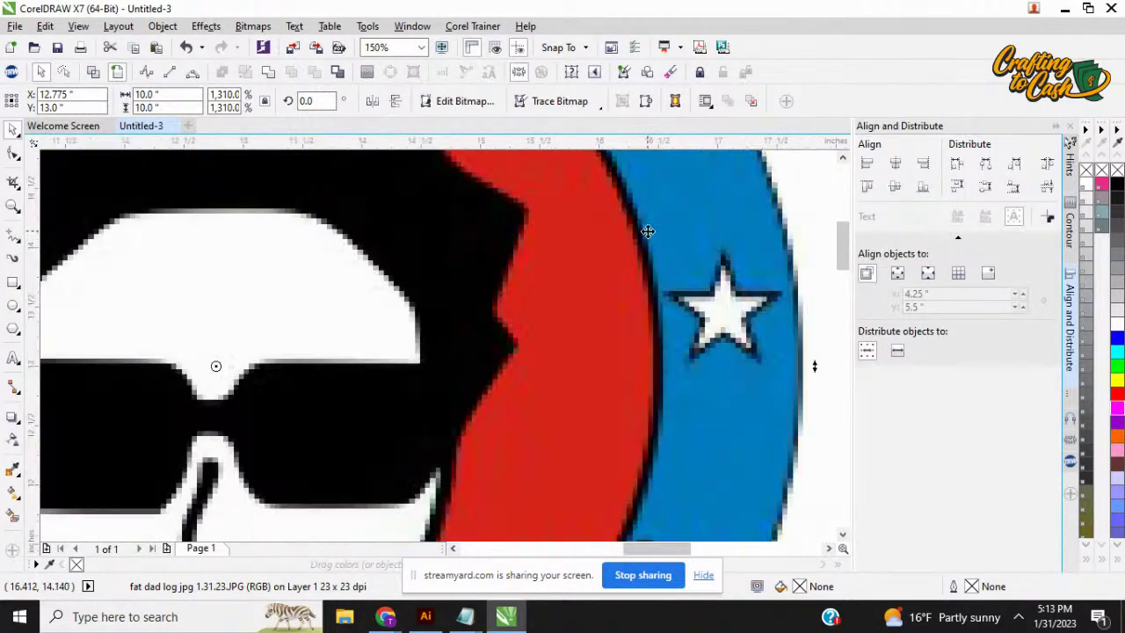
scroll(667, 231, "down", 2)
scroll(667, 231, "up", 1)
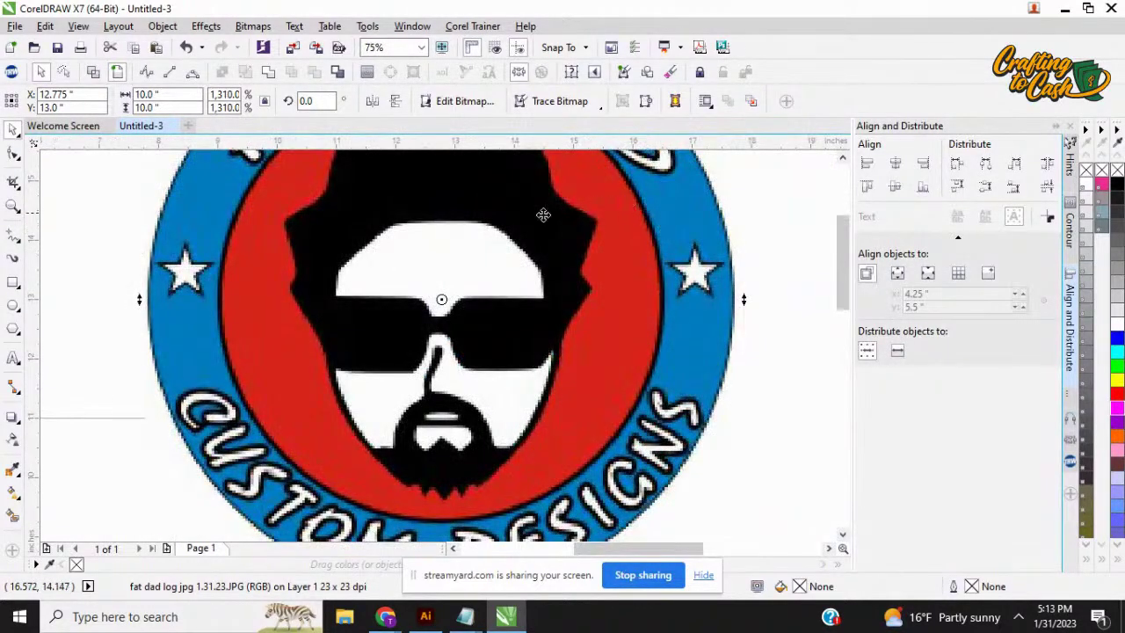
scroll(488, 282, "up", 1)
scroll(488, 282, "down", 2)
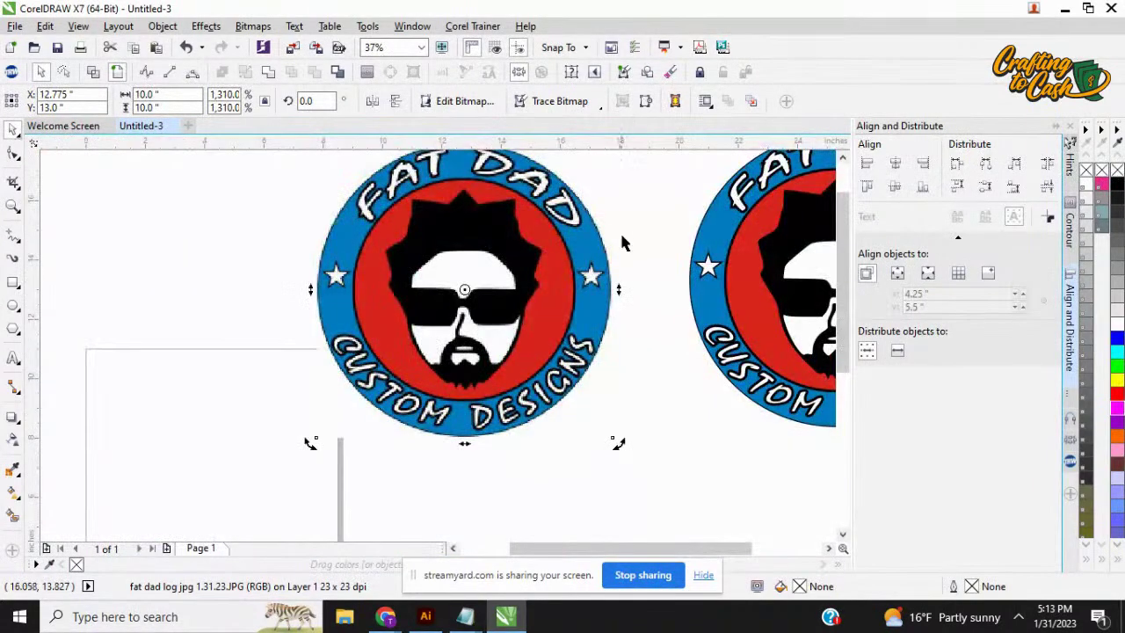
scroll(585, 225, "up", 1)
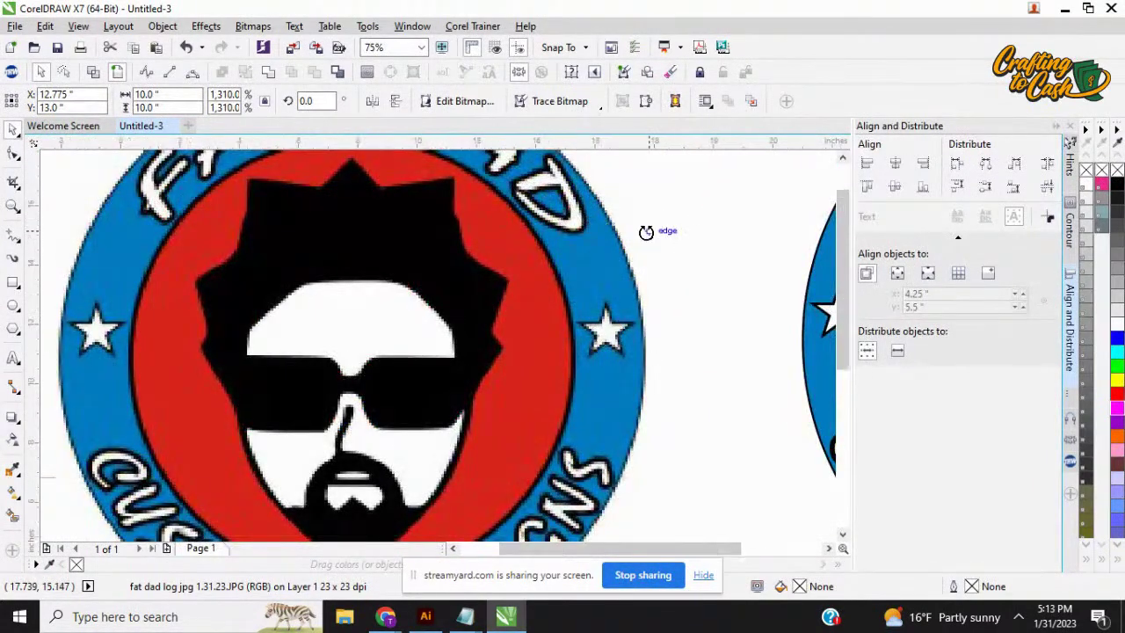
scroll(659, 230, "down", 2)
scroll(662, 228, "up", 1)
Step: Ungroup the vector logo and select its blue circular background shape
left_click(662, 229)
left_click(713, 217)
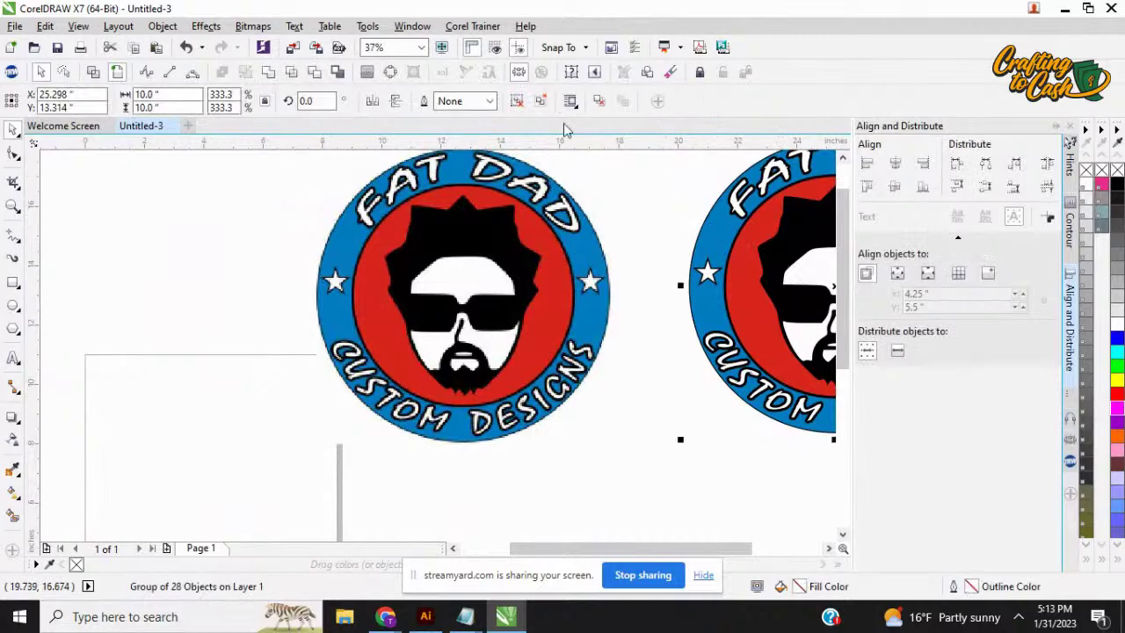
left_click(713, 217)
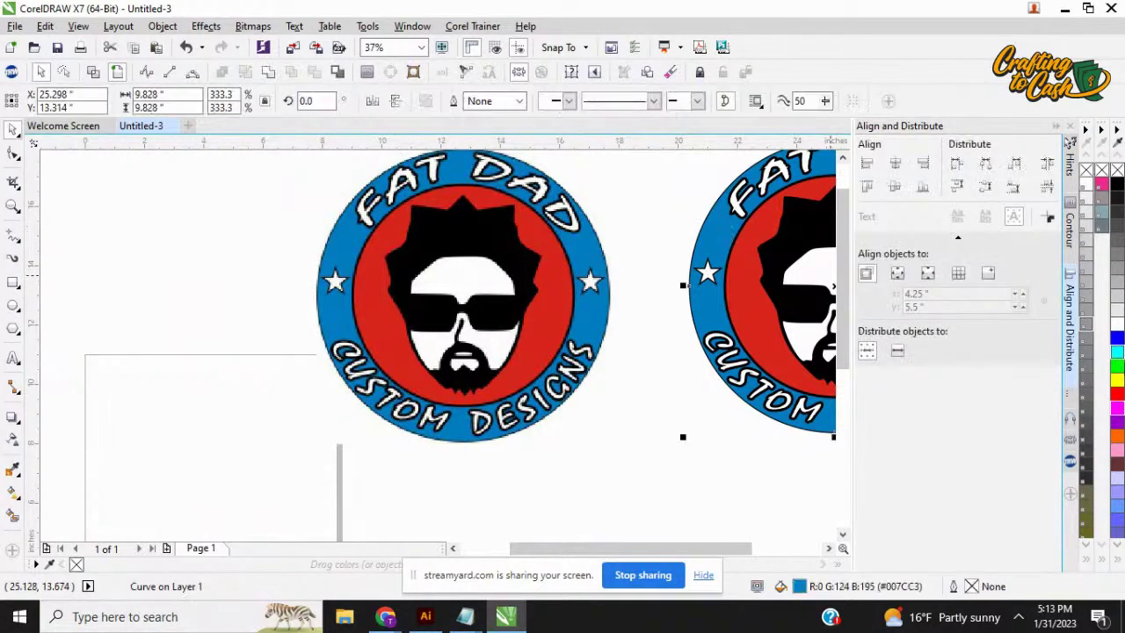
Step: Recolor the vector logo's outer ring background with several palette colors in turn, starting with pure blue and ending with brown
left_click(1116, 341)
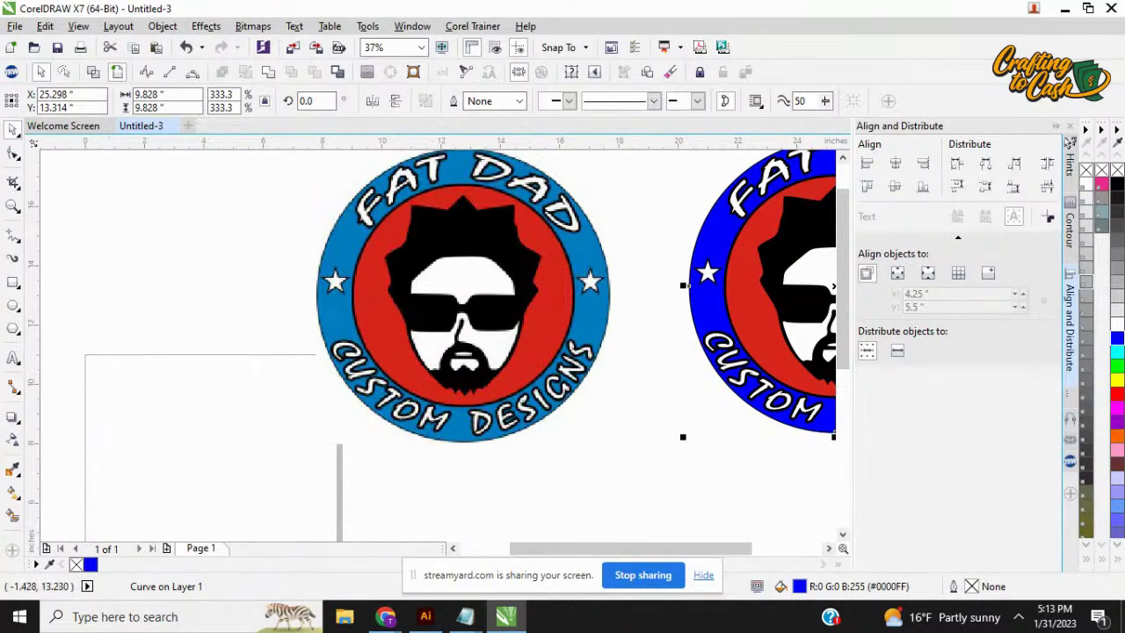
key("ctrl+z")
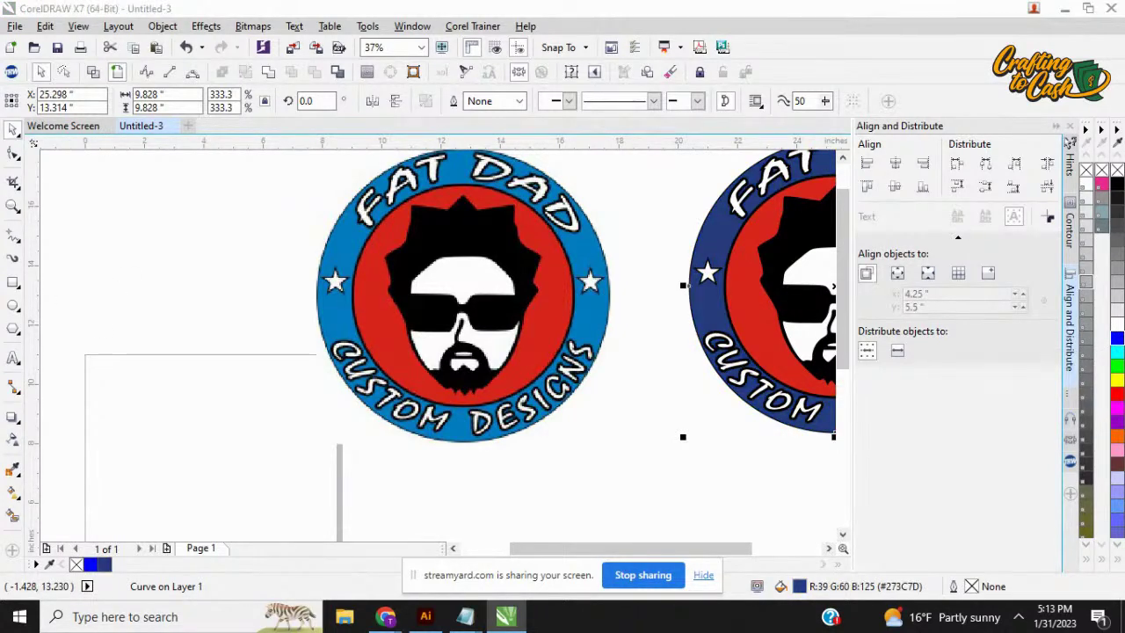
key("ctrl+z")
key("ctrl+z")
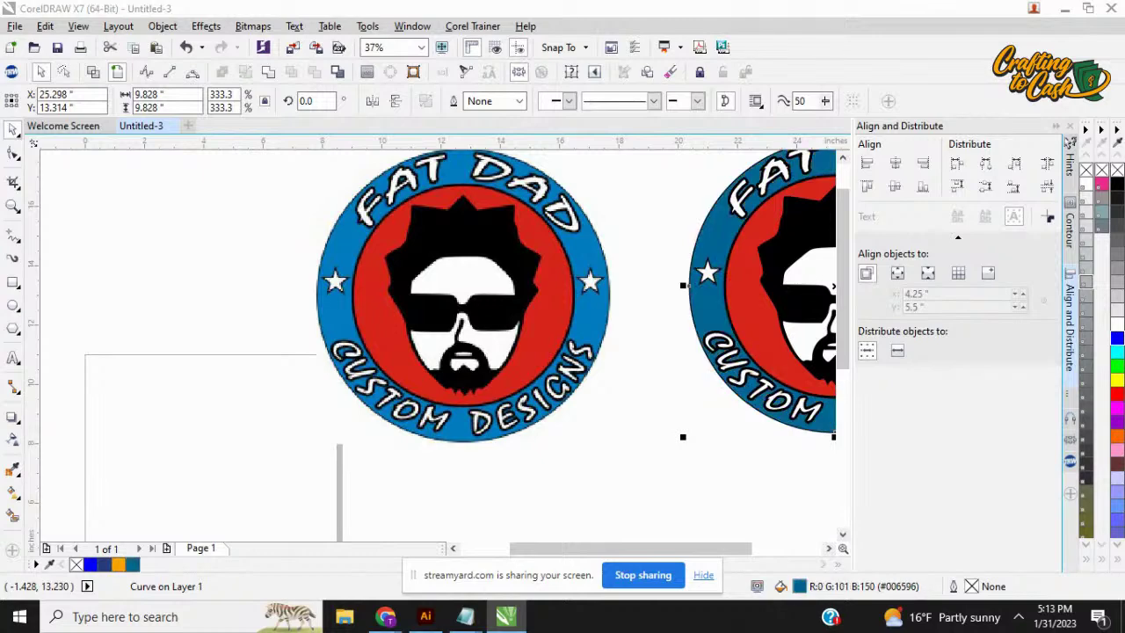
key("ctrl+z")
key("ctrl+z")
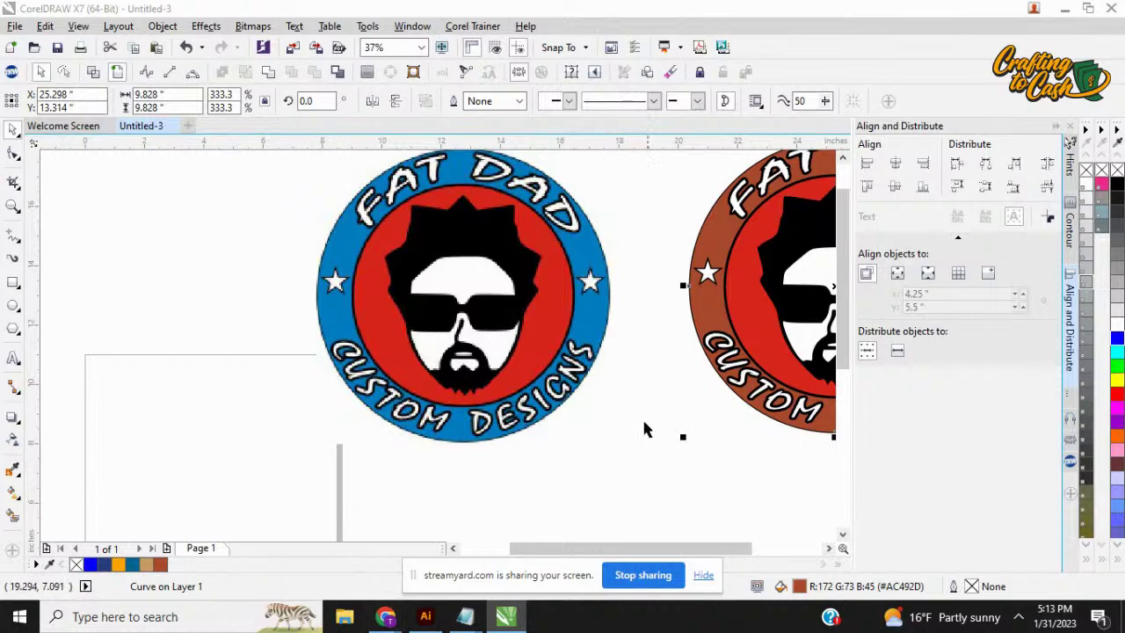
Step: Move the bitmap logo down beside the page and shrink it proportionally to about 5.4 inches wide
left_click(586, 246)
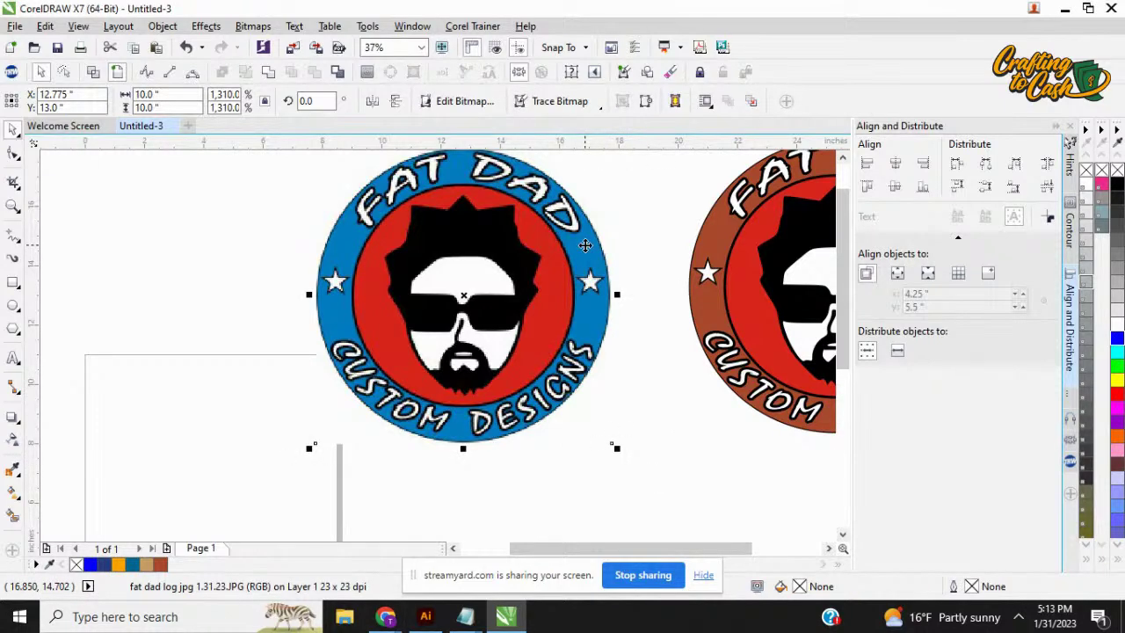
scroll(518, 244, "down", 2)
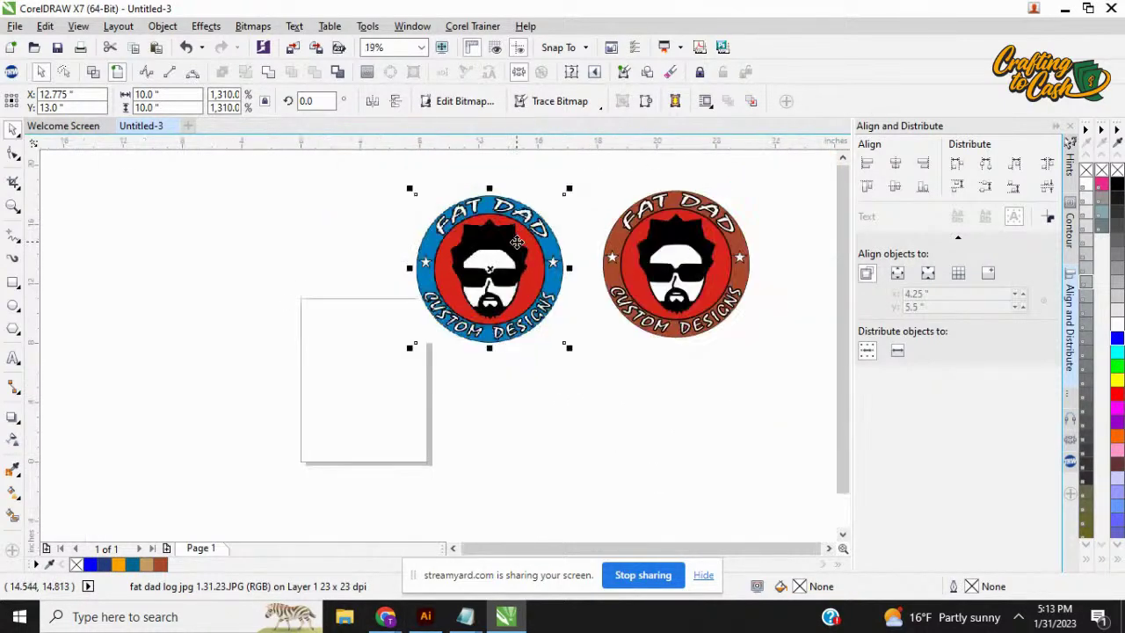
left_click_drag(485, 248, 521, 343)
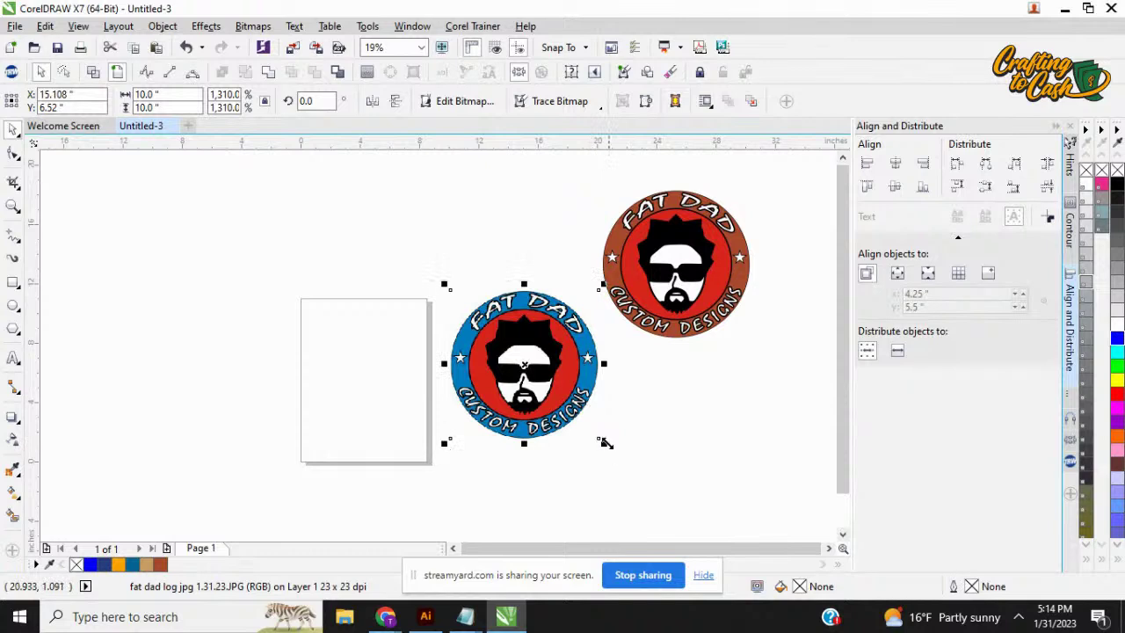
left_click_drag(603, 442, 539, 375)
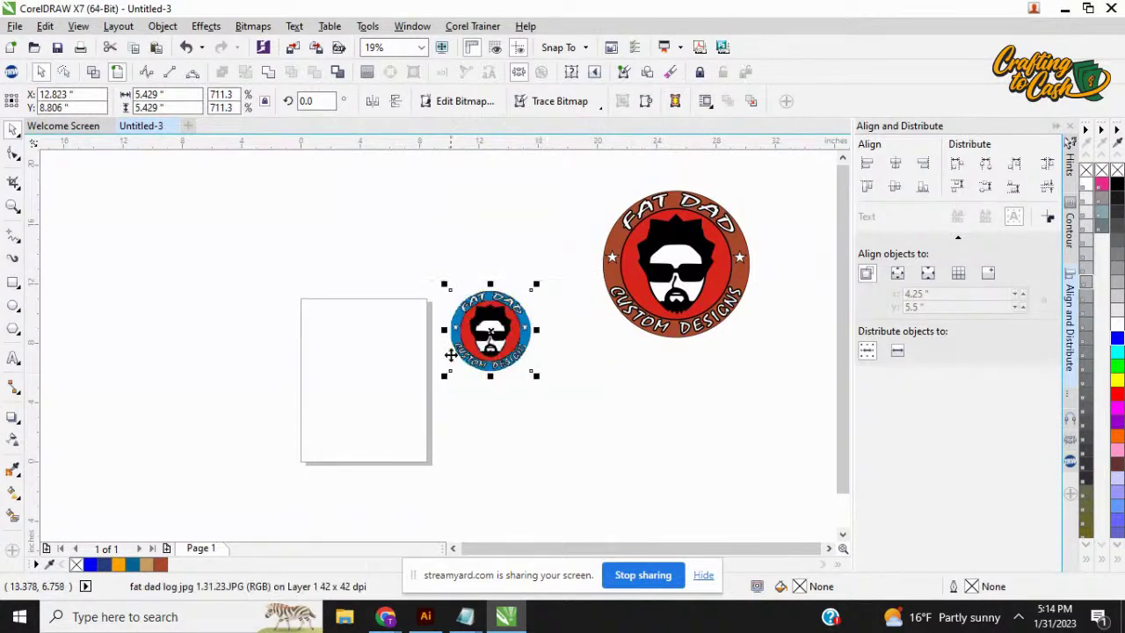
Step: Draw a rectangle about 8.3 by 10.9 inches over the page and fill it with bright green
left_click(370, 343)
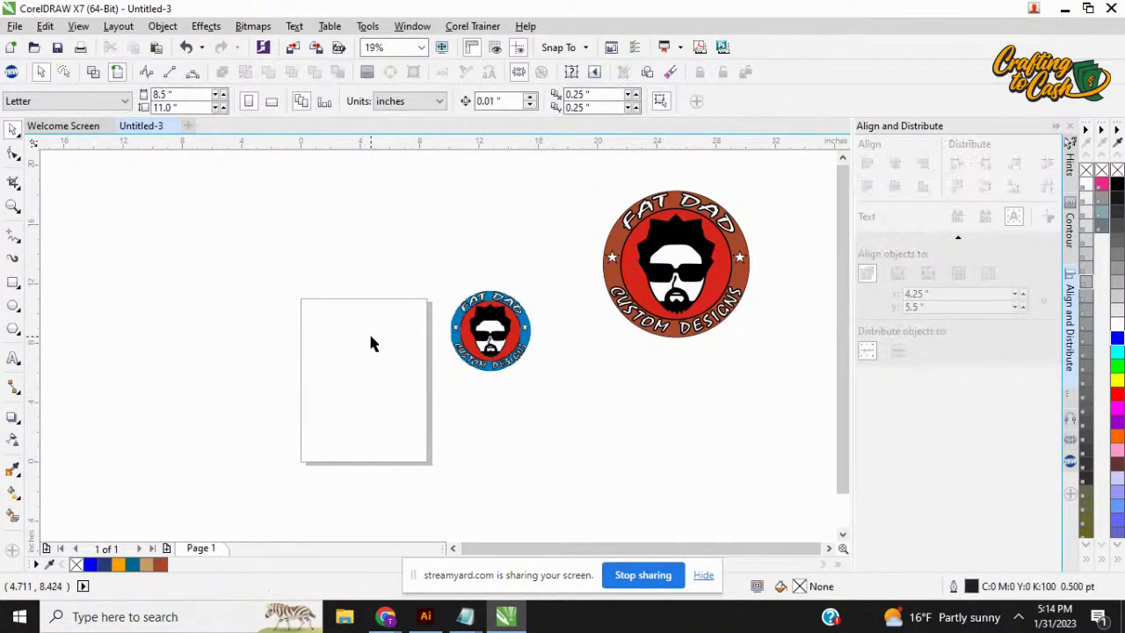
left_click(13, 282)
left_click_drag(301, 297, 424, 460)
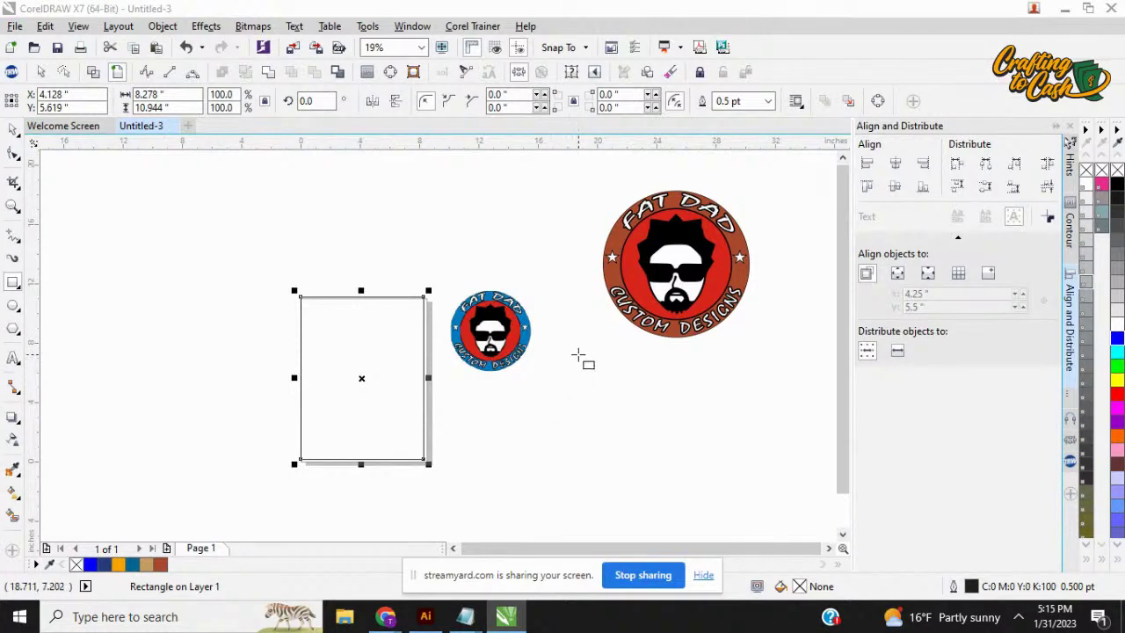
left_click(1117, 368)
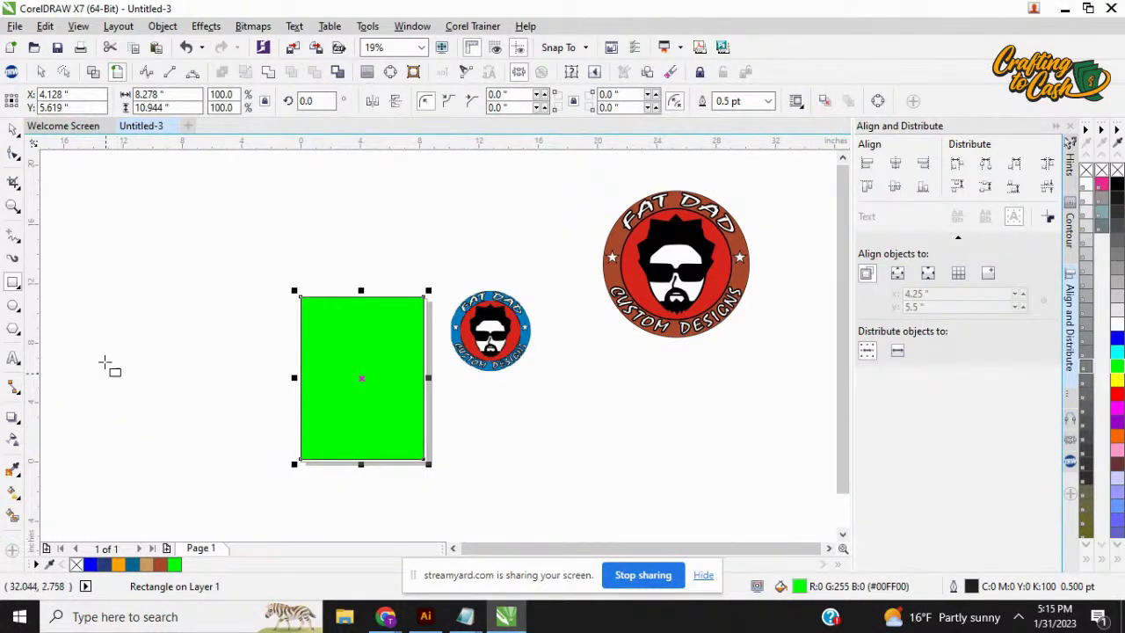
Step: Move the bitmap logo onto the upper part of the green rectangle
left_click(13, 129)
left_click(505, 321)
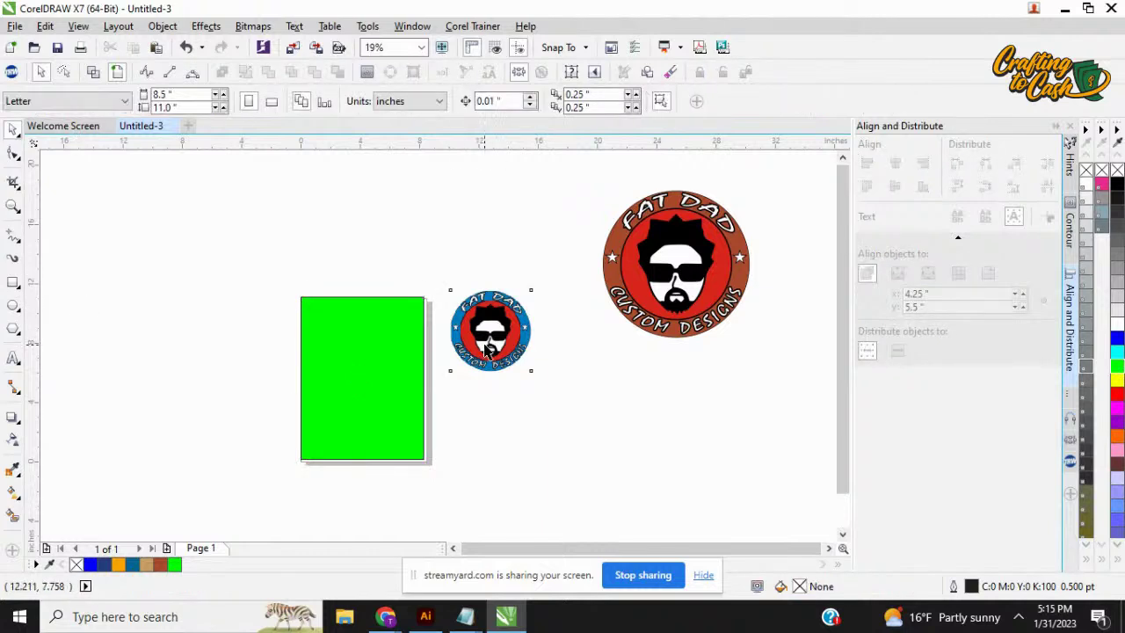
left_click_drag(505, 321, 375, 341)
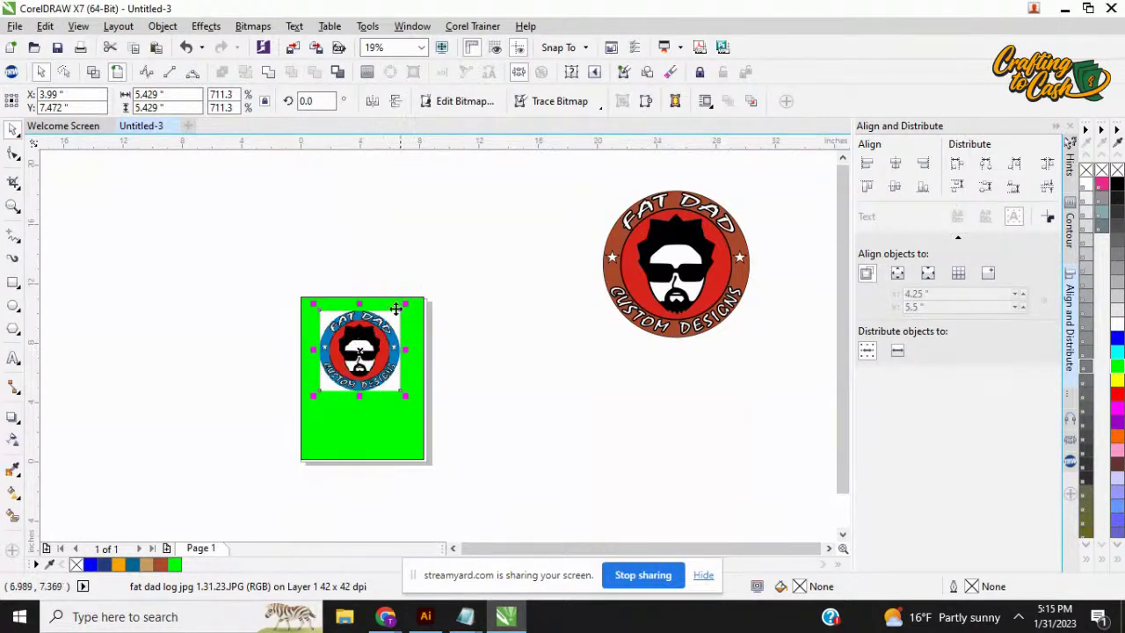
scroll(349, 334, "up", 2)
Step: Move the green rectangle off the page so the bitmap logo sits on the white page
left_click(273, 306)
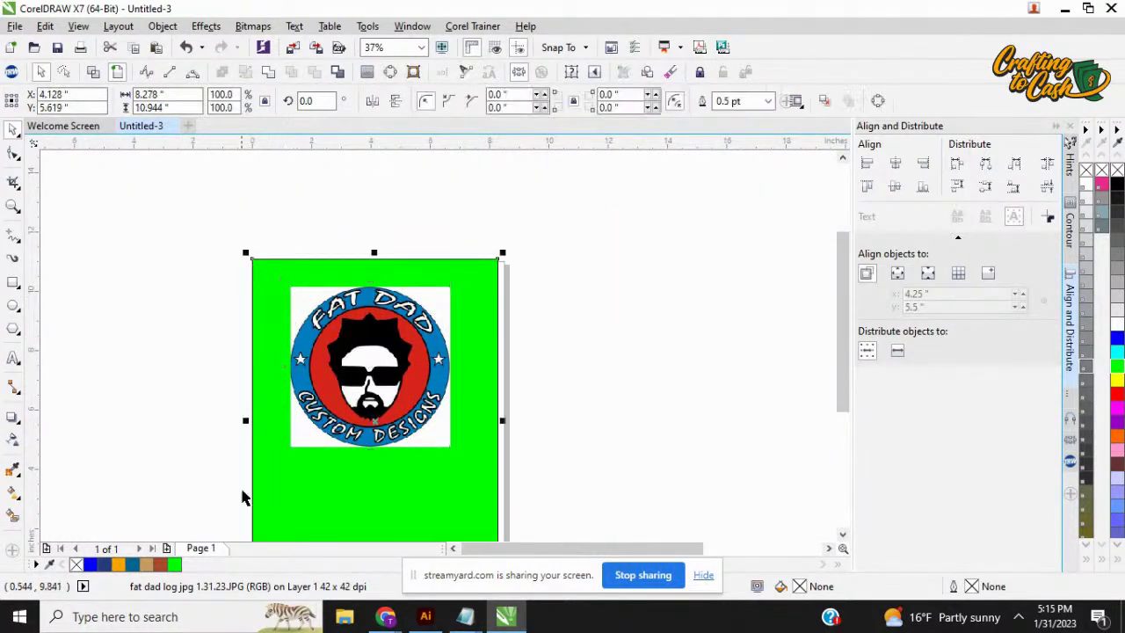
left_click_drag(244, 495, 156, 480)
key("Escape")
scroll(192, 416, "down", 3)
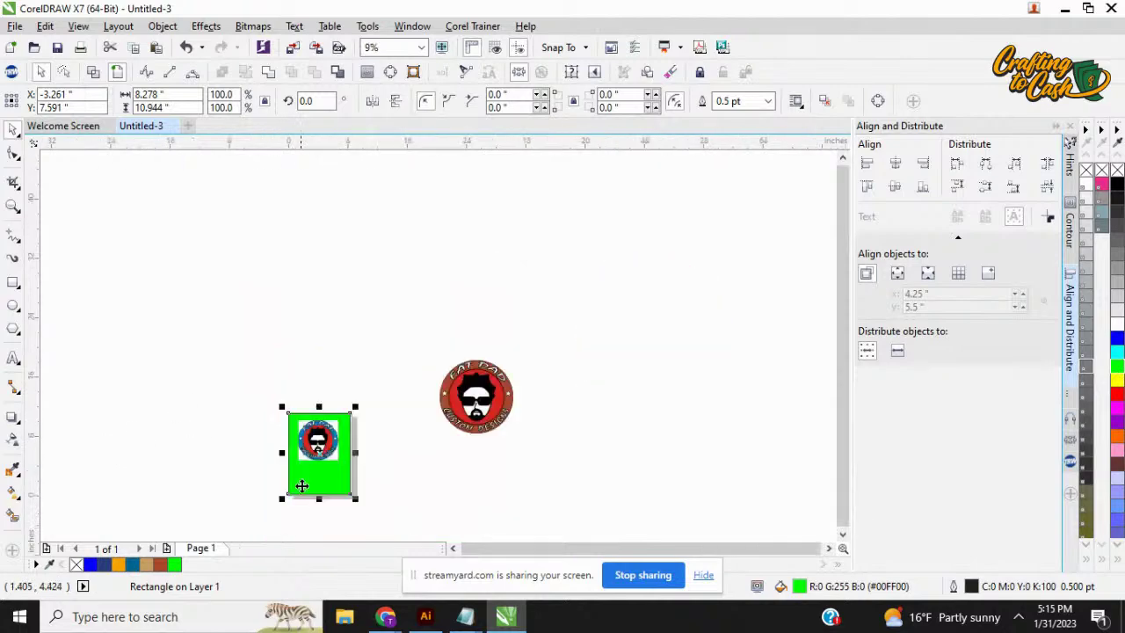
left_click_drag(301, 483, 234, 468)
Step: Examine how the bitmap logo's background looks against the white page
scroll(291, 467, "up", 2)
left_click(363, 410)
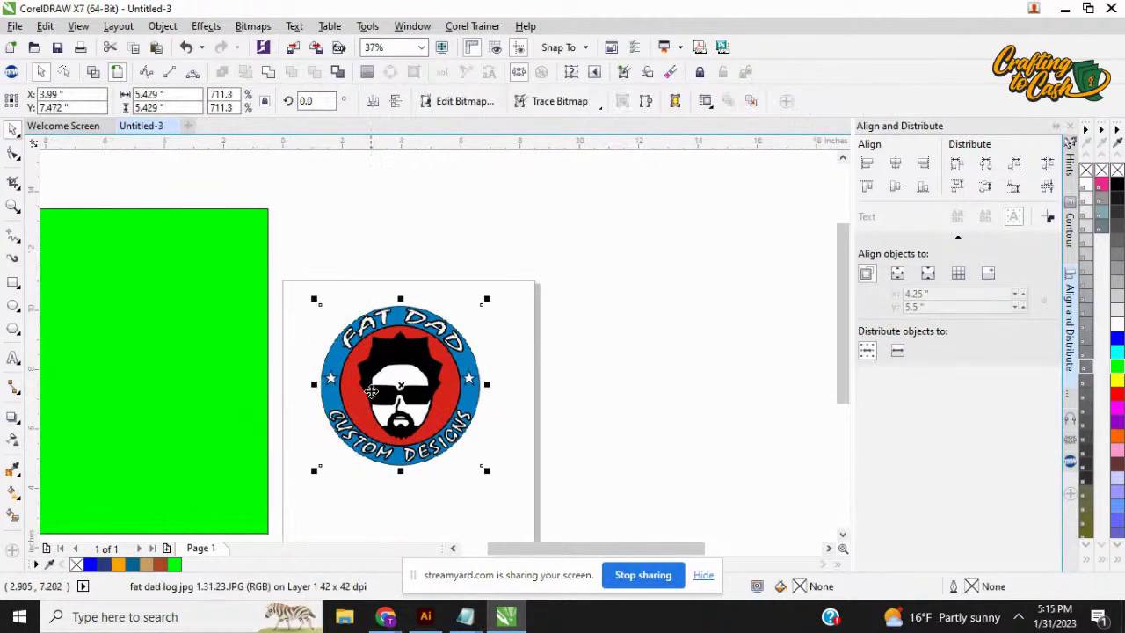
scroll(371, 391, "up", 1)
scroll(371, 391, "down", 2)
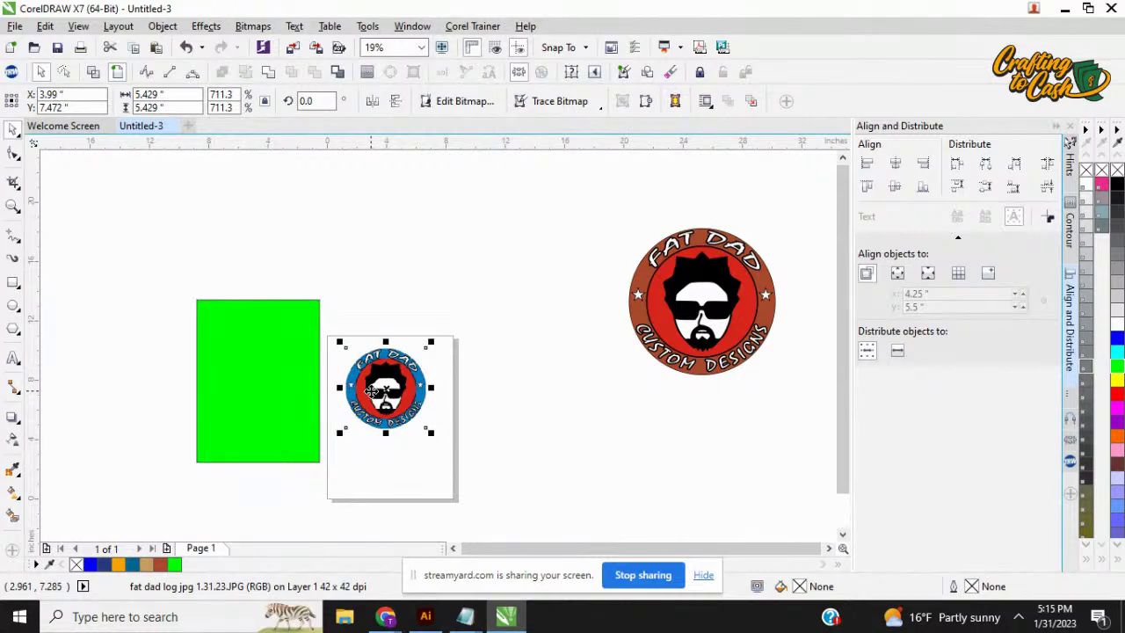
left_click(338, 325)
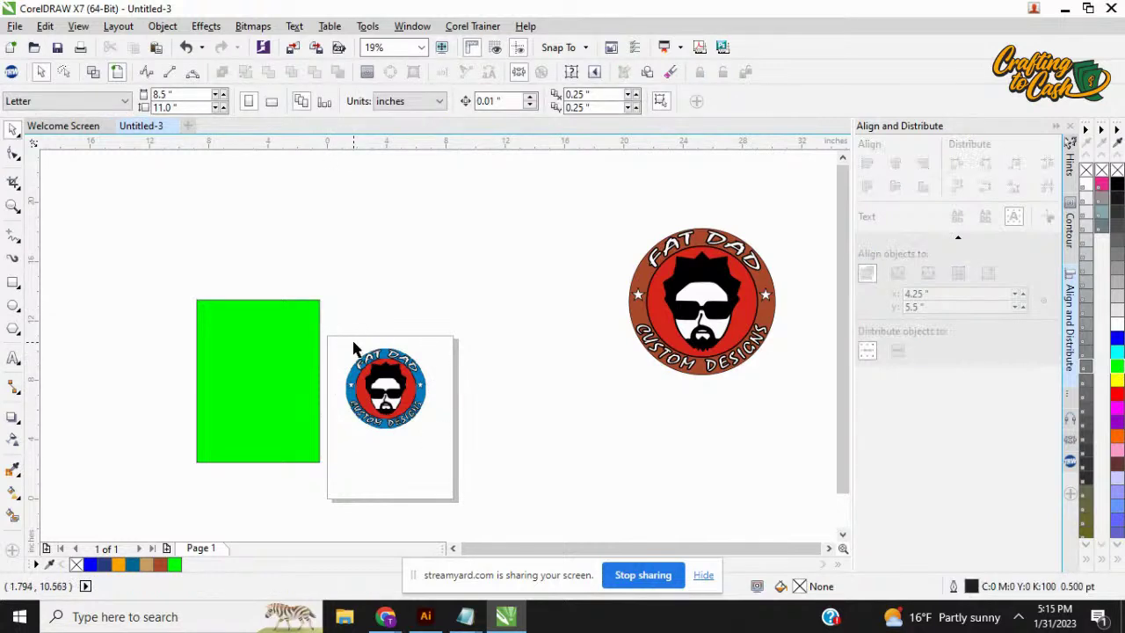
scroll(354, 349, "up", 1)
left_click(359, 347)
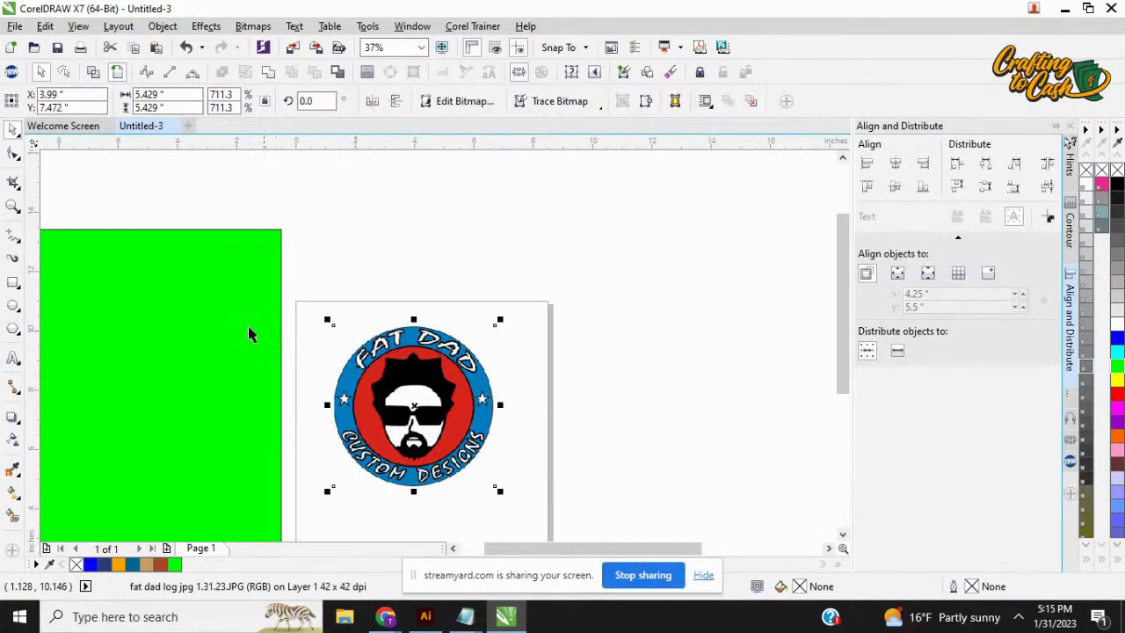
Step: Move the green rectangle back behind the bitmap logo and select the bitmap to check its white background box
left_click_drag(204, 317, 398, 384)
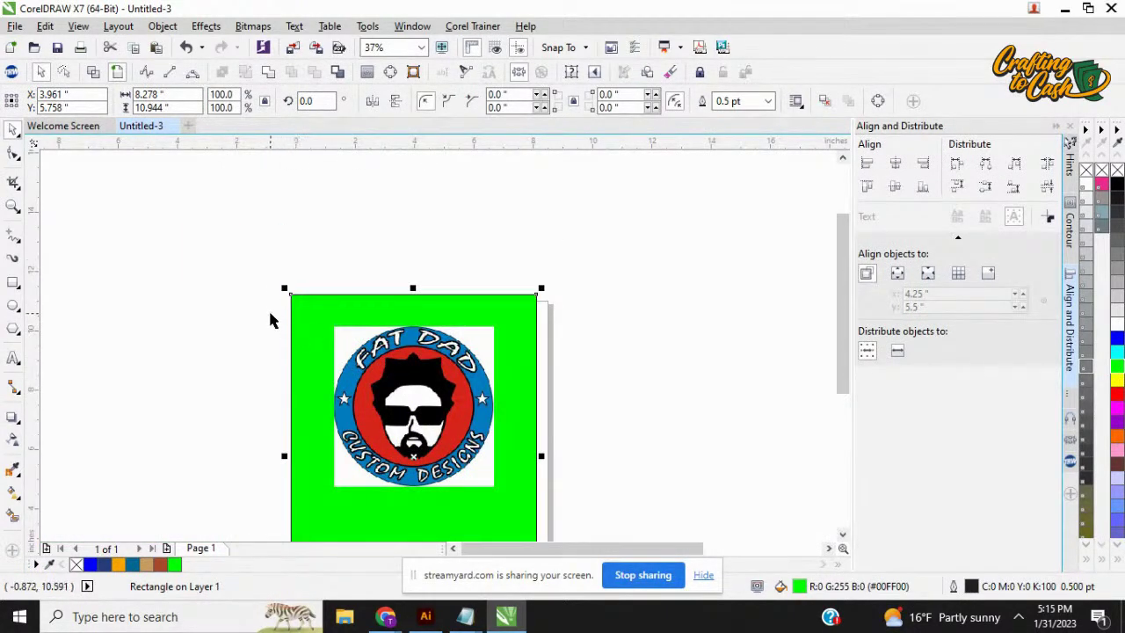
scroll(295, 353, "up", 1)
left_click(415, 310)
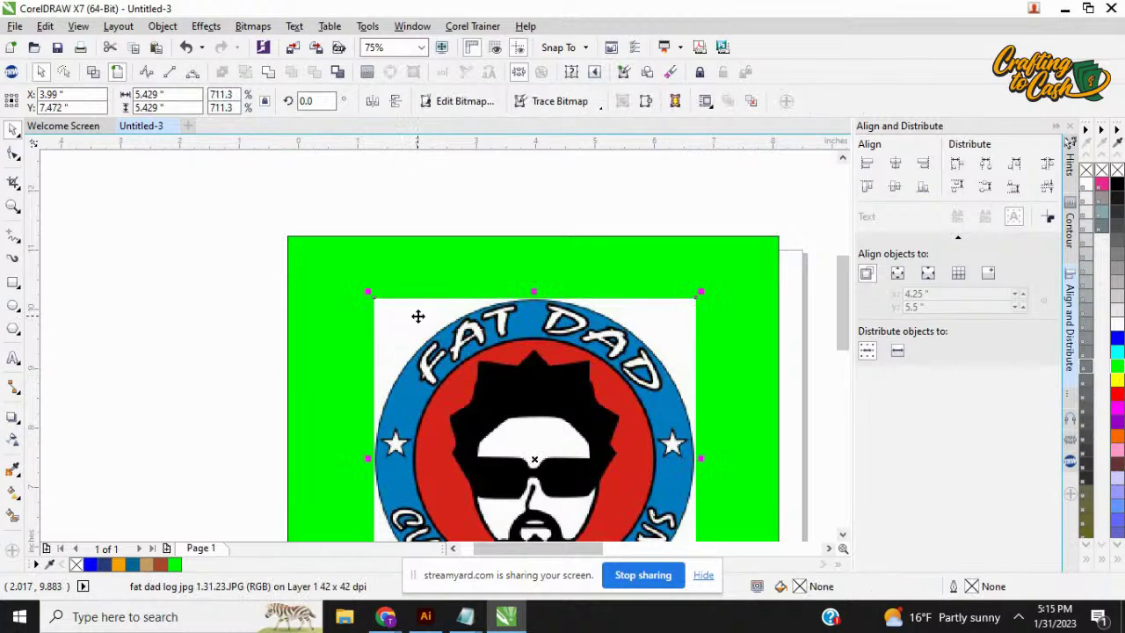
scroll(409, 324, "down", 1)
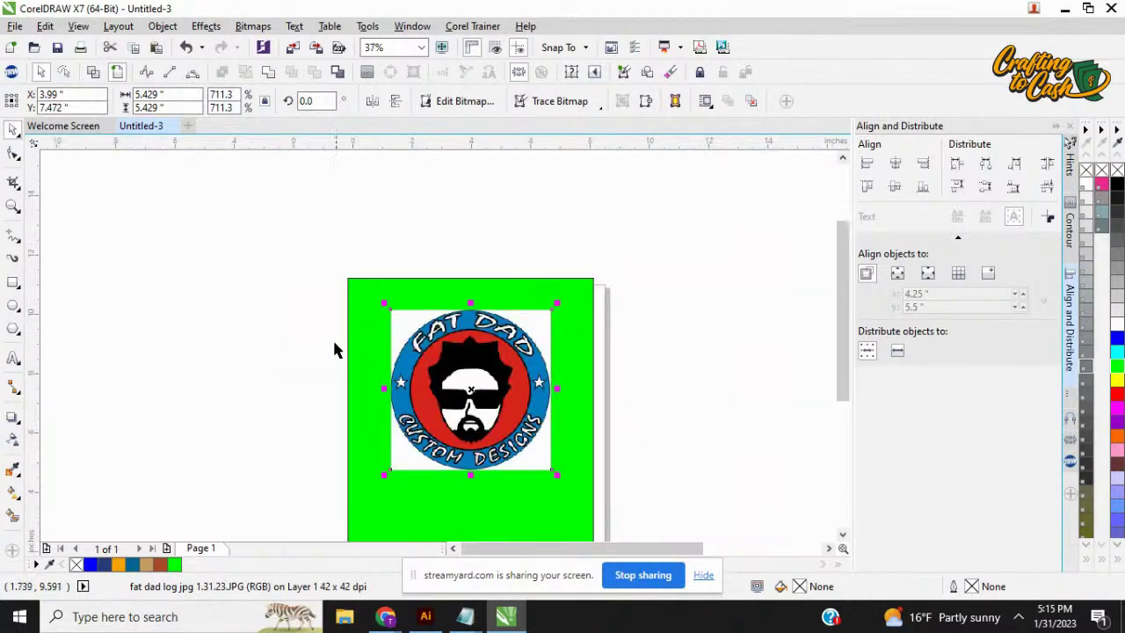
Step: Shift the bitmap logo closer to the green rectangle's upper-left corner and inspect the white box around it
left_click_drag(405, 334, 381, 318)
scroll(377, 326, "up", 1)
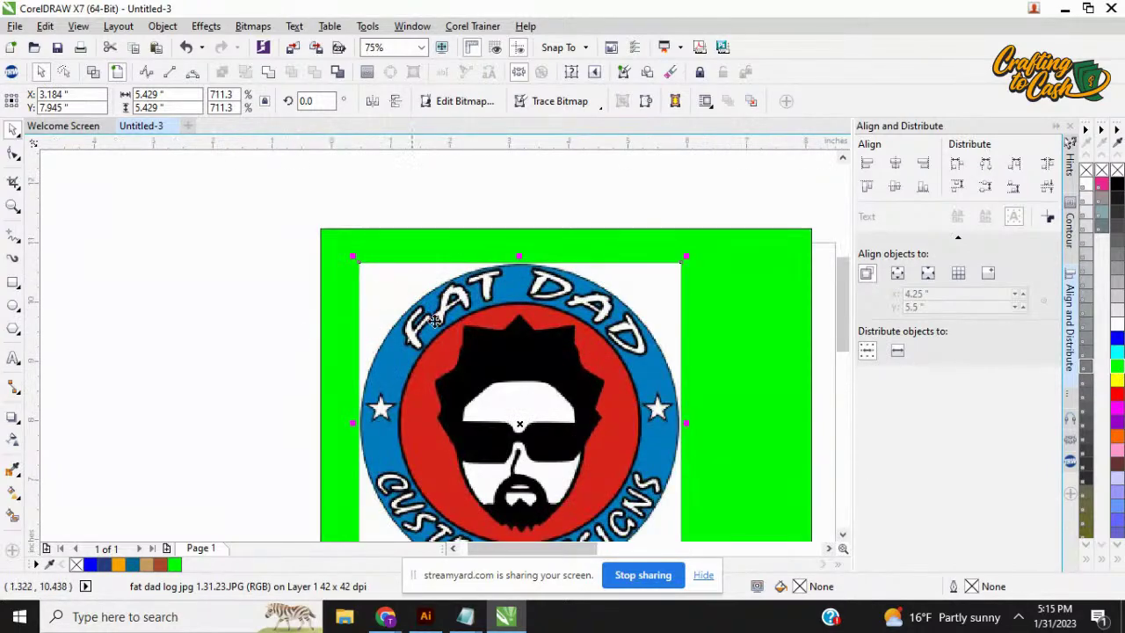
scroll(387, 284, "down", 1)
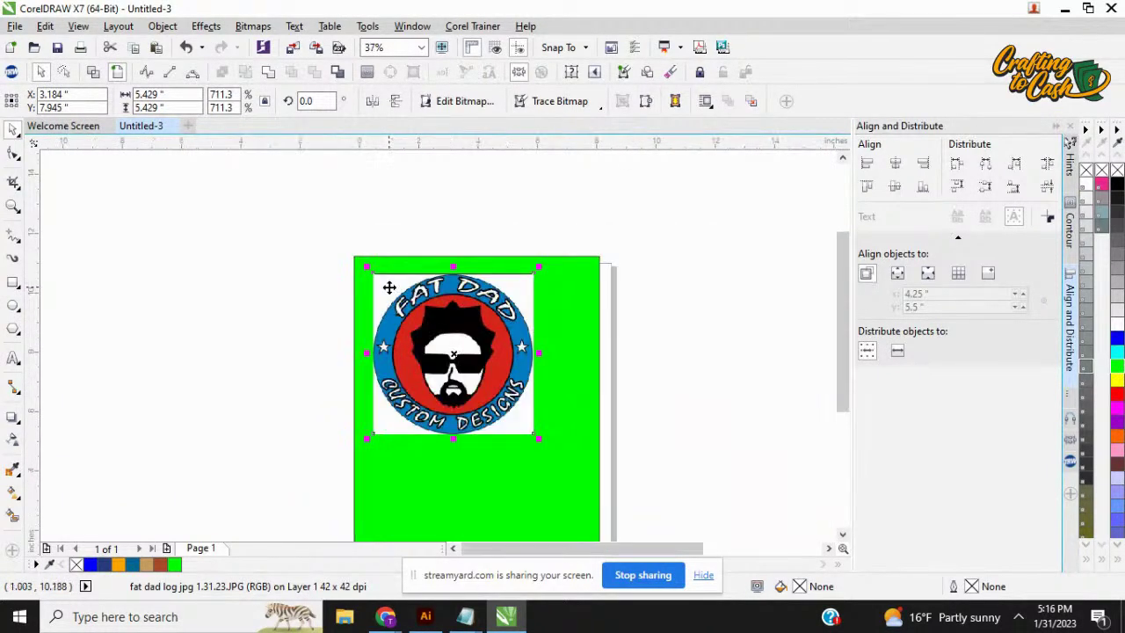
scroll(390, 288, "up", 1)
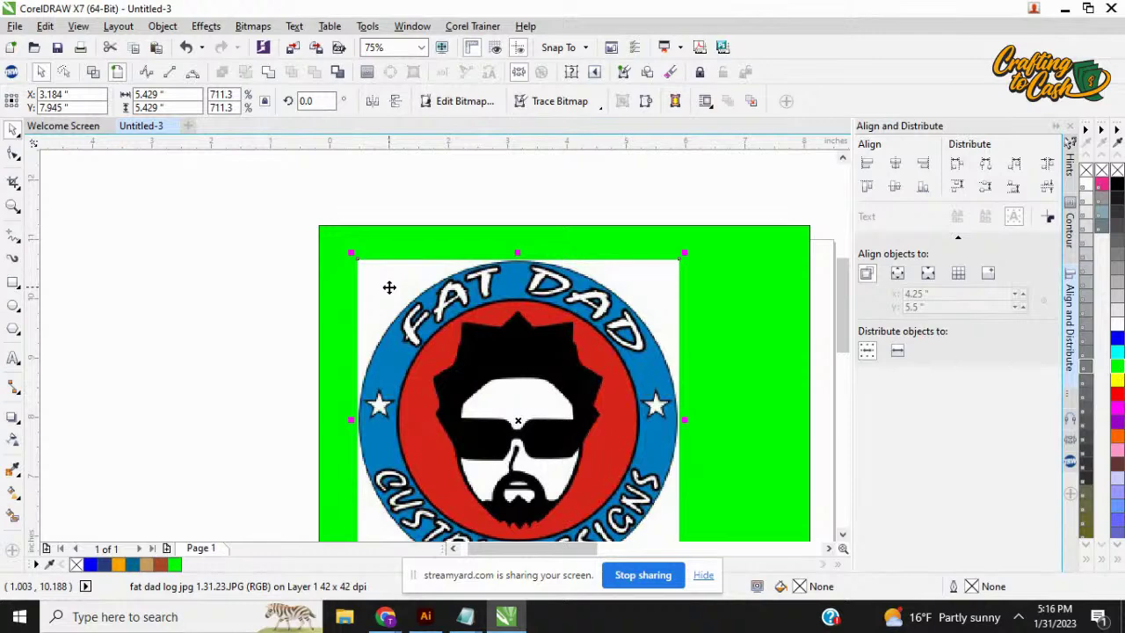
scroll(389, 287, "down", 1)
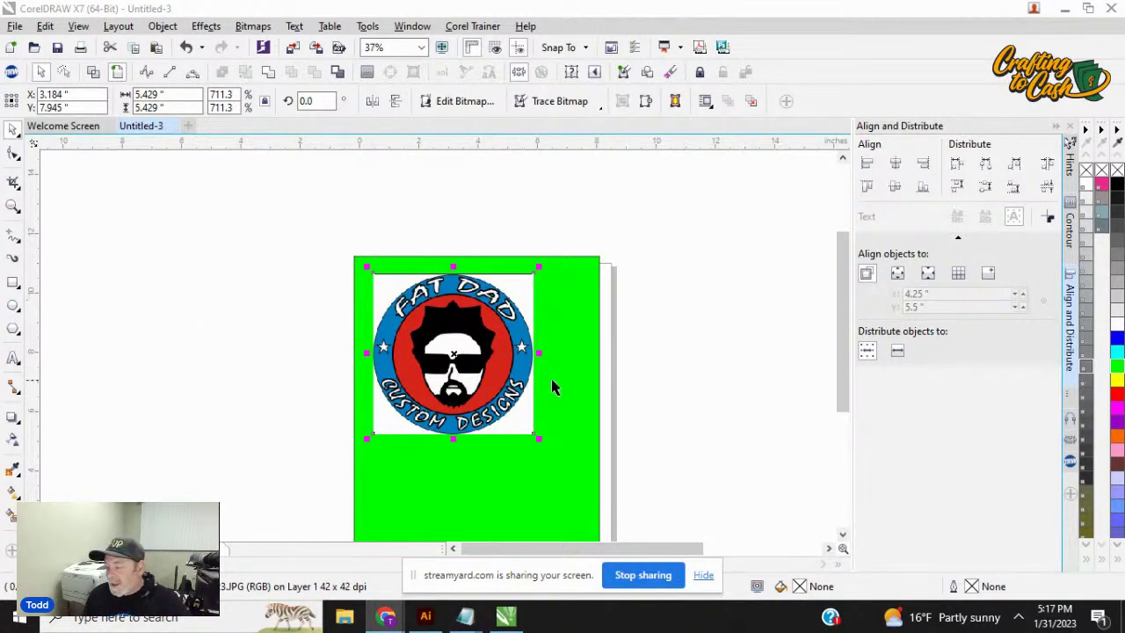
Step: Sample the blue from the bitmap logo's ring with the Color Eyedropper and apply it to the vector logo's brown ring
scroll(464, 327, "down", 1)
left_click(741, 261)
scroll(741, 257, "down", 2)
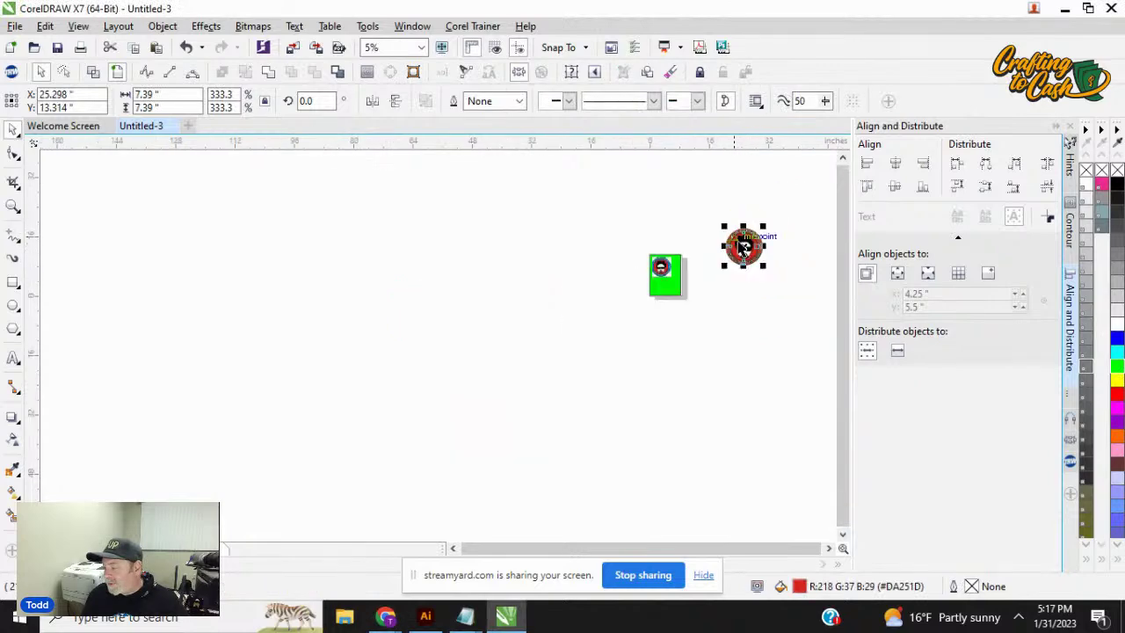
scroll(741, 255, "up", 1)
scroll(603, 284, "up", 3)
scroll(746, 226, "down", 2)
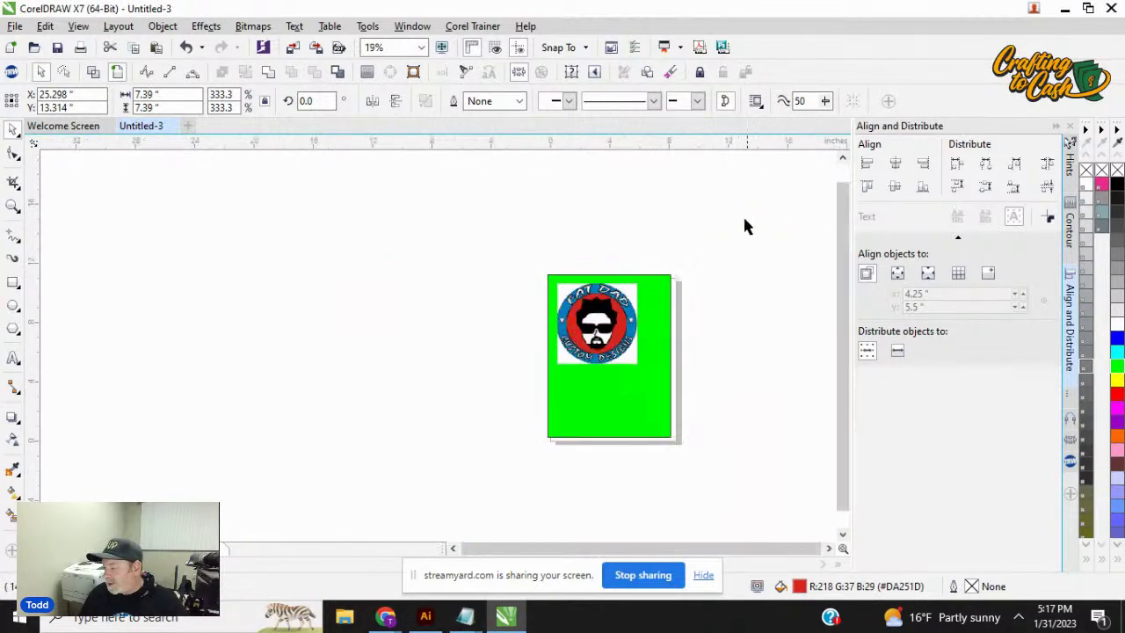
scroll(755, 211, "down", 1)
scroll(825, 197, "up", 1)
left_click(601, 282)
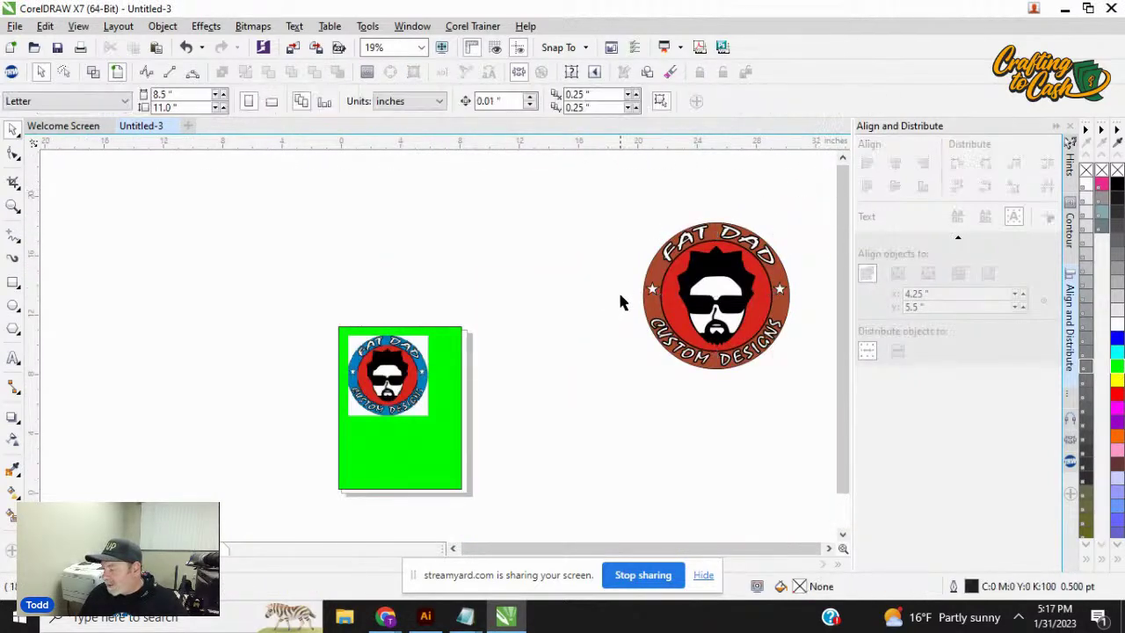
scroll(617, 290, "up", 1)
left_click(13, 470)
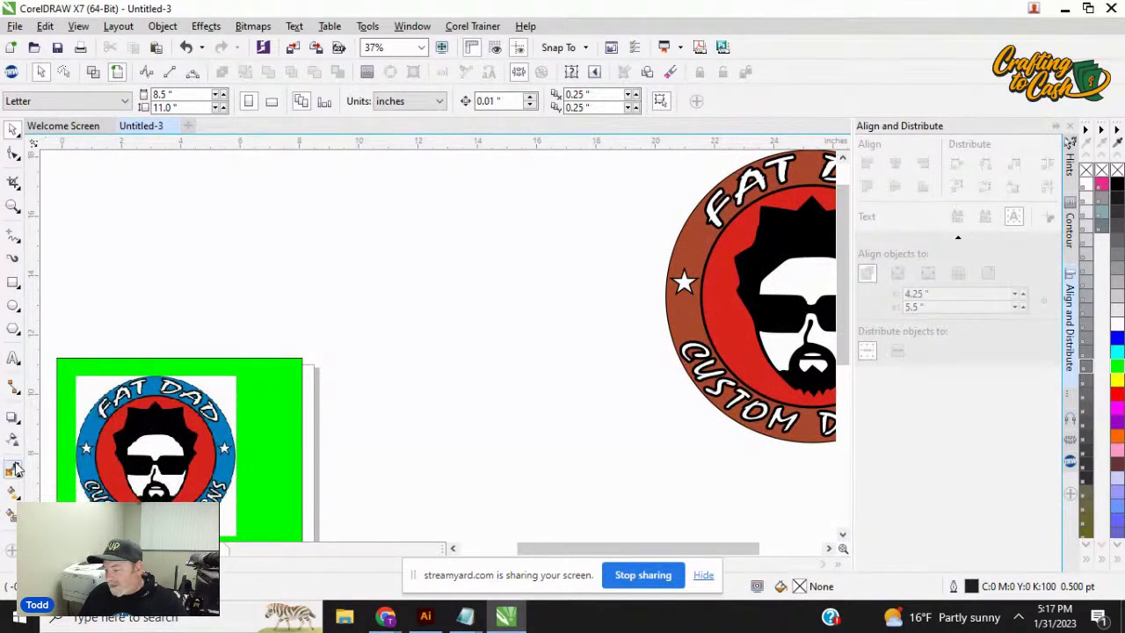
left_click(231, 457)
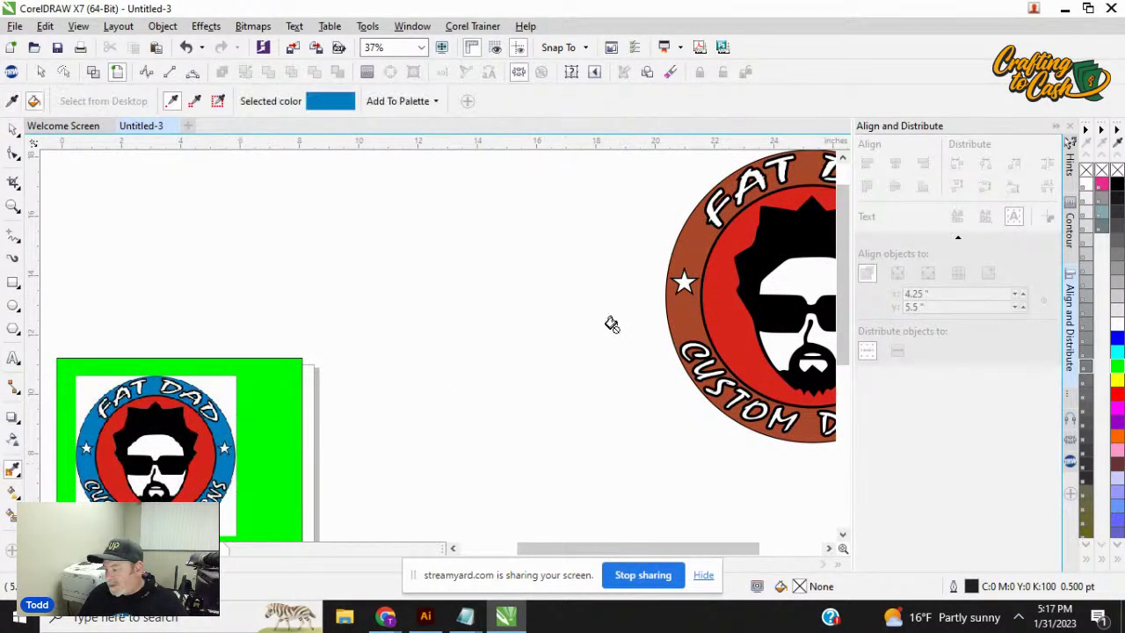
left_click(674, 316)
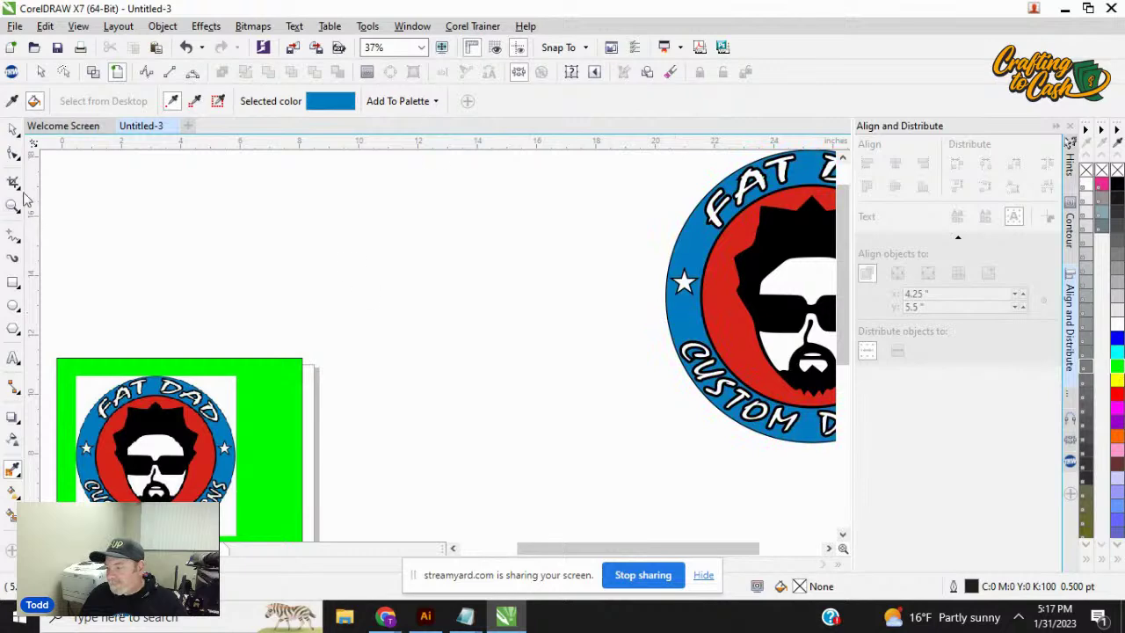
Step: Select the whole vector logo and export it with TRW Design Wizard as a PNG named fat logo 1.31.23 in the Dropbox folder
left_click(13, 129)
scroll(543, 254, "down", 1)
left_click_drag(540, 171, 640, 448)
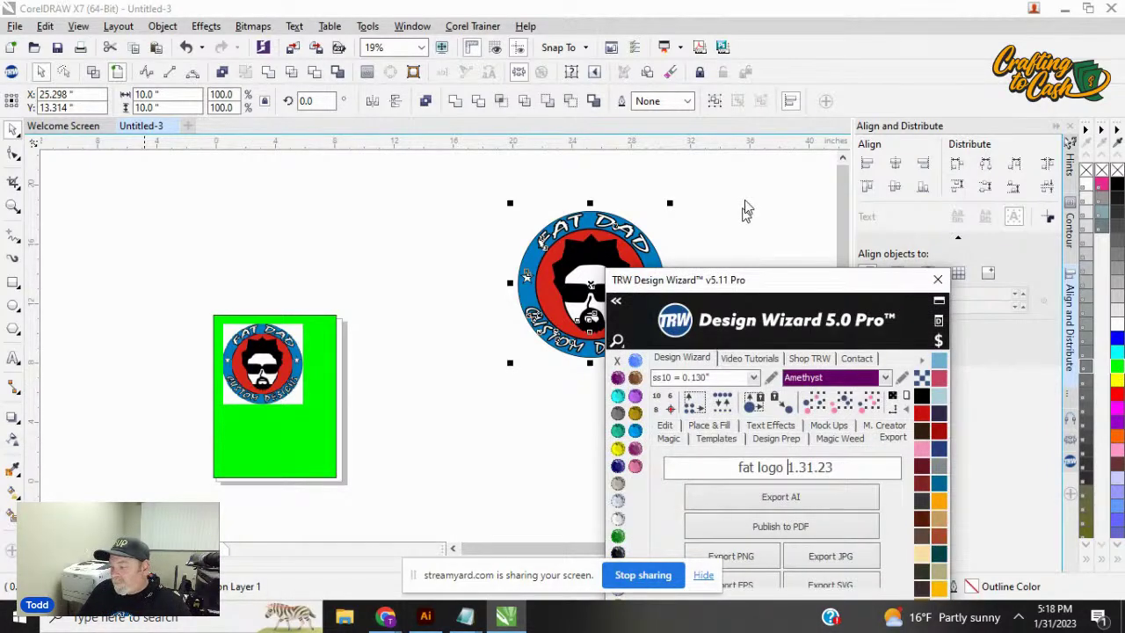
left_click(464, 175)
left_click_drag(464, 175, 689, 399)
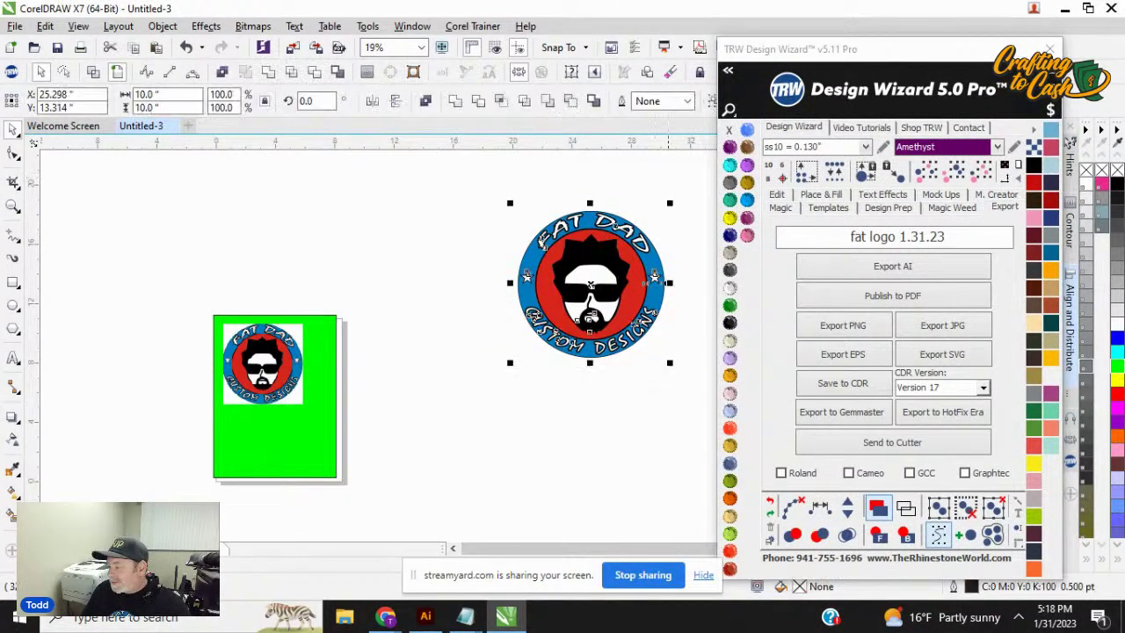
left_click(866, 327)
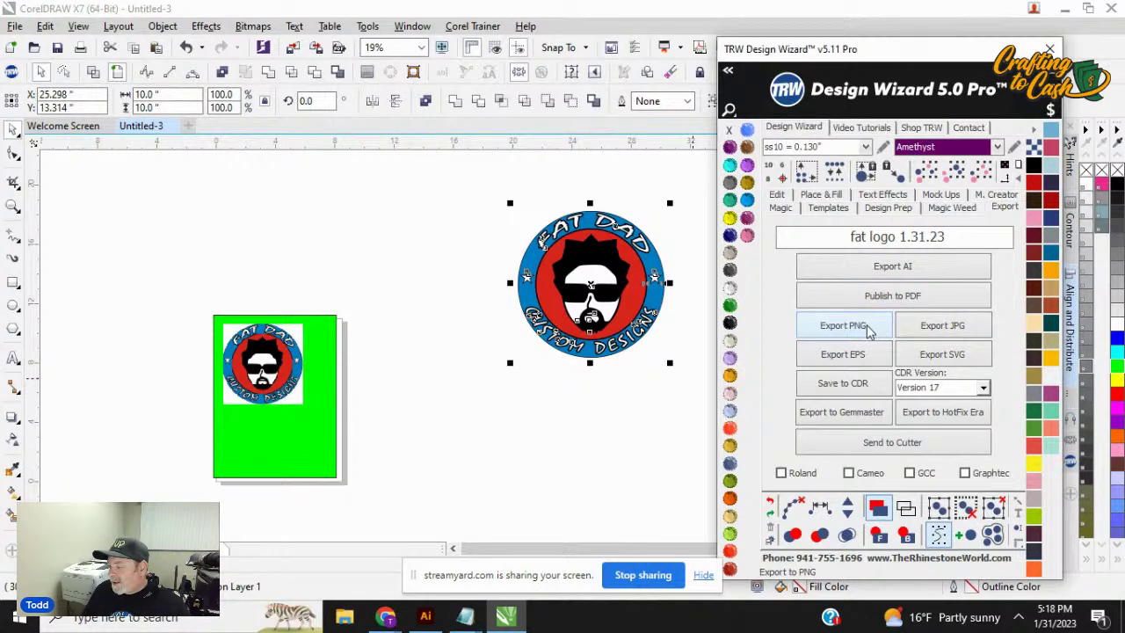
left_click(867, 325)
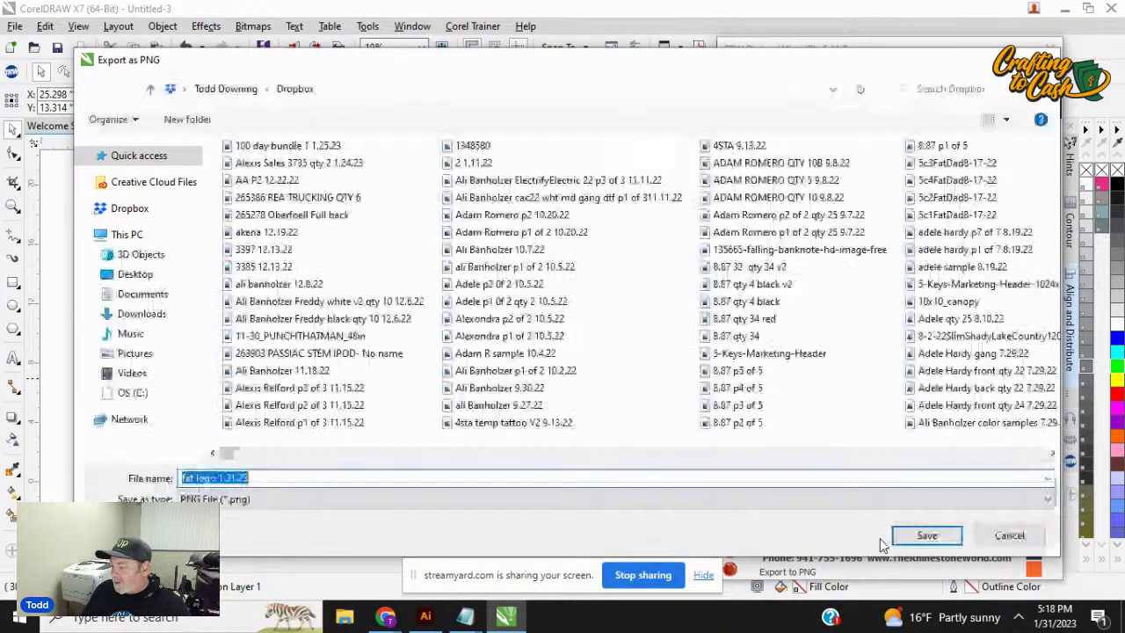
left_click(905, 536)
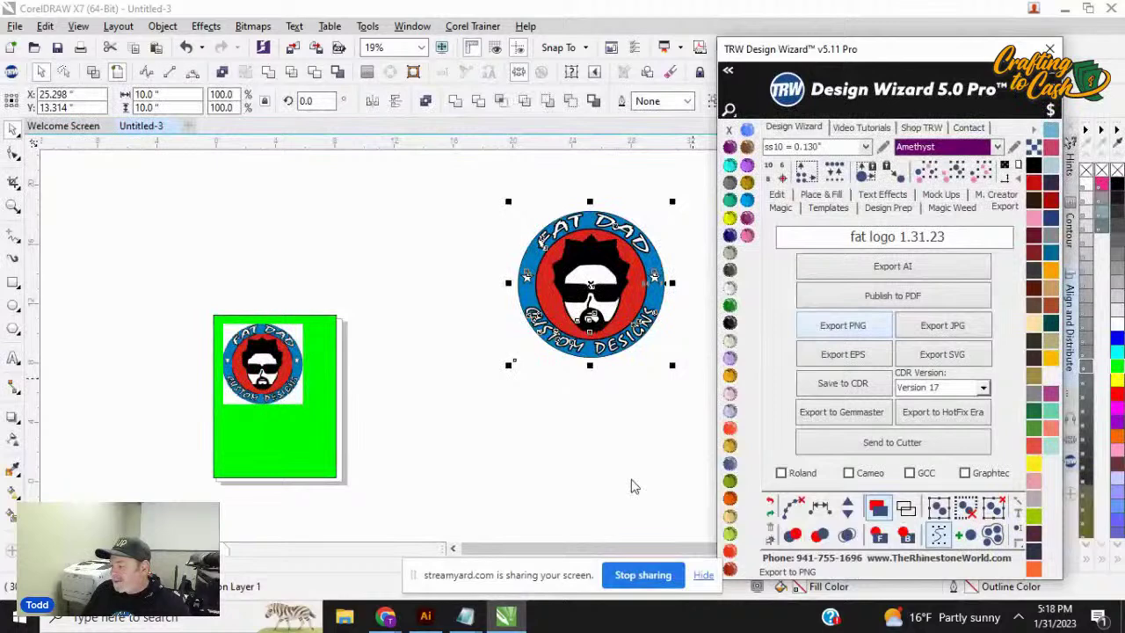
Step: Import fat logo 1.31.23.PNG and place it at the green rectangle's lower-right corner
left_click(449, 311)
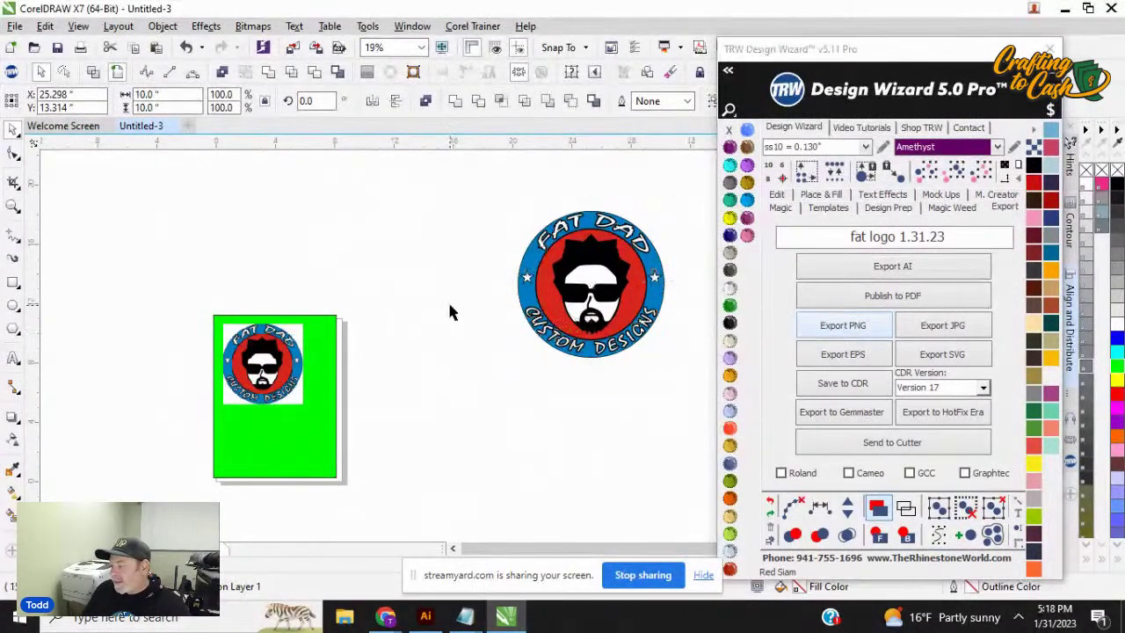
left_click(15, 26)
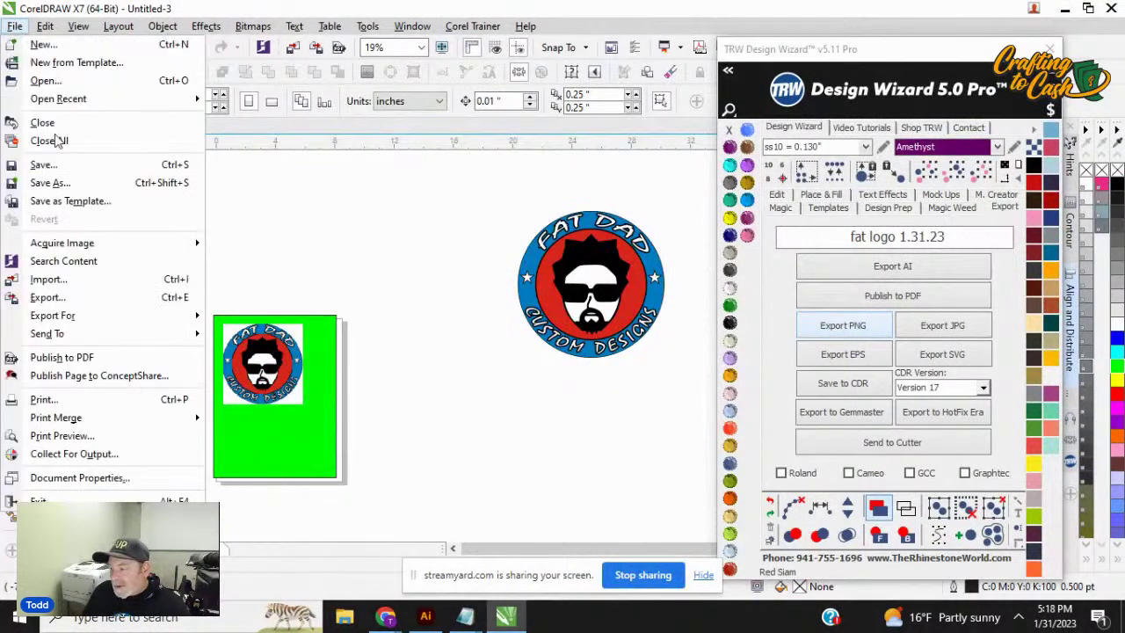
left_click(86, 273)
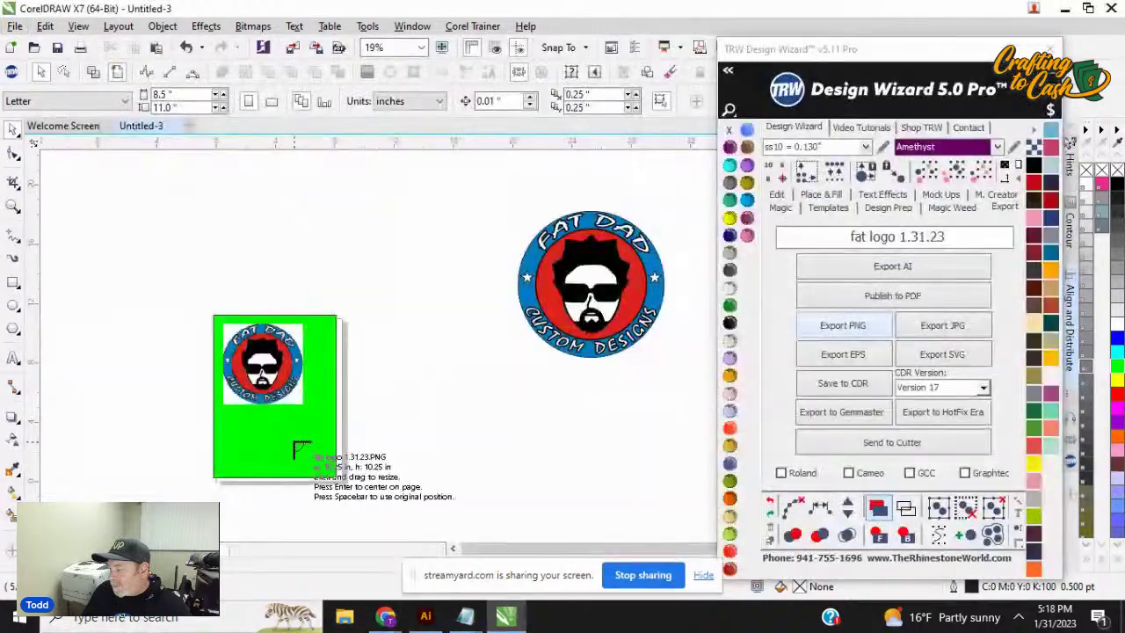
left_click(290, 438)
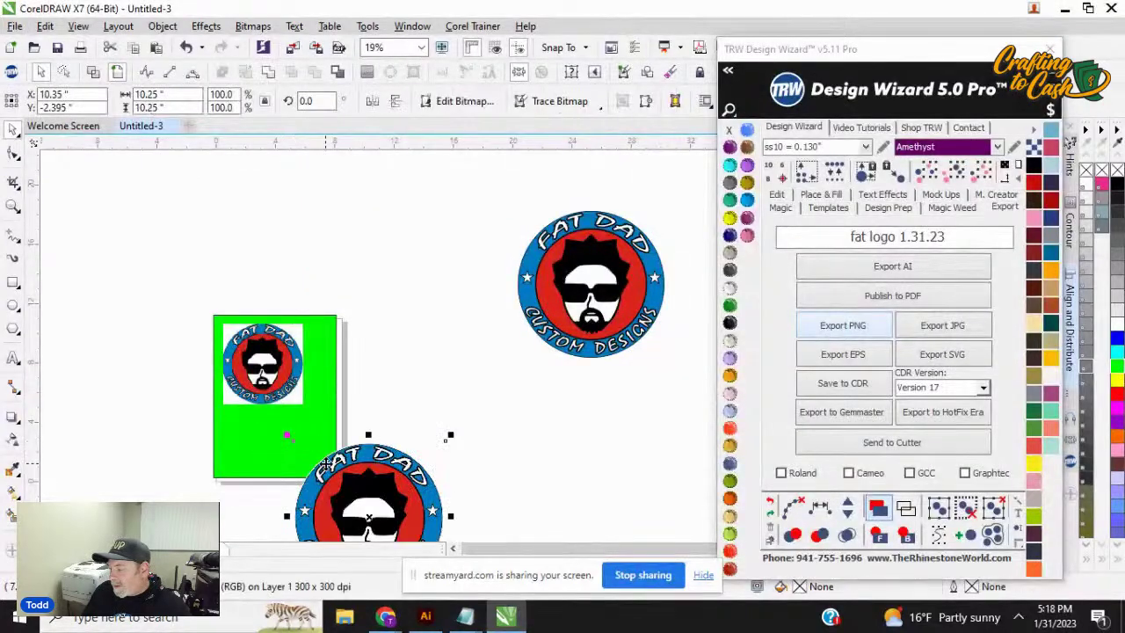
scroll(327, 466, "up", 2)
scroll(413, 362, "down", 2)
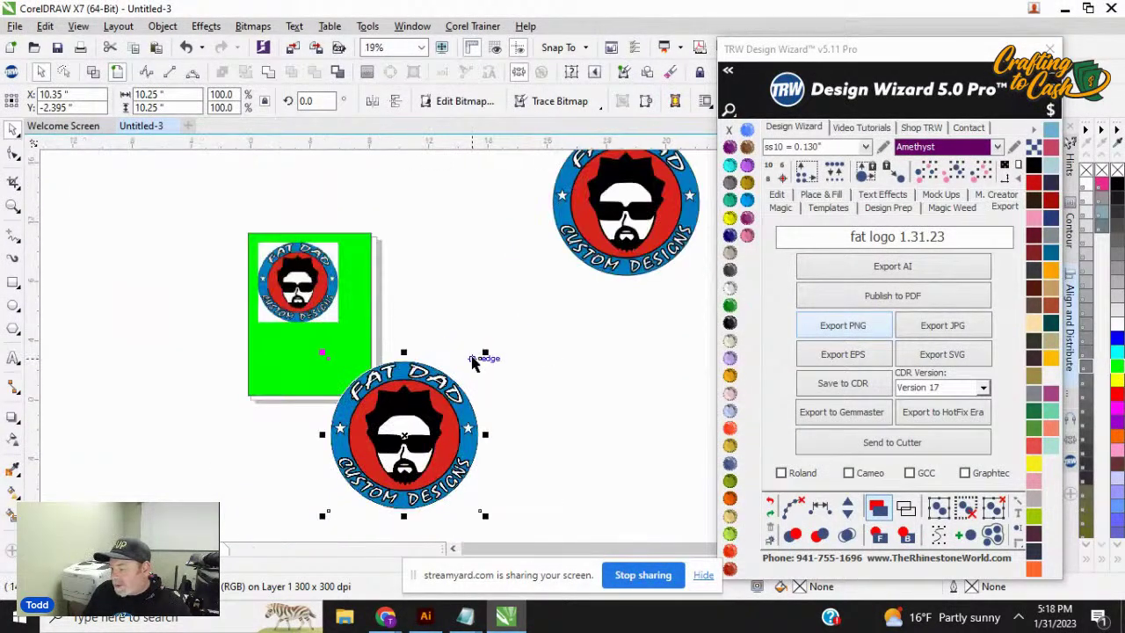
Step: Resize the imported PNG logo to about 5.16 in square and place it across the green rectangle's right edge beside the bitmap logo
left_click_drag(484, 352, 391, 276)
scroll(391, 277, "up", 2)
scroll(429, 278, "down", 1)
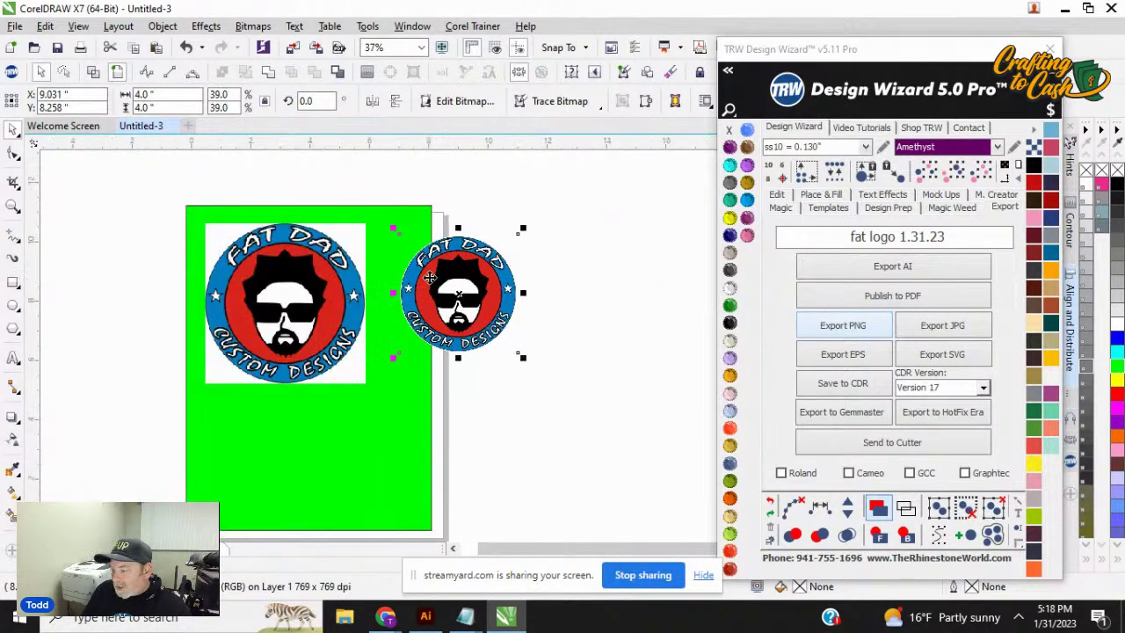
scroll(428, 278, "up", 1)
scroll(490, 351, "up", 1)
scroll(573, 378, "down", 2)
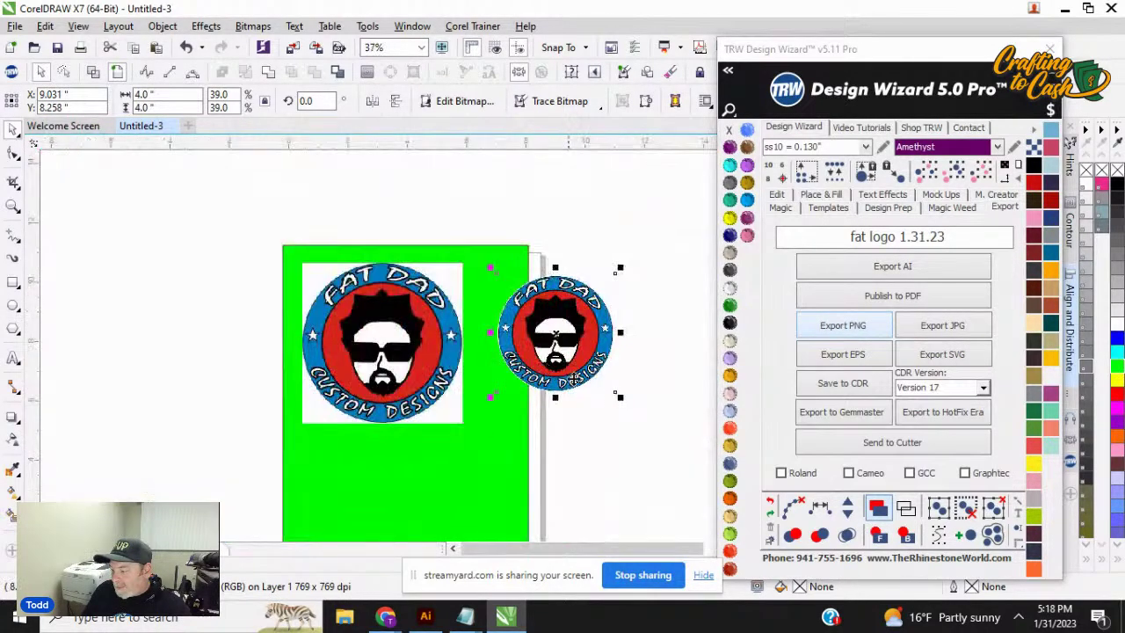
left_click_drag(619, 396, 676, 441)
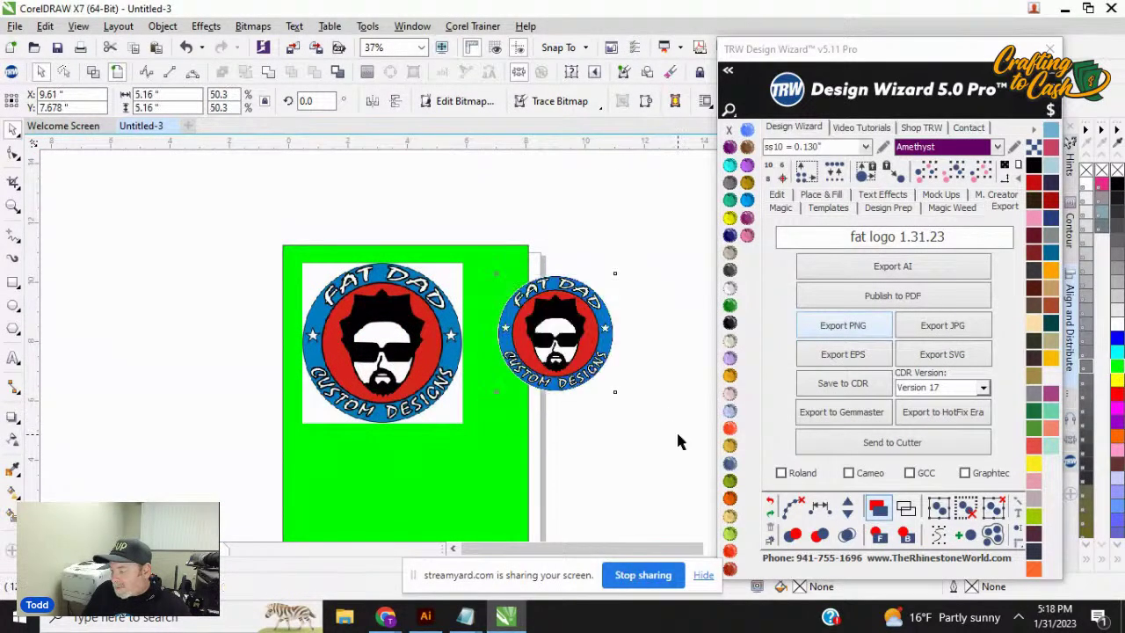
left_click_drag(564, 315, 547, 316)
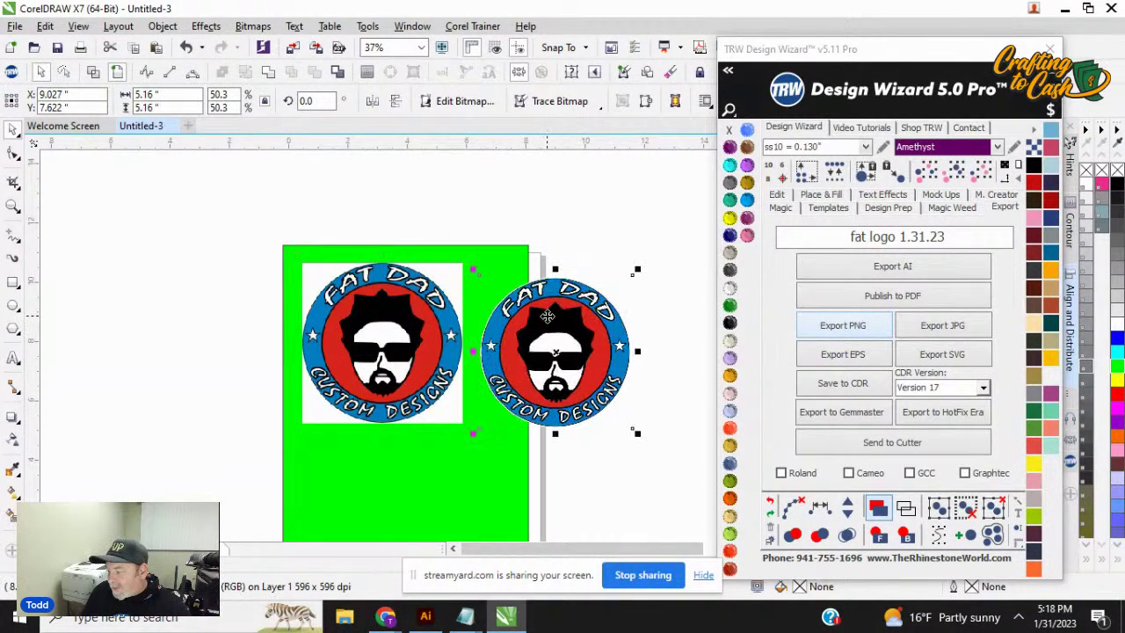
Step: Compare both logos' edges against the green rectangle and move the imported PNG logo off it to the upper right
scroll(493, 279, "up", 4)
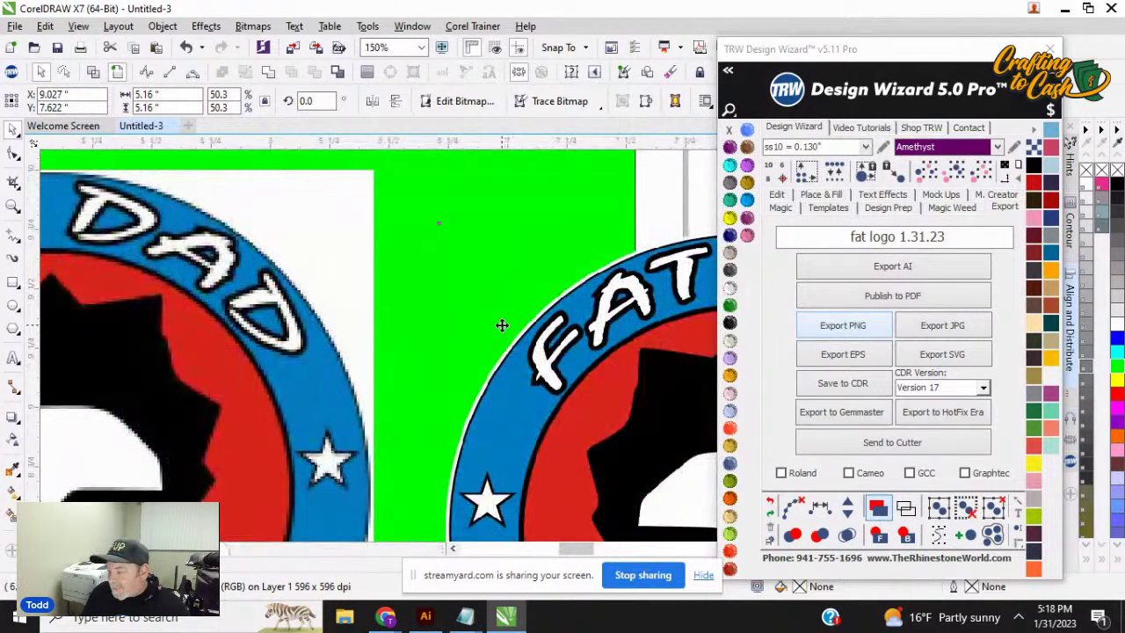
scroll(492, 318, "down", 4)
scroll(532, 325, "up", 2)
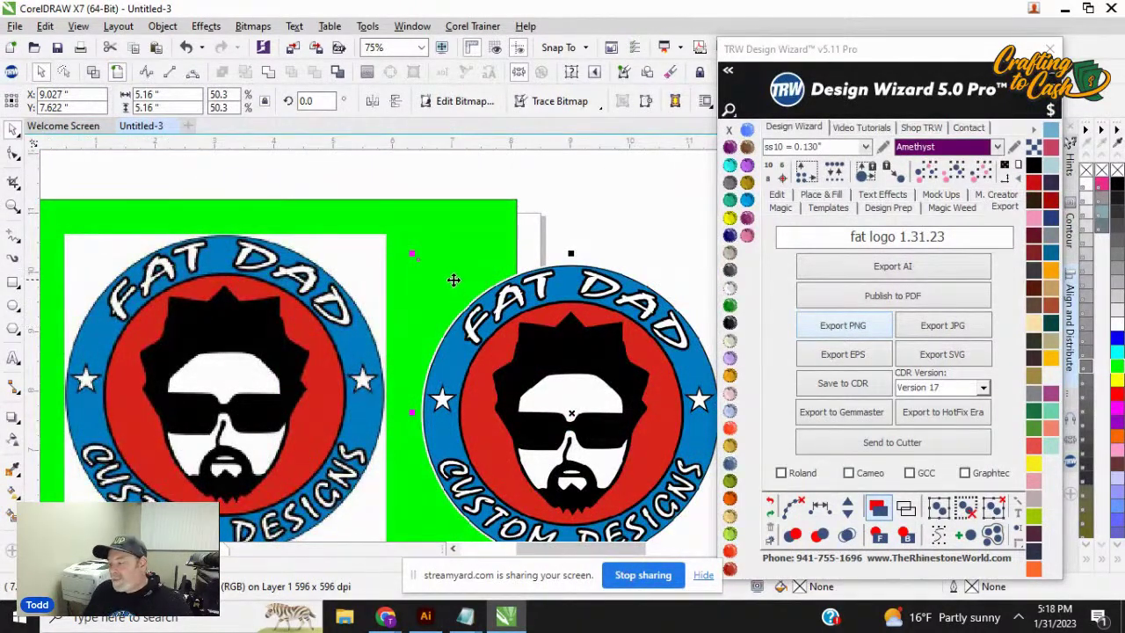
scroll(480, 298, "down", 4)
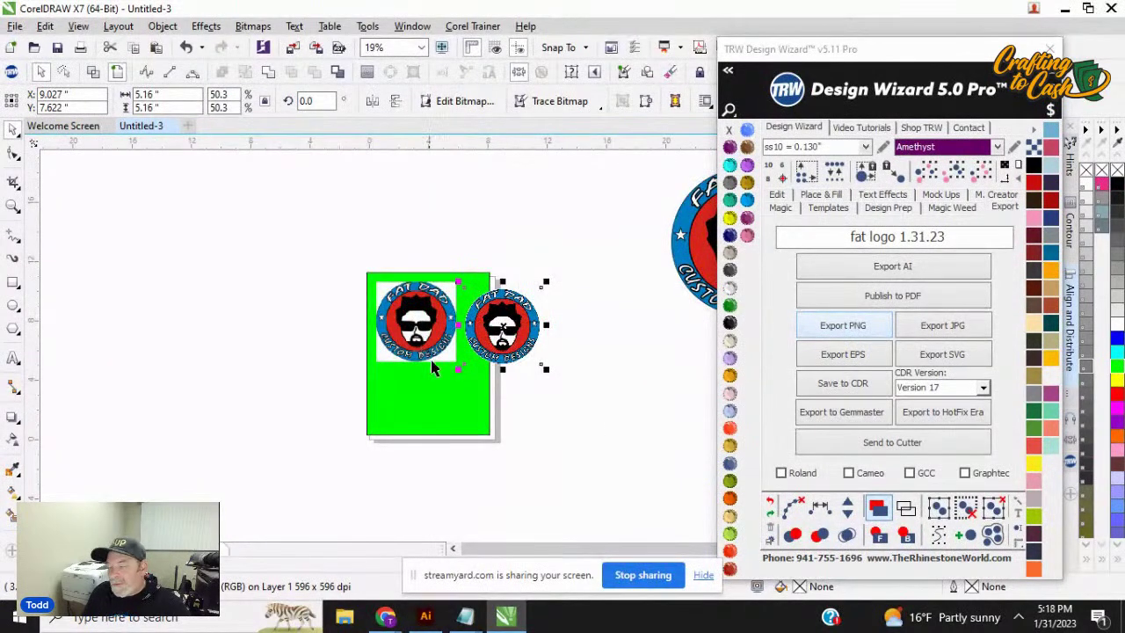
left_click_drag(536, 327, 587, 269)
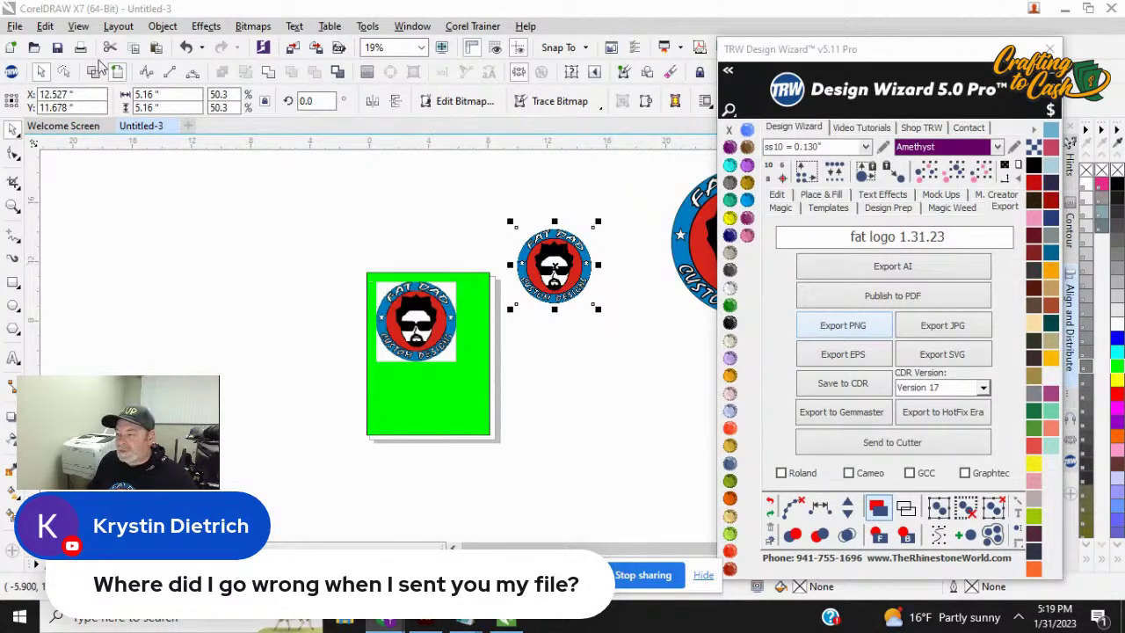
left_click(14, 358)
left_click(420, 400)
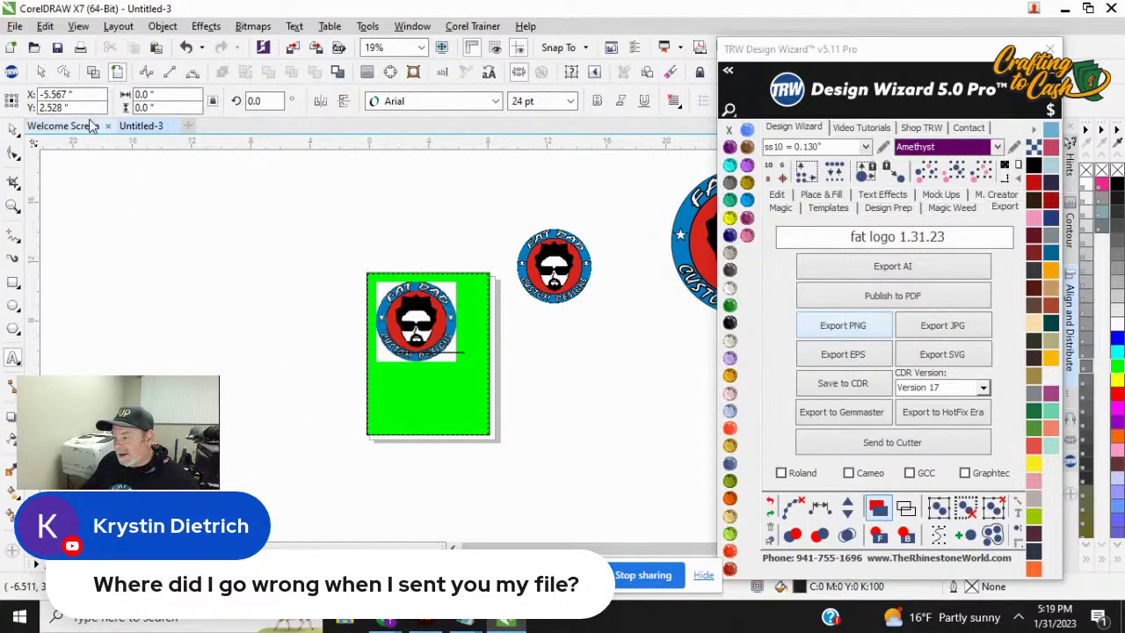
left_click(186, 47)
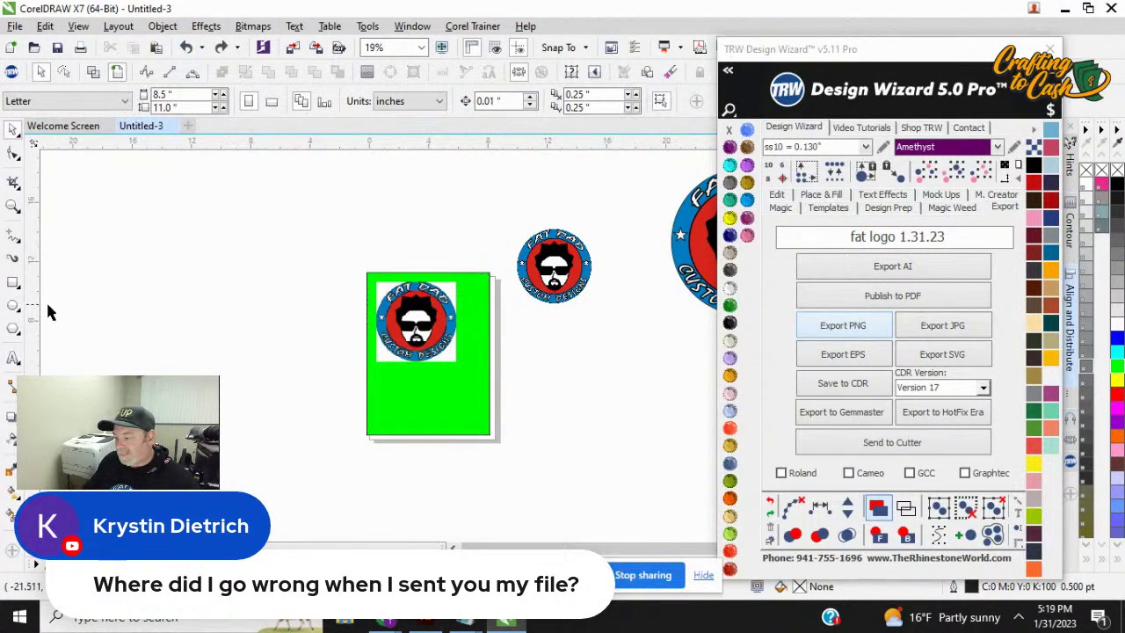
Step: Add the text "Fat Dad" in the empty area left of the green rectangle and enlarge it to about 9.8 in wide
left_click(13, 357)
left_click(120, 356)
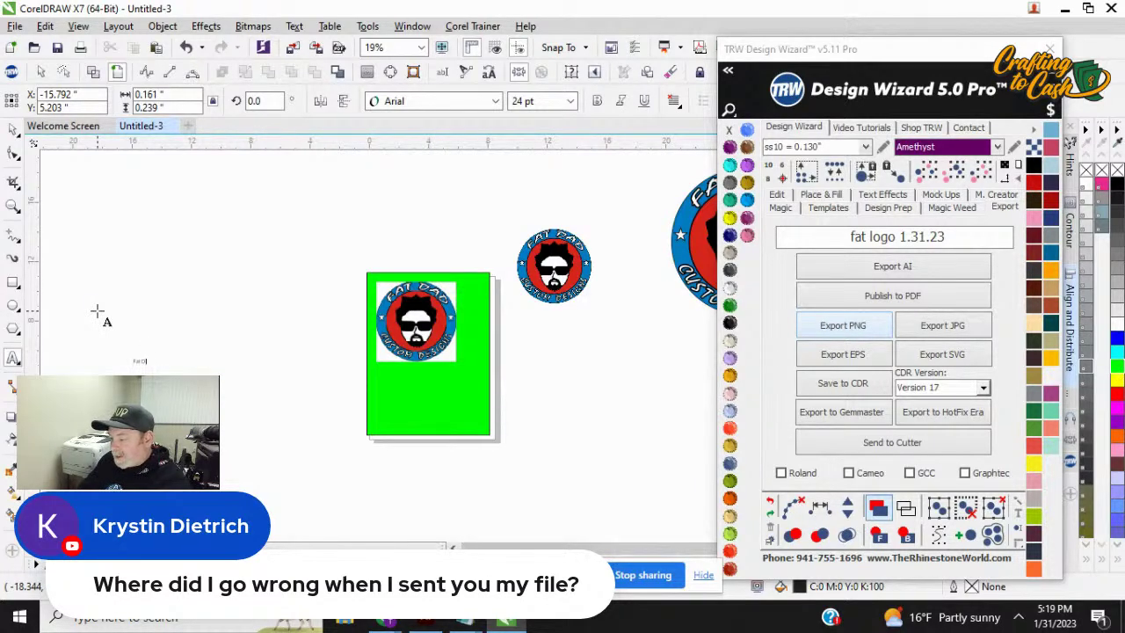
key("ctrl+space")
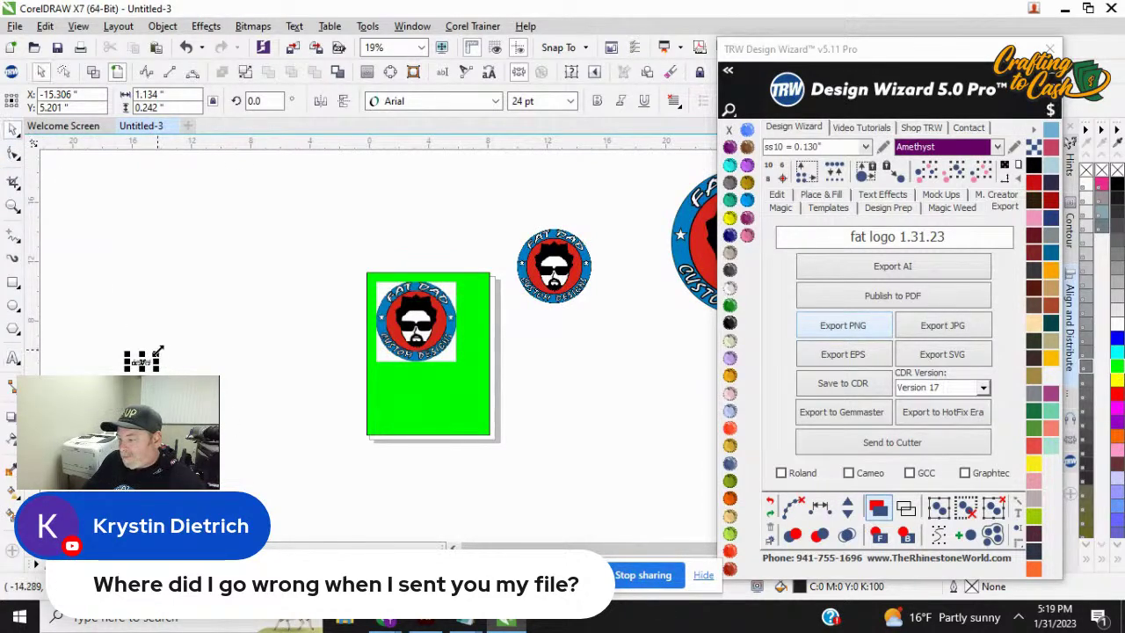
left_click_drag(158, 353, 319, 231)
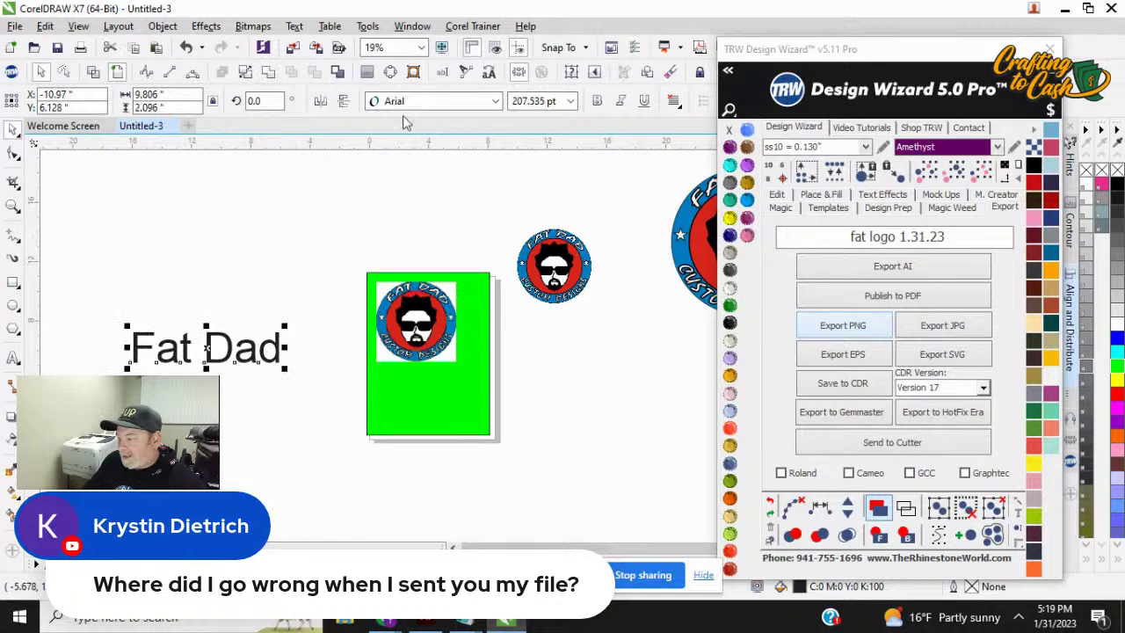
Step: Set the Fat Dad text to the Impact font and arrange two copies of it one above the other beside the green rectangle
left_click(494, 100)
left_click(410, 142)
scroll(209, 351, "up", 2)
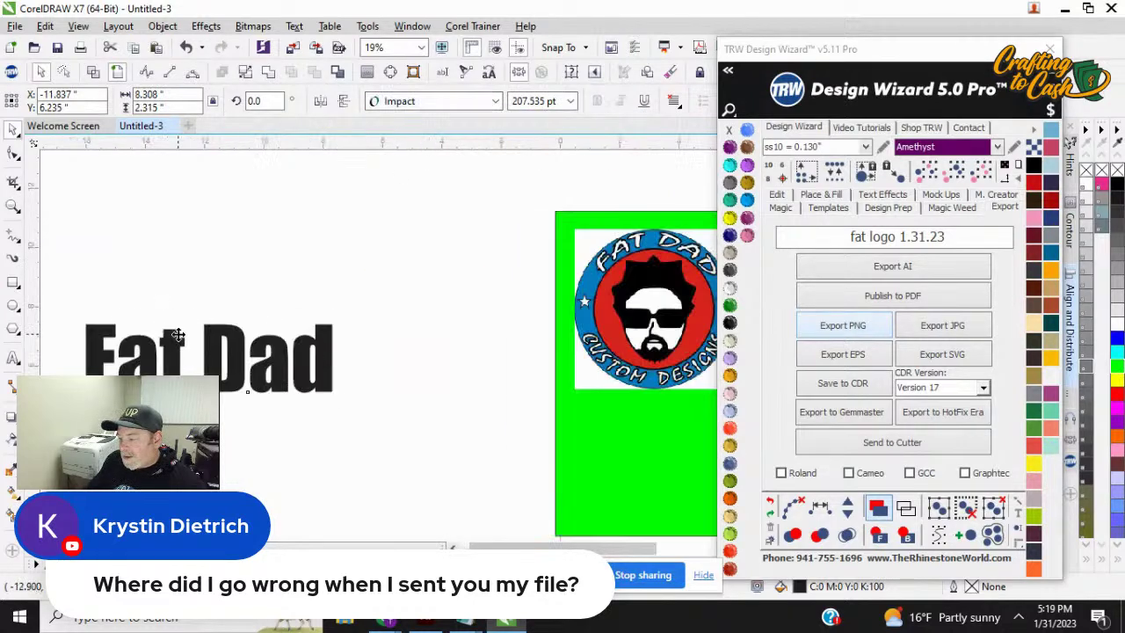
left_click_drag(209, 352, 362, 293)
scroll(359, 239, "down", 2)
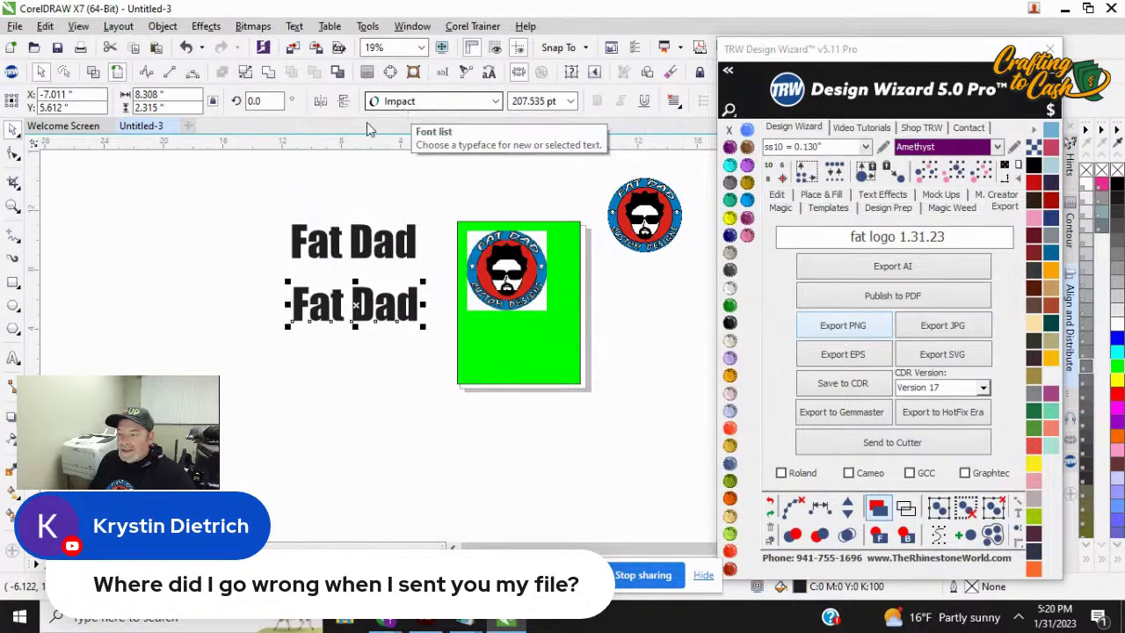
Step: Convert the upper Fat Dad text to curves and move it slightly up, away from the lower copy
left_click(353, 246)
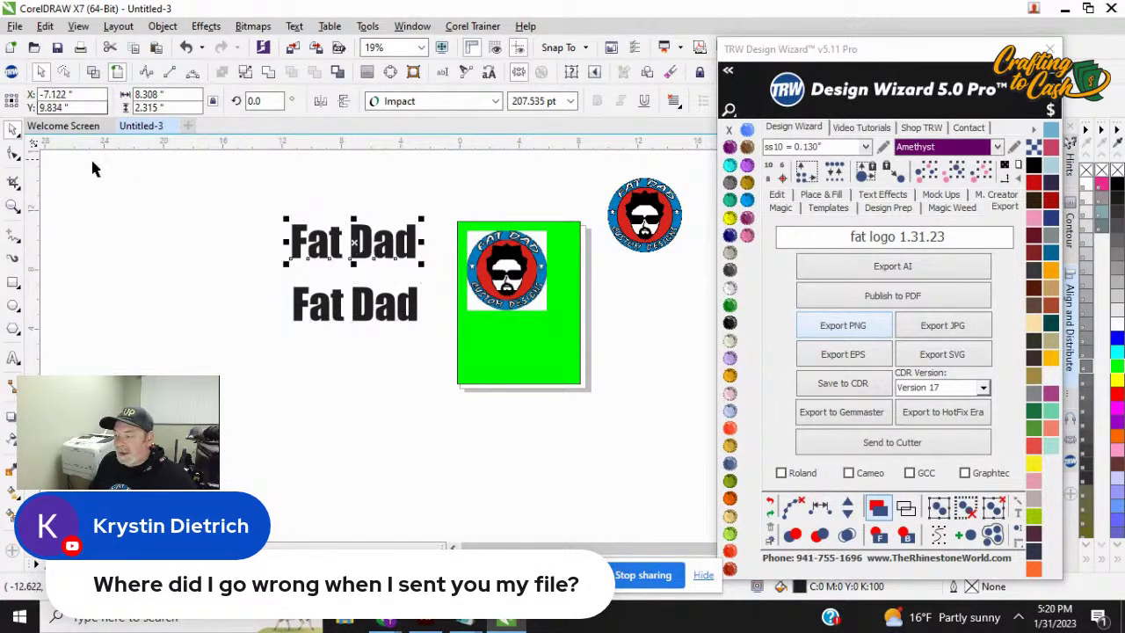
left_click(162, 26)
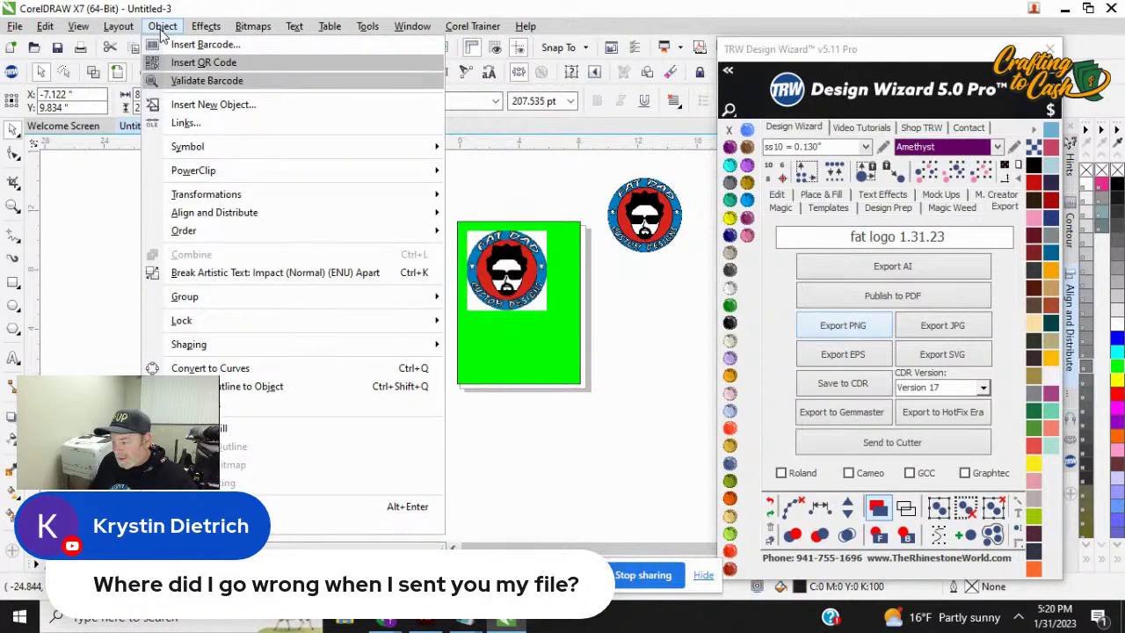
mouse_move(206, 28)
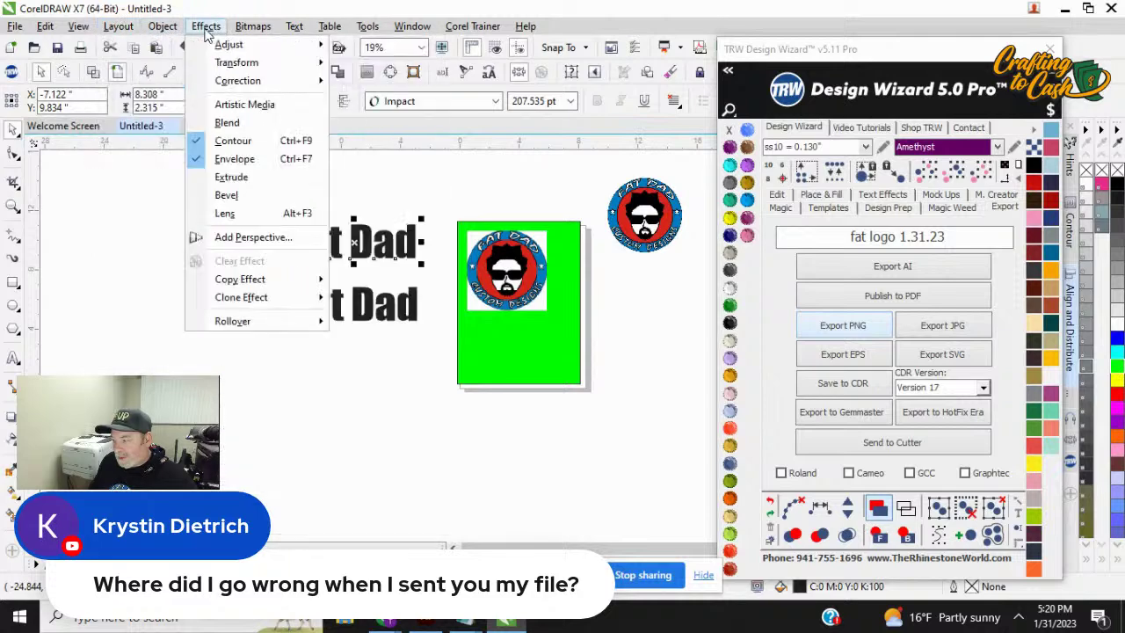
mouse_move(151, 30)
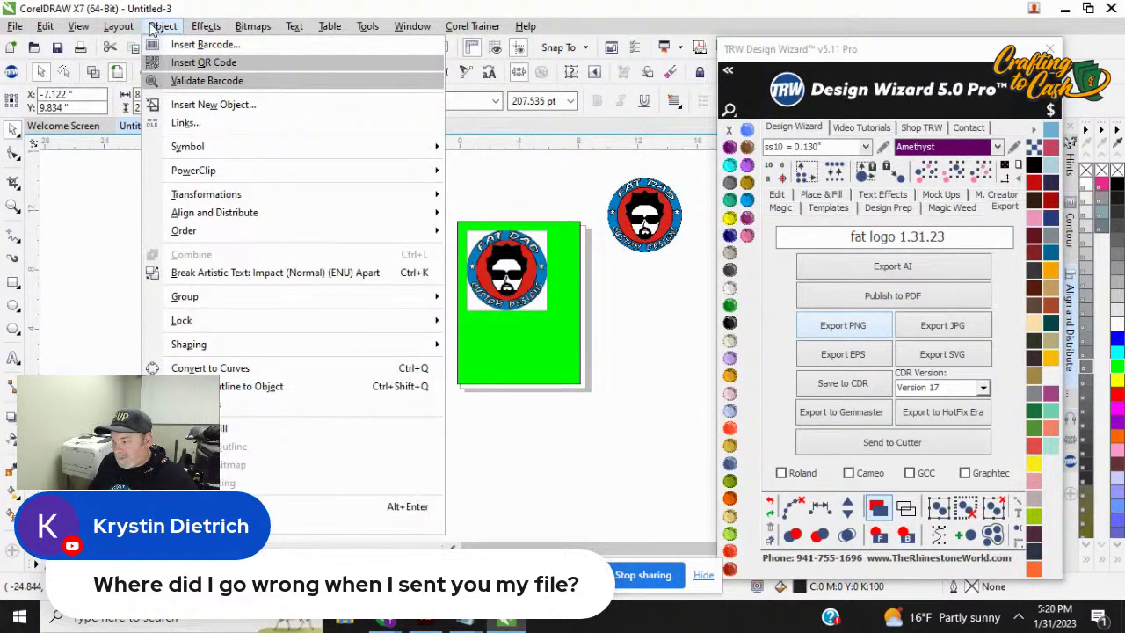
left_click(193, 367)
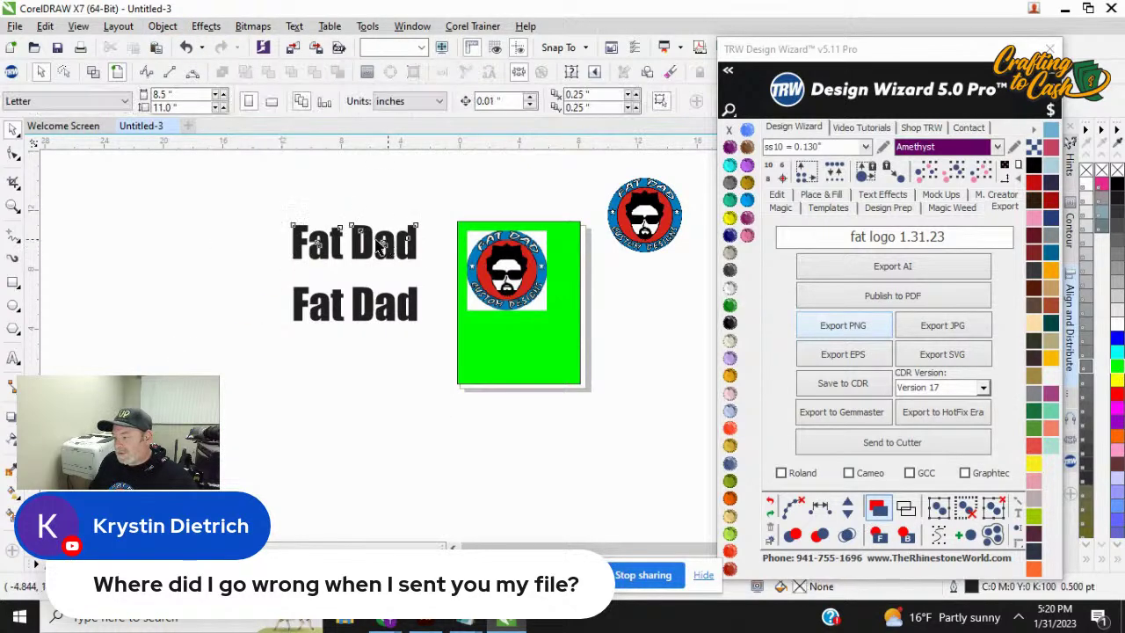
mouse_move(369, 239)
left_mouse_down()
mouse_move(364, 188)
mouse_move(368, 225)
left_mouse_up()
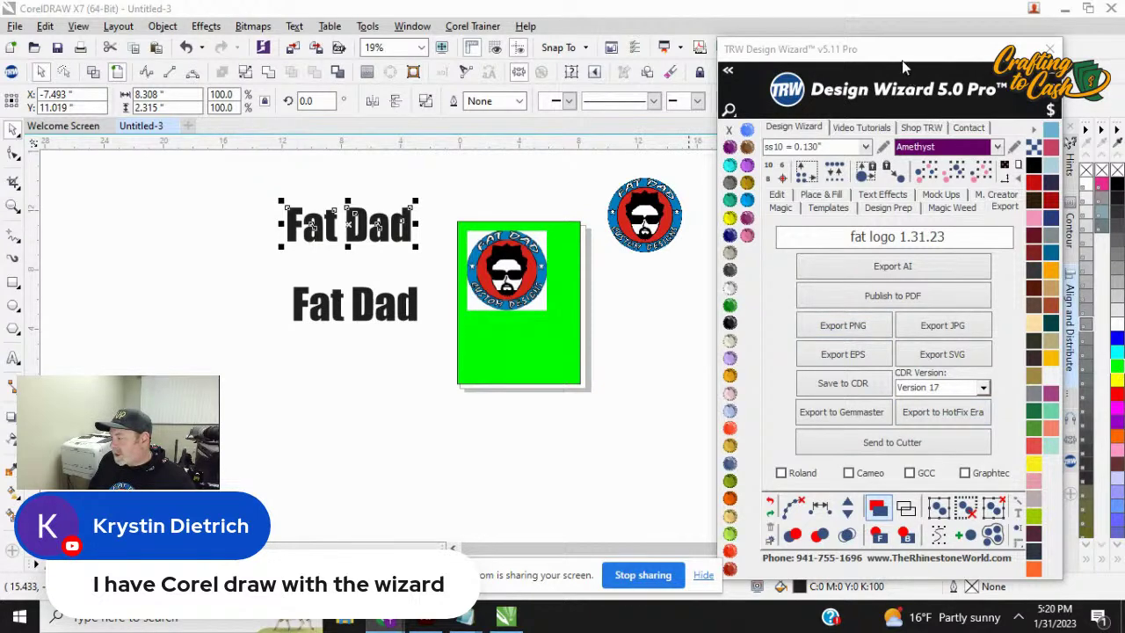
Step: Examine the options in the TRW Live Template Editor behind the Design Wizard window
left_click_drag(902, 60, 754, 85)
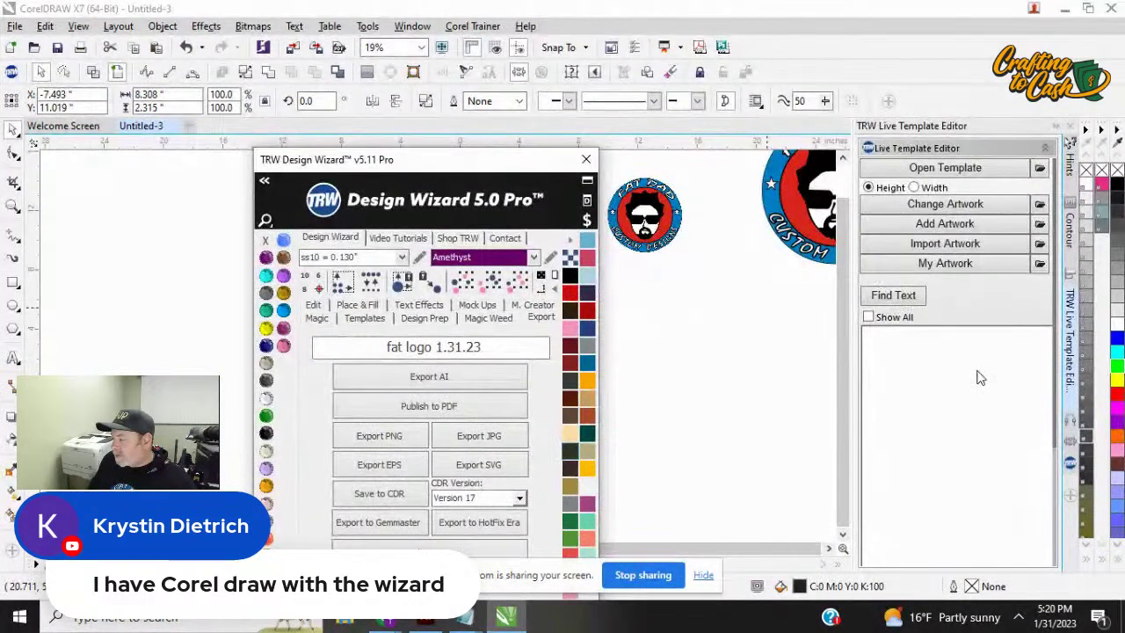
scroll(982, 372, "down", 3)
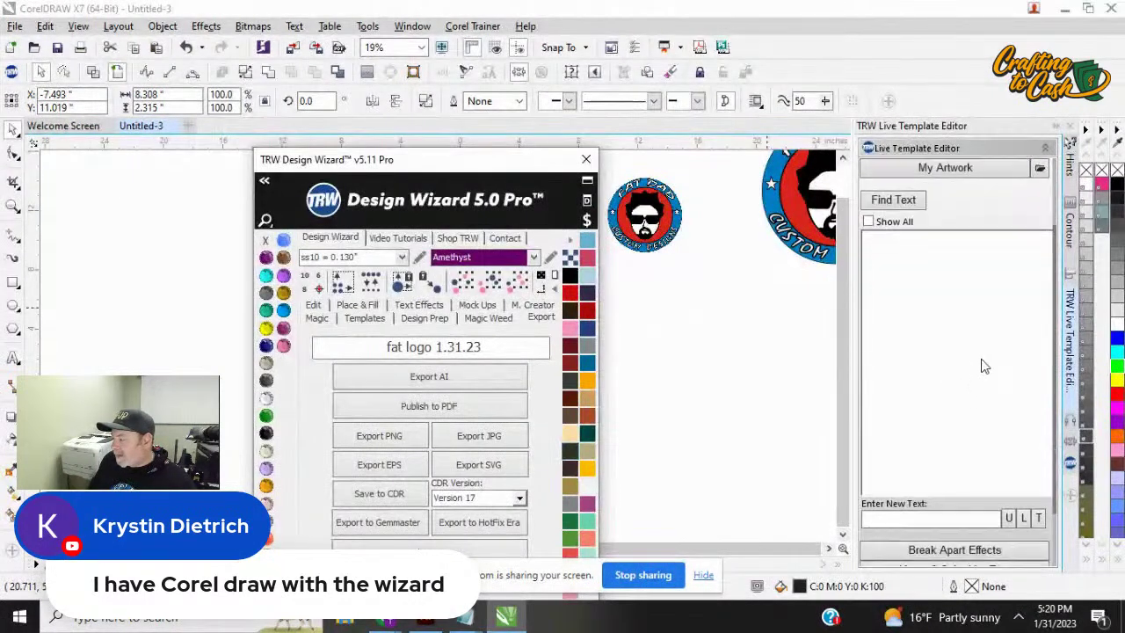
scroll(984, 370, "down", 2)
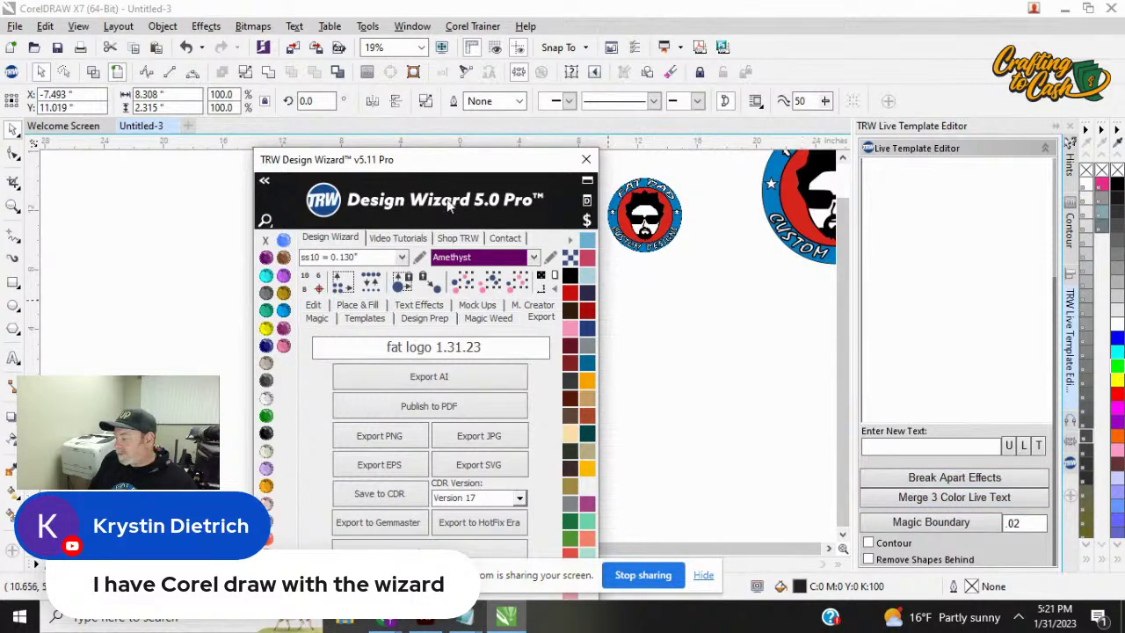
left_click_drag(428, 160, 892, 41)
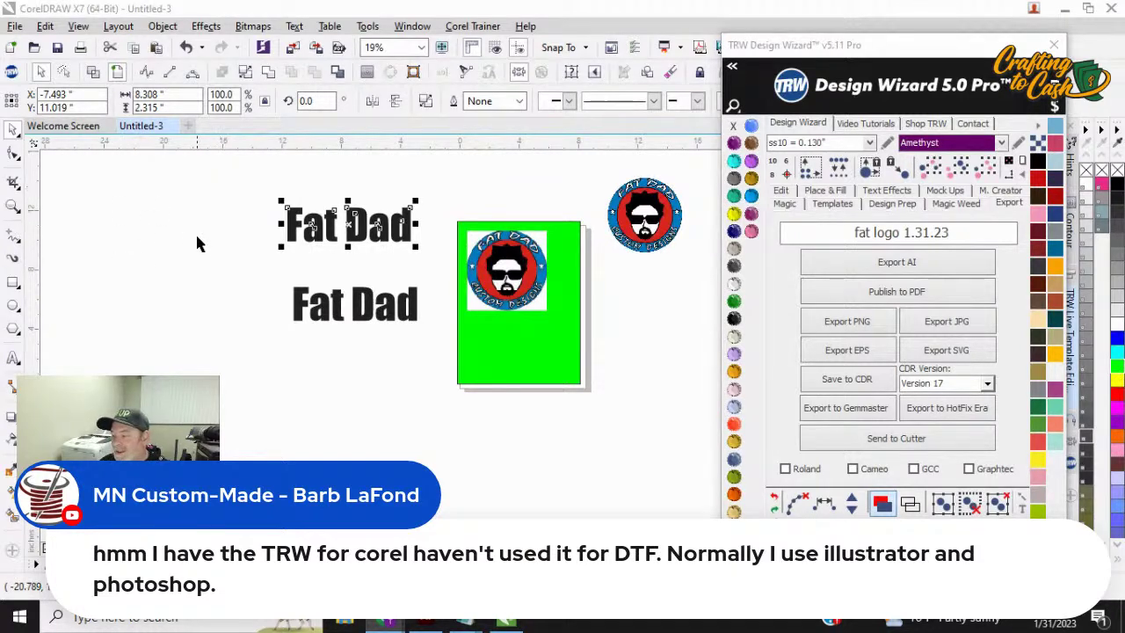
Step: Move both Fat Dad texts farther left, away from the green rectangle, keeping one above the other
left_click(354, 233)
left_click_drag(354, 233, 296, 218)
left_click_drag(346, 314, 188, 300)
Step: Set the green rectangle's width to 11.5 in with its proportions locked
left_click(508, 364)
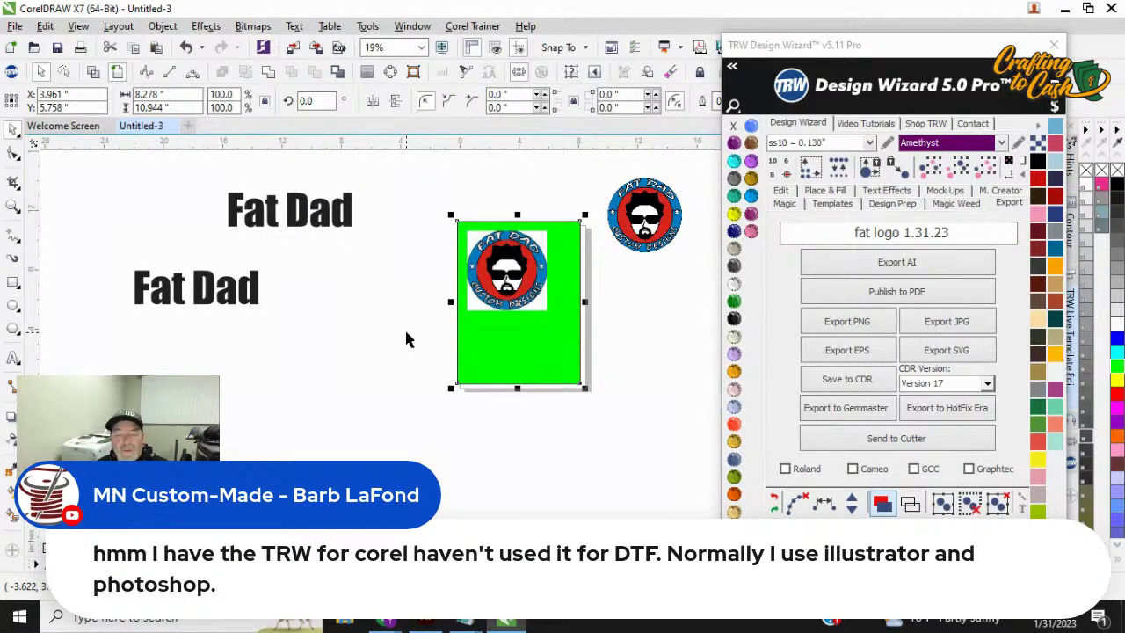
left_click(513, 364)
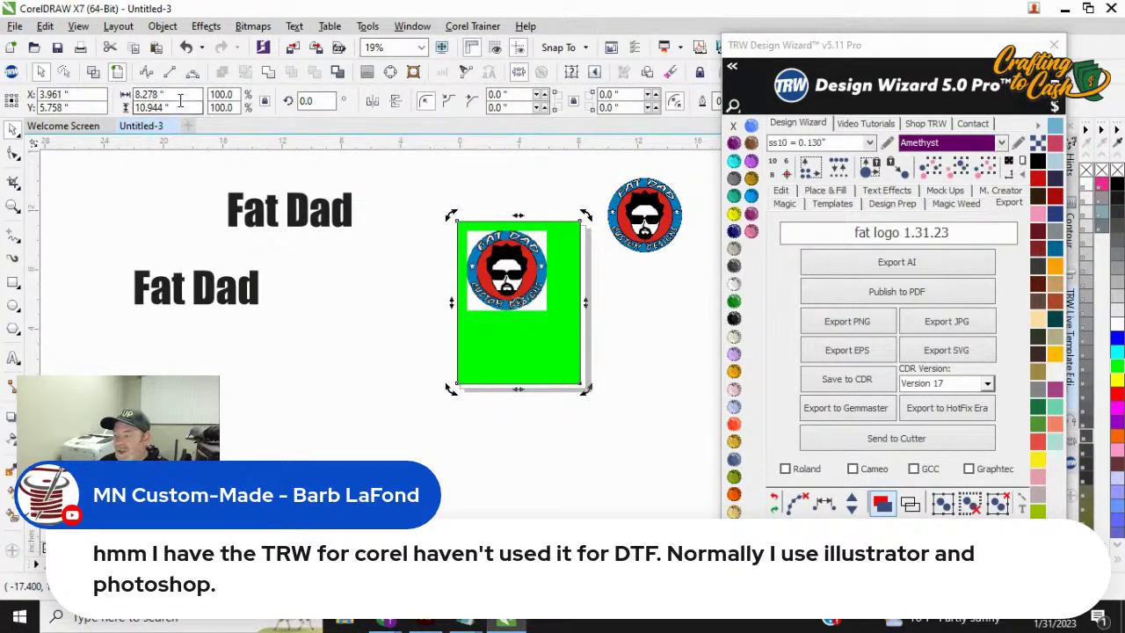
left_click(150, 94)
type("11.5")
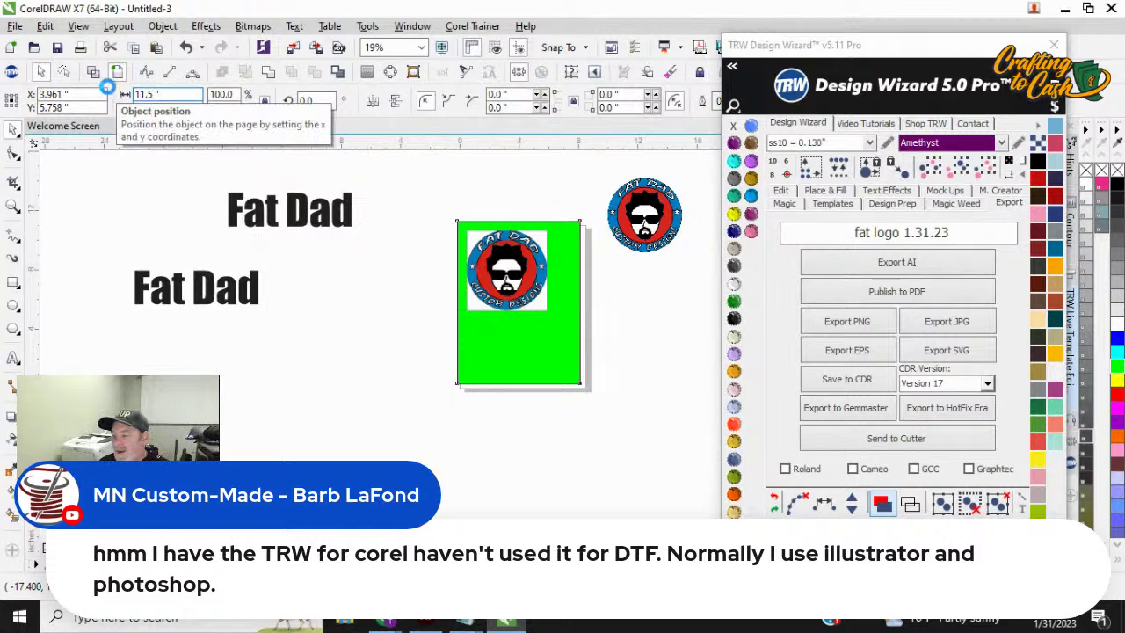
key("Return")
Step: Move the small bitmap logo to the left of the Fat Dad texts and the complete large vector logo below them
scroll(594, 236, "down", 2)
left_click(613, 228)
scroll(607, 230, "down", 2)
scroll(607, 230, "up", 2)
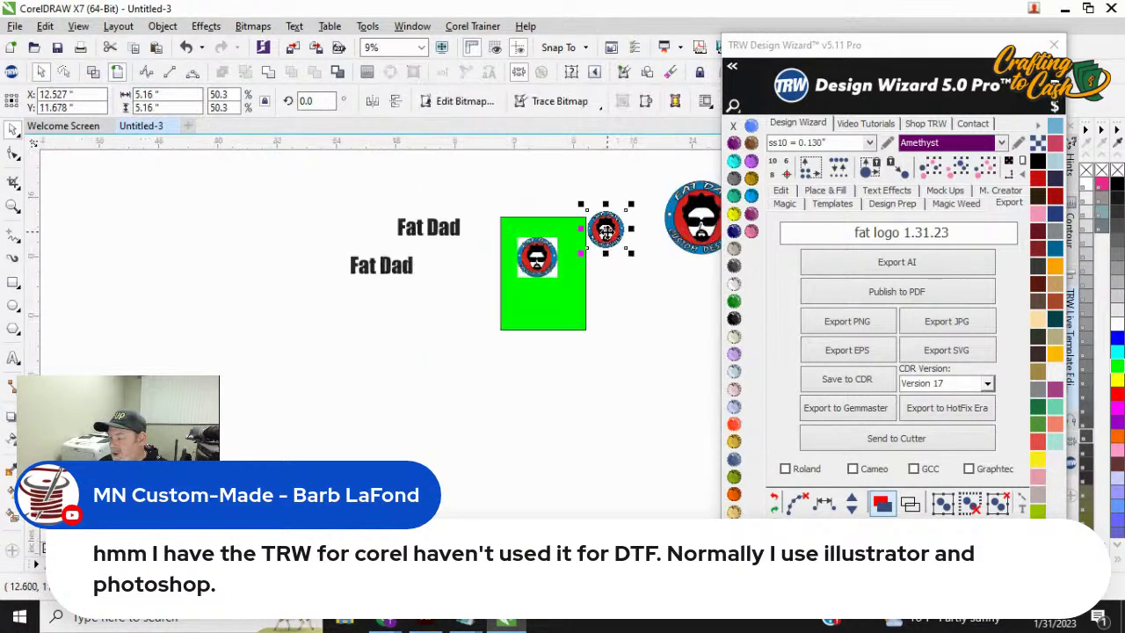
left_click_drag(606, 232, 304, 248)
left_click(439, 339)
left_click(402, 333)
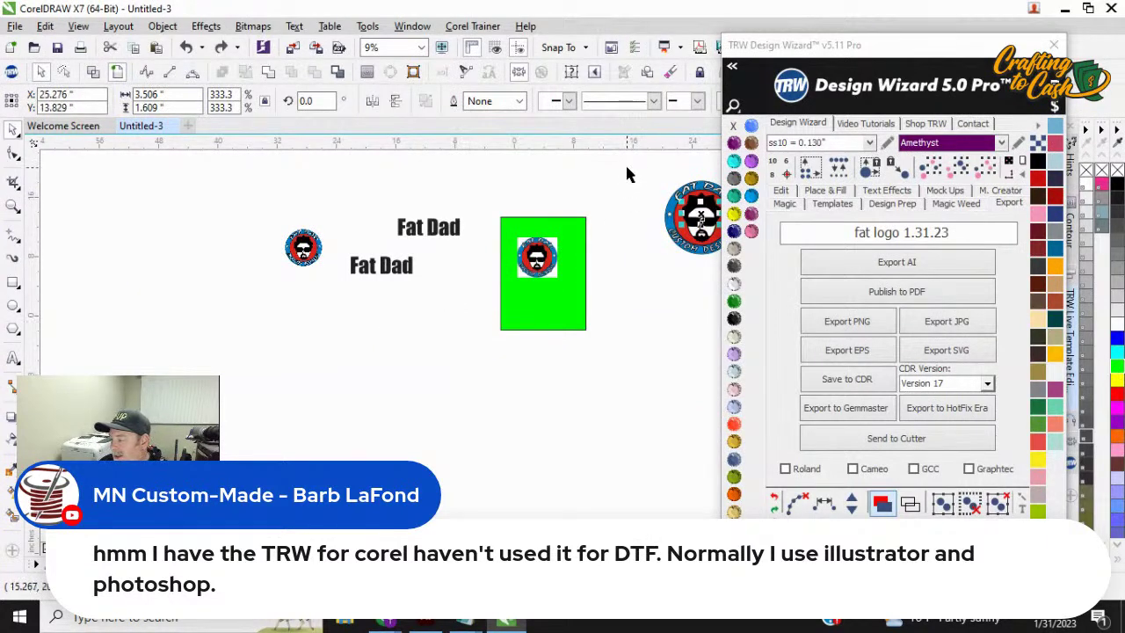
left_click_drag(640, 154, 761, 330)
left_click_drag(668, 244, 422, 319)
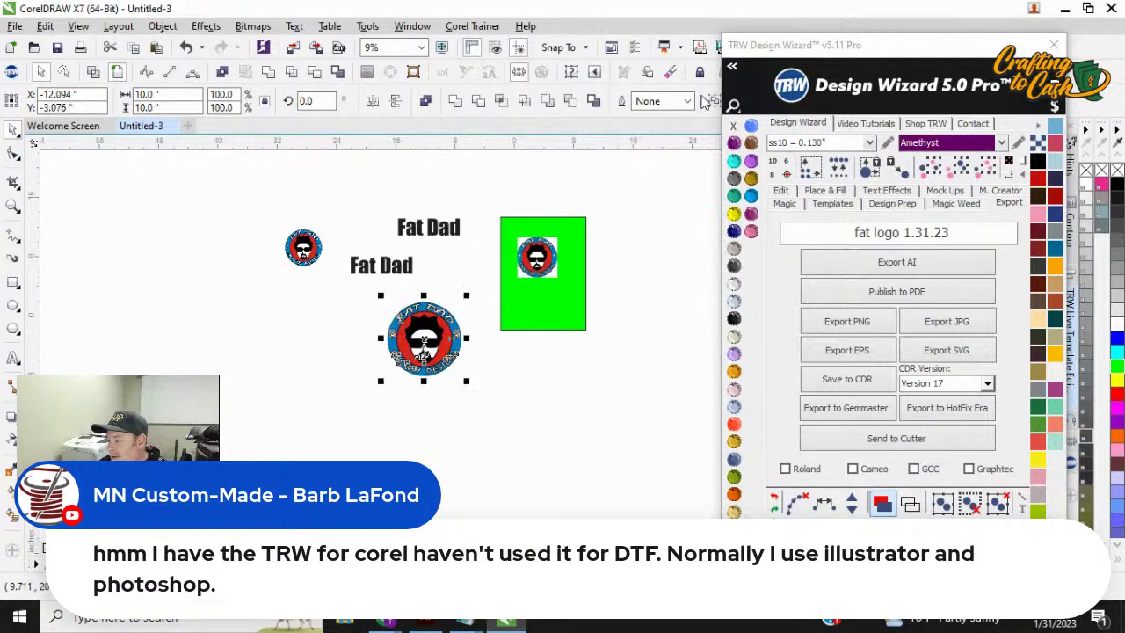
Step: Place two copies of the green rectangle in a row to its right, clear of the Design Wizard window
left_click(554, 305)
left_click_drag(554, 305, 653, 258)
right_click(653, 258)
left_click_drag(798, 56, 900, 82)
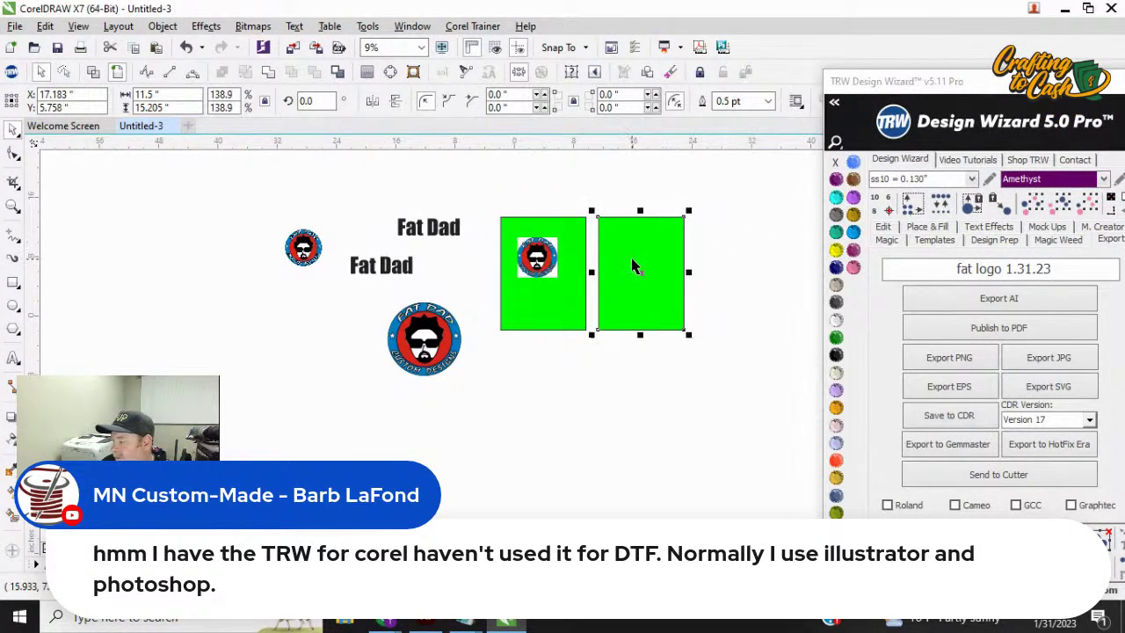
left_click_drag(648, 266, 750, 264)
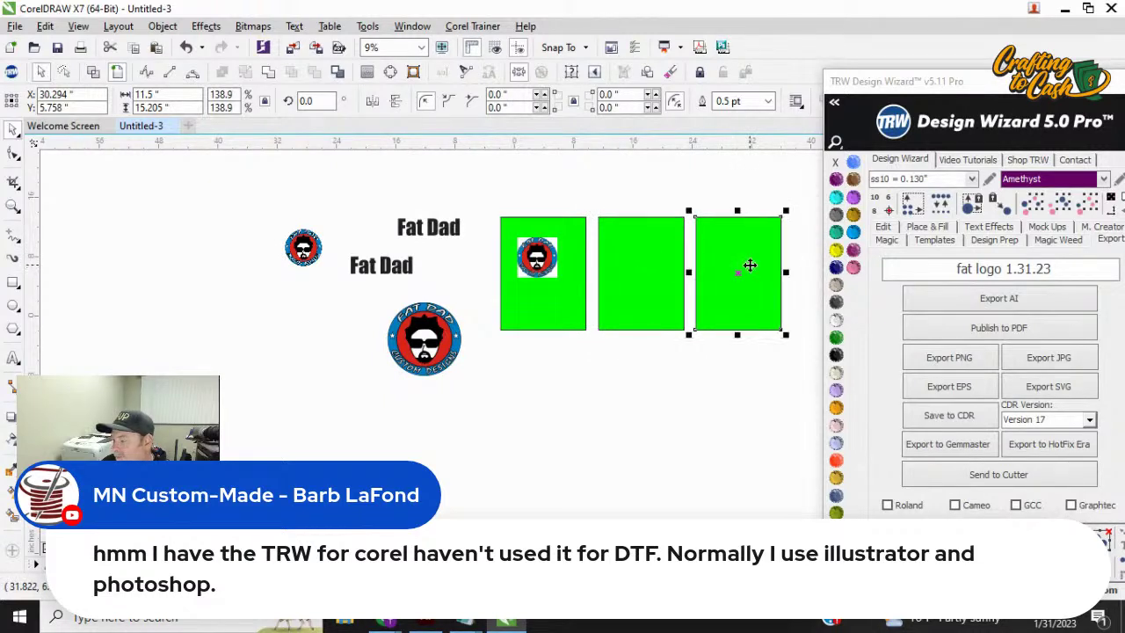
Step: Set the height of the first green rectangle to 24 in, keeping its 11.5 in width
left_click(543, 303)
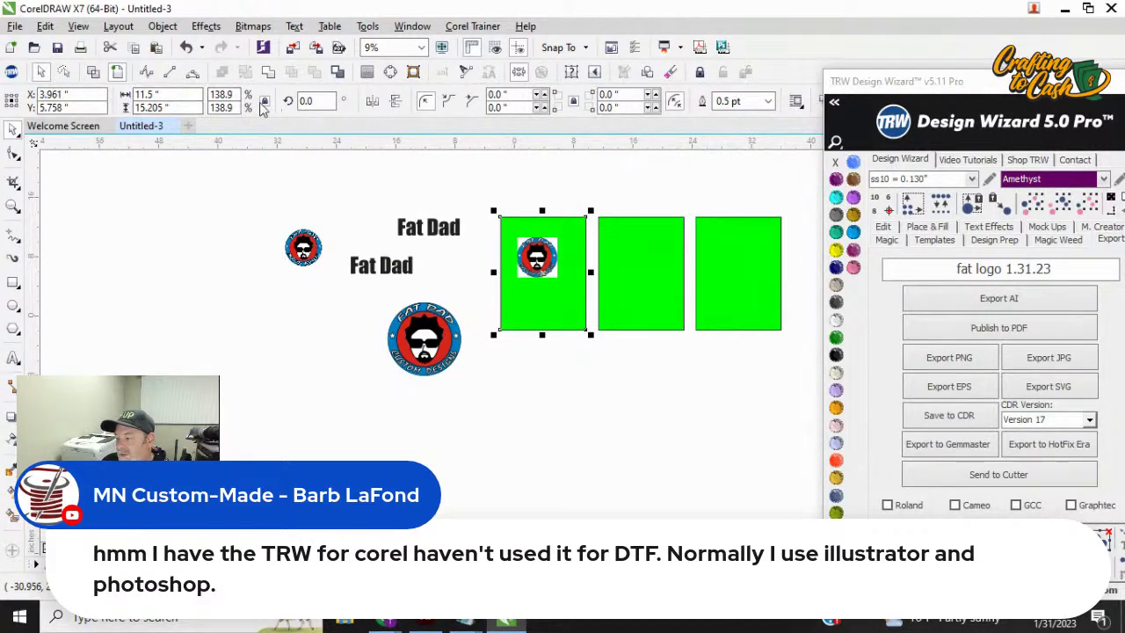
double_click(174, 107)
type("24")
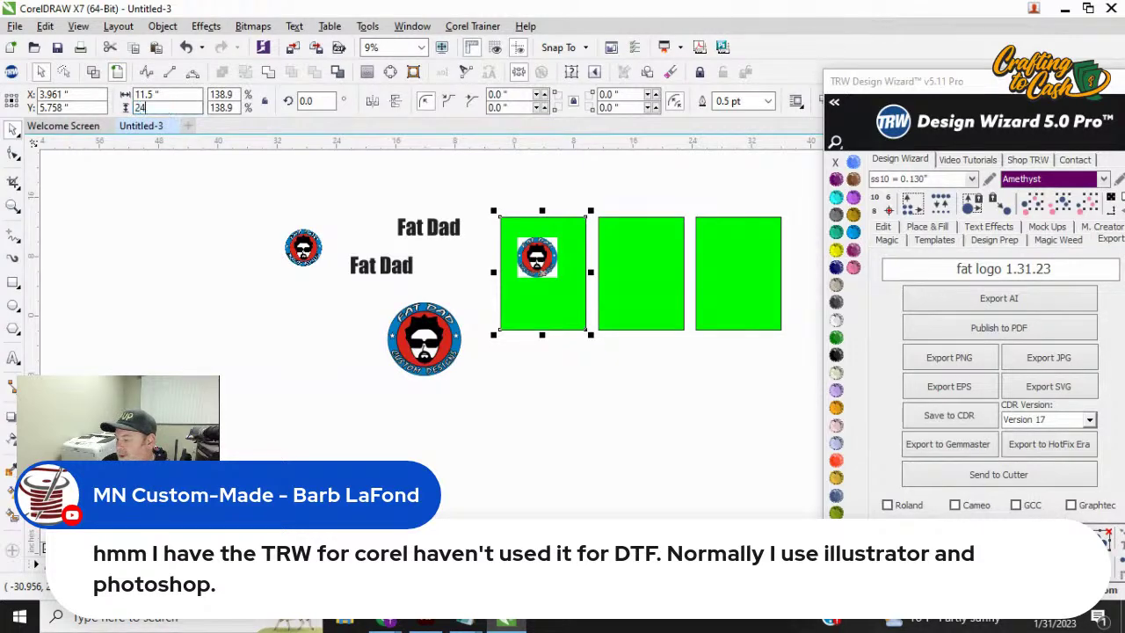
key("Return")
Step: Set the height of the middle green rectangle to 60 in, keeping its 11.5 in width
left_click(627, 243)
double_click(163, 107)
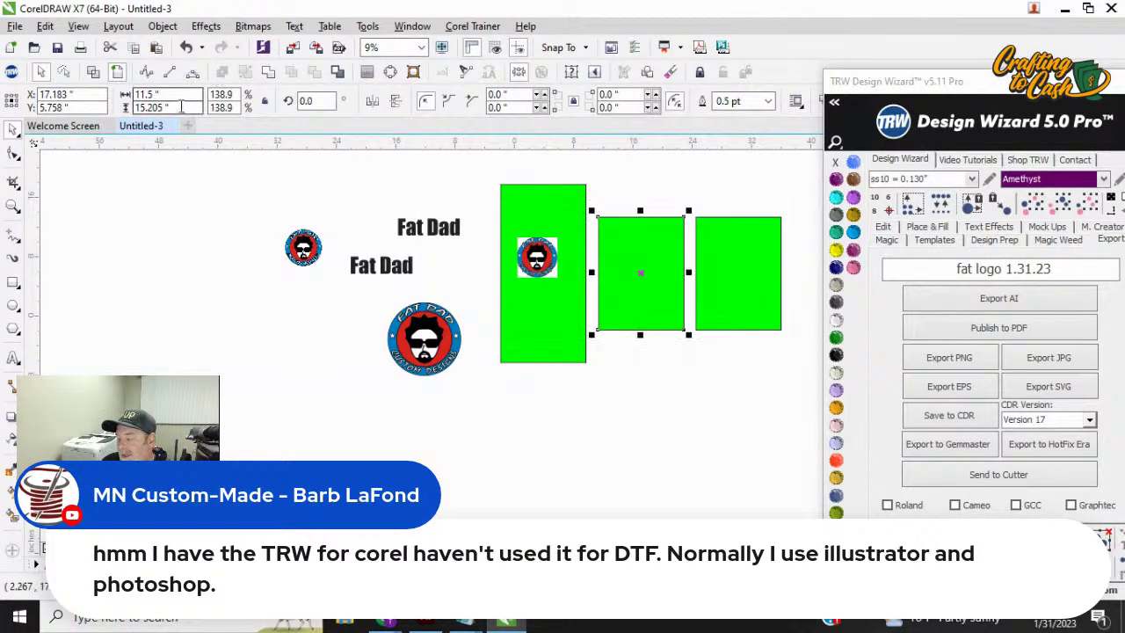
type("60")
key("Return")
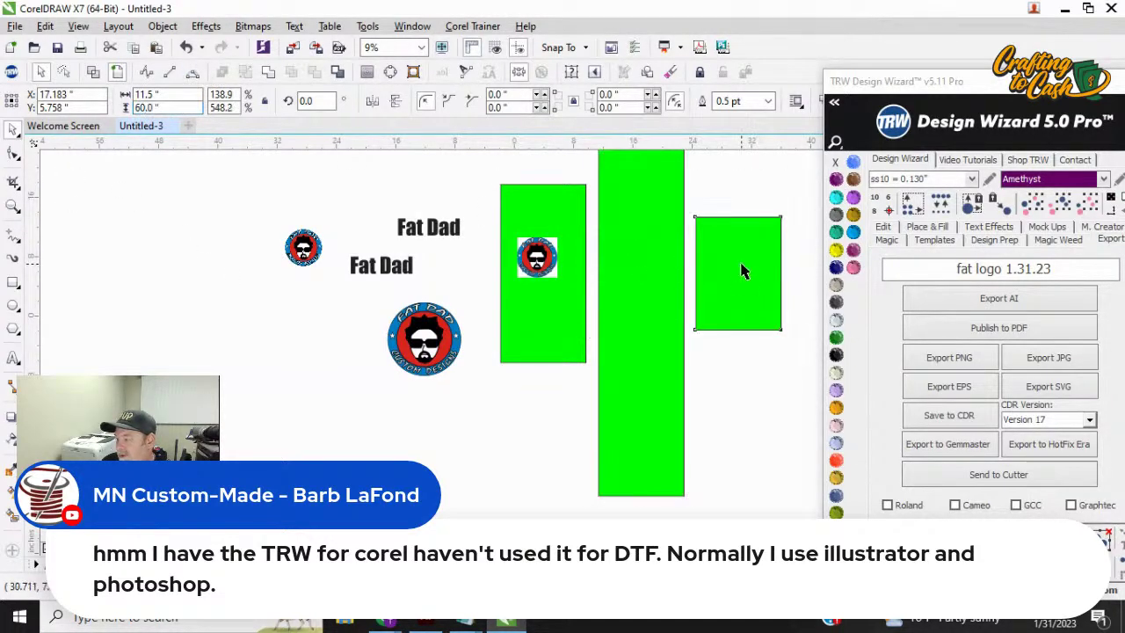
Step: Set the height of the third green rectangle to 120 in, keeping its 11.5 in width
left_click(743, 272)
double_click(154, 107)
type("120")
key("Return")
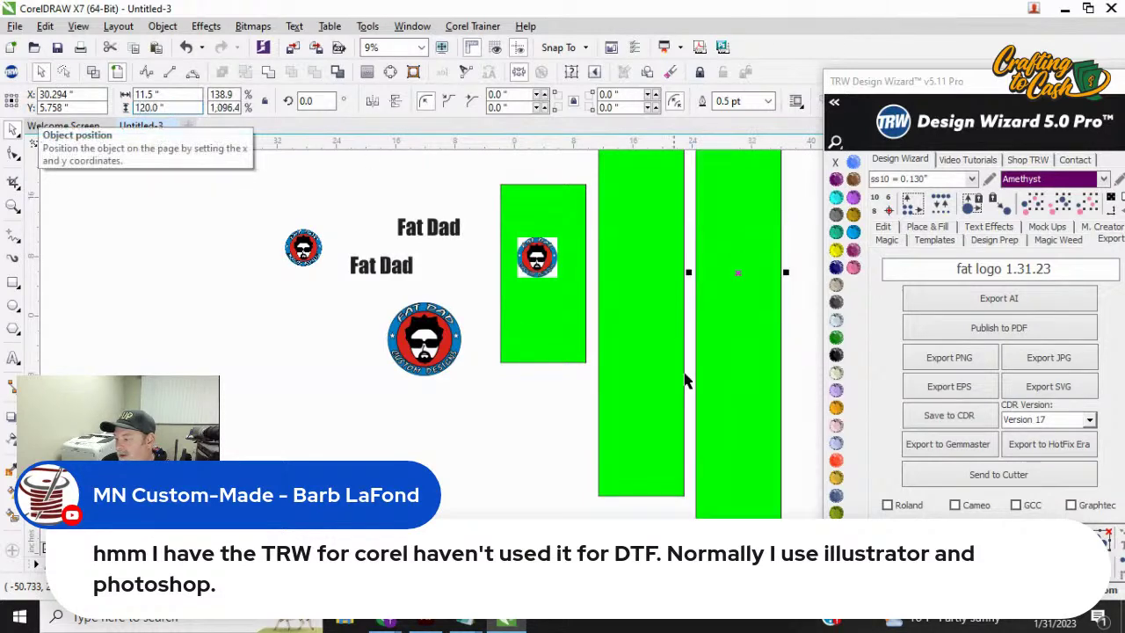
Step: Align the top edges of the three green rectangles, moving the Design Wizard window out of the way
scroll(677, 294, "down", 3)
scroll(717, 271, "up", 1)
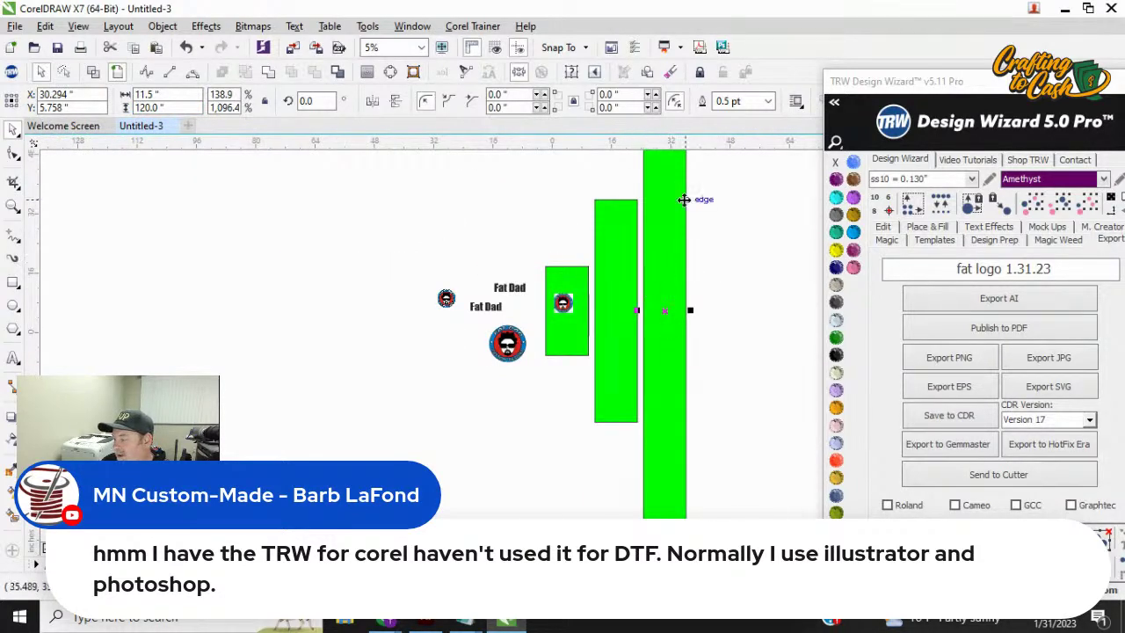
left_click(608, 239, "shift")
left_click(572, 283, "shift")
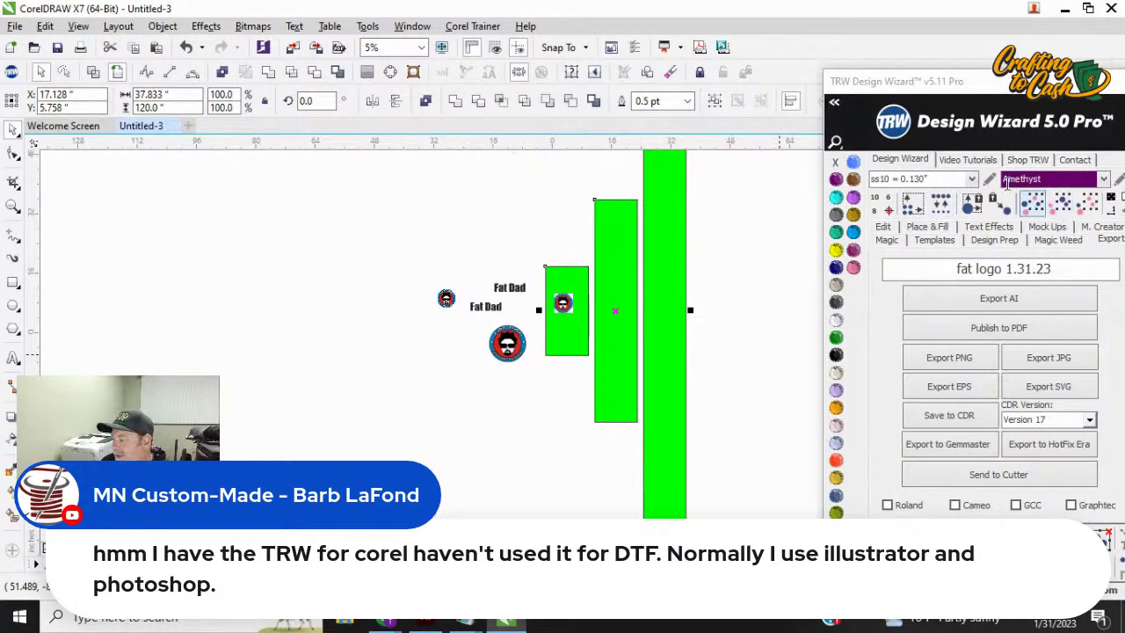
left_click_drag(979, 83, 905, 86)
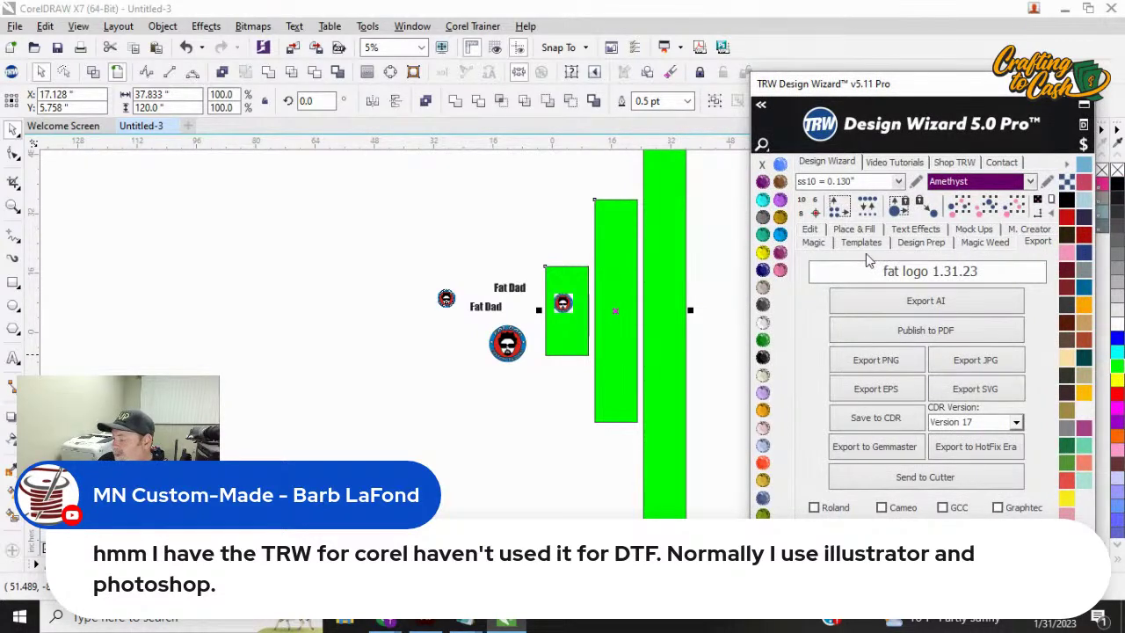
left_click_drag(931, 90, 736, 231)
left_click(1071, 279)
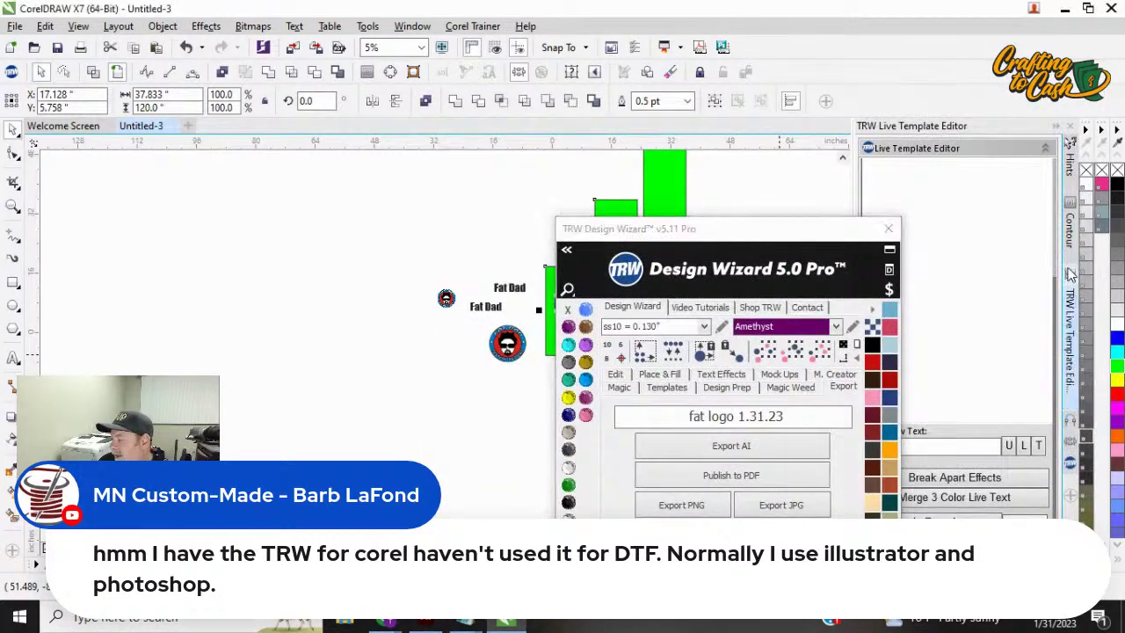
left_click(869, 188)
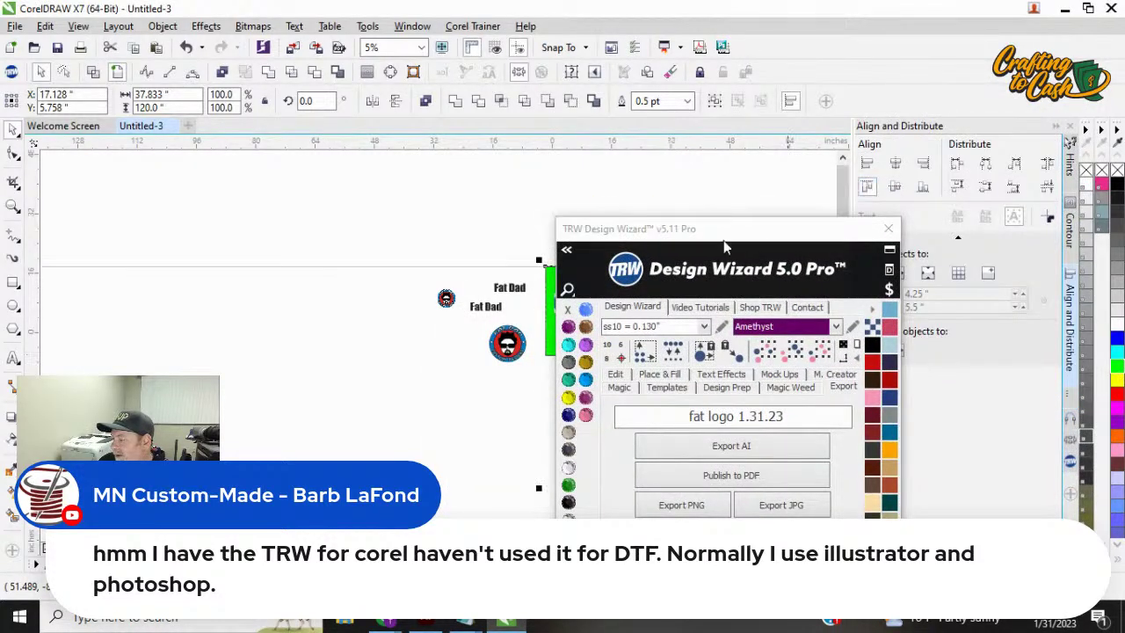
double_click(651, 230)
scroll(563, 316, "up", 2)
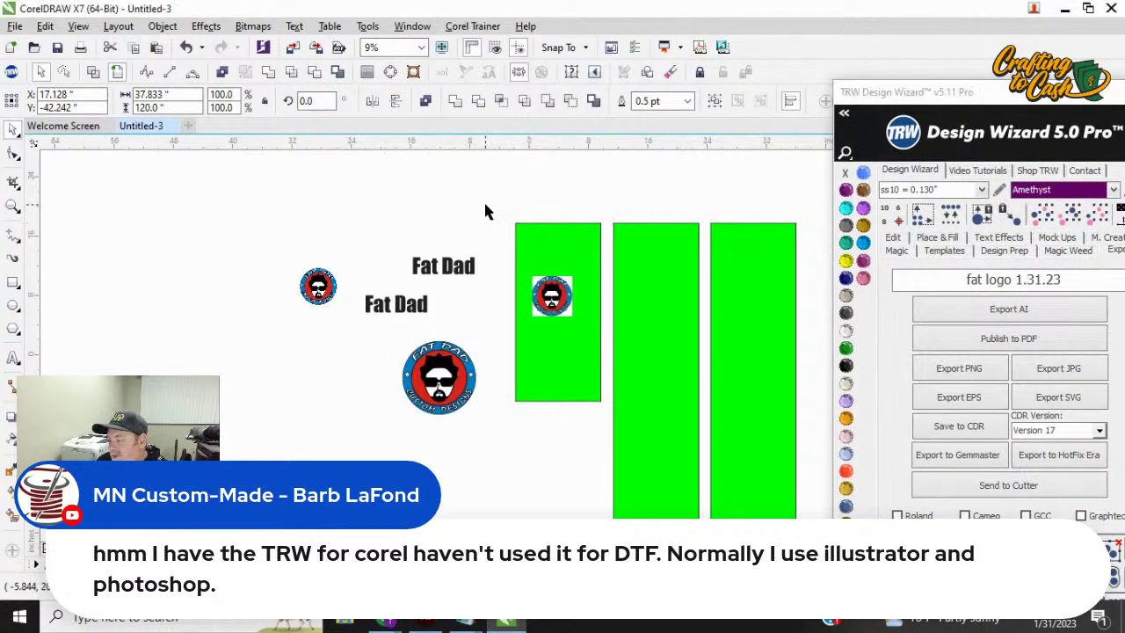
left_click(484, 211)
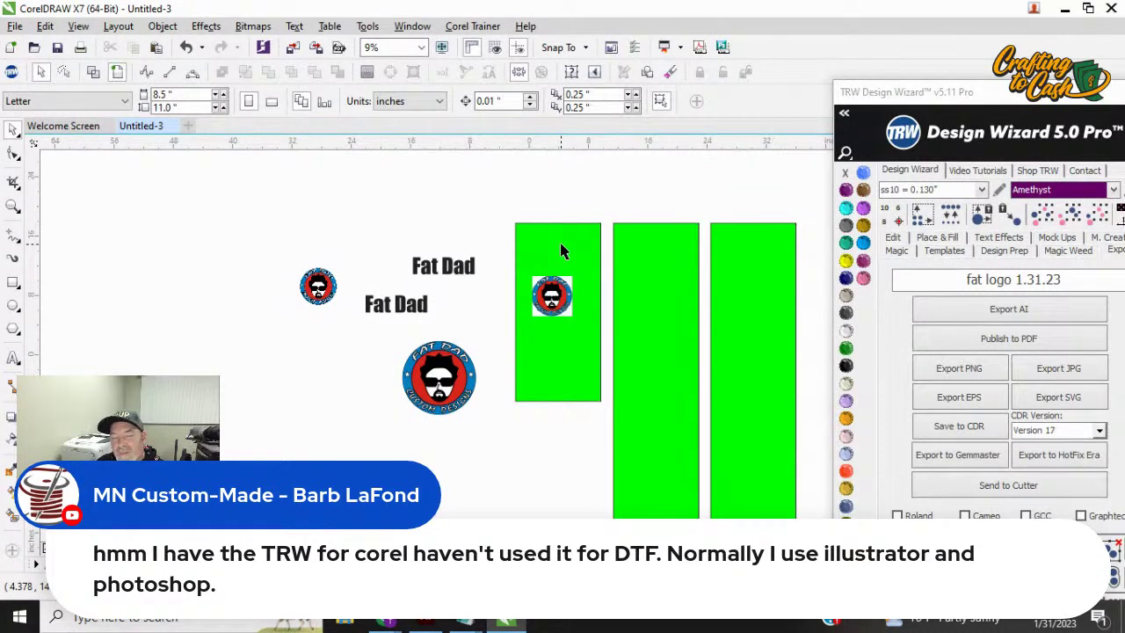
Step: Check the sizes of the three green rectangles one after another
left_click(560, 245)
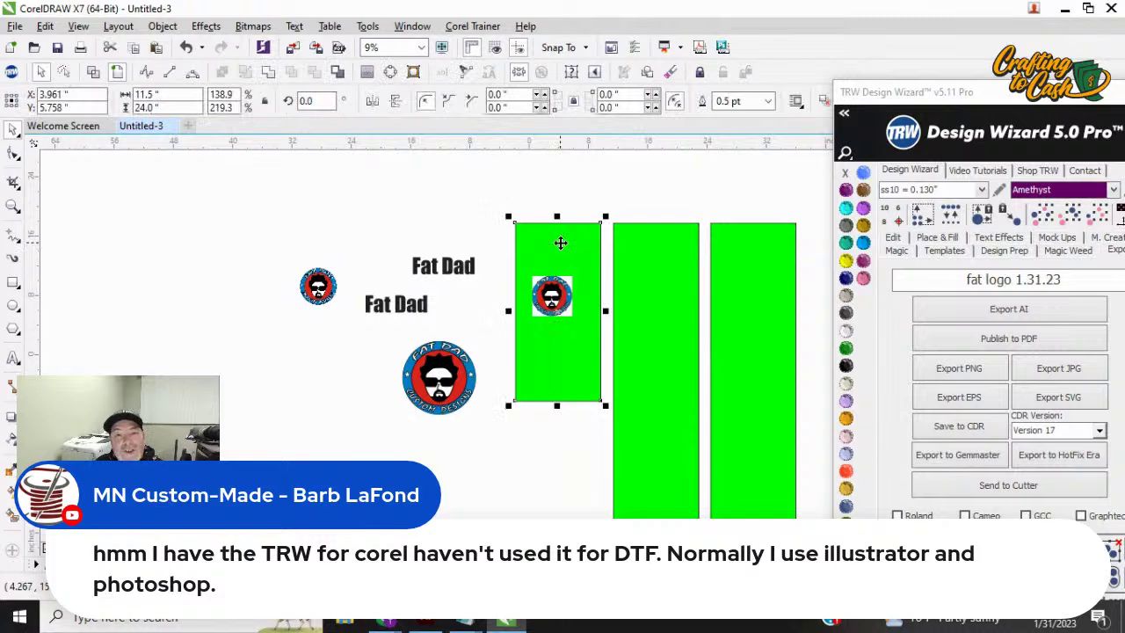
left_click(660, 258)
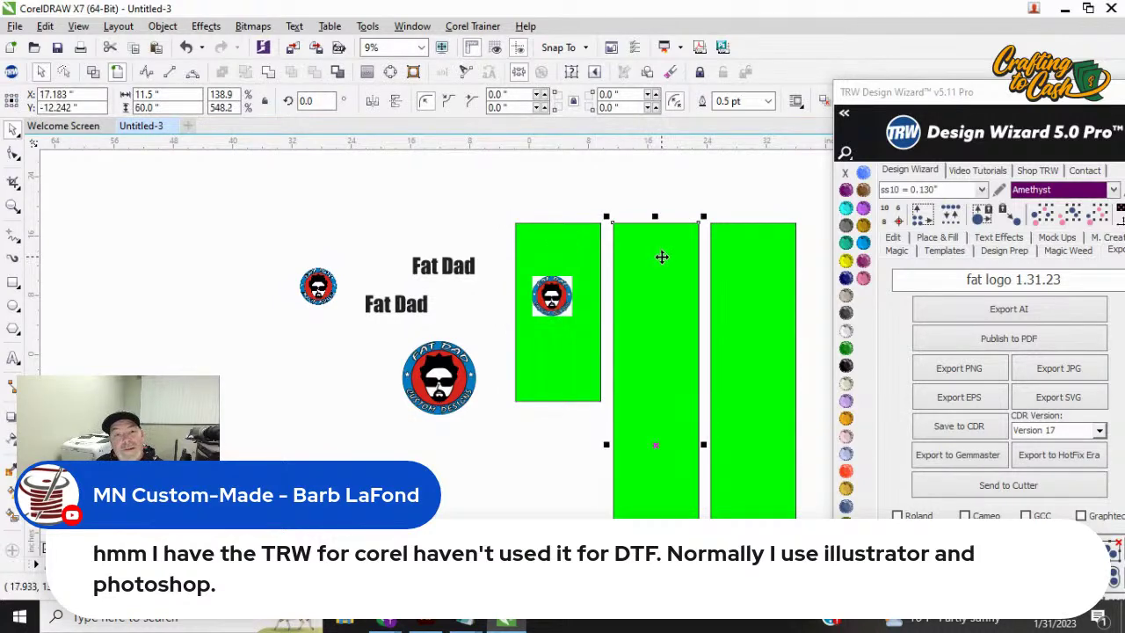
left_click(753, 283)
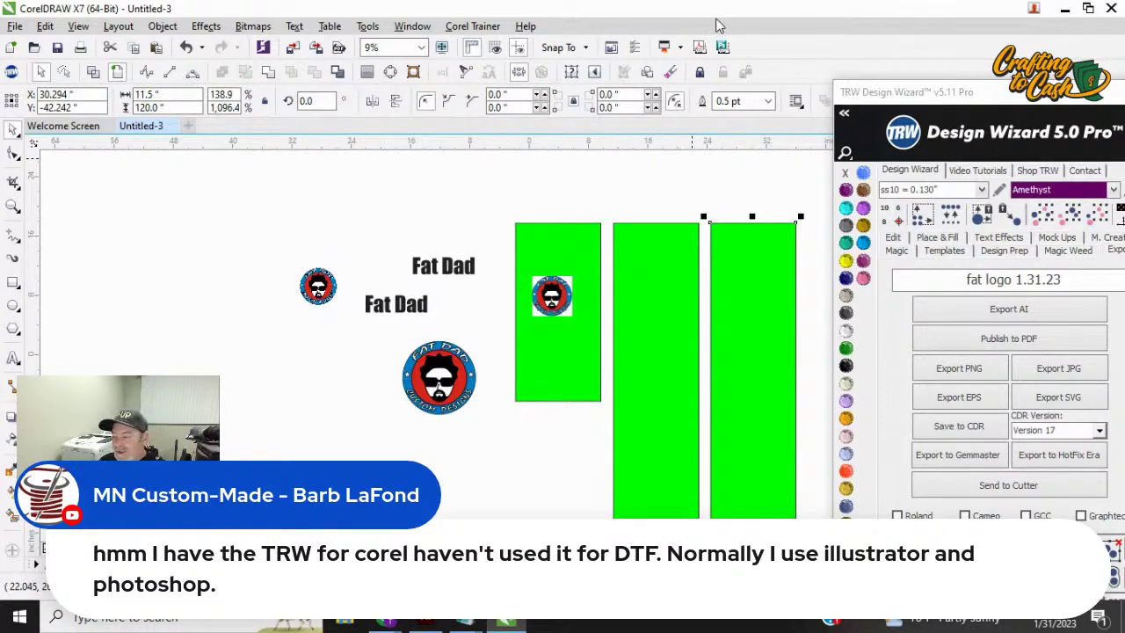
Step: Move the bitmap logo off the first green rectangle and place the large vector logo at its top instead
left_click(550, 300)
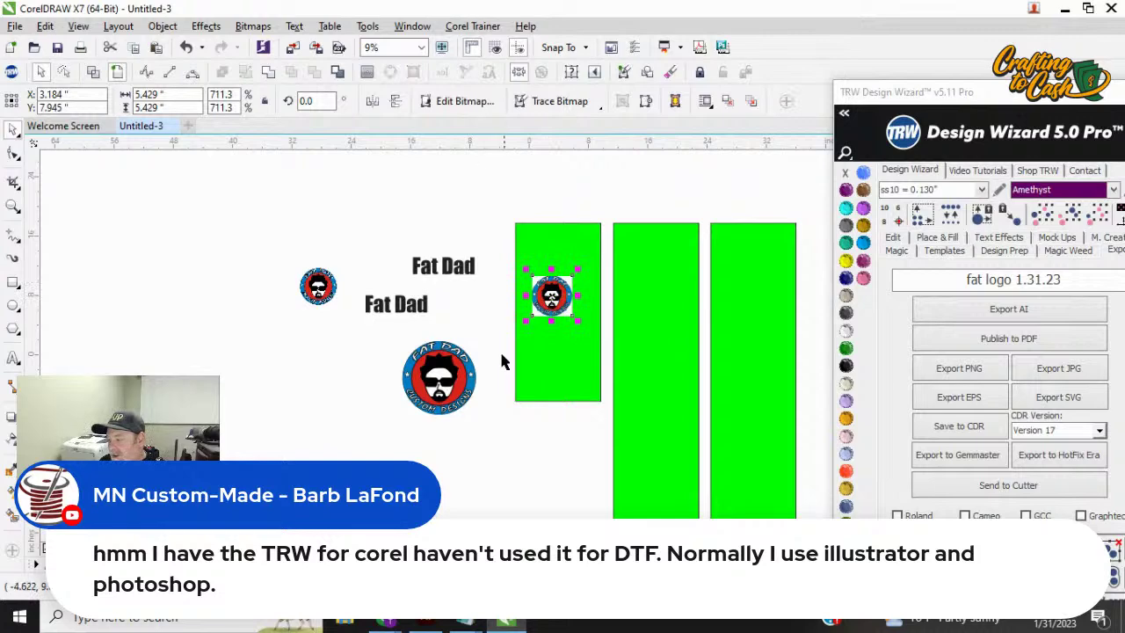
left_click_drag(540, 276, 466, 209)
left_click(436, 384)
left_click_drag(437, 384, 554, 269)
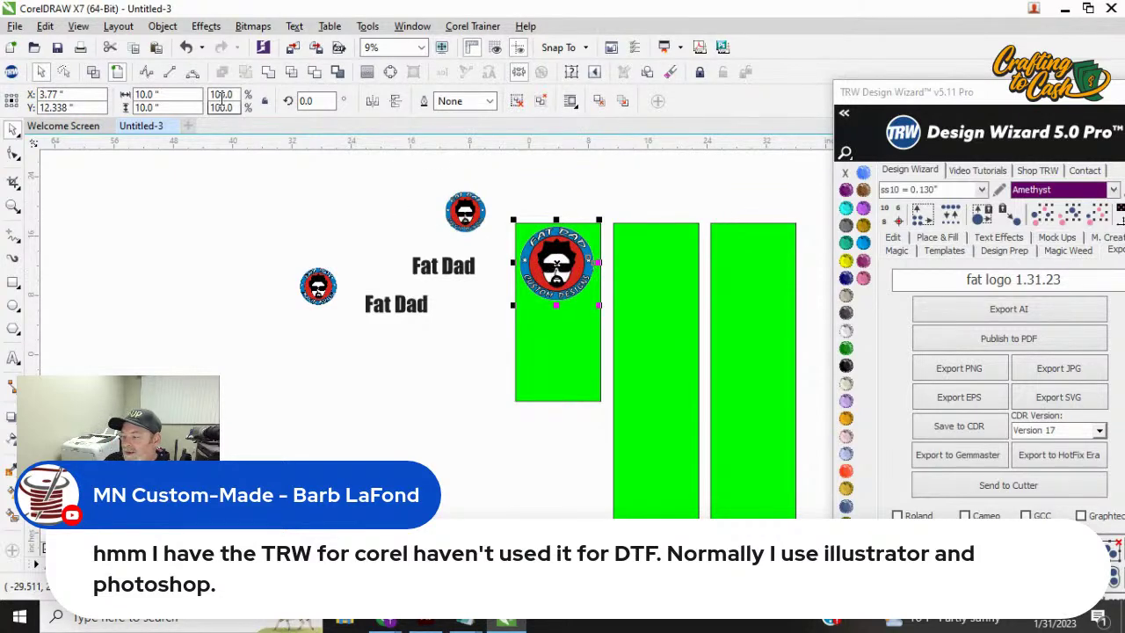
Step: Resize the vector logo on the first green rectangle proportionally to 6 in wide
left_click(189, 95)
type("7")
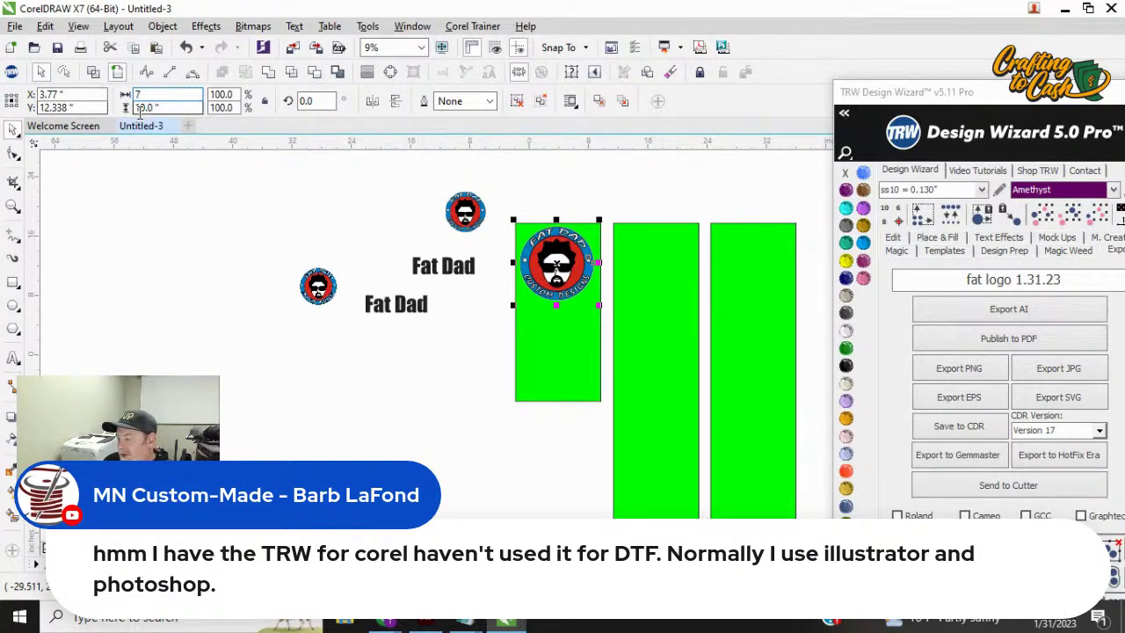
key("Escape")
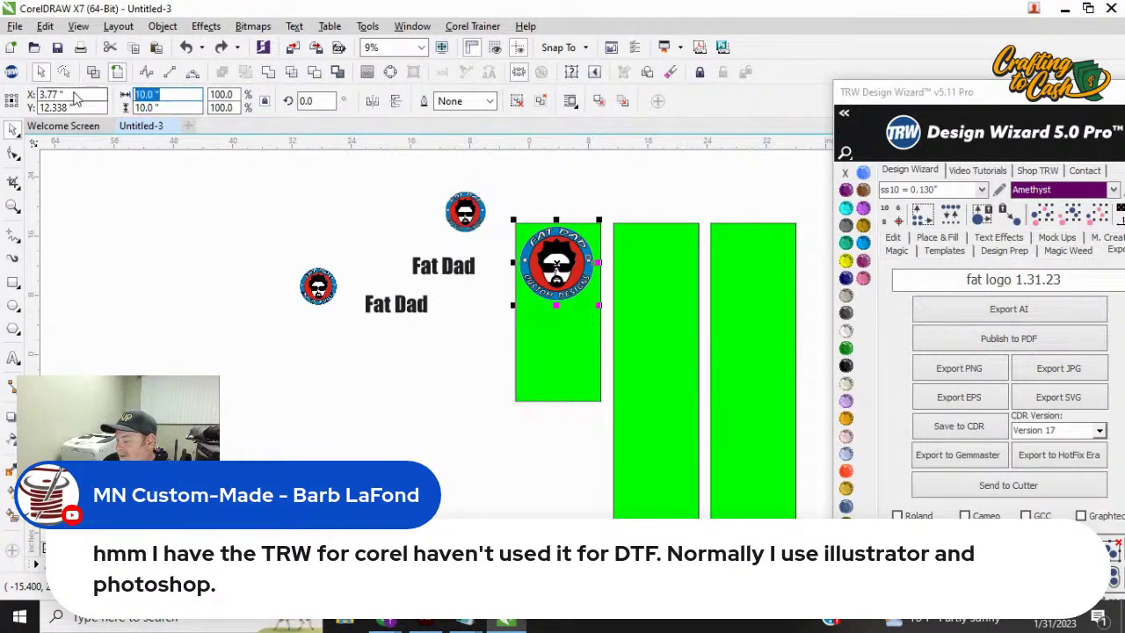
type("6")
key("Return")
Step: Duplicate the 6 in logo downward twice to form a column of three on the first green rectangle
scroll(550, 263, "up", 2)
left_click_drag(554, 263, 563, 323)
scroll(563, 323, "down", 3)
key("ctrl+r")
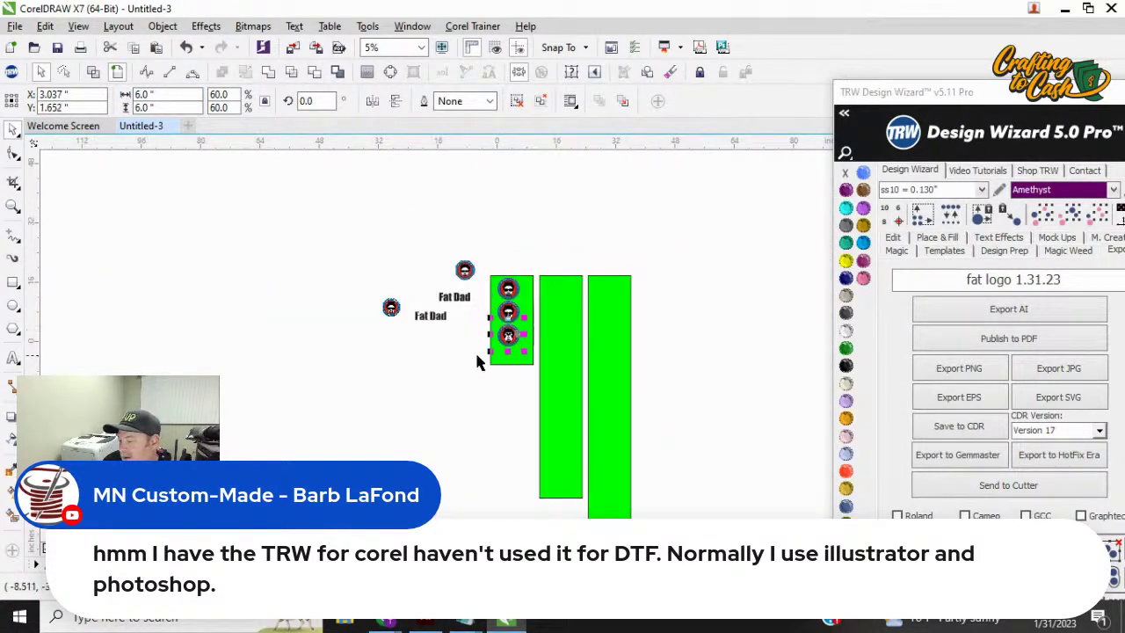
scroll(482, 343, "up", 1)
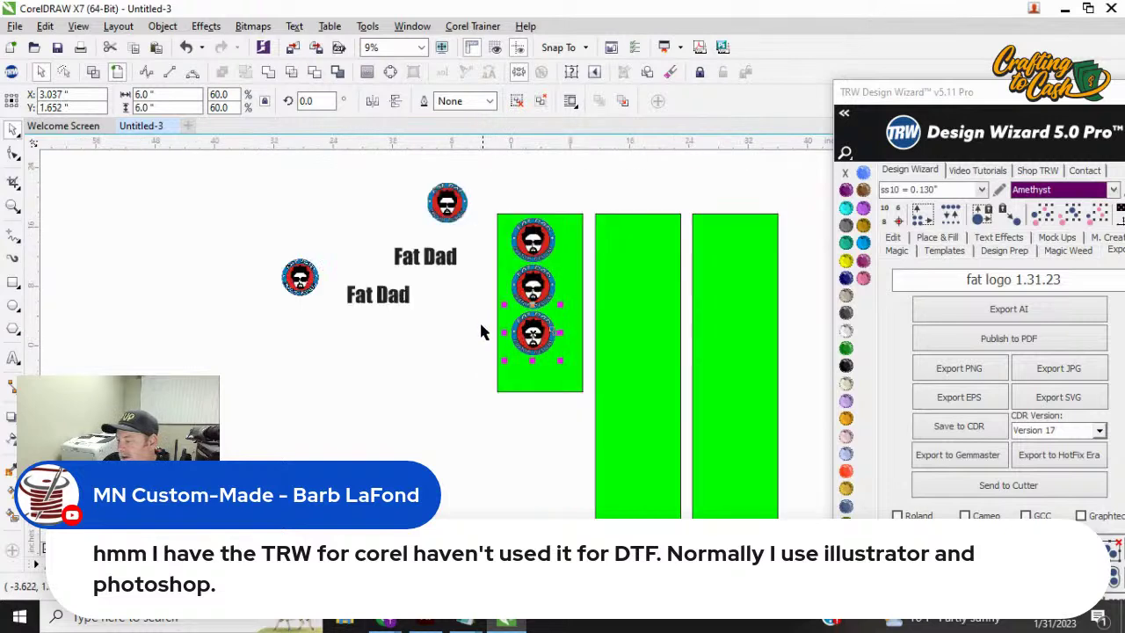
left_click(480, 205)
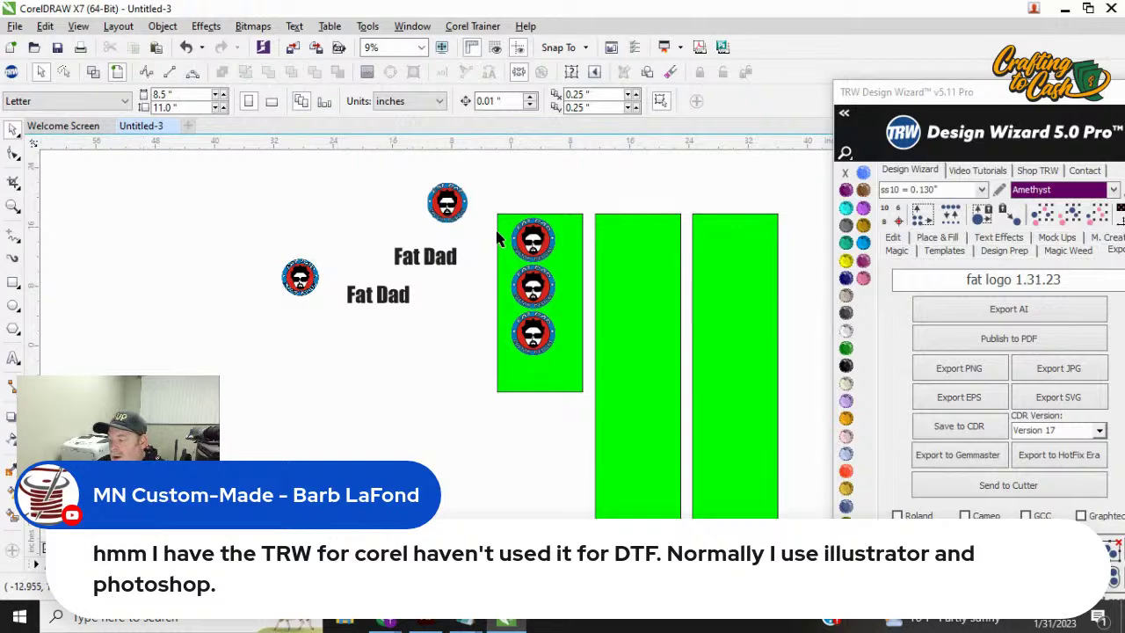
Step: Move the top logo of the column into the upper-left corner of the first green rectangle
scroll(495, 226, "up", 2)
scroll(603, 253, "down", 2)
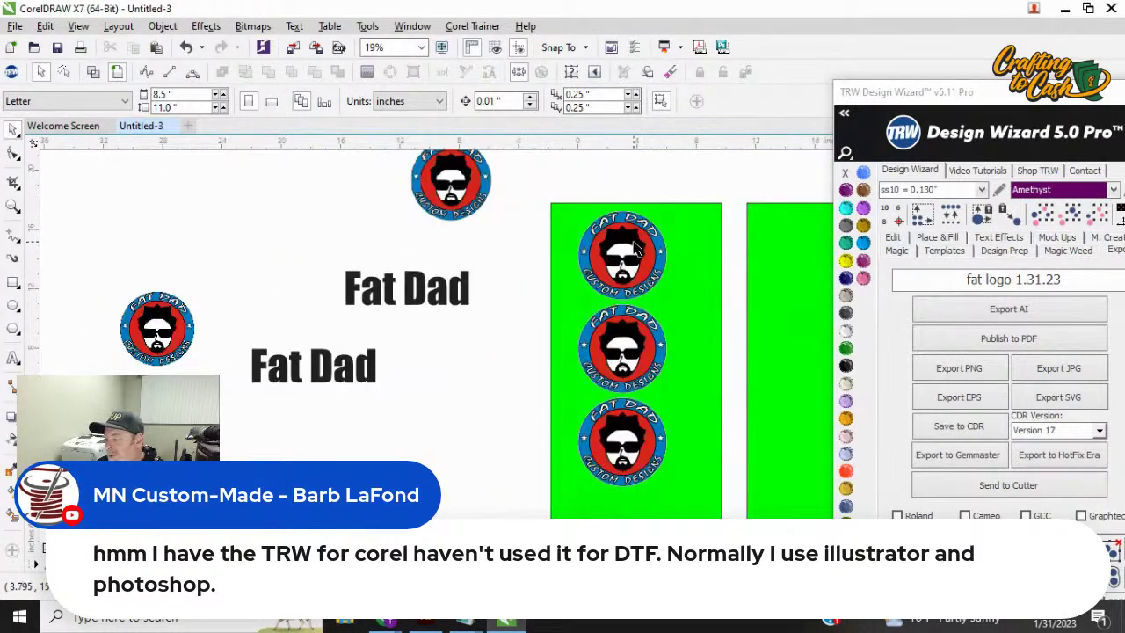
scroll(632, 249, "up", 2)
scroll(636, 249, "down", 1)
scroll(637, 248, "up", 1)
left_click(583, 232)
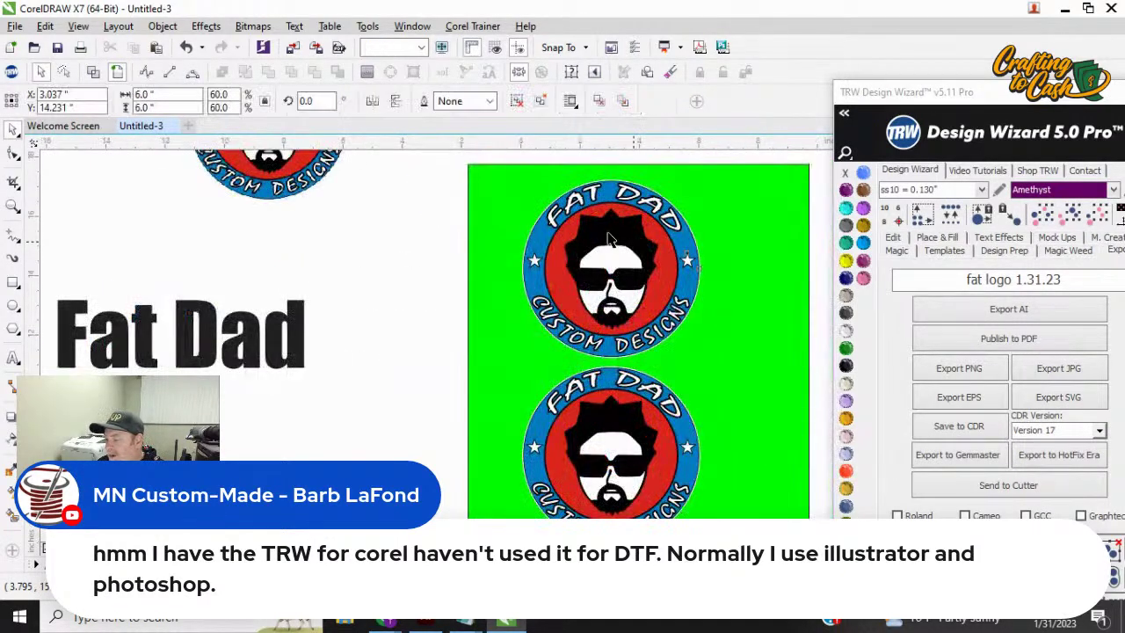
left_click_drag(584, 232, 578, 227)
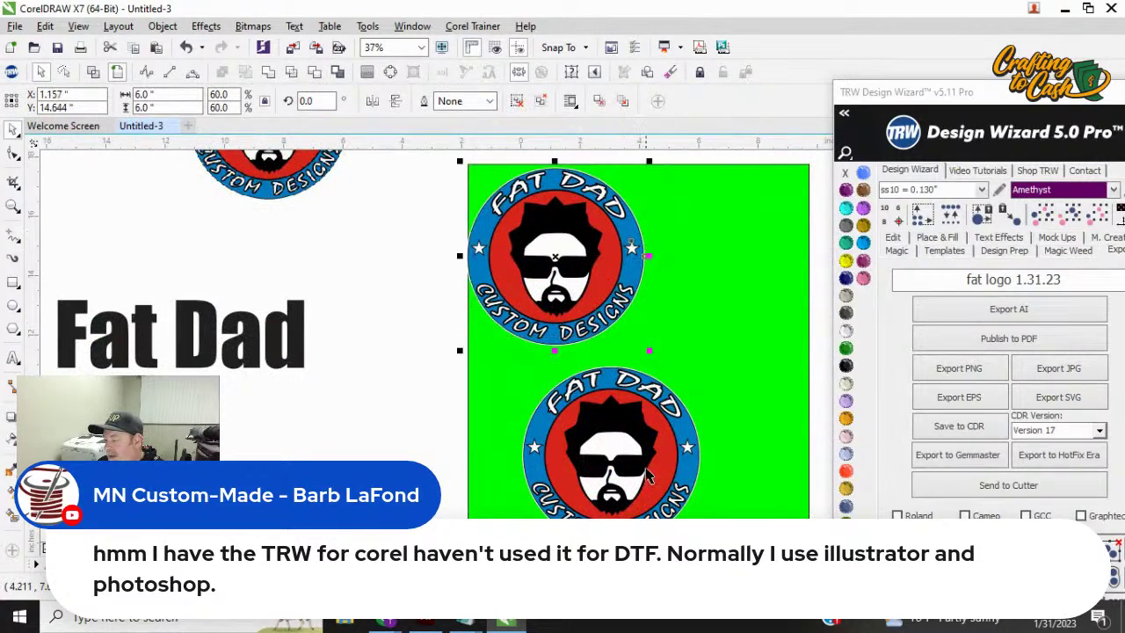
Step: Nest the second logo against the rectangle's right edge and the third at the left edge beneath the first logo
mouse_move(639, 464)
left_mouse_down()
mouse_move(726, 381)
mouse_move(713, 292)
left_mouse_up()
scroll(708, 360, "up", 1)
scroll(714, 293, "down", 2)
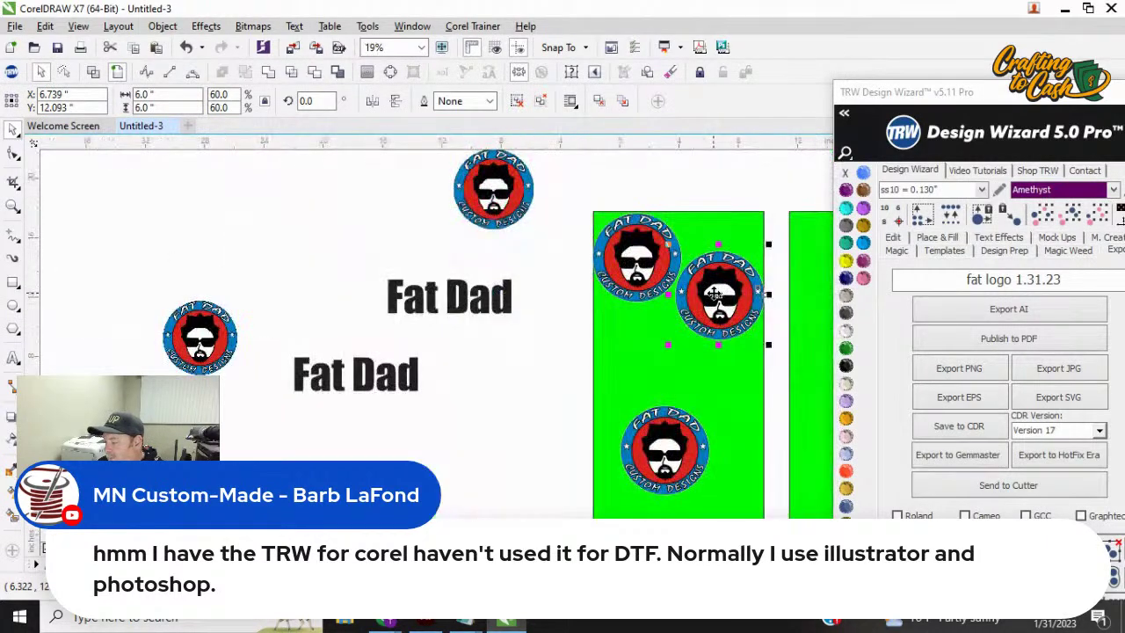
scroll(713, 293, "up", 1)
left_click_drag(713, 292, 536, 413)
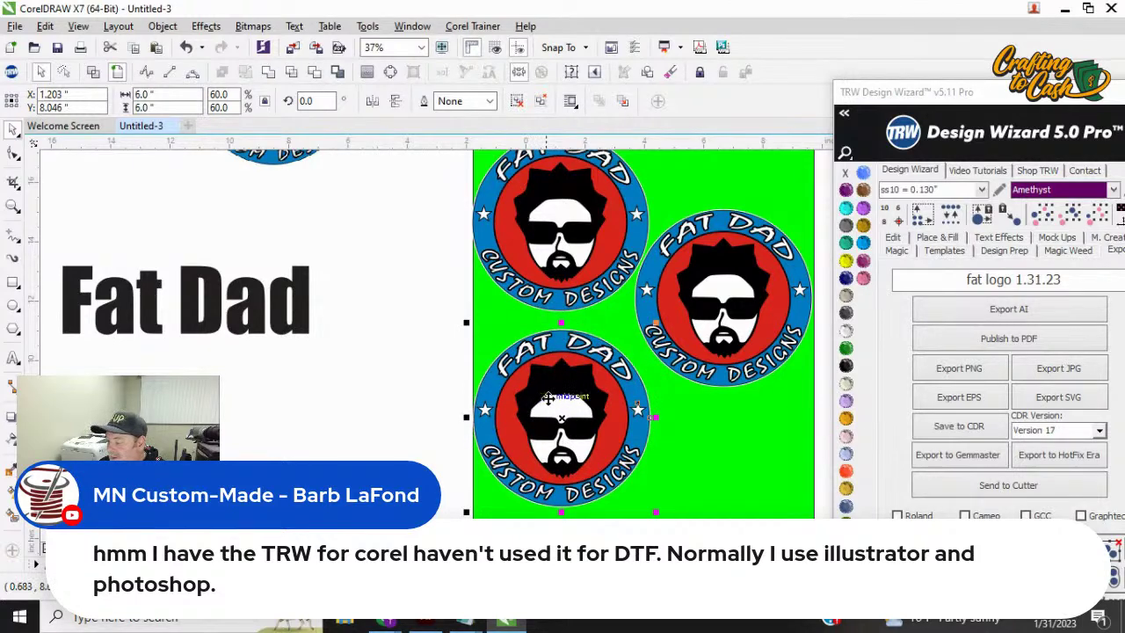
Step: Move the lower-left logo up snugly beneath the first two logos and delete the extra logo below it
left_click_drag(547, 397, 550, 384)
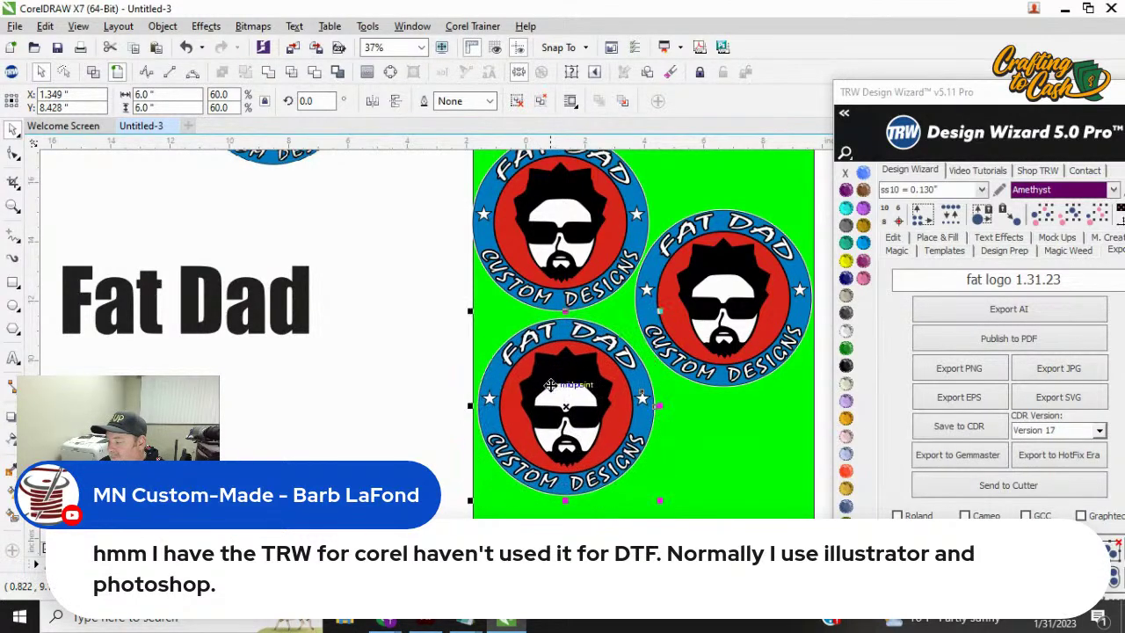
scroll(550, 384, "down", 2)
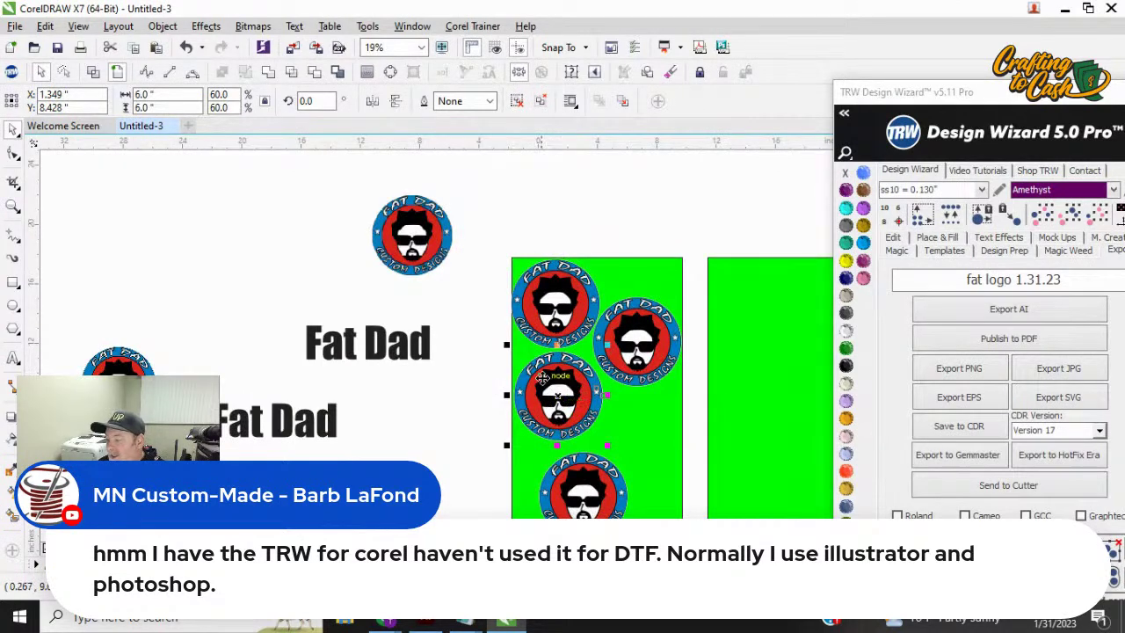
left_click(570, 483)
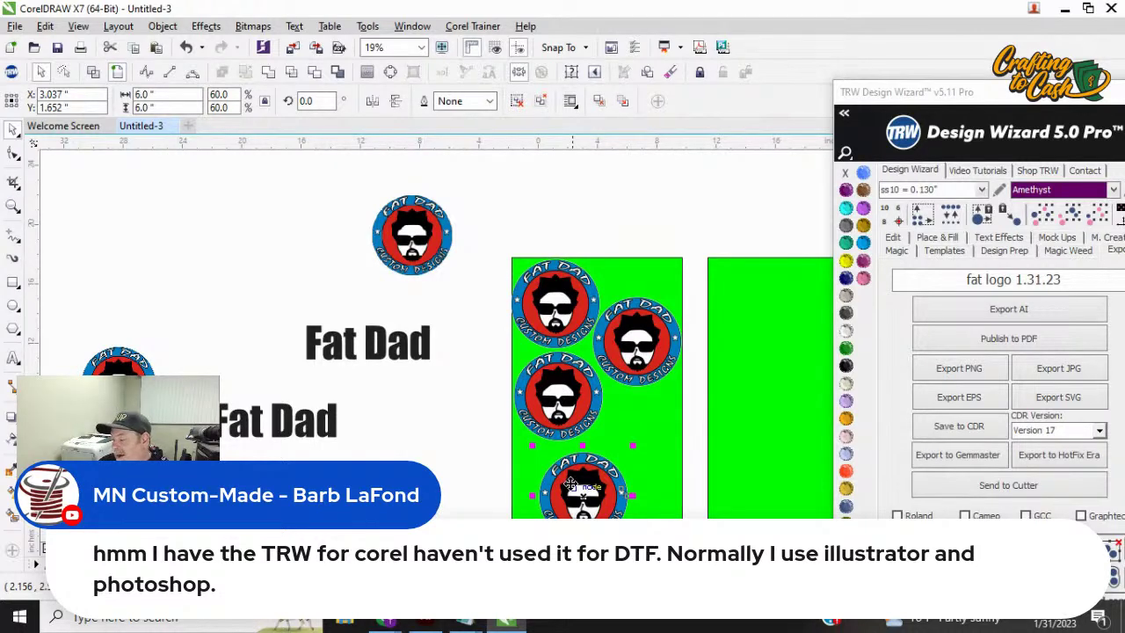
key("Delete")
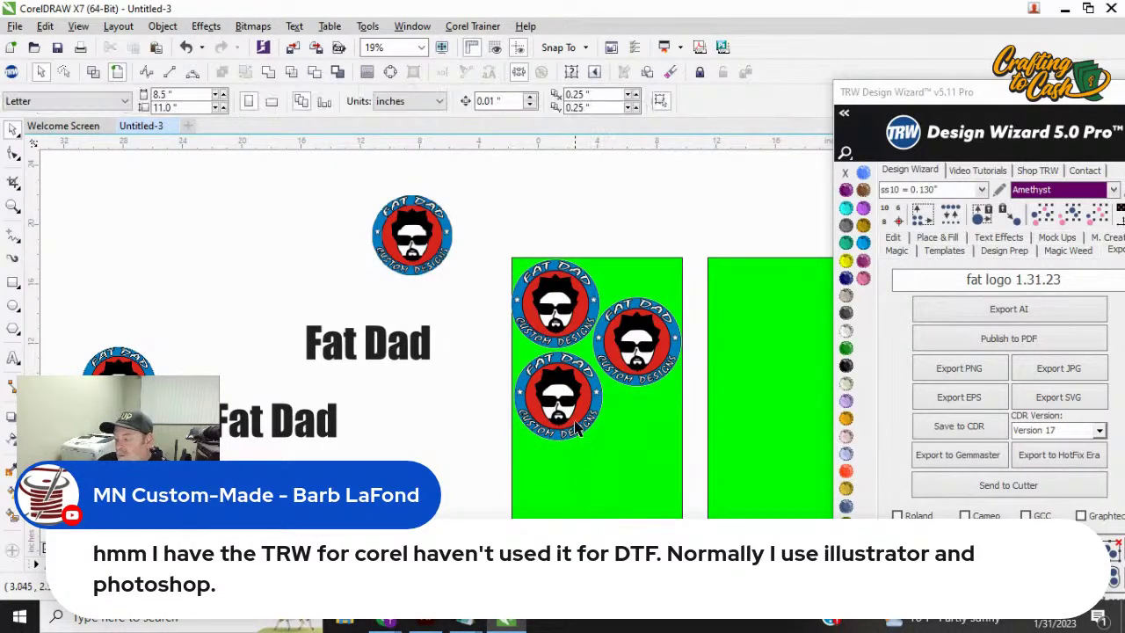
Step: Resize the upper-left logo and the right-hand logo on the first green rectangle to 5 in wide each
left_click(583, 340)
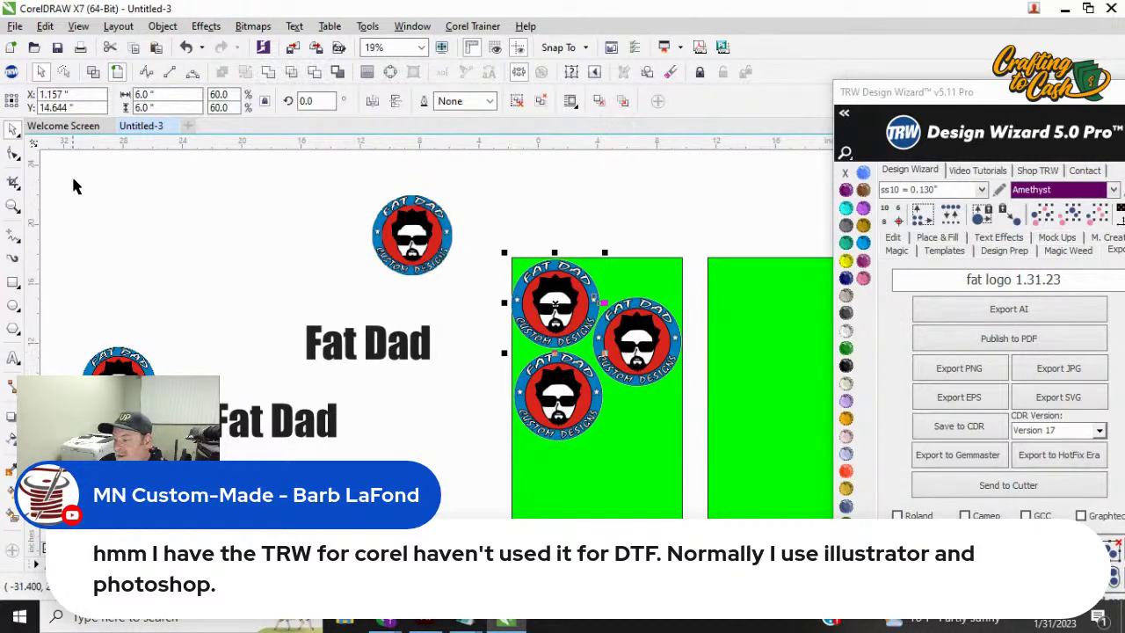
type("5")
key("Return")
key("Tab")
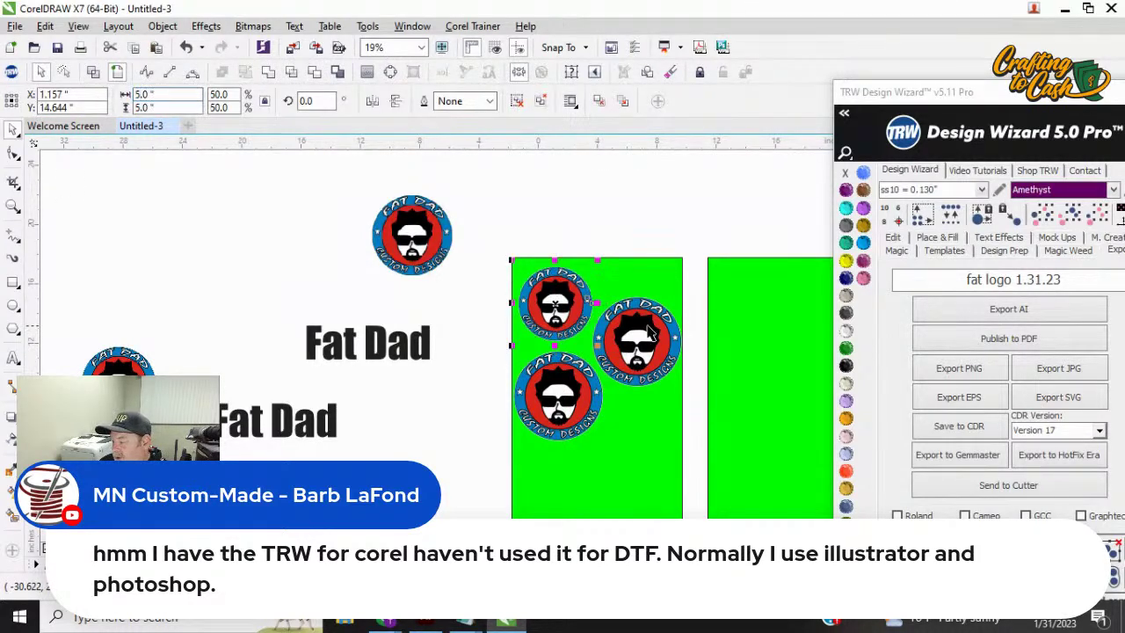
left_click(145, 94)
type("5")
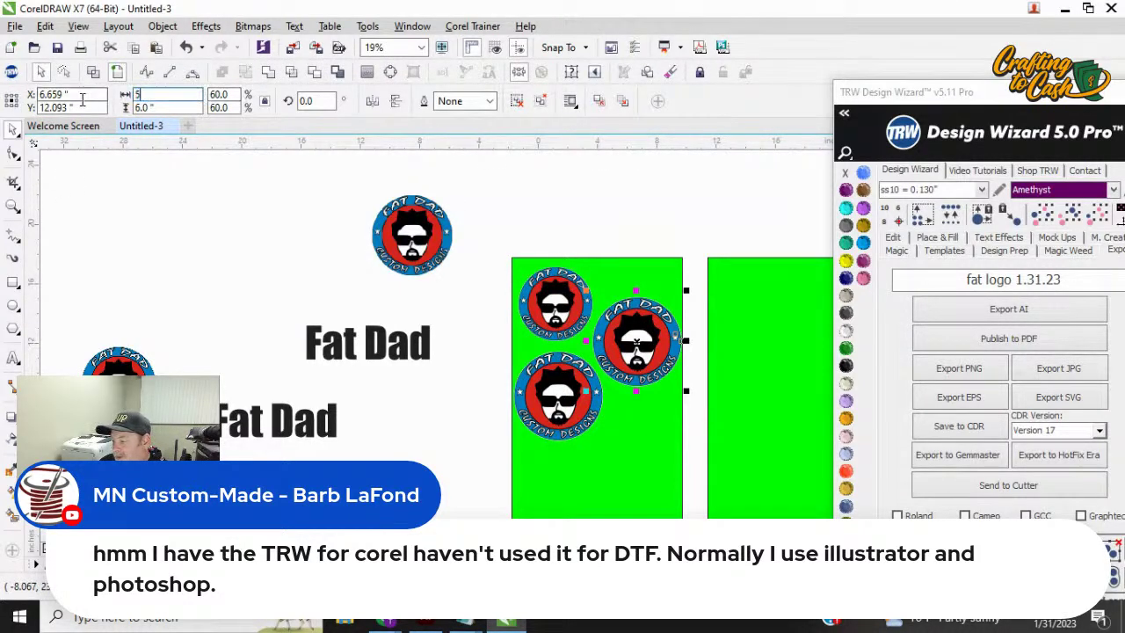
key("Return")
Step: Move the right 5 in logo up beside the left one and align the pair on a common horizontal center line
scroll(618, 355, "up", 3)
scroll(618, 354, "down", 3)
left_click_drag(617, 354, 617, 310)
scroll(607, 308, "up", 2)
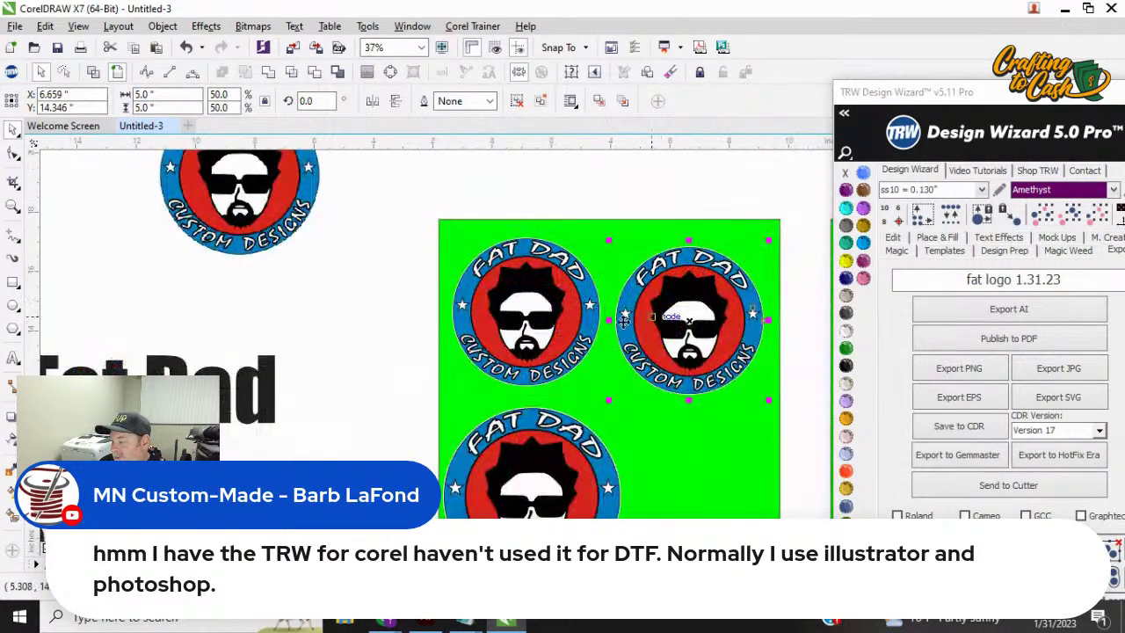
left_click(597, 310, "shift")
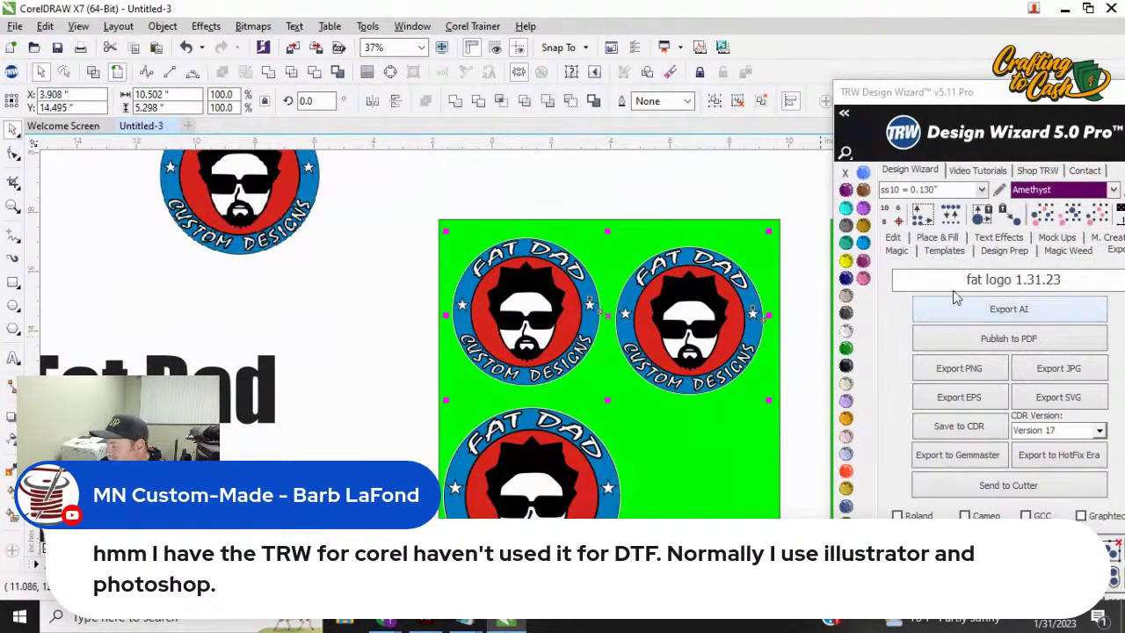
left_click(937, 241)
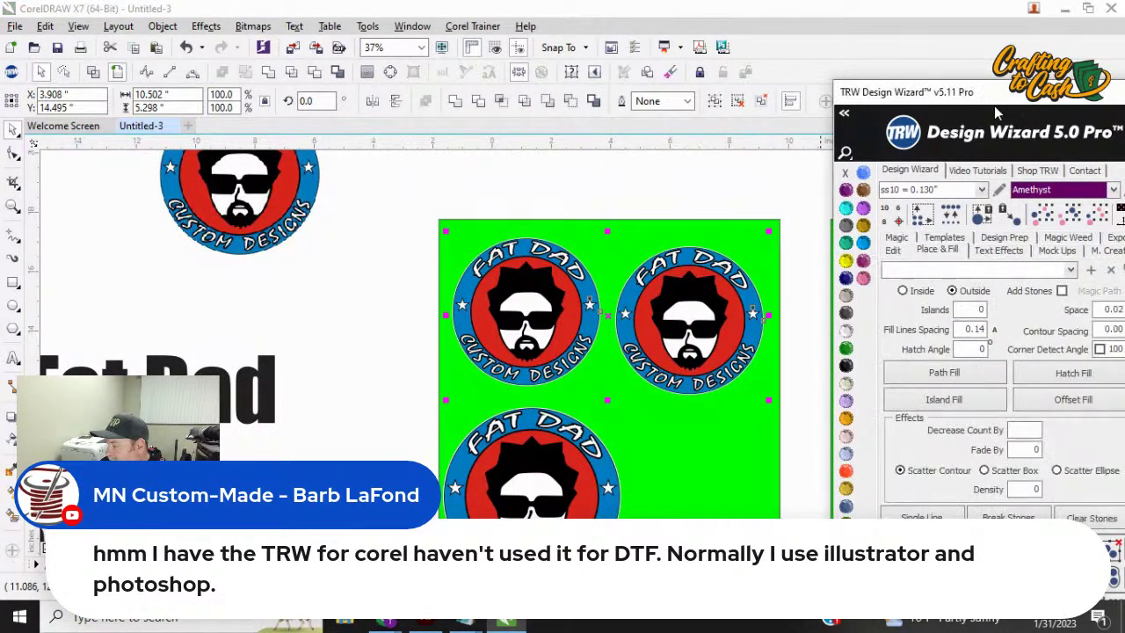
left_click_drag(956, 91, 876, 44)
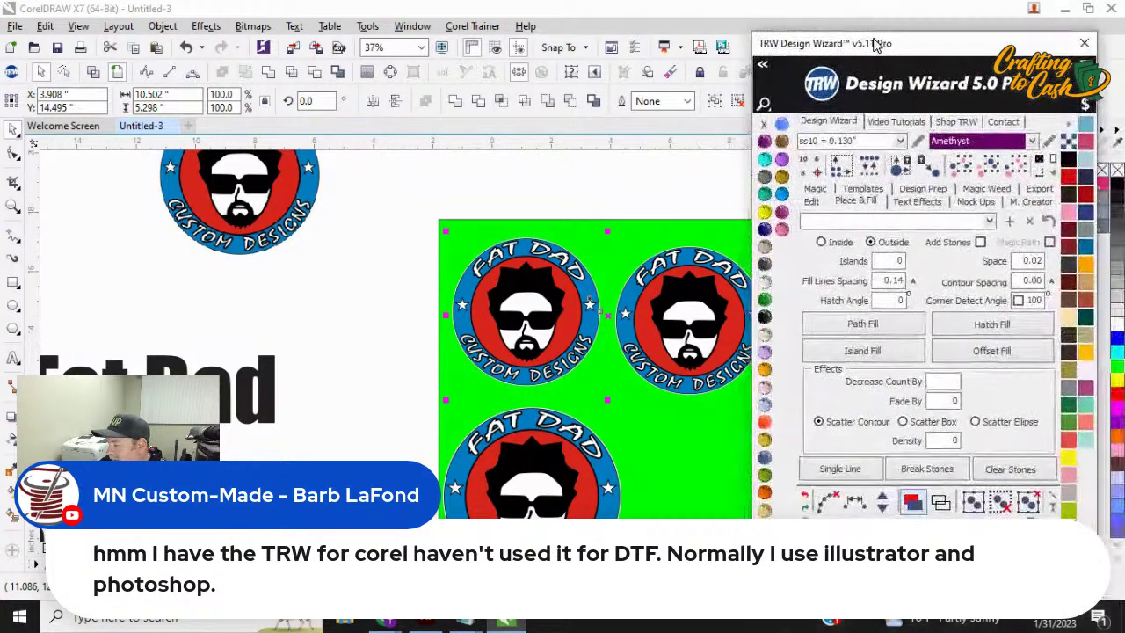
left_click(812, 202)
left_click(861, 237)
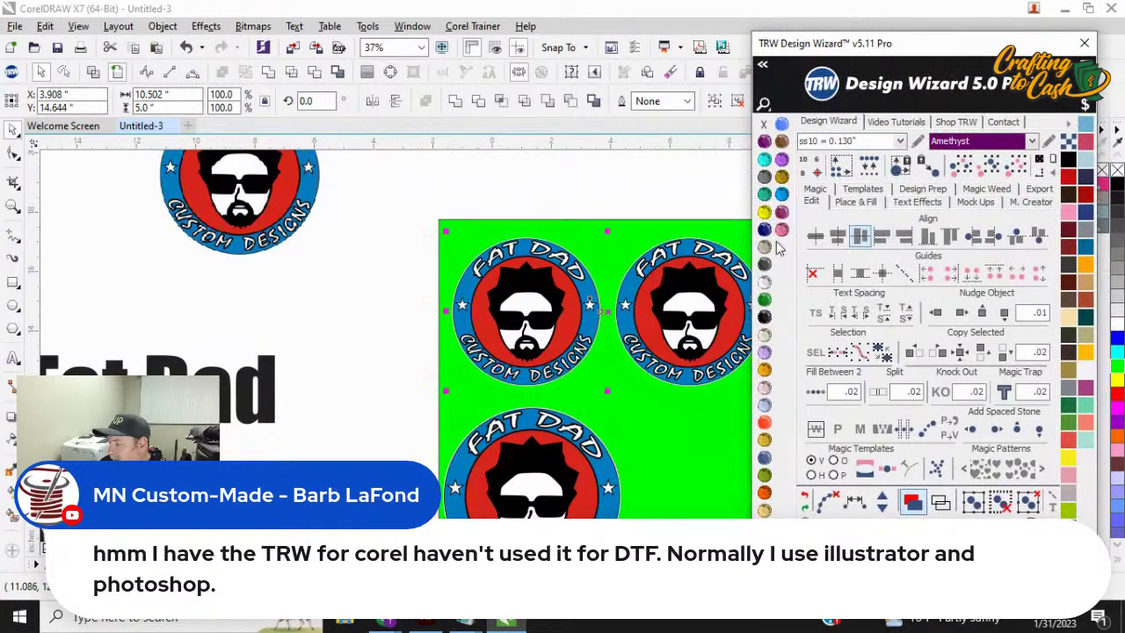
Step: Dismiss the TRW Design Wizard and undo the alignment, move and 5 in resizing of the two upper logos
left_click(1067, 143)
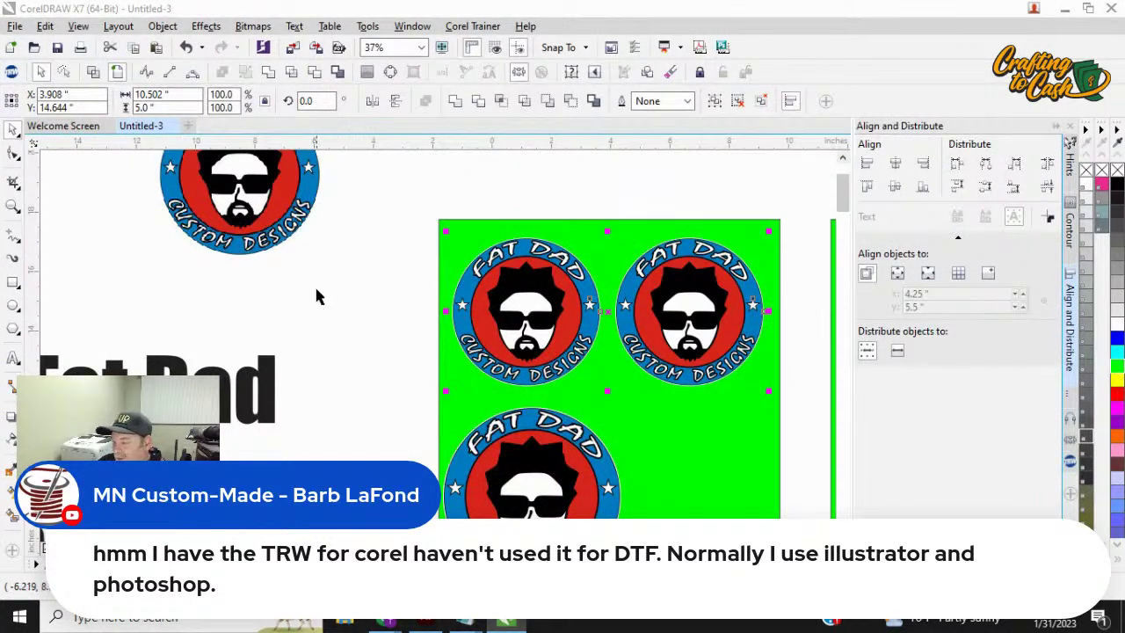
left_click(362, 305)
key("ctrl+z")
key("ctrl+z")
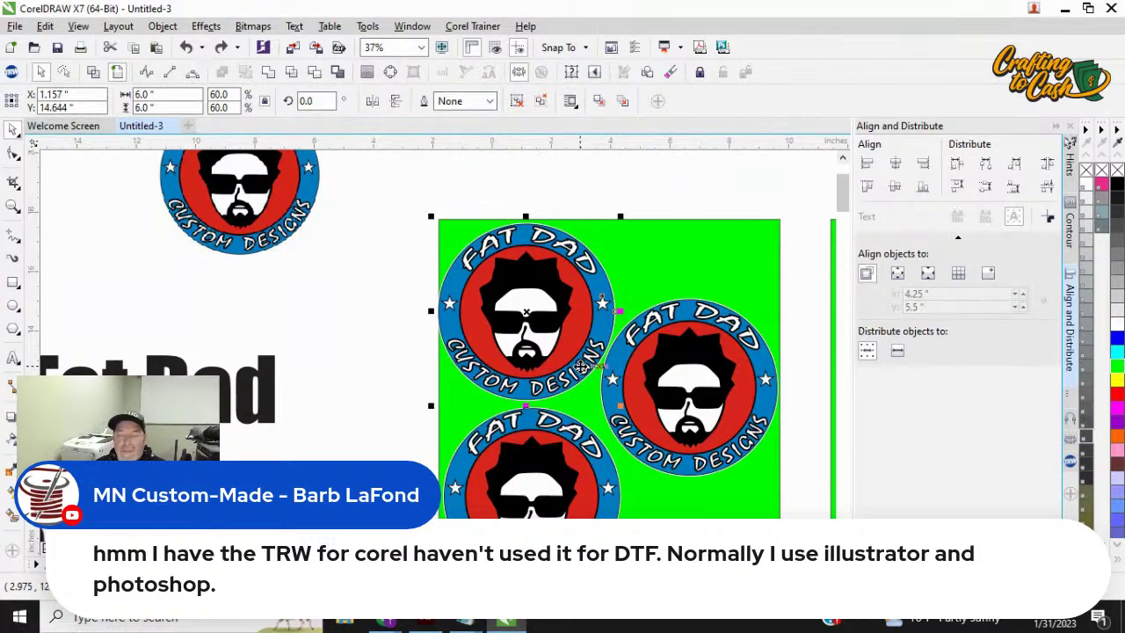
Step: Duplicate the upper-left 6 in logo, shrink the copy to about 1.64 in, and place it in the gap above the right logo
left_click(496, 312)
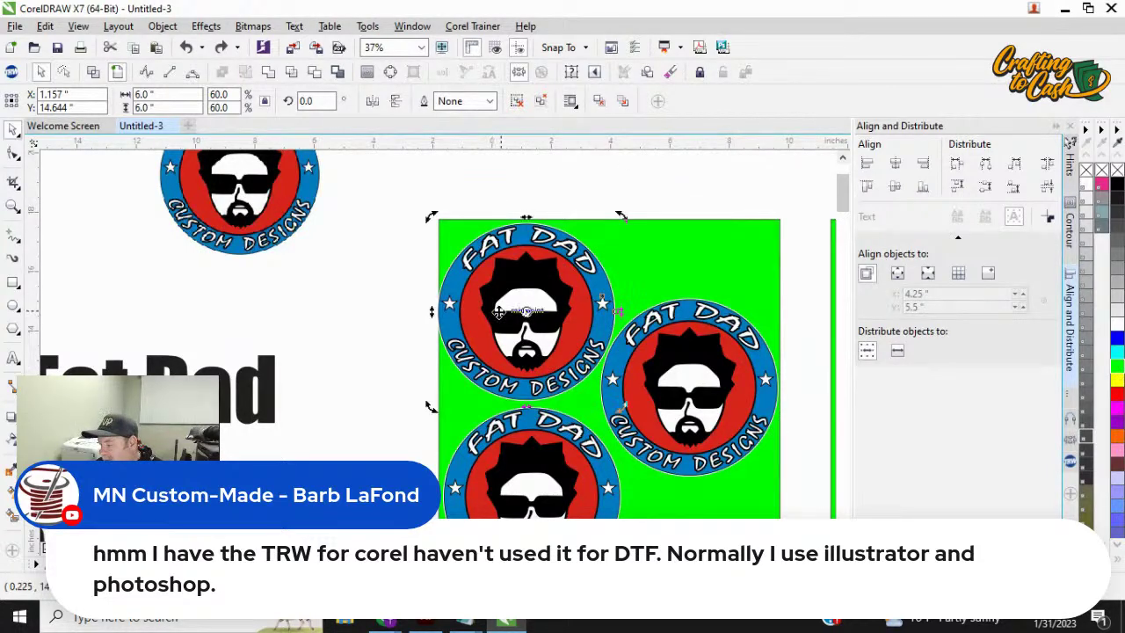
left_click_drag(497, 312, 643, 293)
left_click(763, 192)
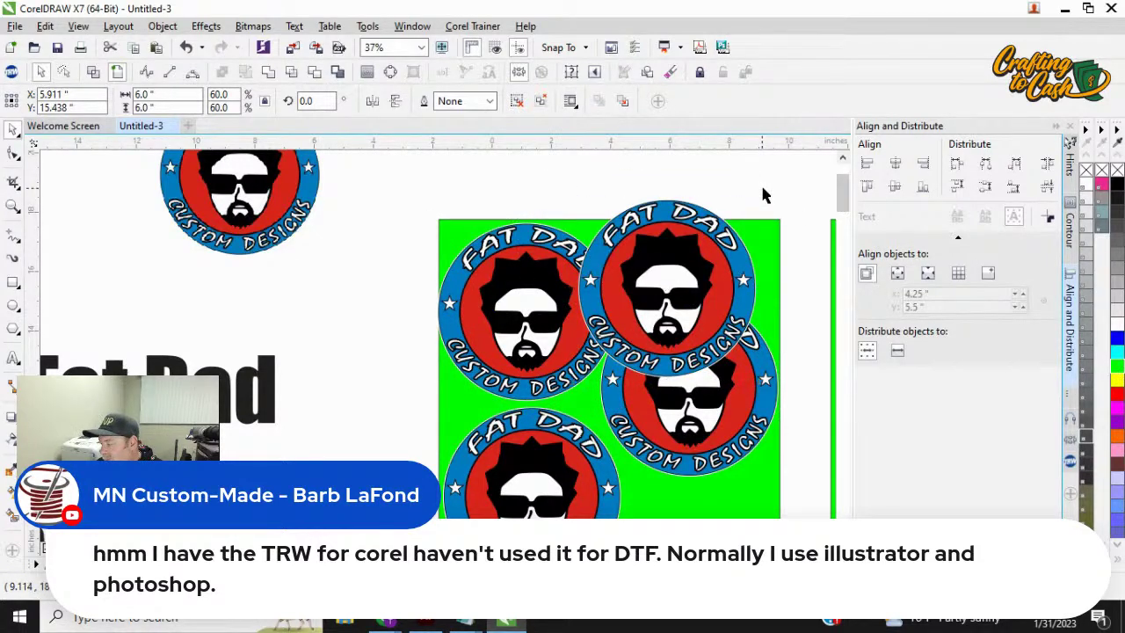
left_click(718, 251)
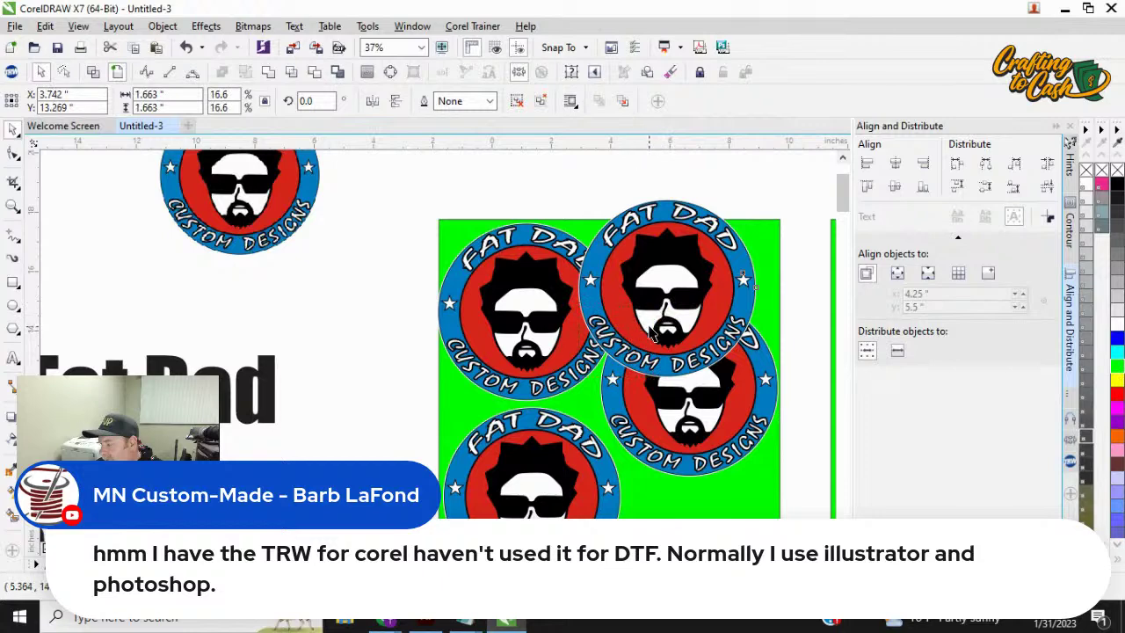
scroll(637, 350, "up", 1)
left_click_drag(559, 381, 644, 236)
scroll(644, 236, "down", 1)
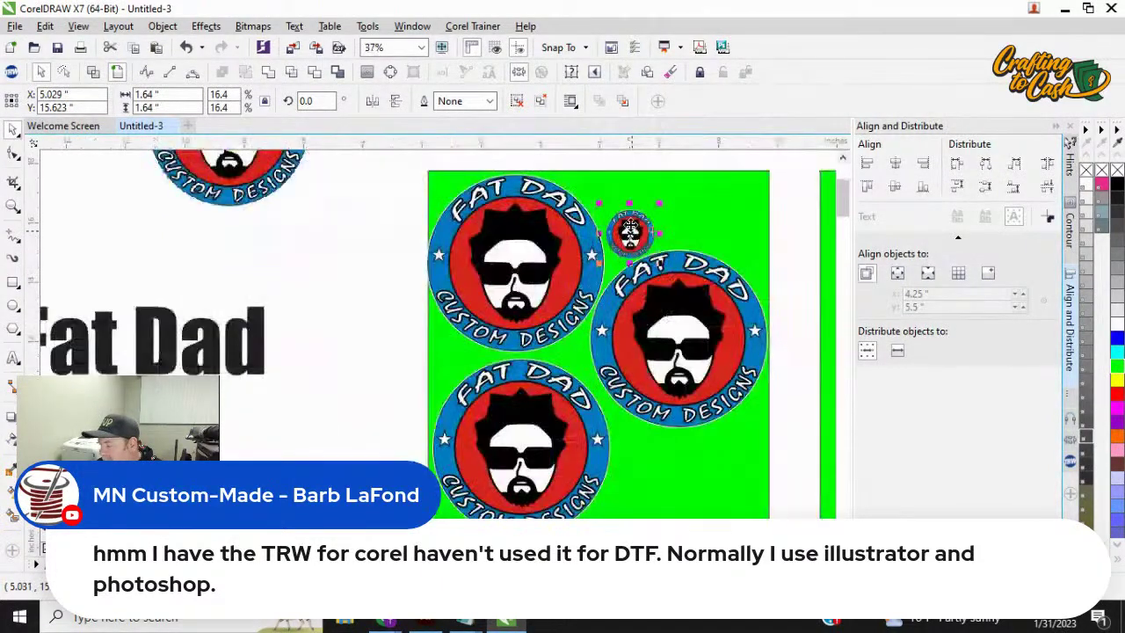
Step: Duplicate the 1.64 in logo twice to the right, forming a row of three above the large right logo
scroll(629, 230, "up", 1)
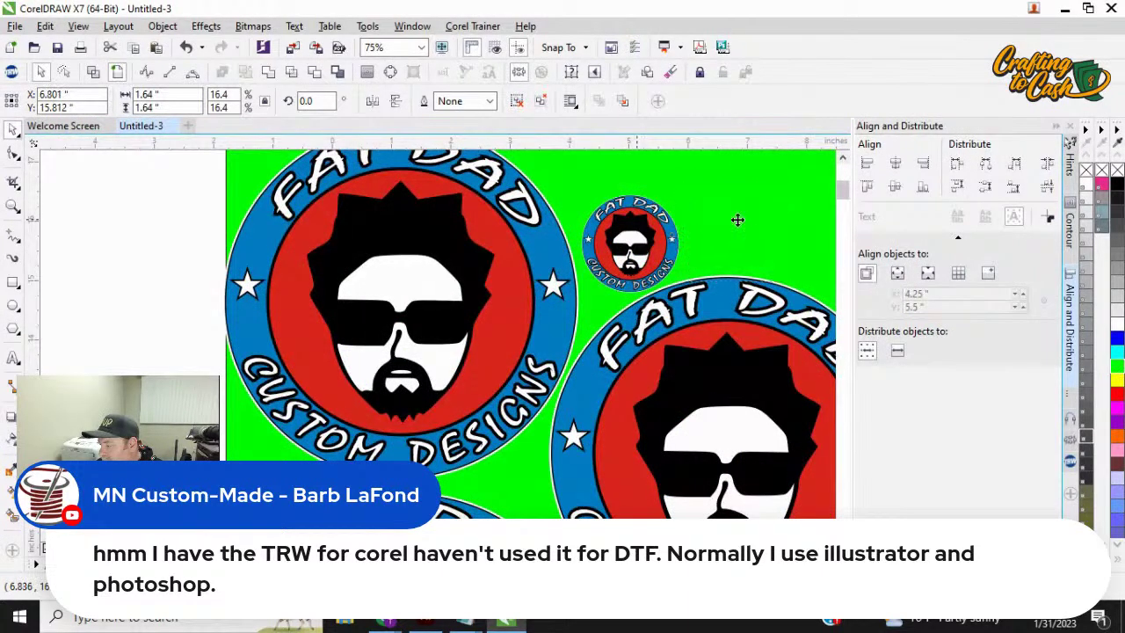
key("ctrl+d")
scroll(703, 249, "up", 1)
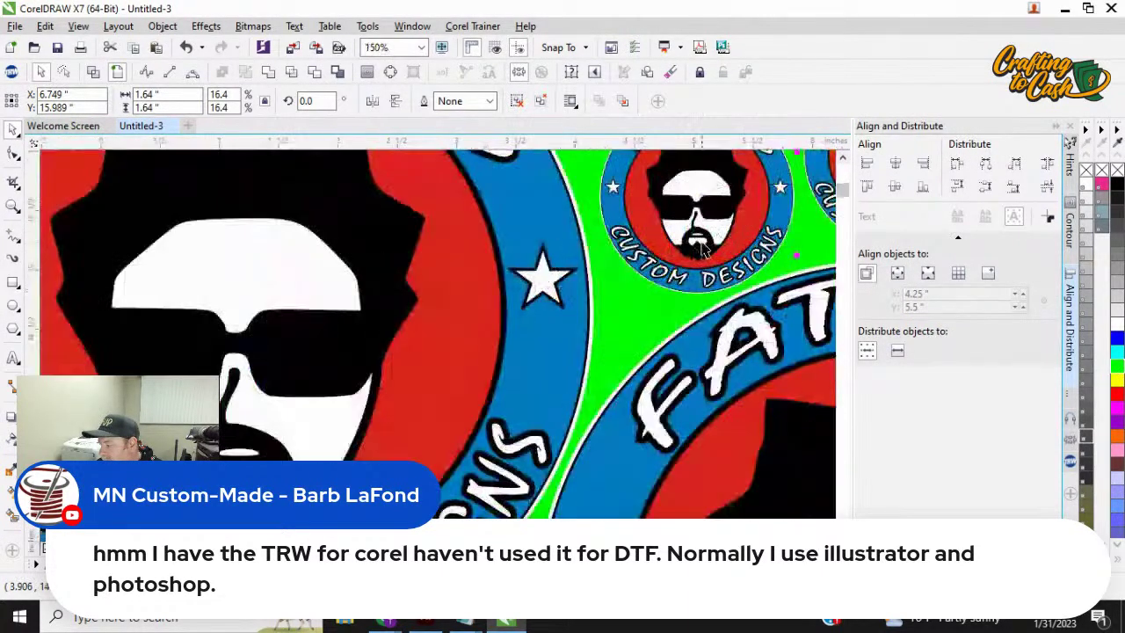
scroll(703, 249, "down", 2)
left_click_drag(756, 218, 812, 214)
scroll(731, 180, "up", 1)
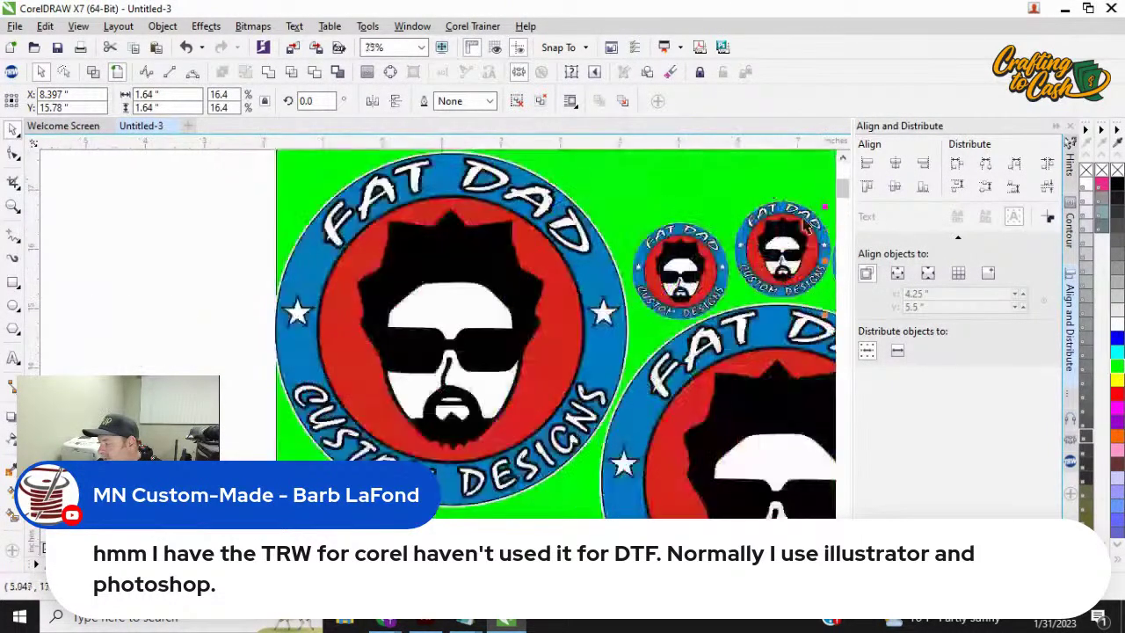
scroll(439, 334, "right", 3)
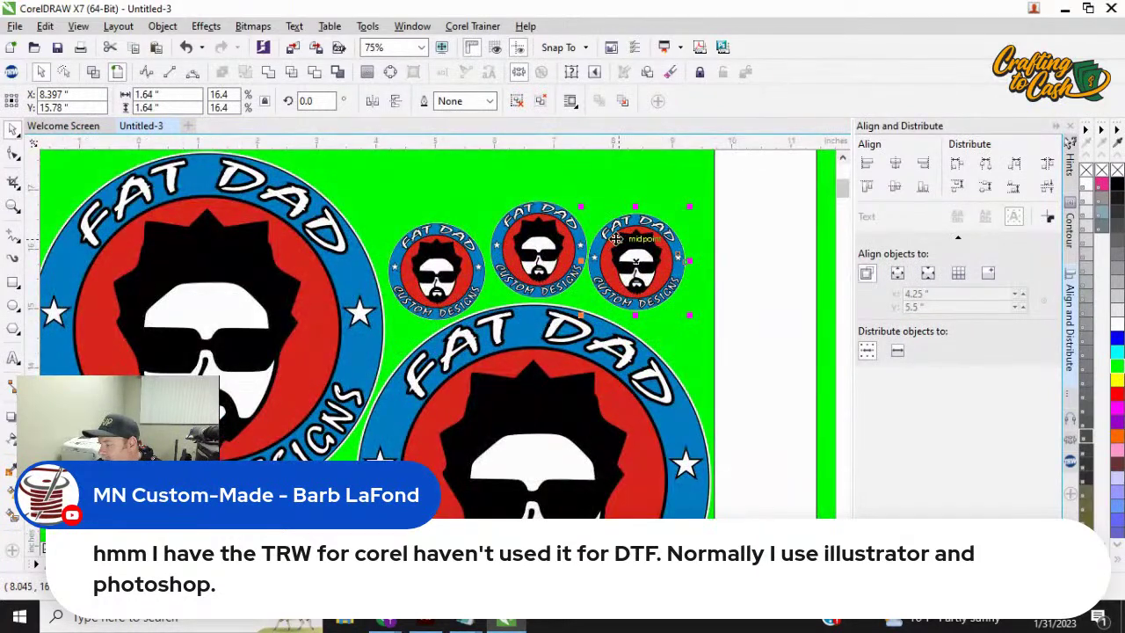
Step: Add two smaller logo copies above the row, one about 1.22 in beside the large left logo and one about 0.97 in to its right
left_click_drag(618, 236, 459, 179)
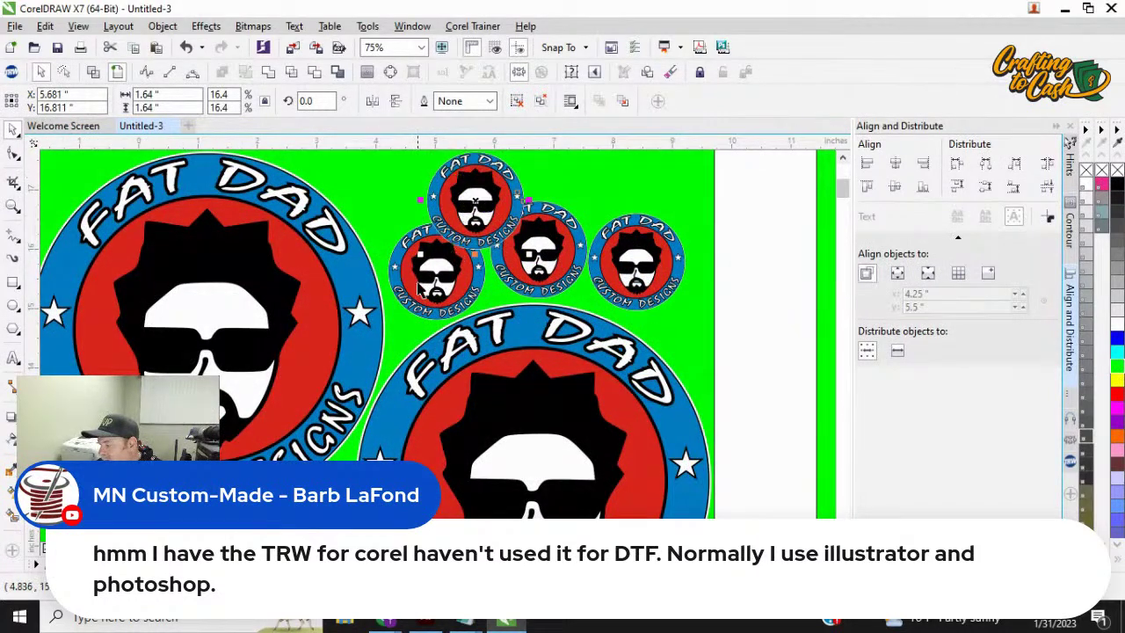
left_click_drag(423, 264, 453, 224)
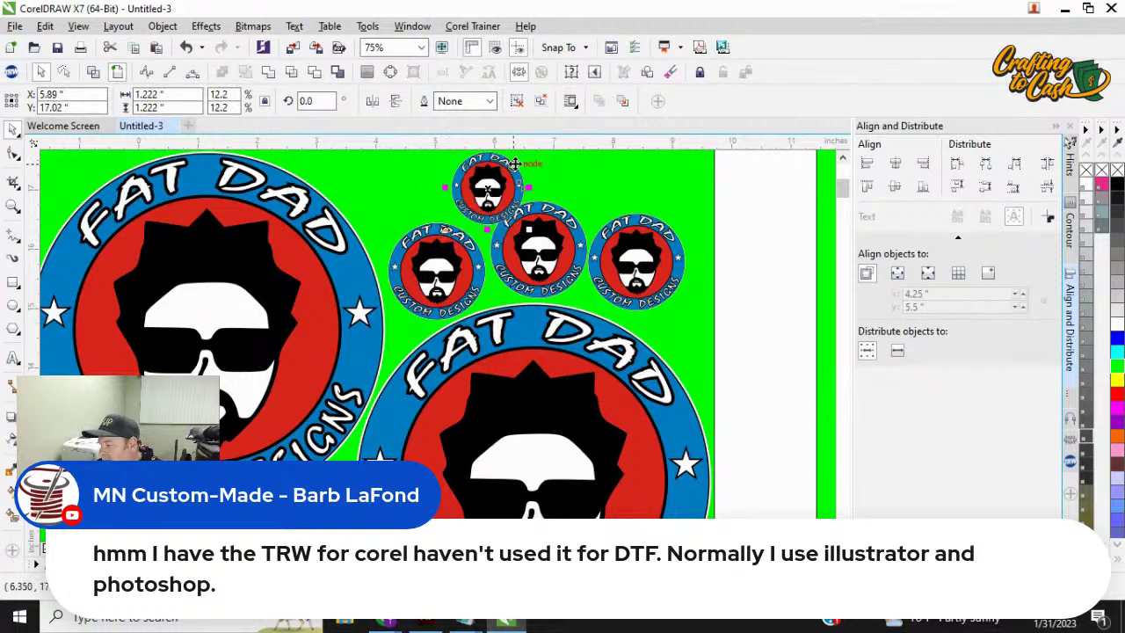
left_click_drag(485, 188, 380, 190)
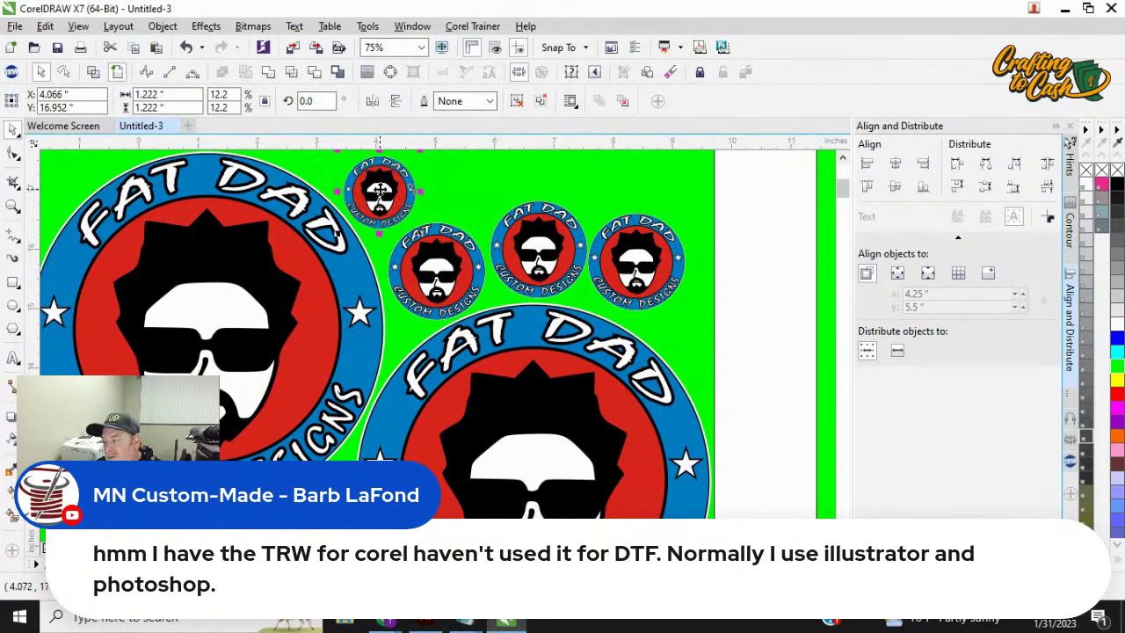
key("ctrl+v")
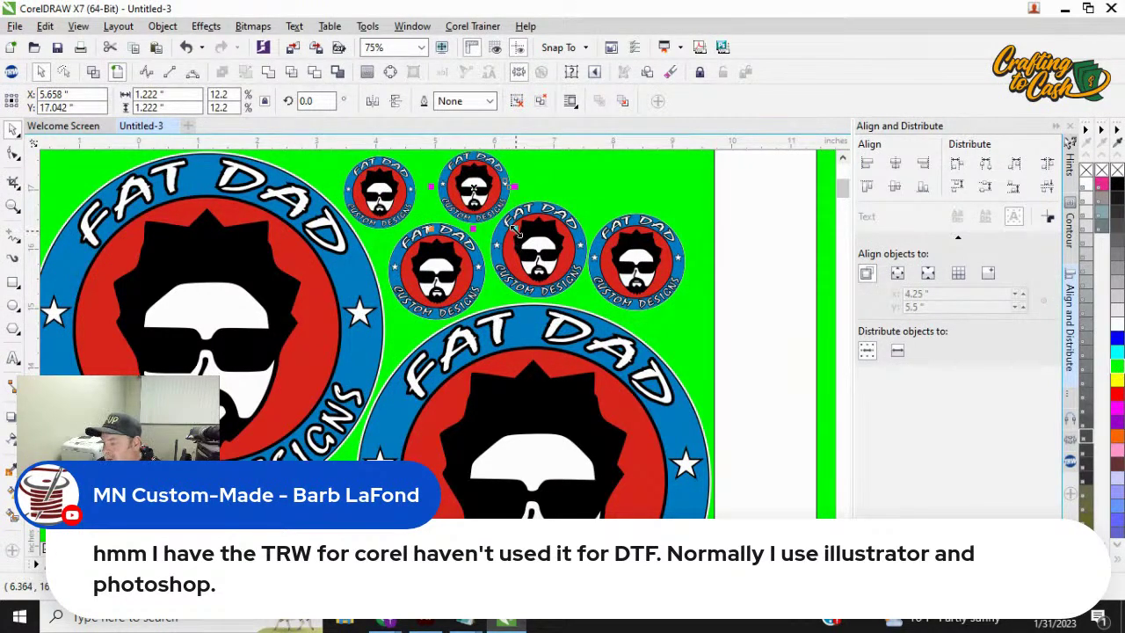
left_click_drag(516, 229, 507, 223)
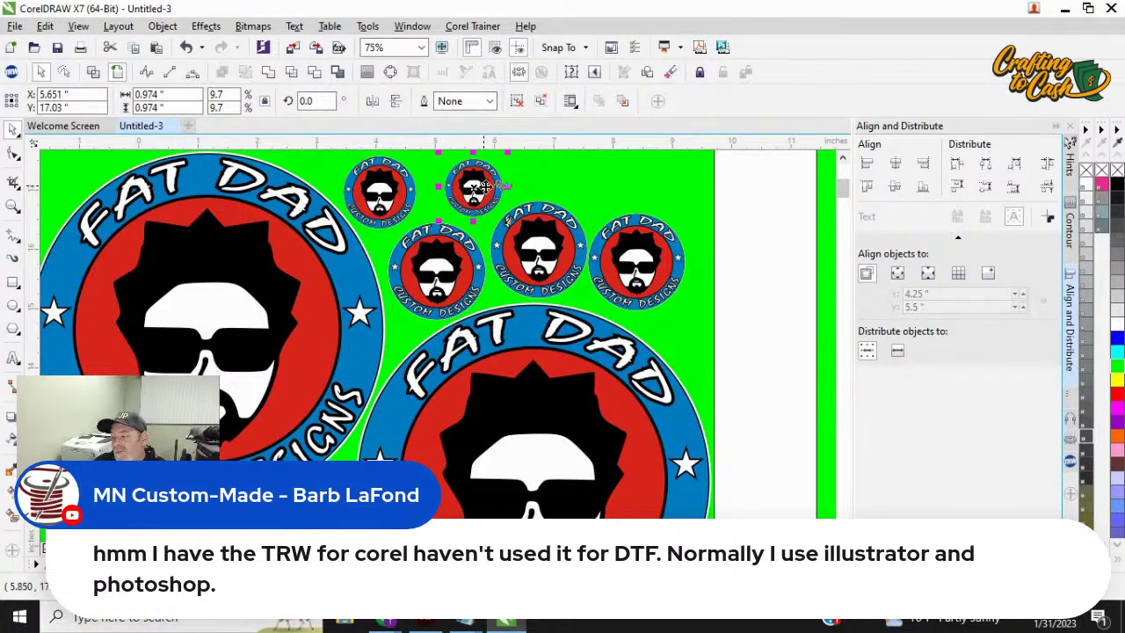
Step: Examine the white outlines and the gaps between the large and small nested logos on the first green rectangle
scroll(355, 237, "up", 3)
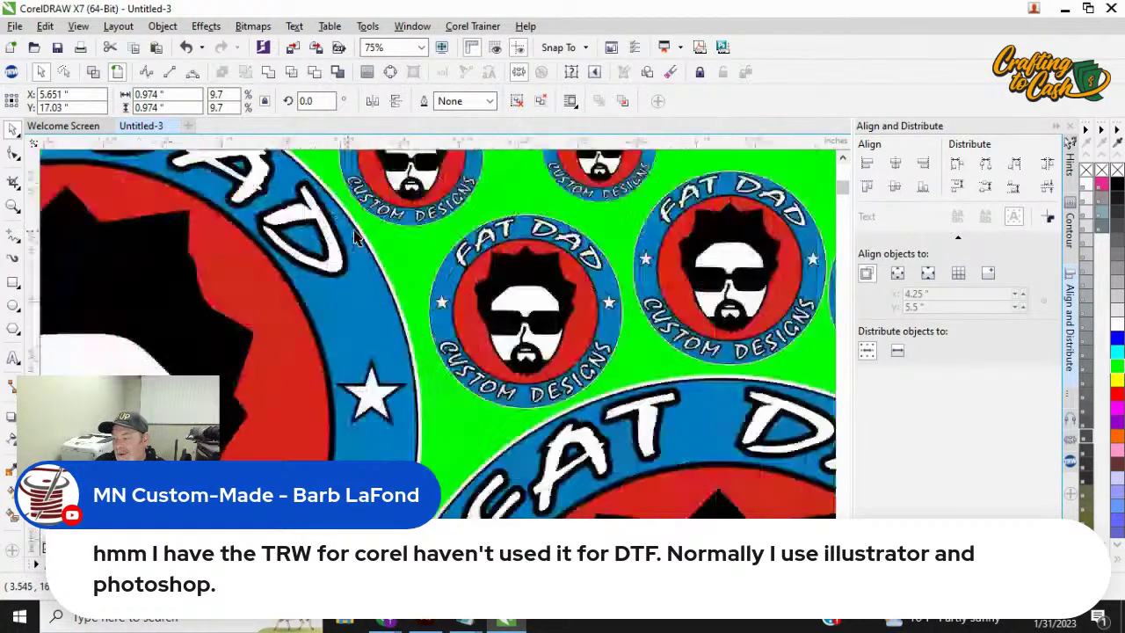
scroll(355, 237, "up", 2)
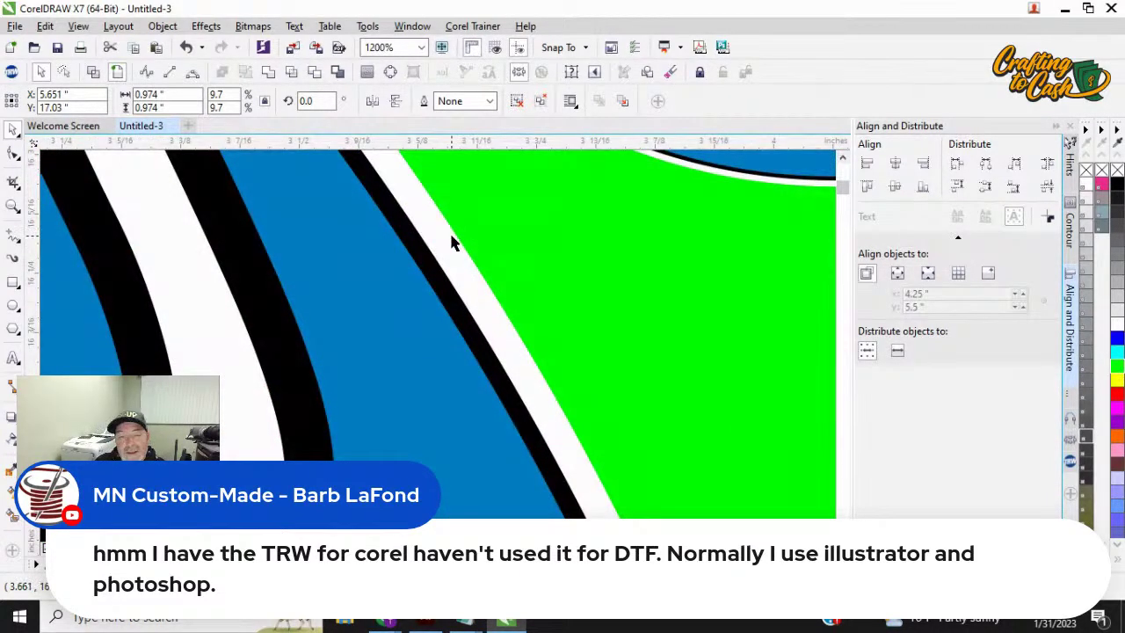
scroll(452, 239, "down", 8)
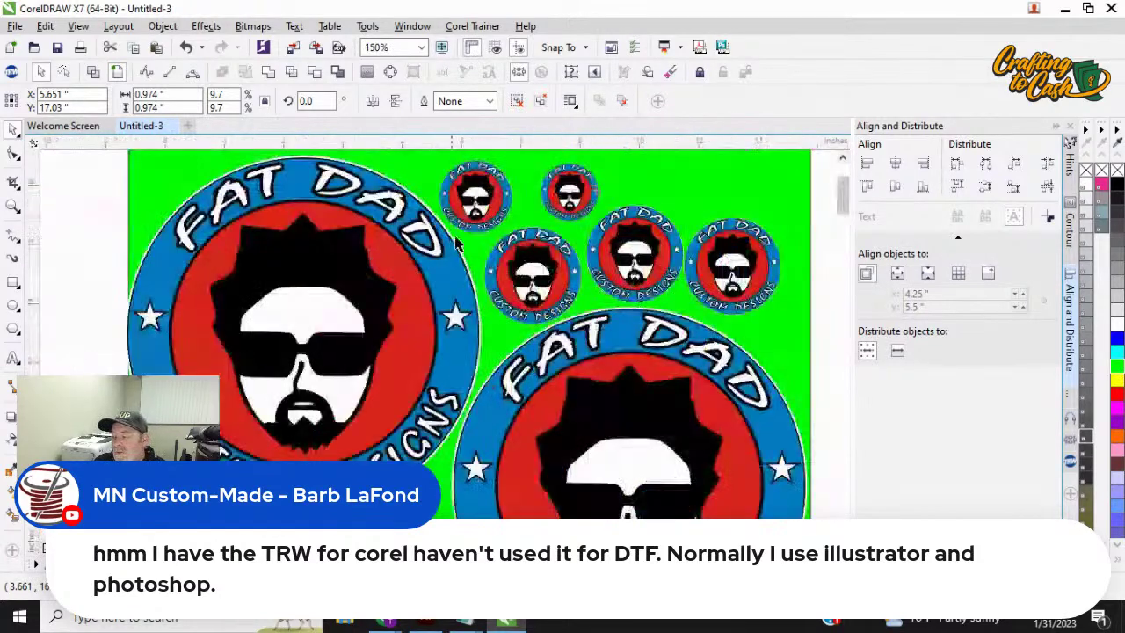
left_click(563, 205)
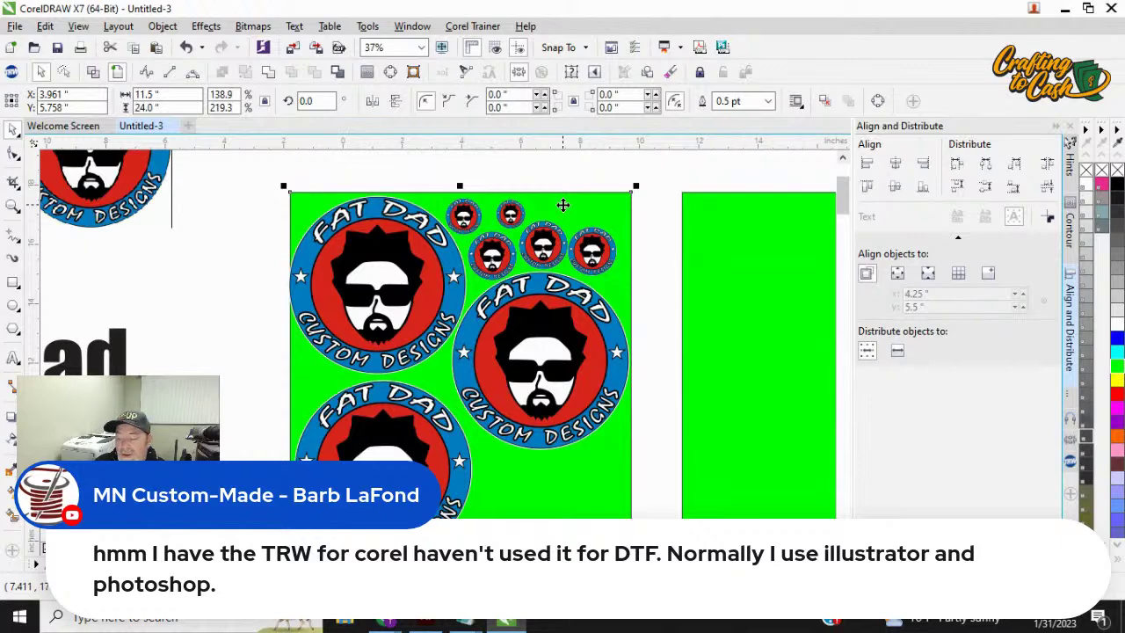
left_click(515, 179)
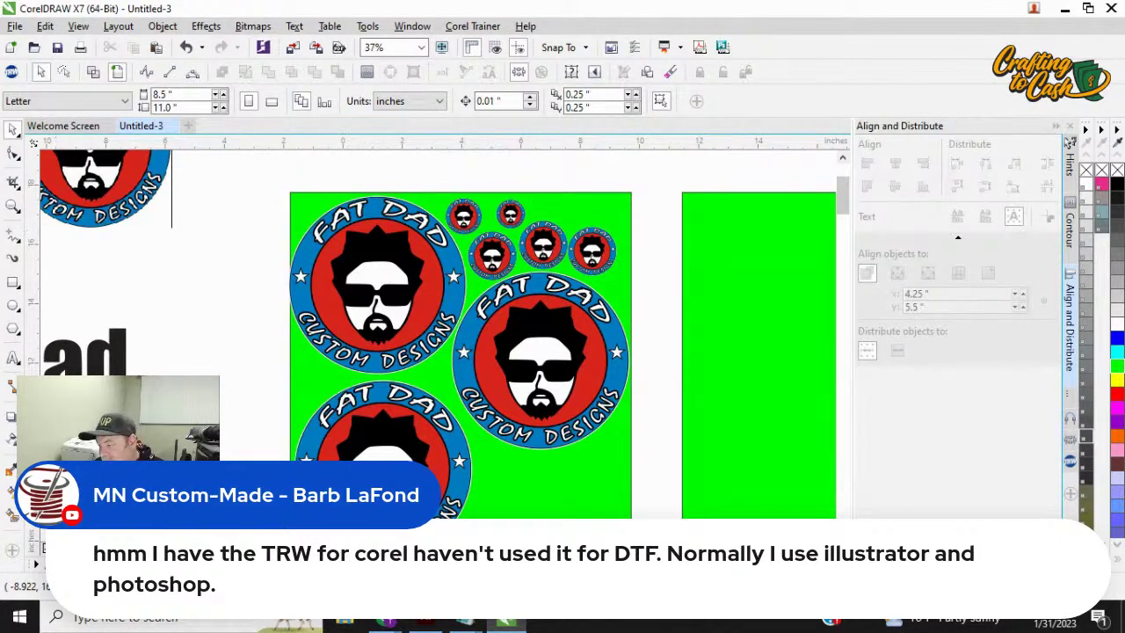
scroll(505, 263, "up", 4)
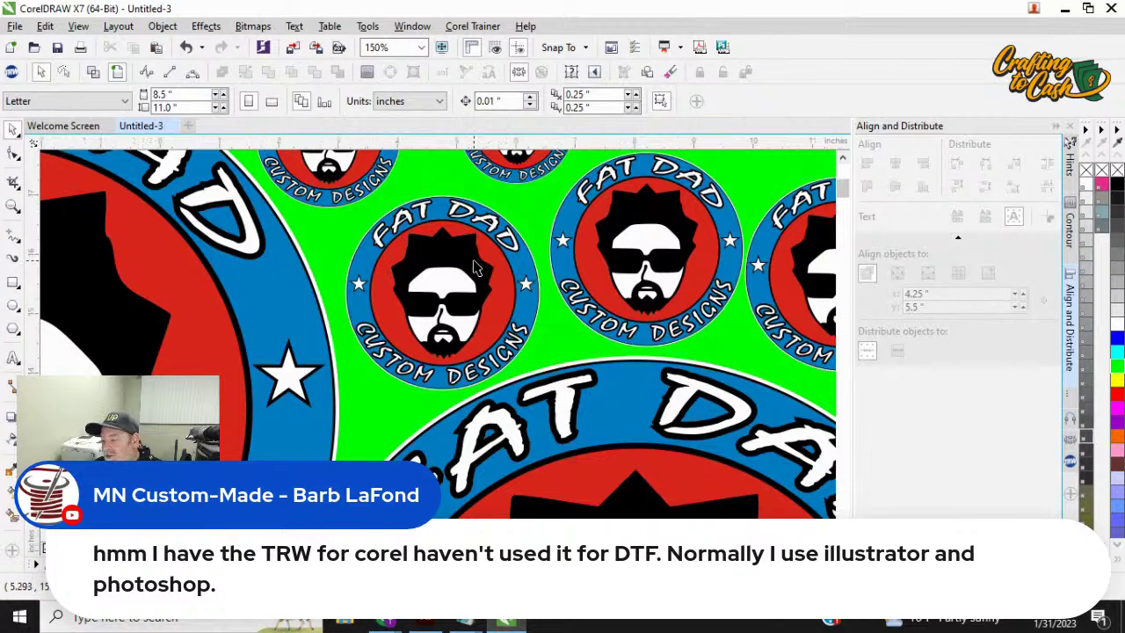
scroll(477, 268, "down", 2)
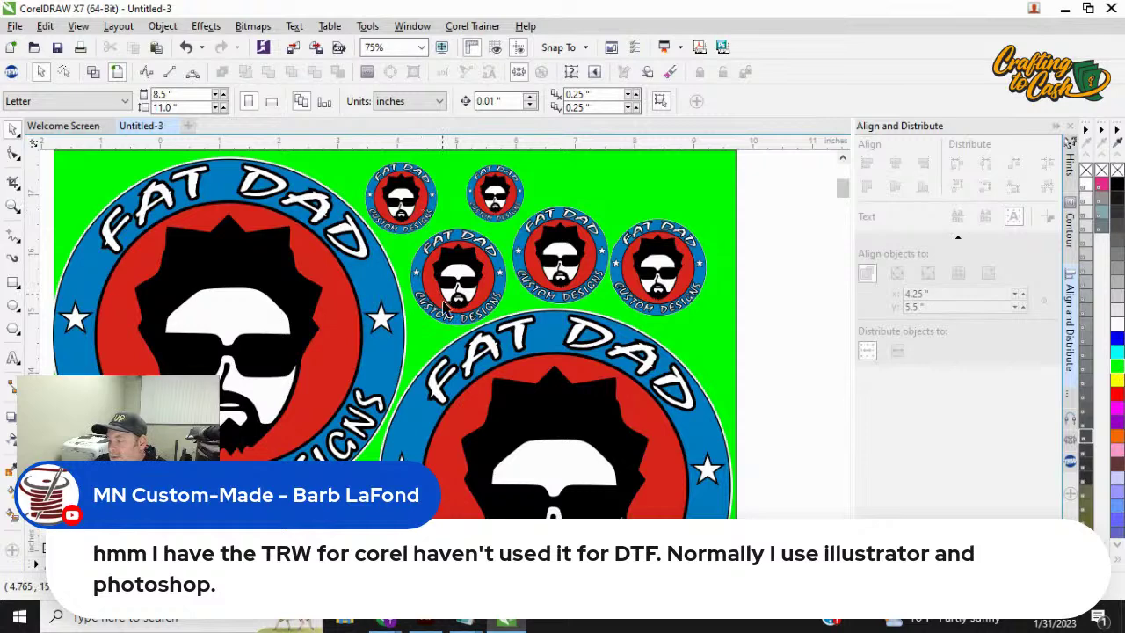
scroll(590, 279, "up", 2)
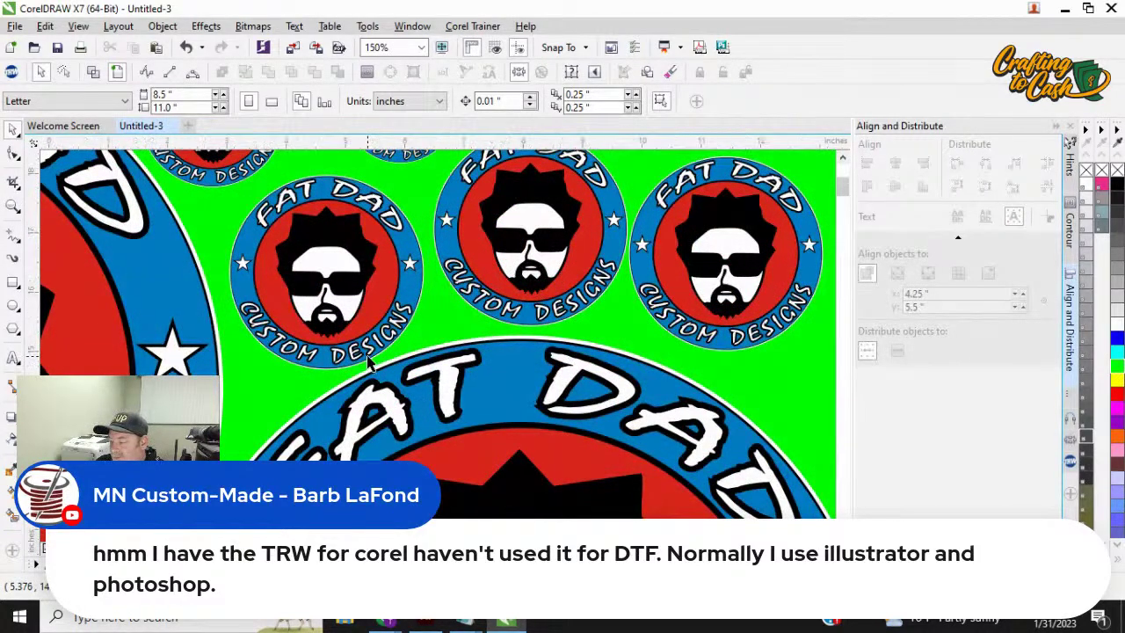
Step: Examine the narrow gap between the middle and right small logos above the large right logo
scroll(372, 374, "down", 2)
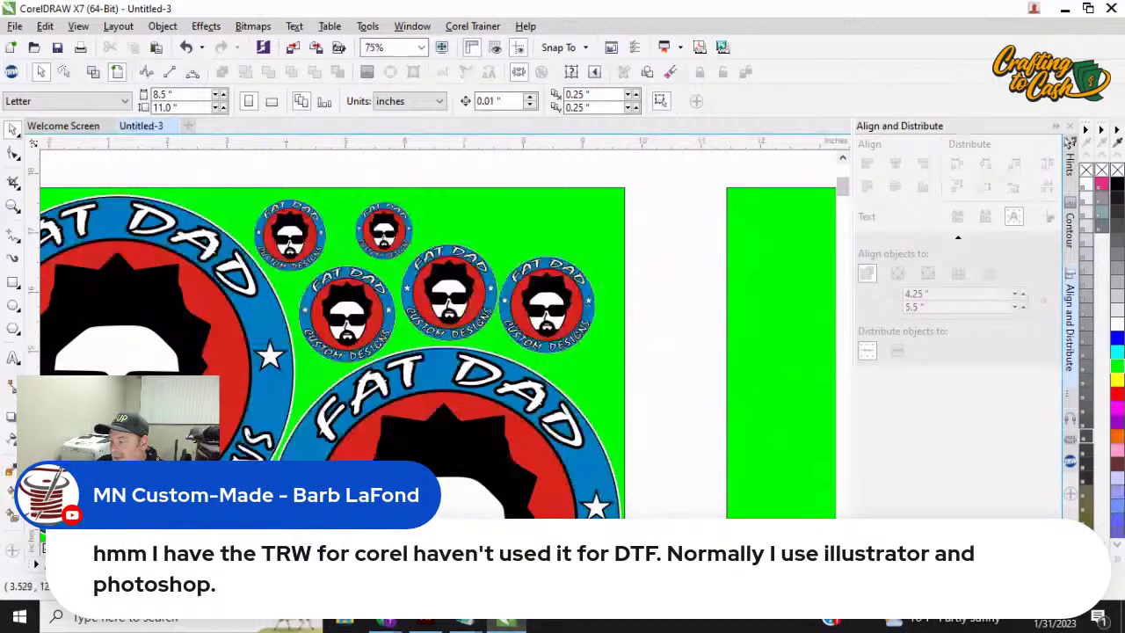
scroll(727, 172, "up", 8)
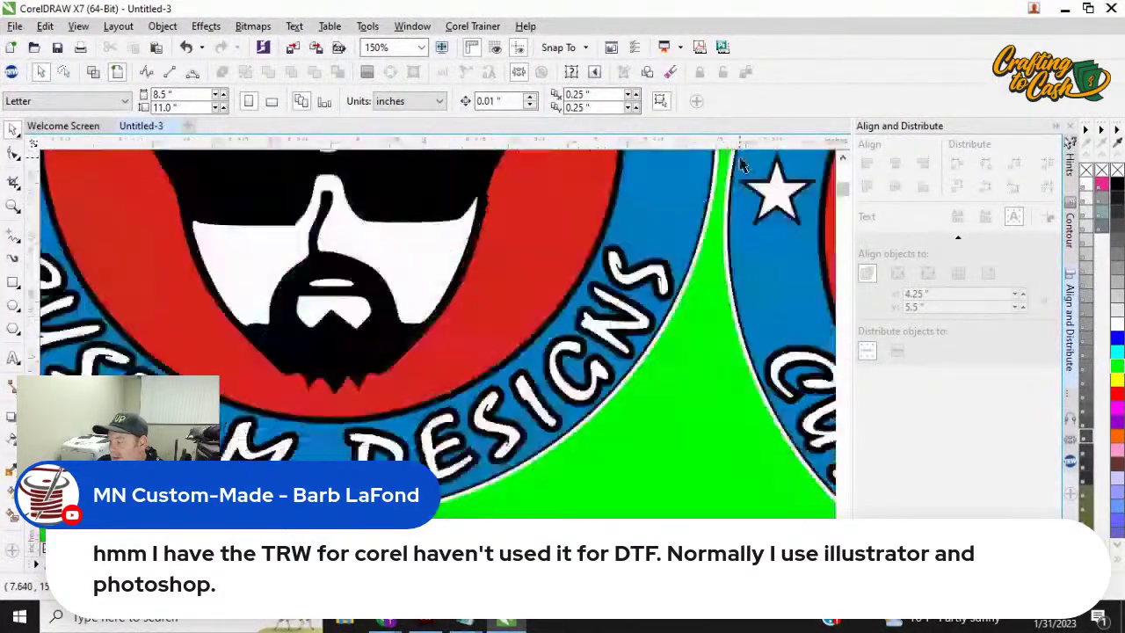
scroll(672, 222, "down", 5)
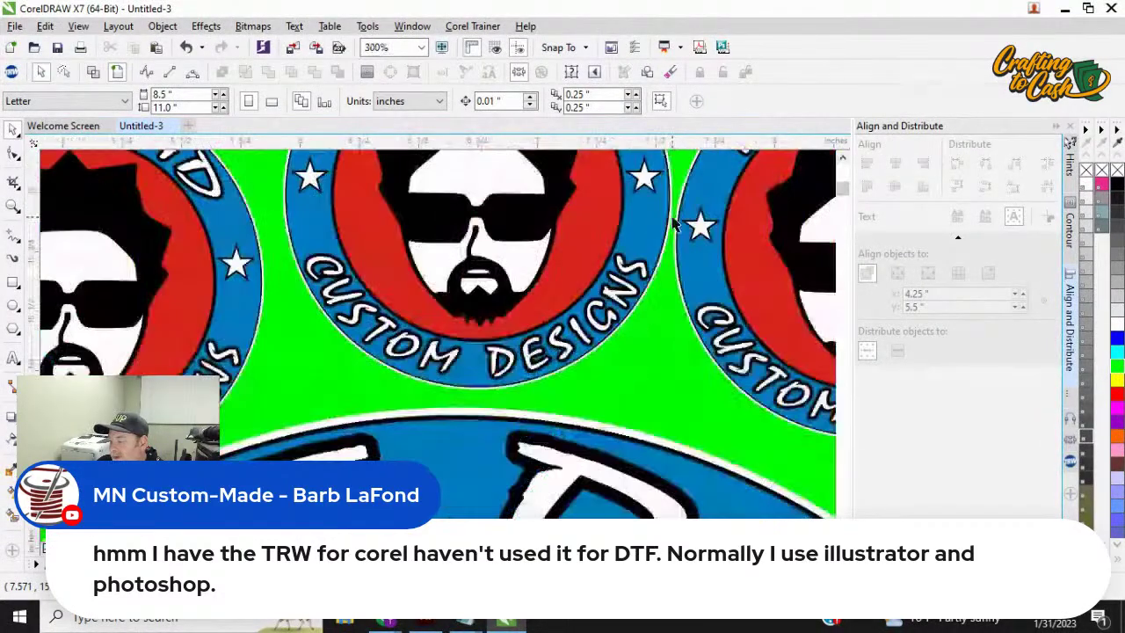
scroll(673, 221, "down", 3)
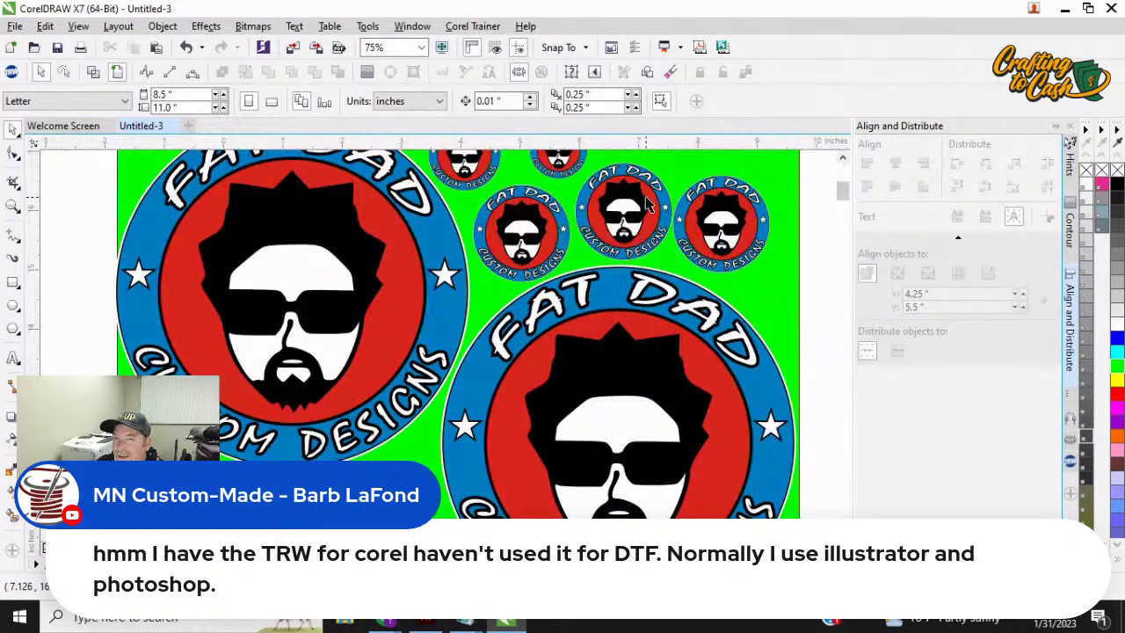
scroll(661, 220, "up", 5)
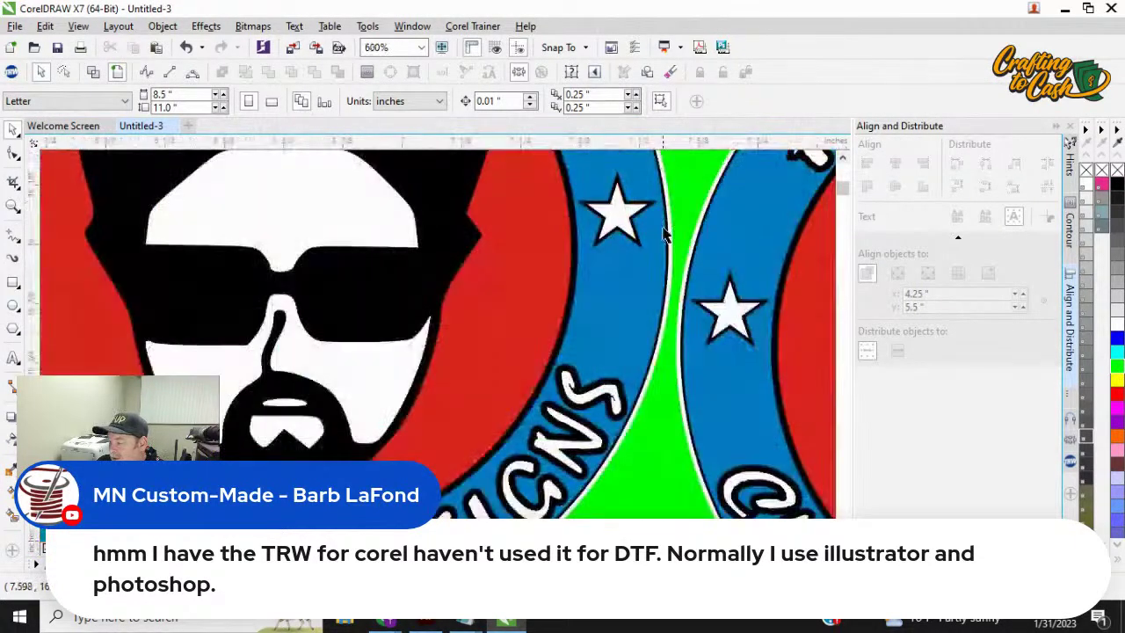
scroll(673, 340, "up", 1)
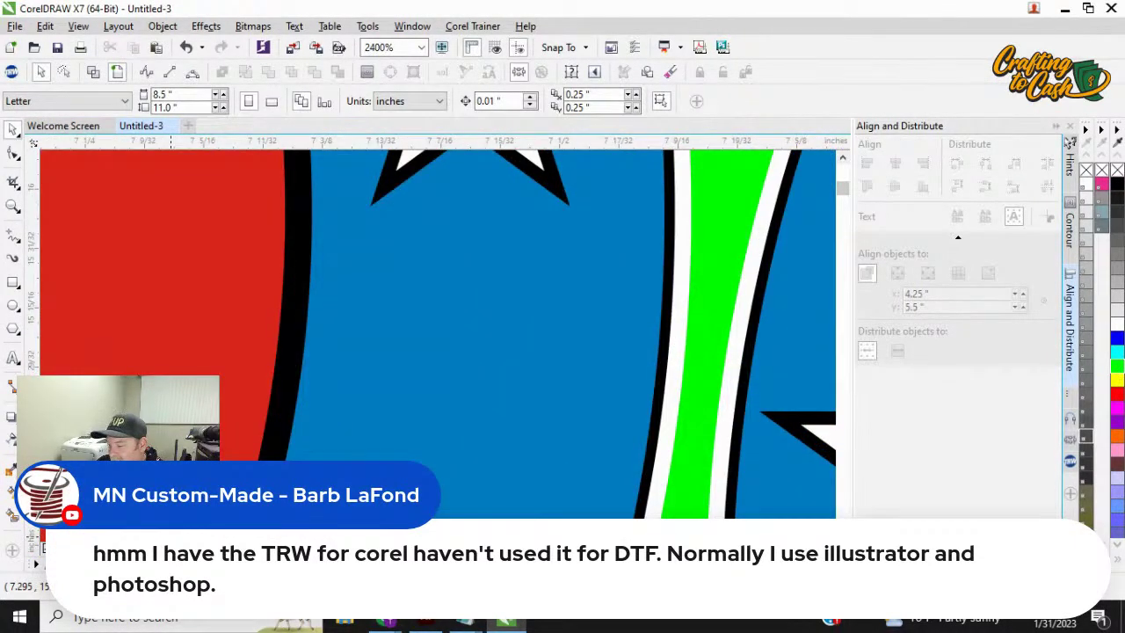
scroll(686, 275, "down", 2)
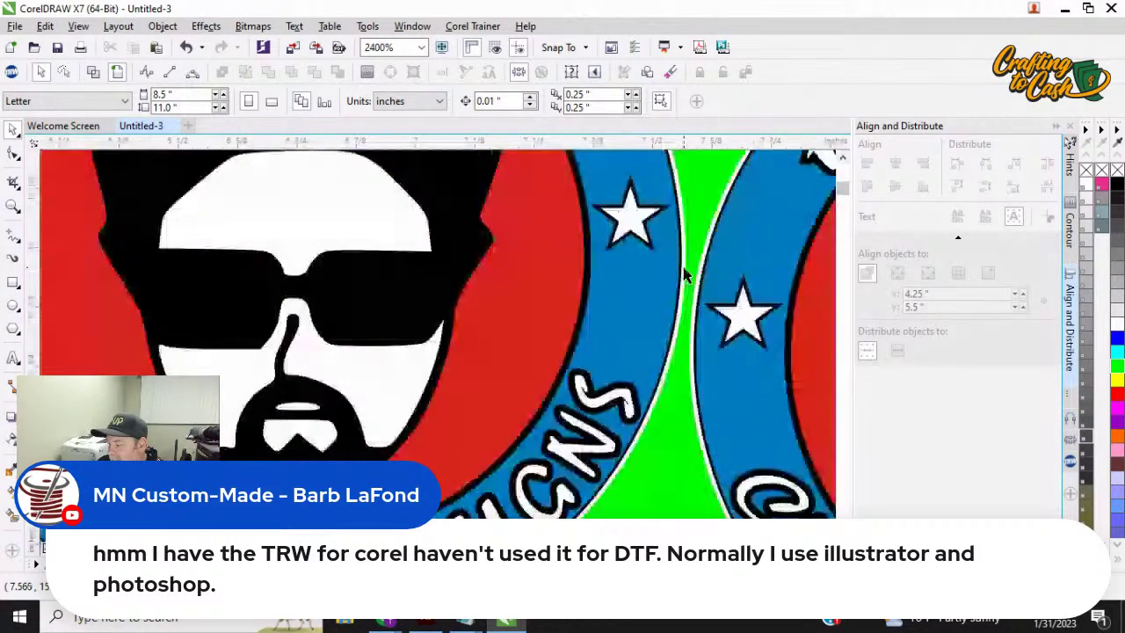
Step: Measure the gap between the middle and right small logos with a temporary rectangle, and delete the rectangle
scroll(685, 275, "up", 1)
key("F6")
left_click_drag(521, 431, 615, 495)
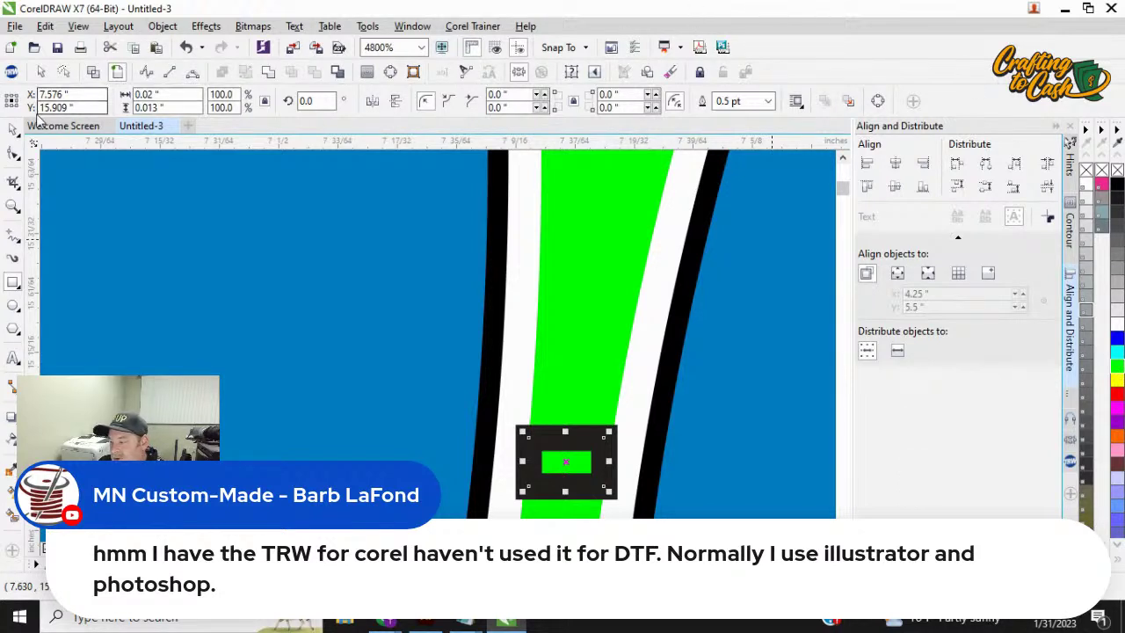
key("Delete")
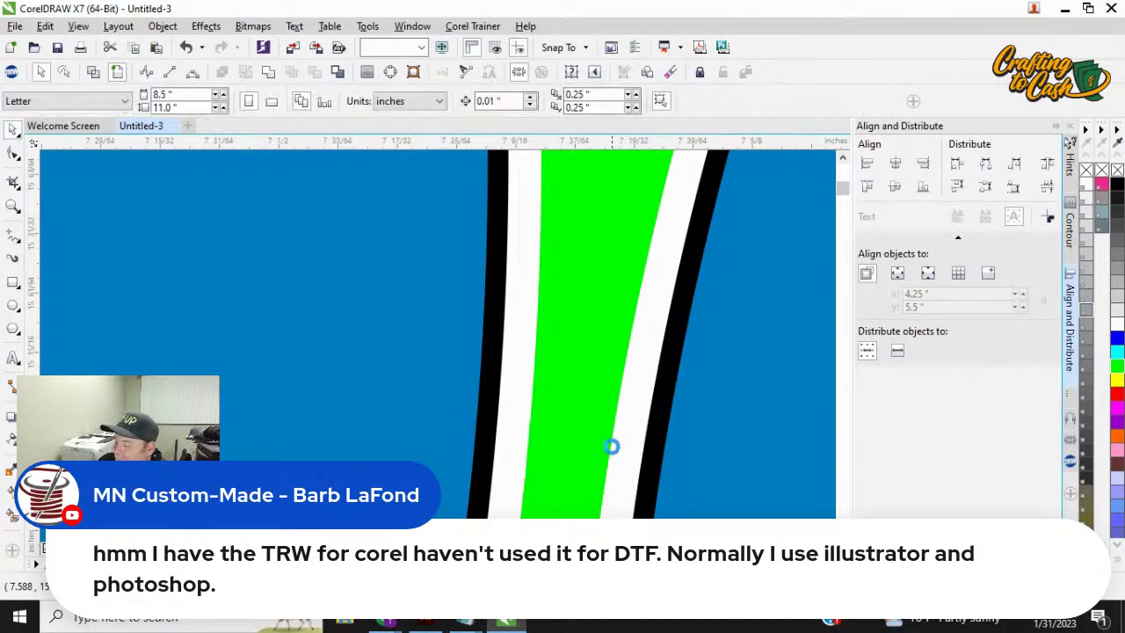
scroll(571, 408, "down", 1)
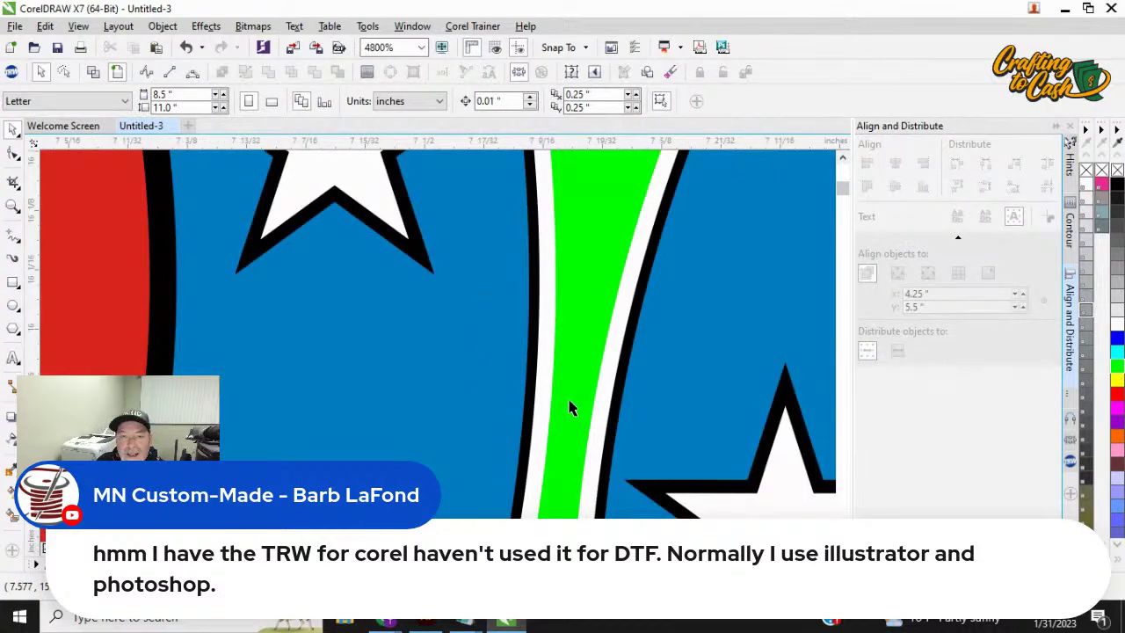
Step: Move the five small logos together off the first green rectangle into the empty space above it
scroll(571, 407, "down", 6)
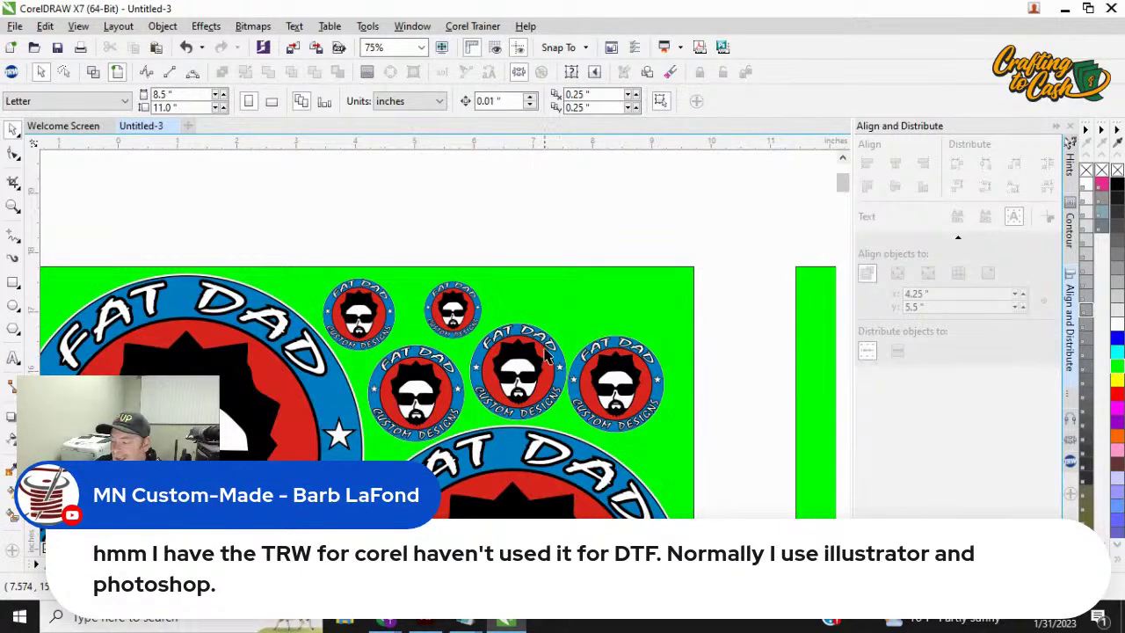
scroll(547, 338, "down", 2)
scroll(533, 375, "up", 1)
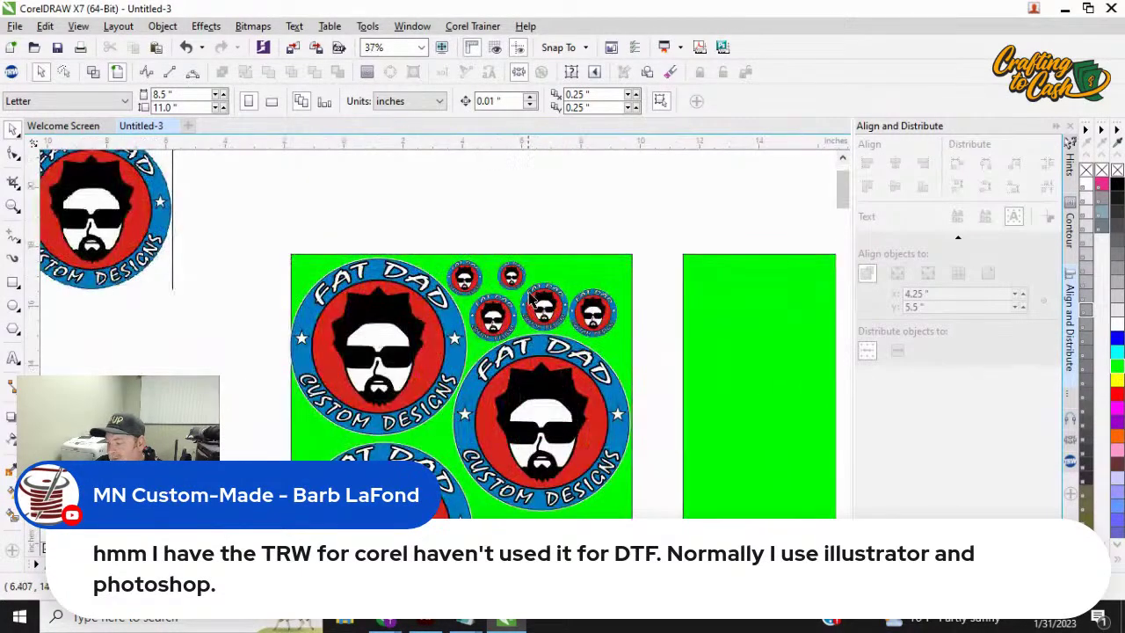
scroll(536, 316, "down", 1)
left_click(542, 299)
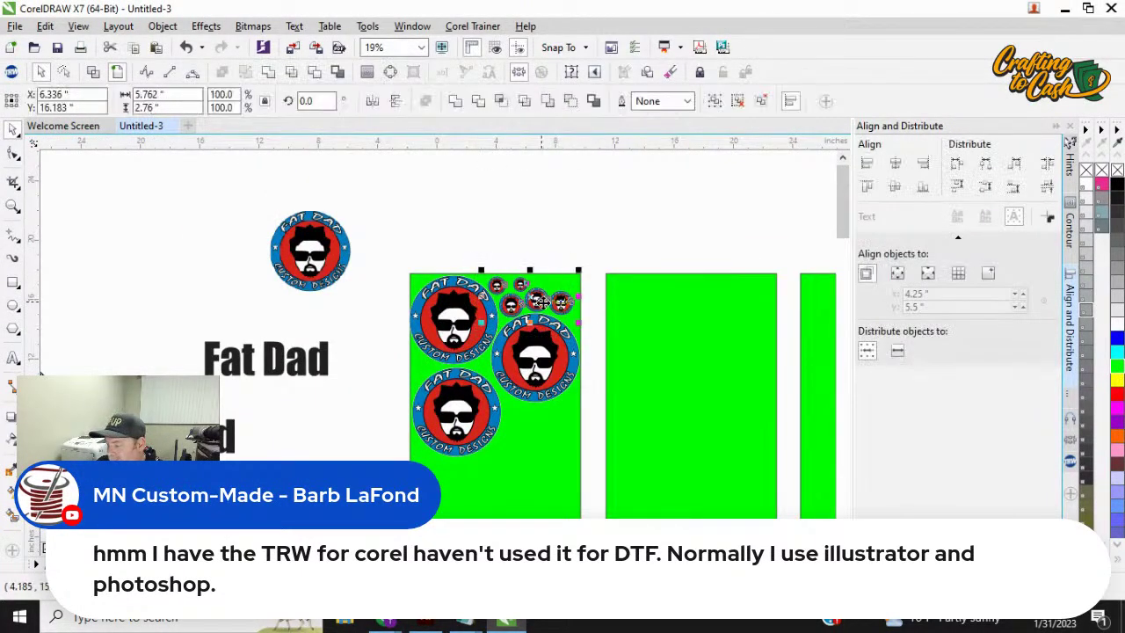
left_click_drag(542, 299, 514, 232)
Step: Remove the large right logo and set the upper-left logo's width to 5 in
left_click(507, 344)
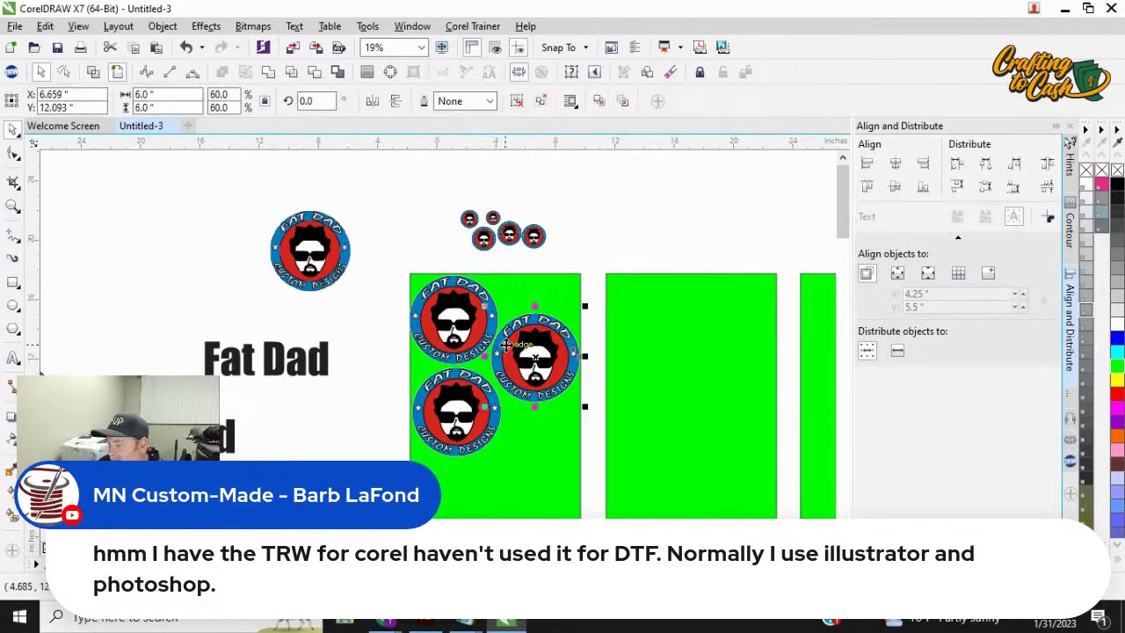
left_click_drag(507, 345, 425, 307)
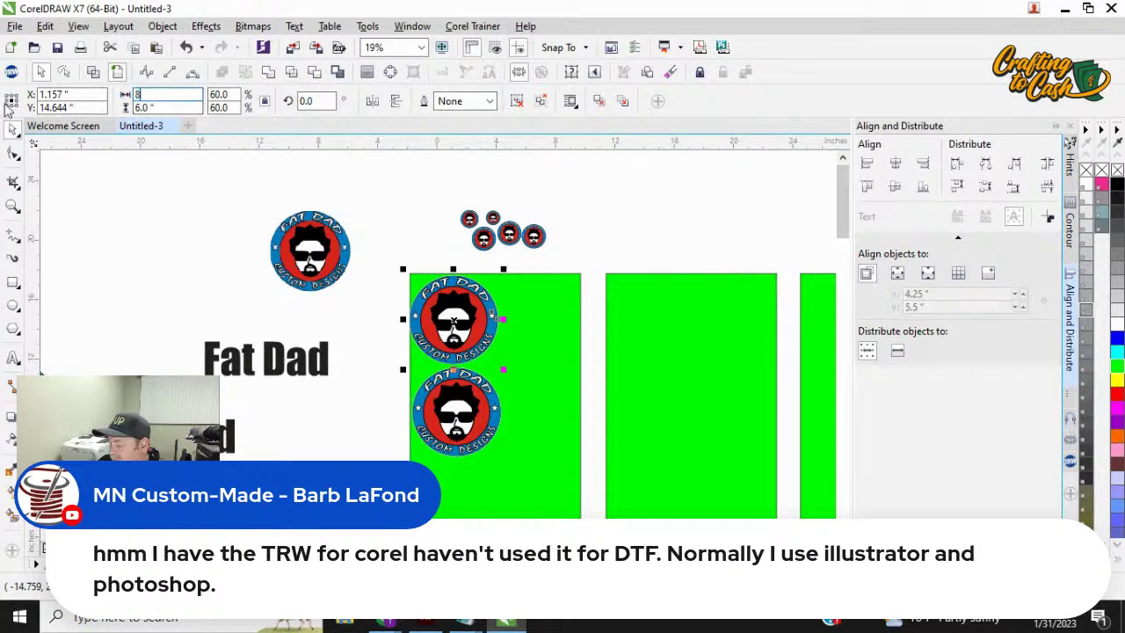
type("5")
key("Return")
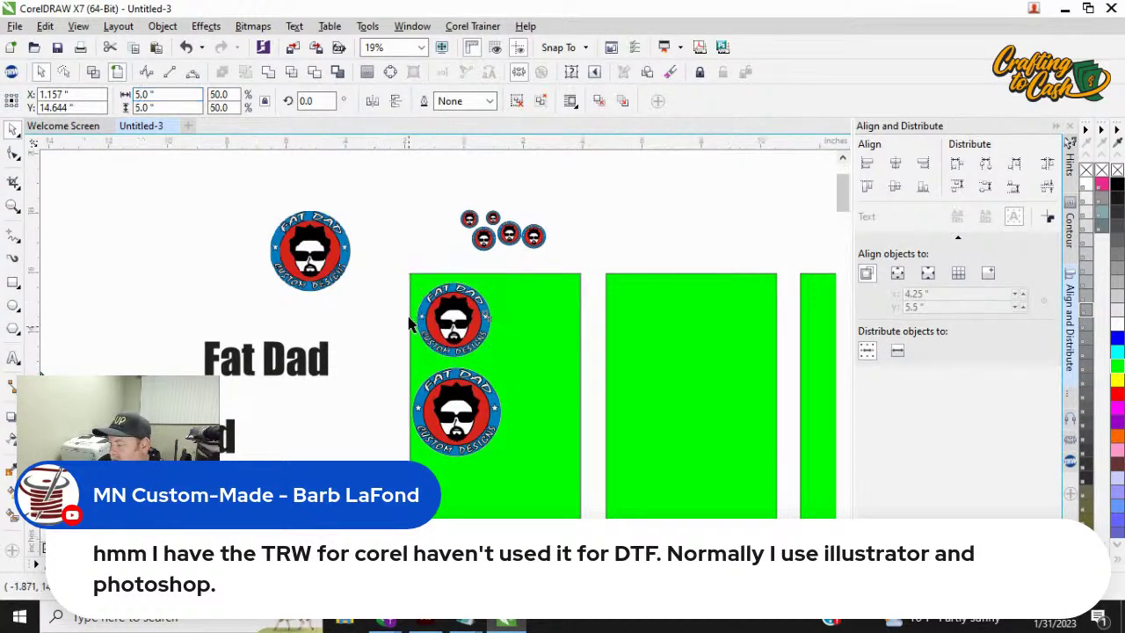
Step: Place the 5 in logo and a copy beside it as a group along the sheet's upper edge, and delete the 6 in logo below
scroll(412, 322, "up", 2)
left_click_drag(496, 312, 497, 293)
left_click_drag(497, 293, 677, 322)
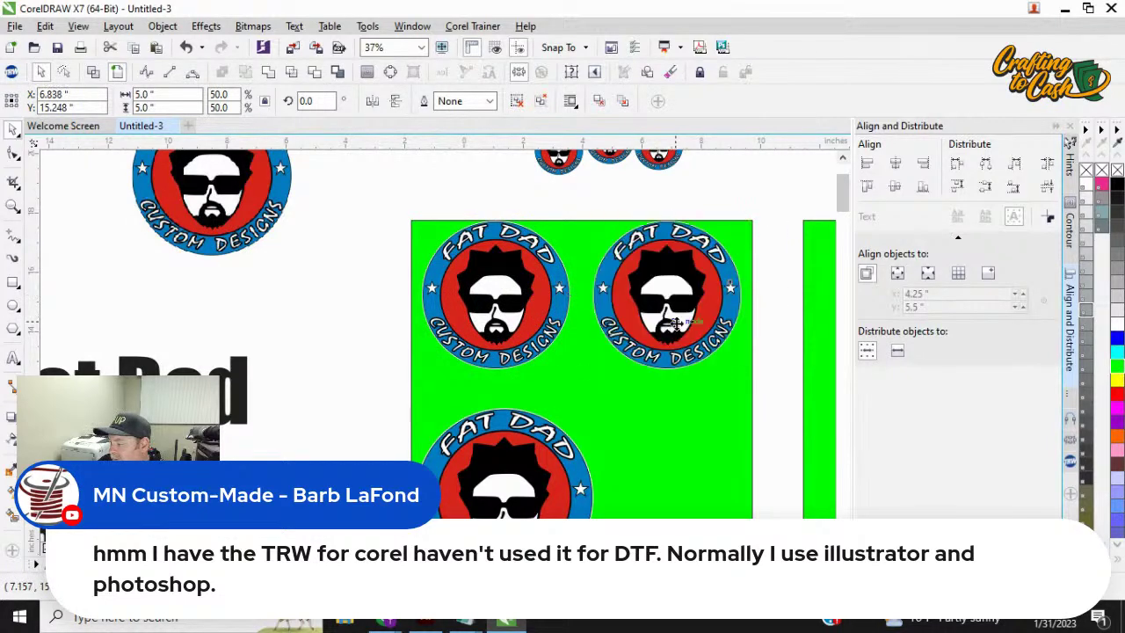
left_click(532, 327, "shift")
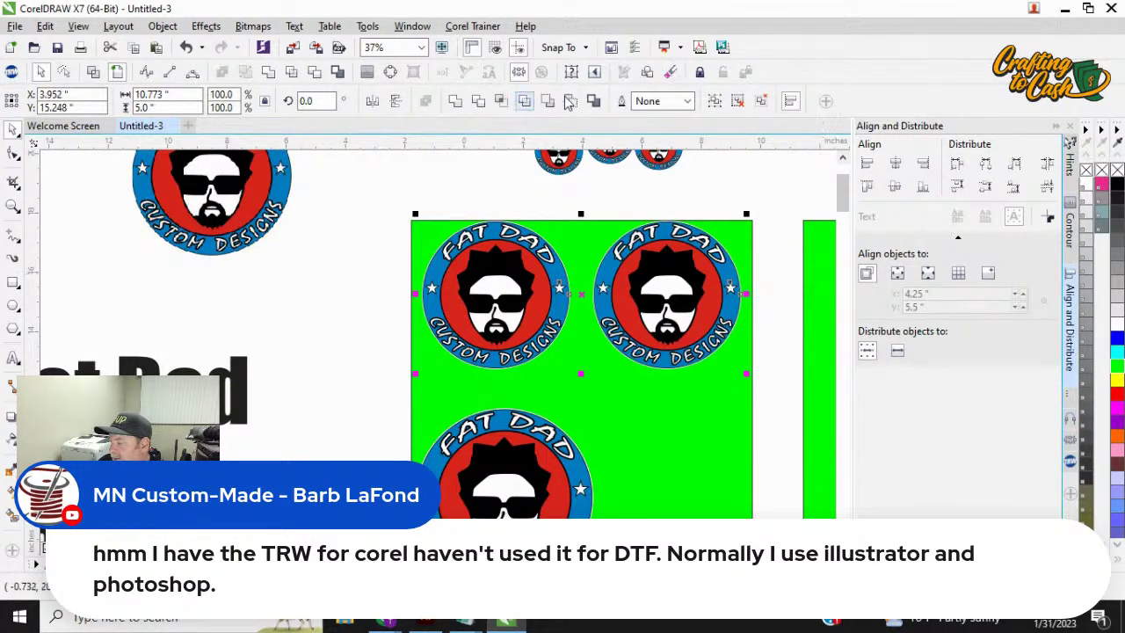
left_click(714, 101)
left_click(518, 420)
key("Delete")
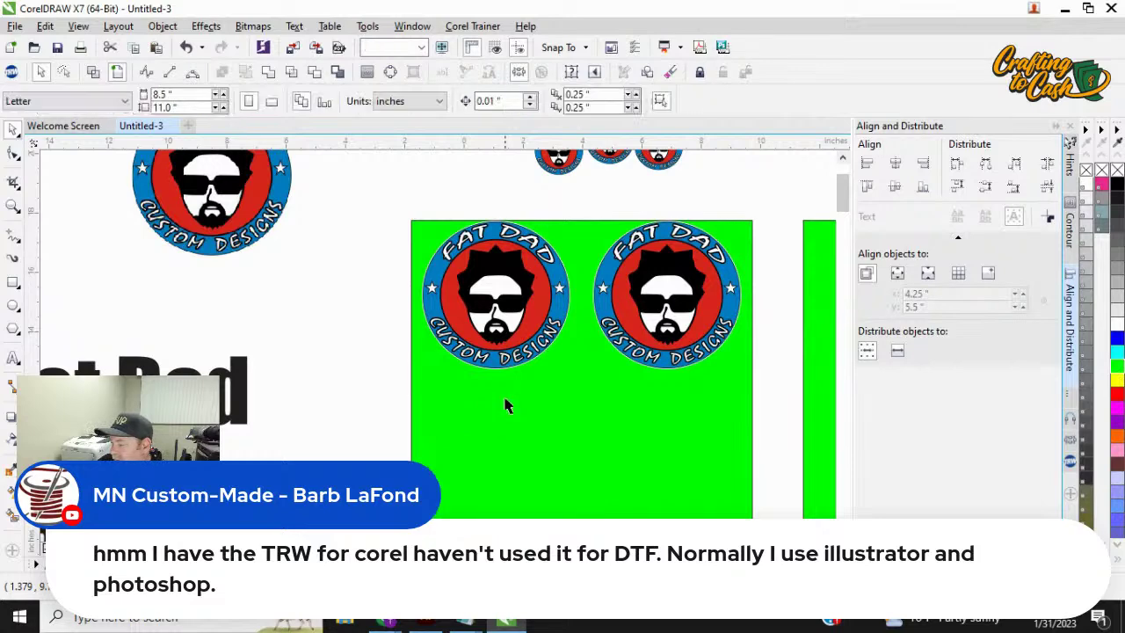
Step: Duplicate the grouped logo pair just below itself and repeat the copy three times to make five rows
scroll(504, 401, "down", 4)
left_click(507, 362)
scroll(507, 362, "up", 4)
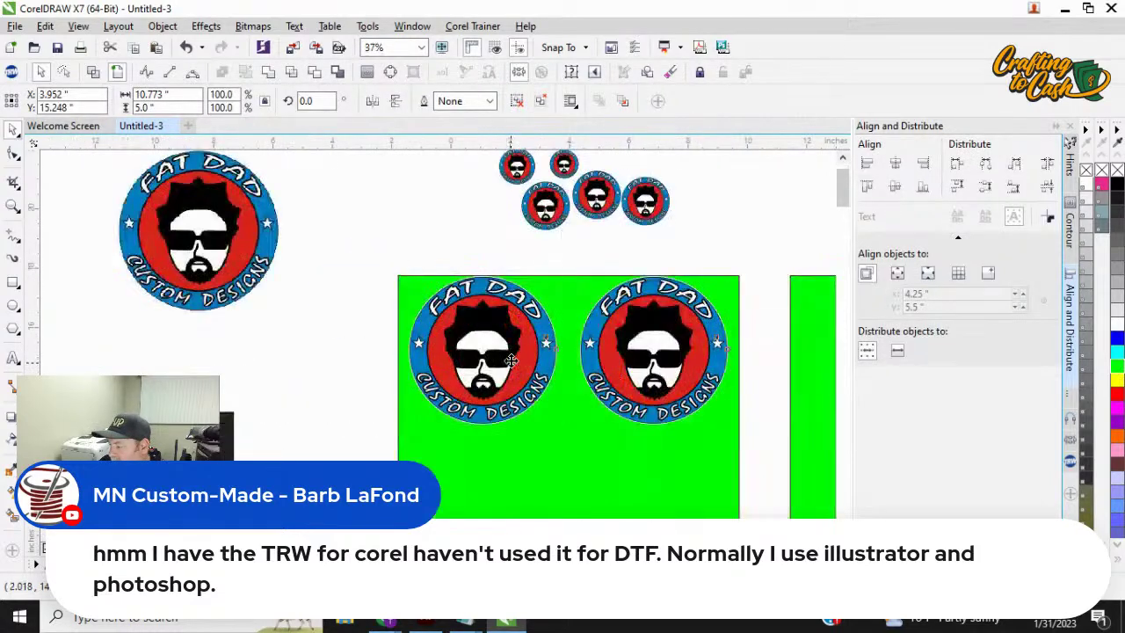
left_click_drag(523, 515, 522, 516)
scroll(490, 367, "down", 4)
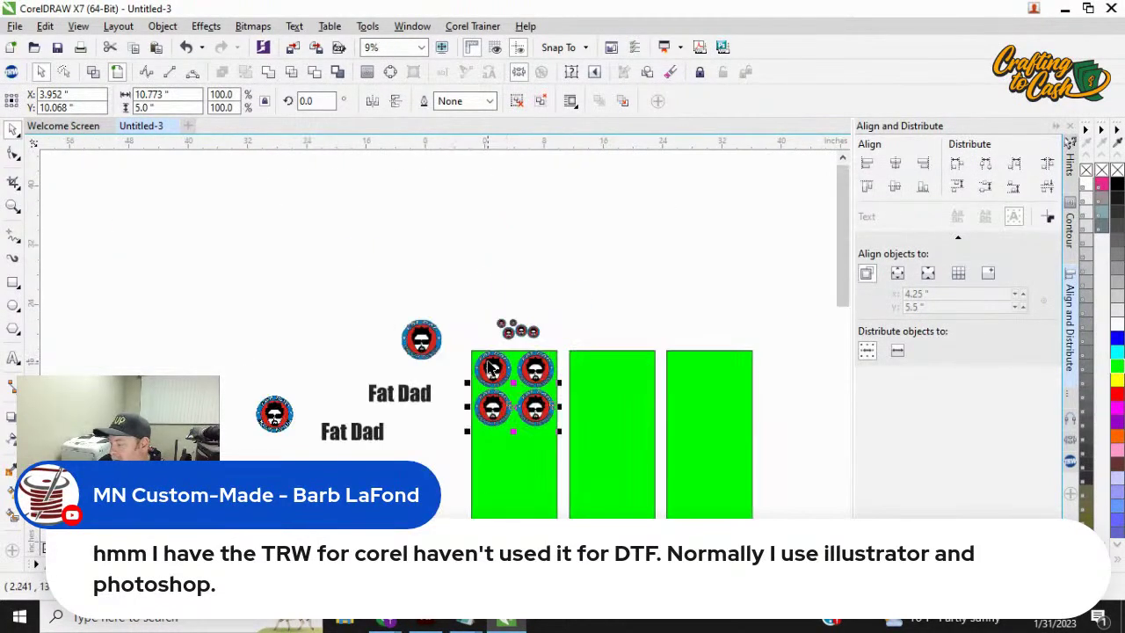
key("ctrl+r")
key("ctrl+r")
key("ctrl+r")
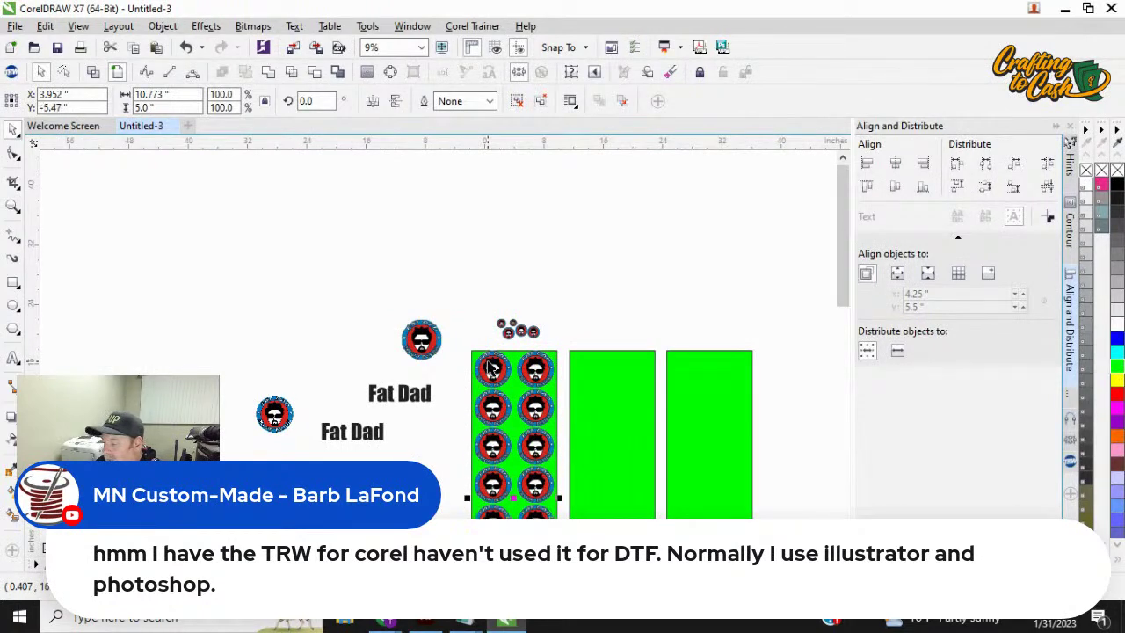
Step: Examine the spacing between the rows and columns of 5 in logos on the first green rectangle
scroll(488, 365, "up", 2)
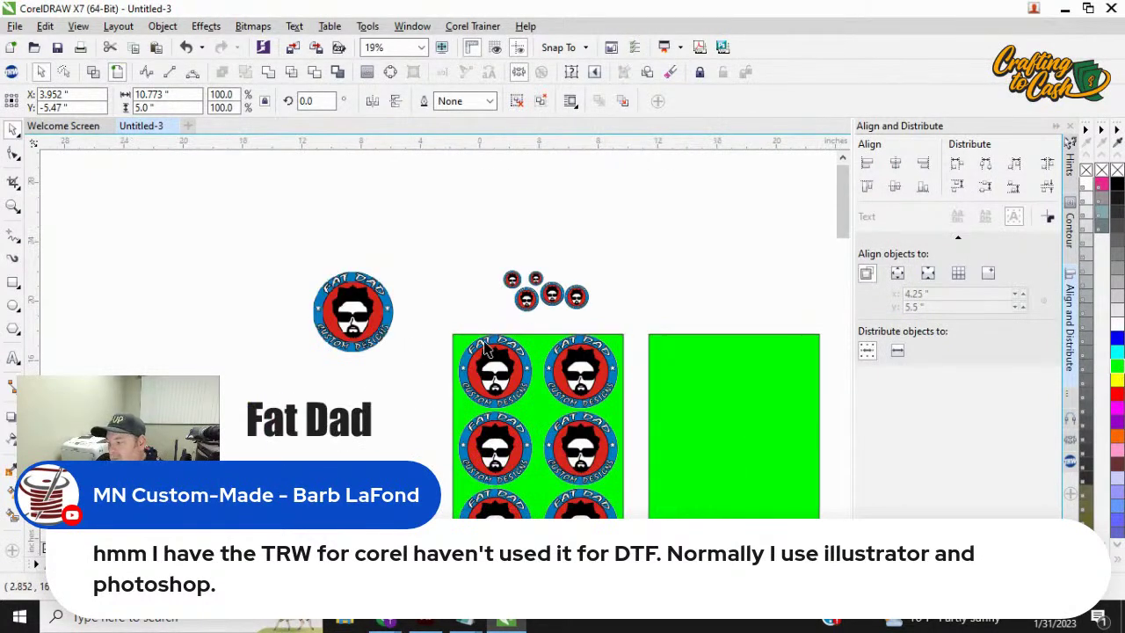
scroll(534, 355, "up", 2)
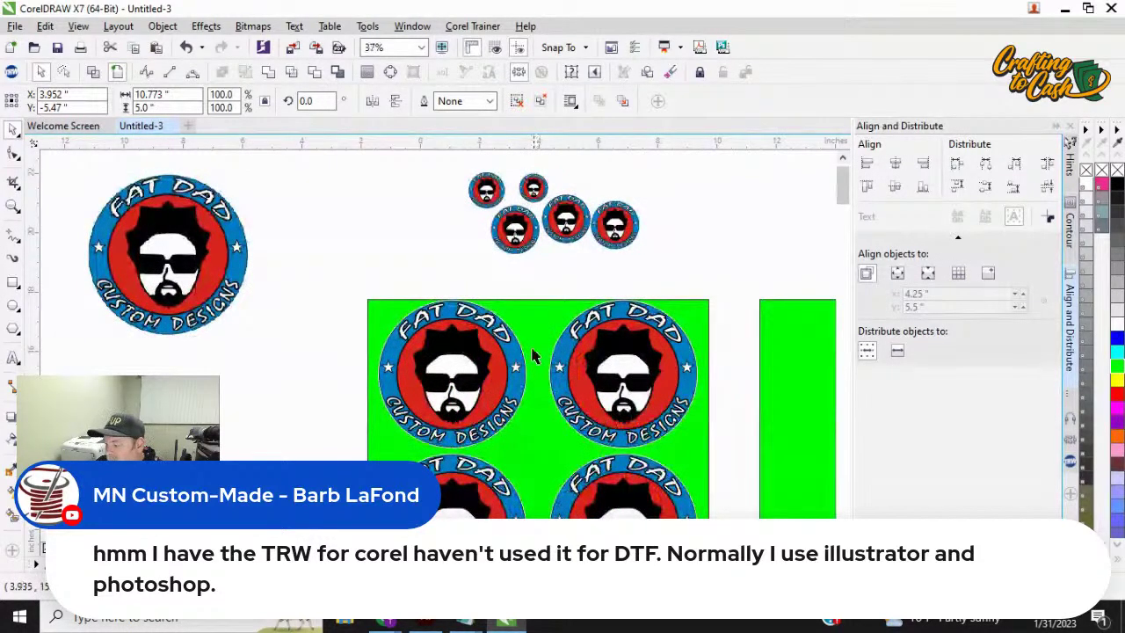
scroll(533, 356, "down", 2)
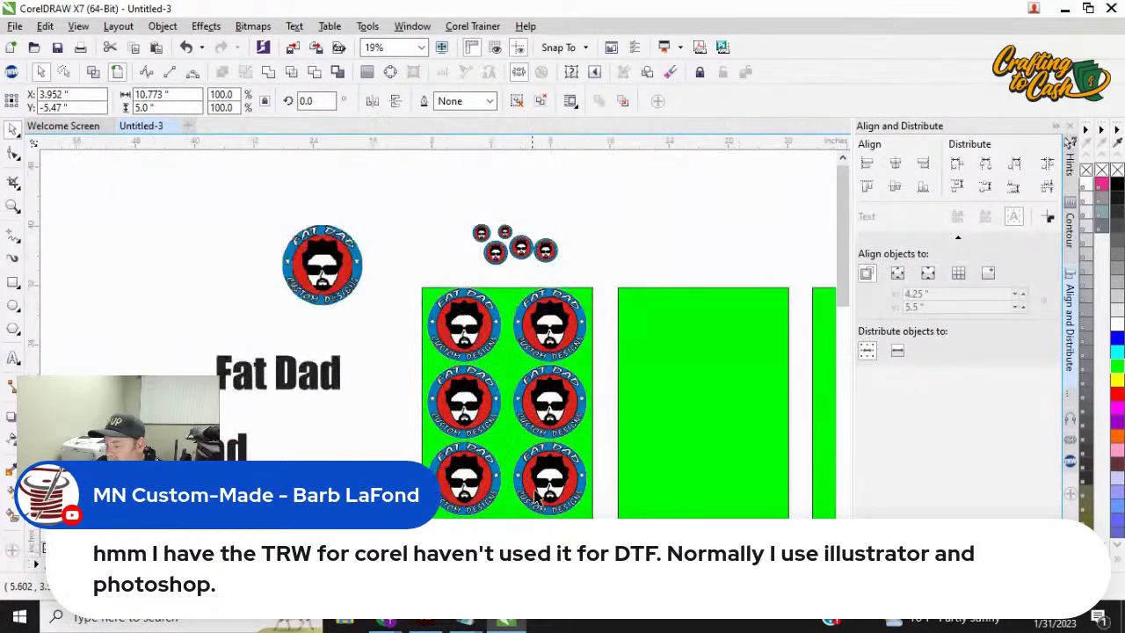
scroll(519, 356, "down", 1)
scroll(519, 356, "up", 1)
scroll(514, 509, "up", 2)
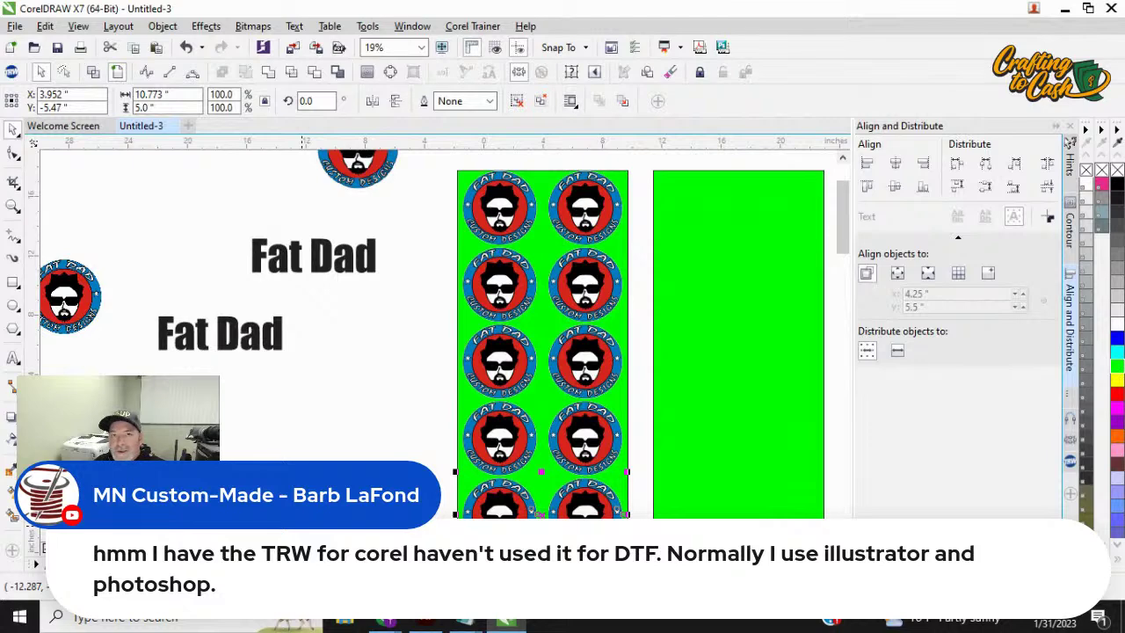
scroll(486, 290, "up", 3)
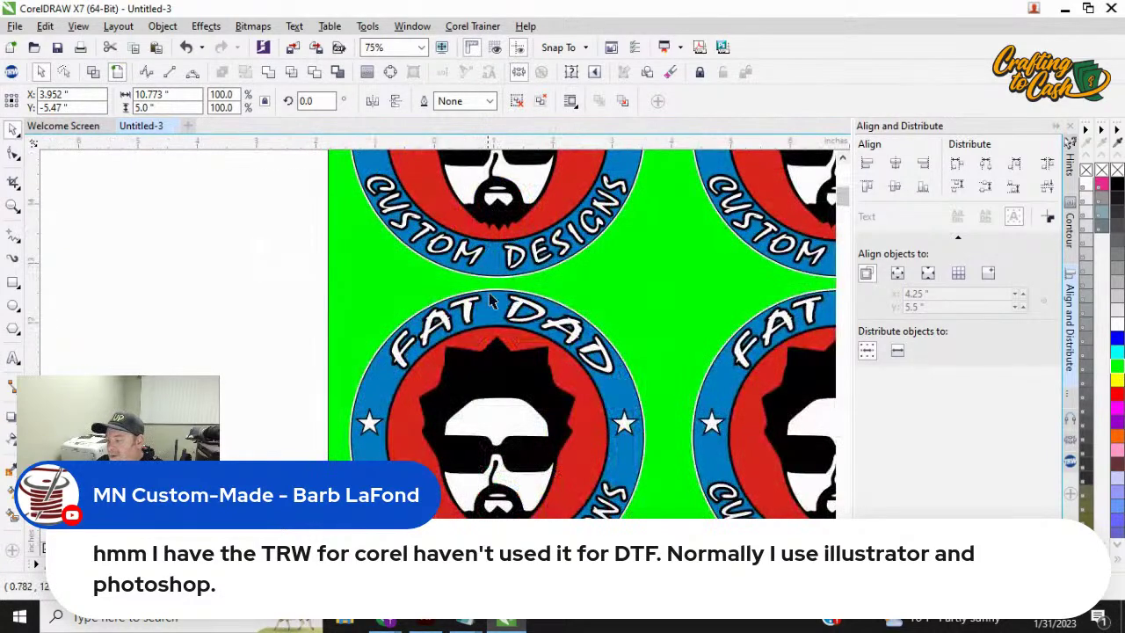
scroll(475, 298, "down", 2)
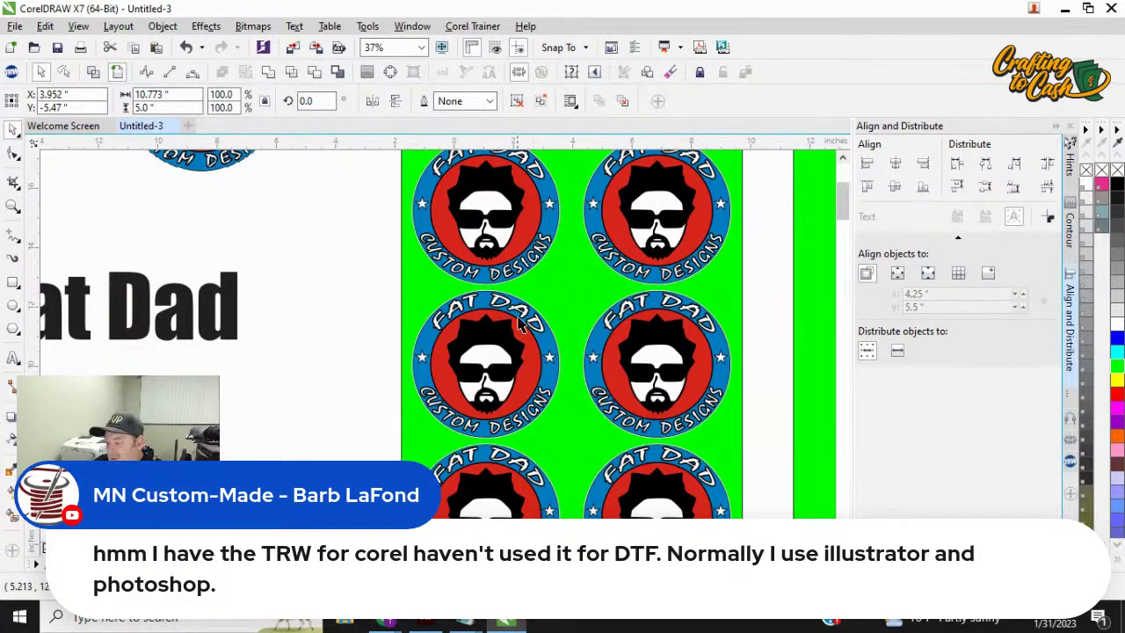
left_click(489, 211)
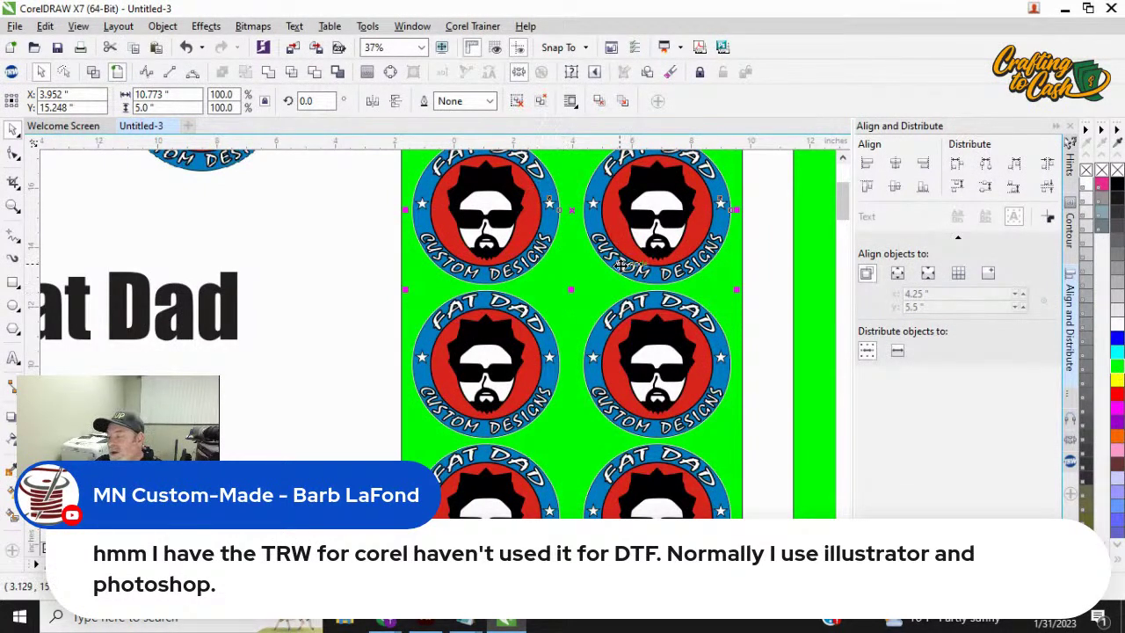
left_click(368, 295)
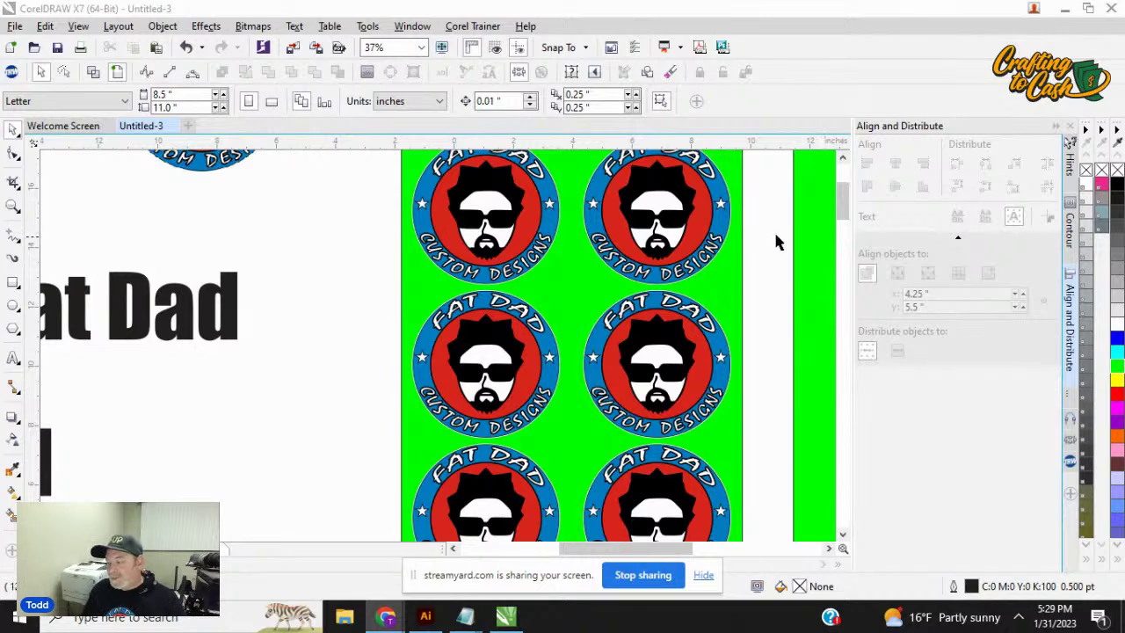
left_click(657, 205)
key("Escape")
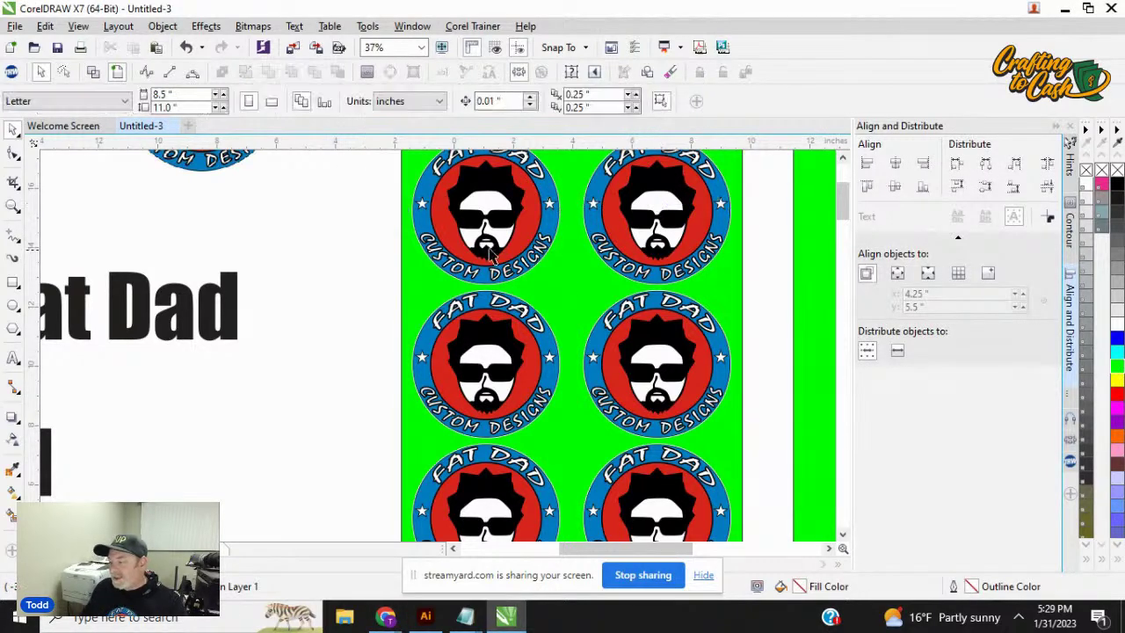
Step: Undo the four duplicated rows of logo pairs on the first green rectangle
scroll(499, 246, "down", 2)
left_click(482, 502)
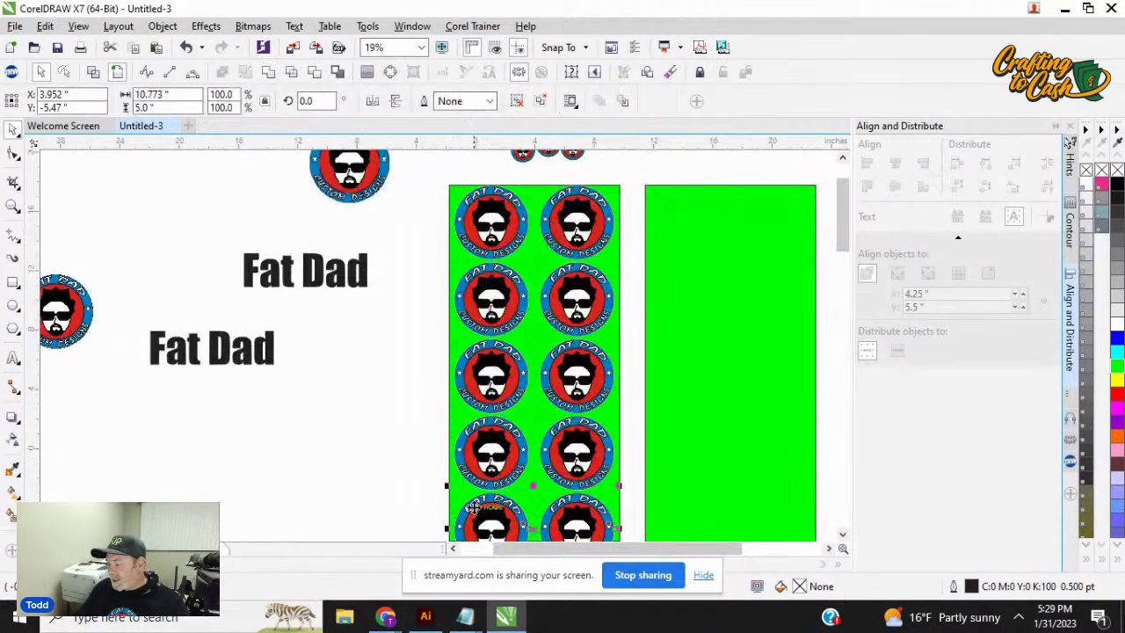
key("ctrl+z")
key("ctrl+z")
key("ctrl+z")
key("ctrl+z")
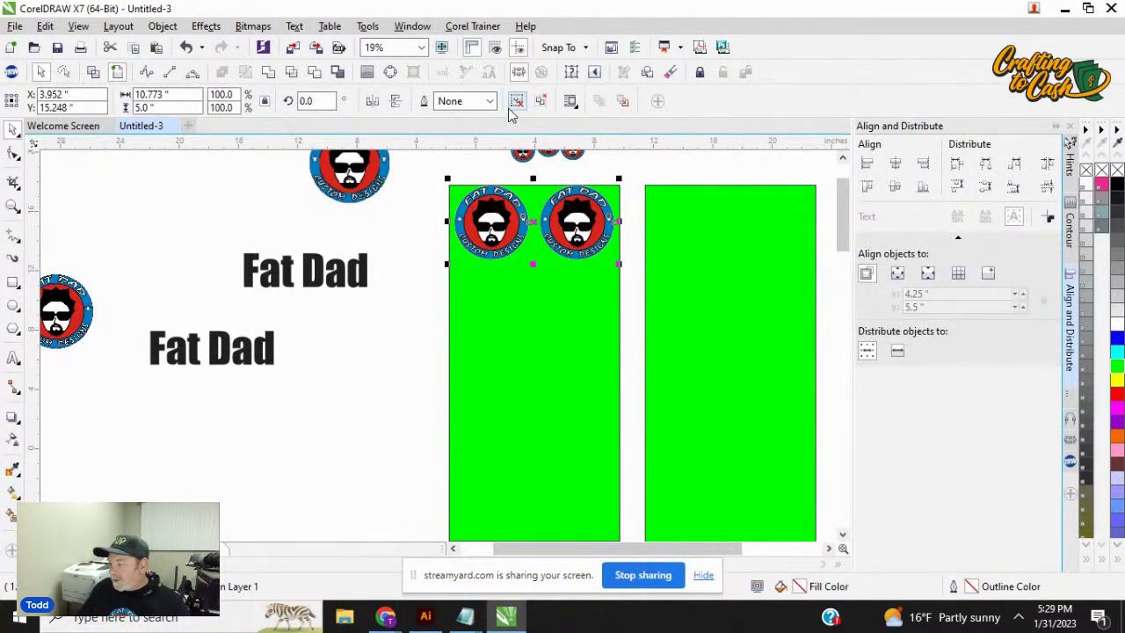
Step: Ungroup the remaining logo pair and delete the right 5 in copy
left_click_drag(431, 171, 521, 314)
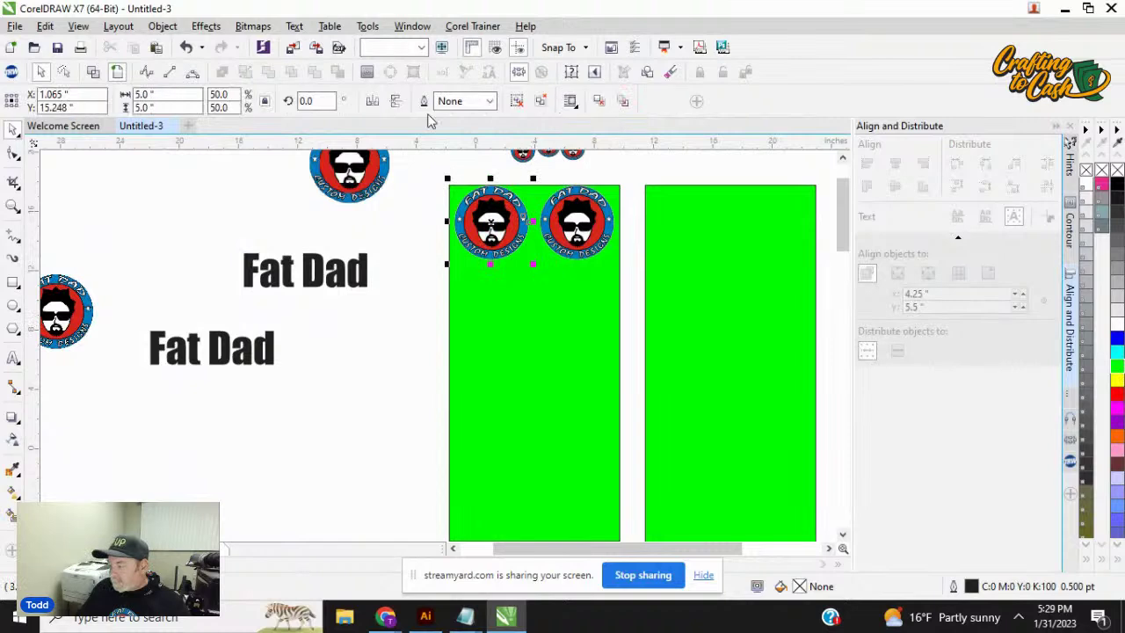
left_click_drag(618, 201, 535, 199)
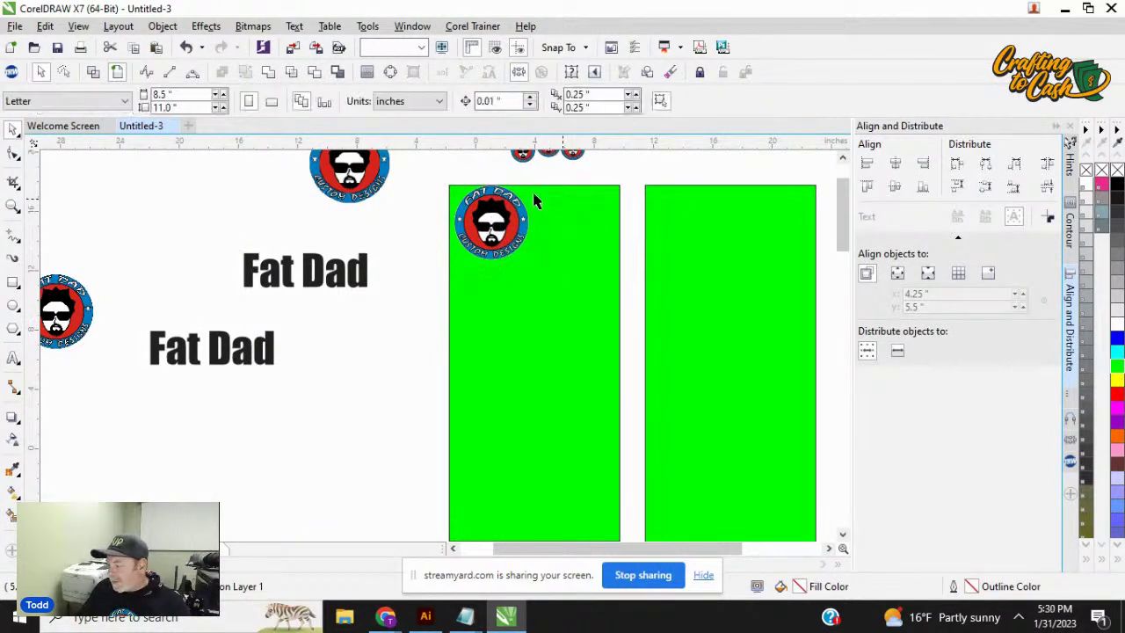
Step: Try the remaining logo on the first green rectangle at 8 in wide, and set its width to 6 in
left_click(490, 289)
left_click(490, 225)
double_click(167, 94)
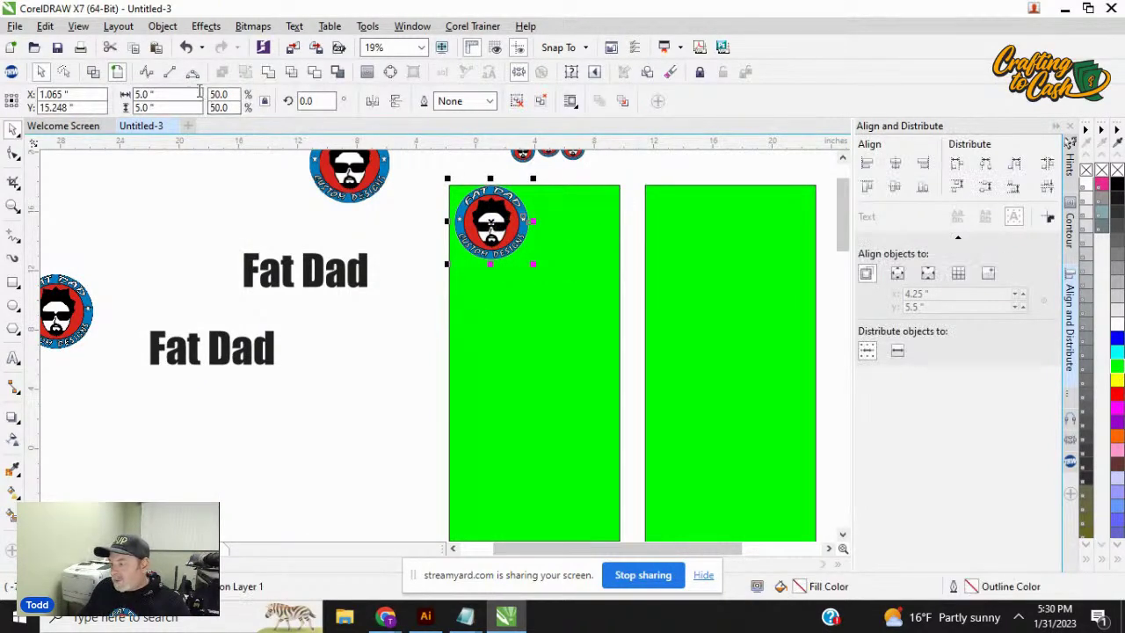
type("8")
key("Return")
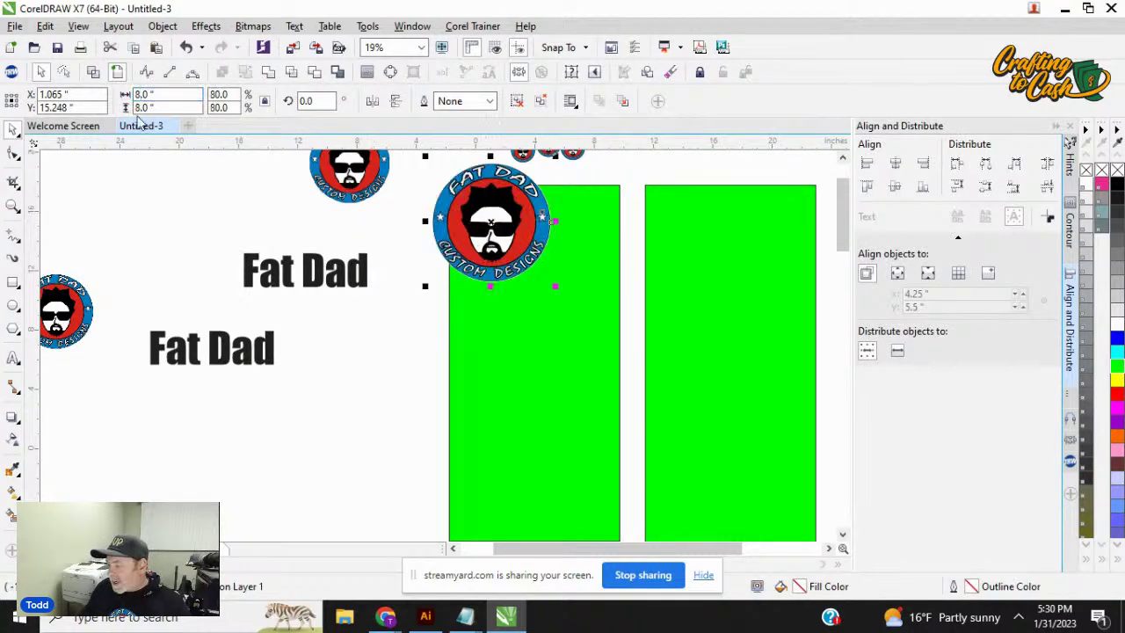
double_click(167, 94)
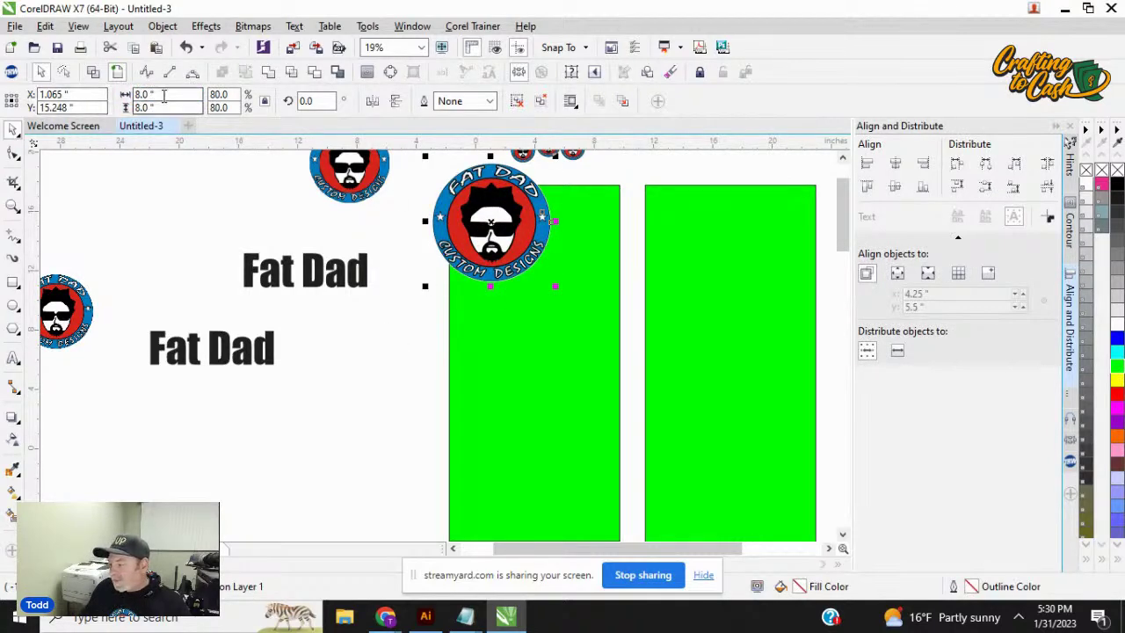
type("6")
key("Return")
Step: Duplicate the 6 in logo diagonally down to the right so the two circles nest across the first green rectangle
left_click_drag(480, 216, 540, 307)
scroll(549, 274, "up", 2)
scroll(549, 276, "up", 2)
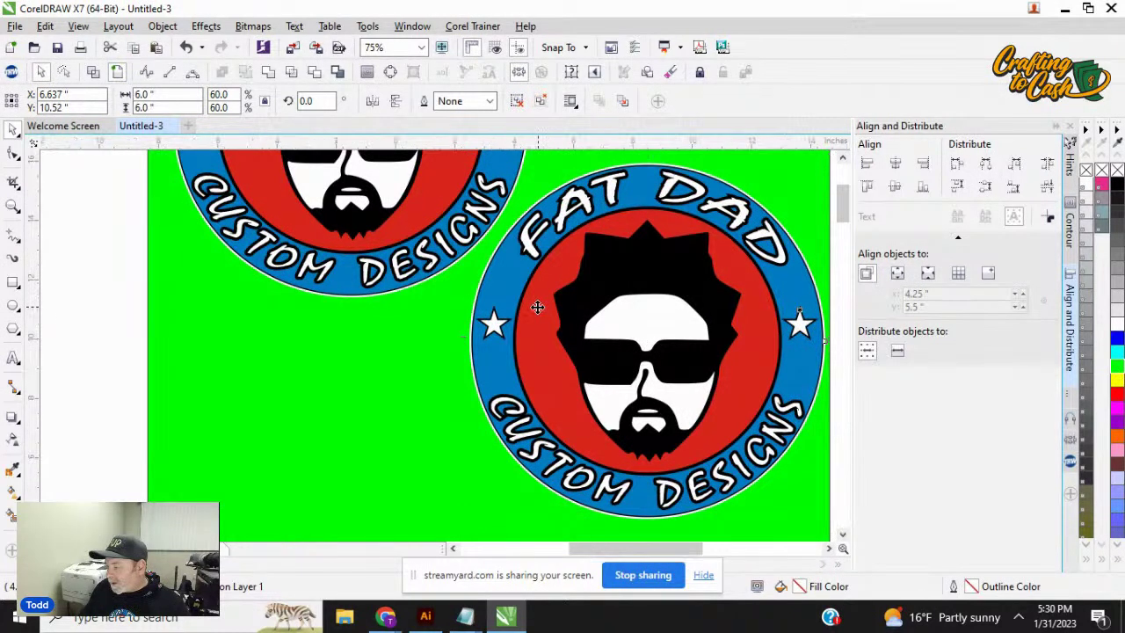
scroll(536, 305, "down", 4)
Step: Duplicate the staggered pair of 6 in logos directly below and shift the copy slightly down and left
left_click_drag(406, 207, 585, 360)
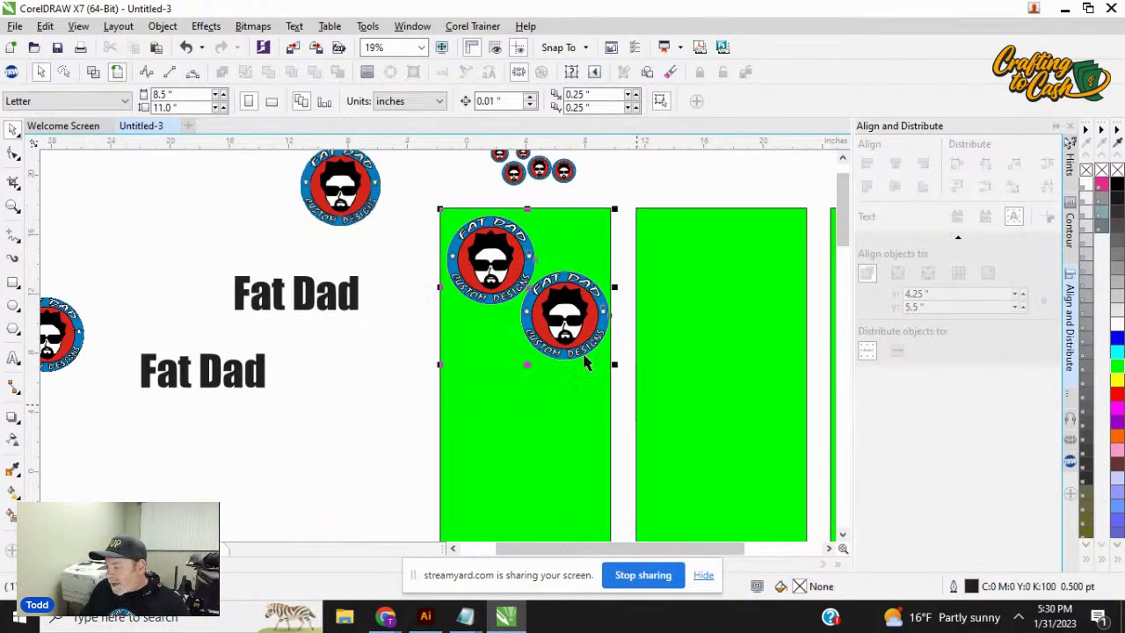
left_click_drag(523, 274, 523, 369)
right_click(520, 369)
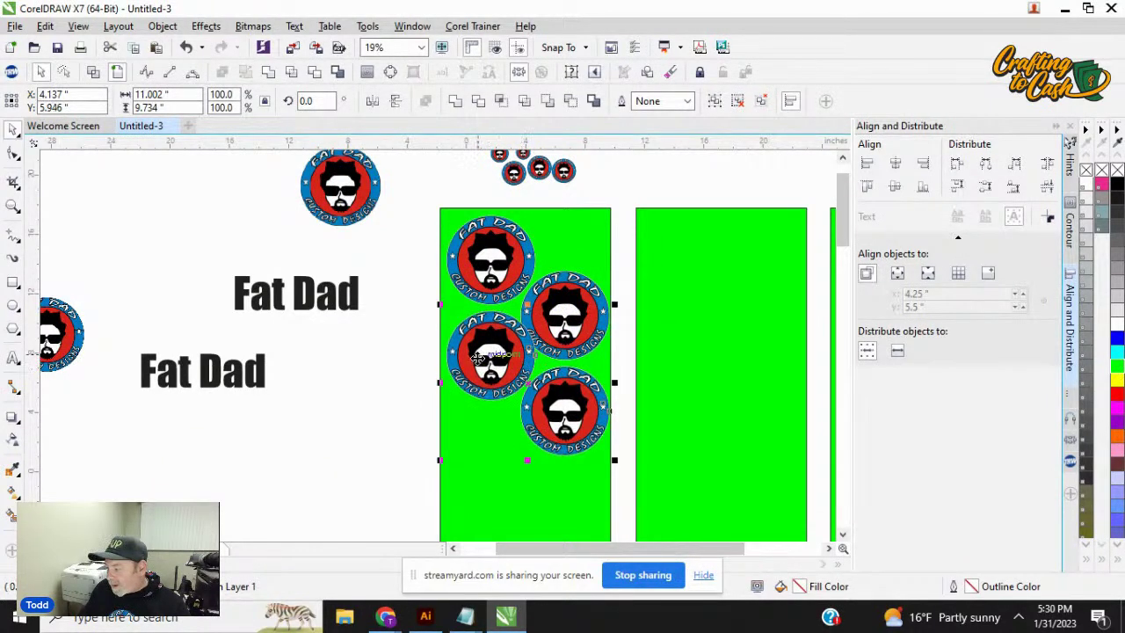
left_click_drag(477, 352, 473, 363)
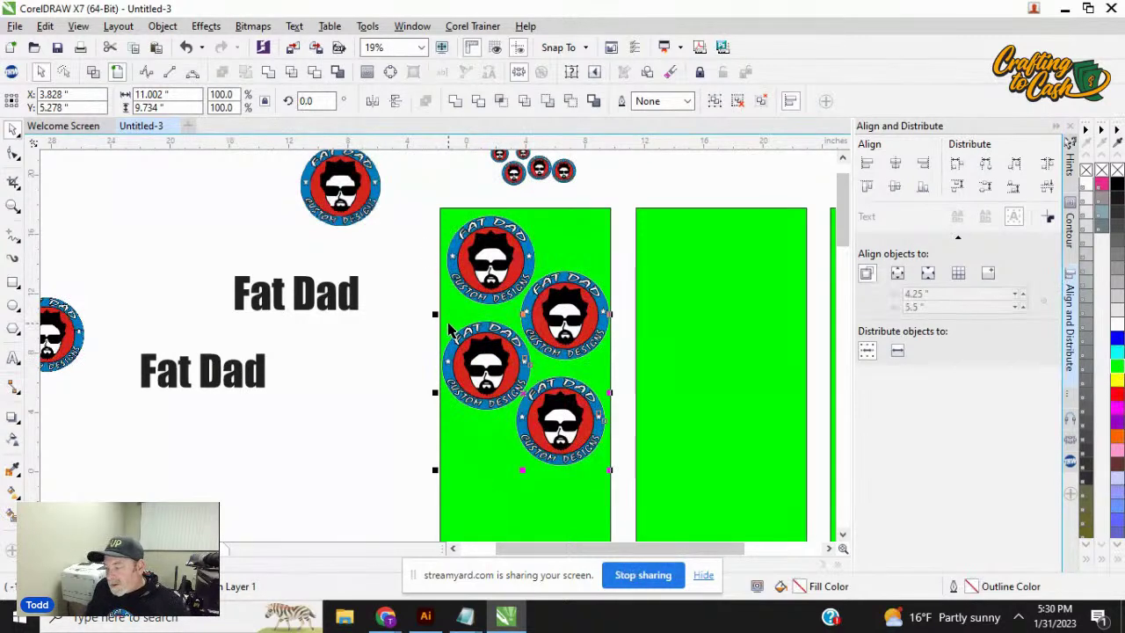
left_click(414, 325)
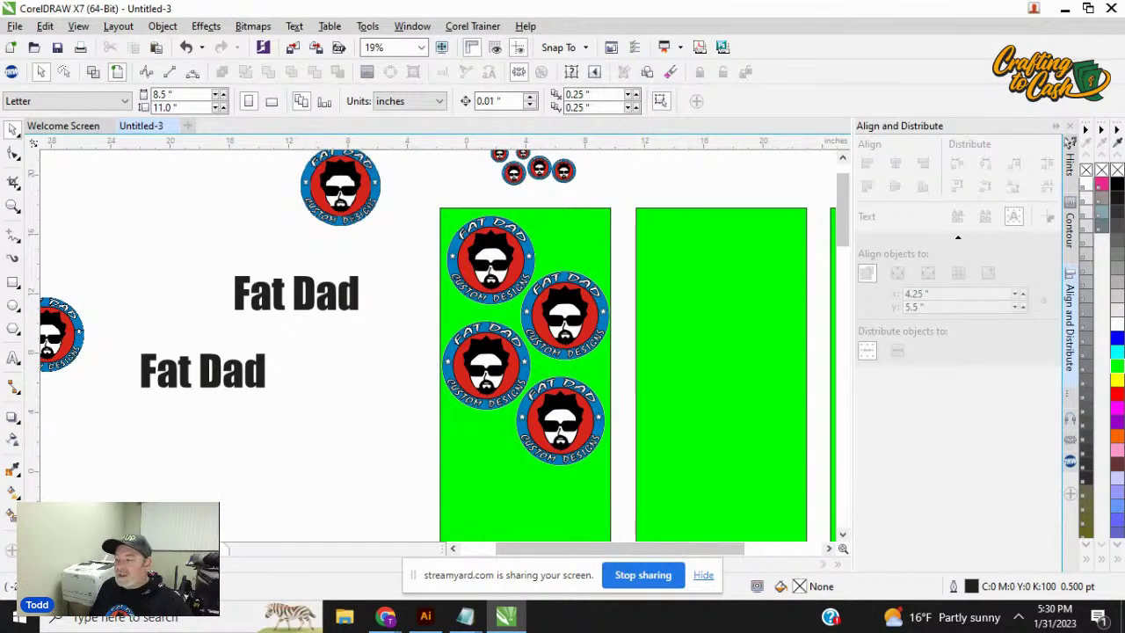
Step: Move the upper right 6 in logo toward the upper left one so their white borders almost touch
key("alt+Tab")
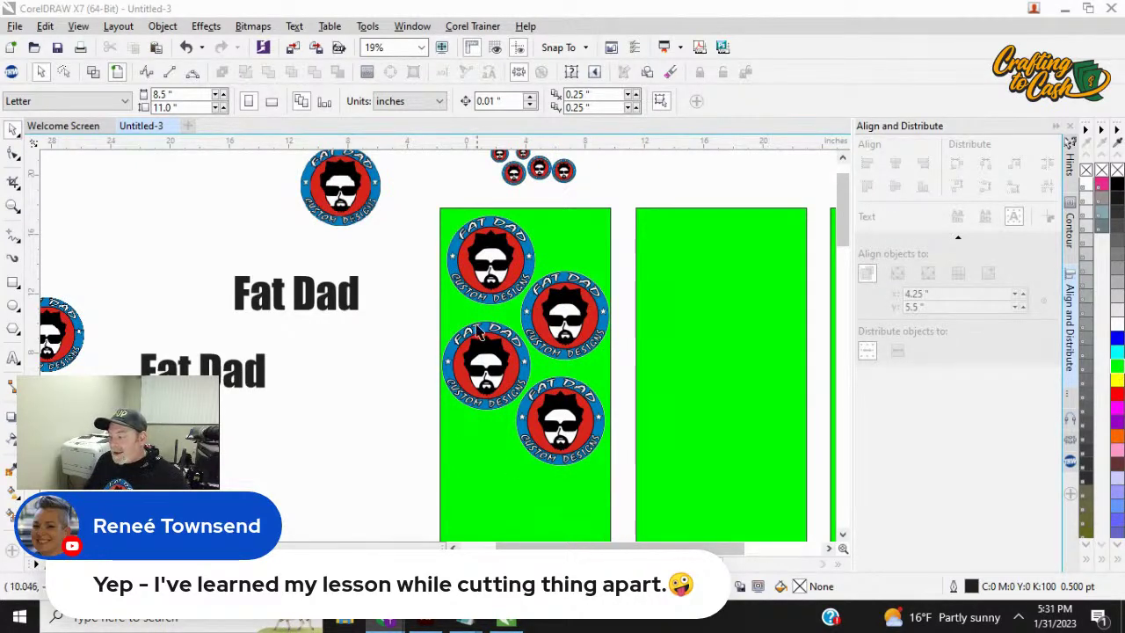
scroll(501, 294, "up", 6)
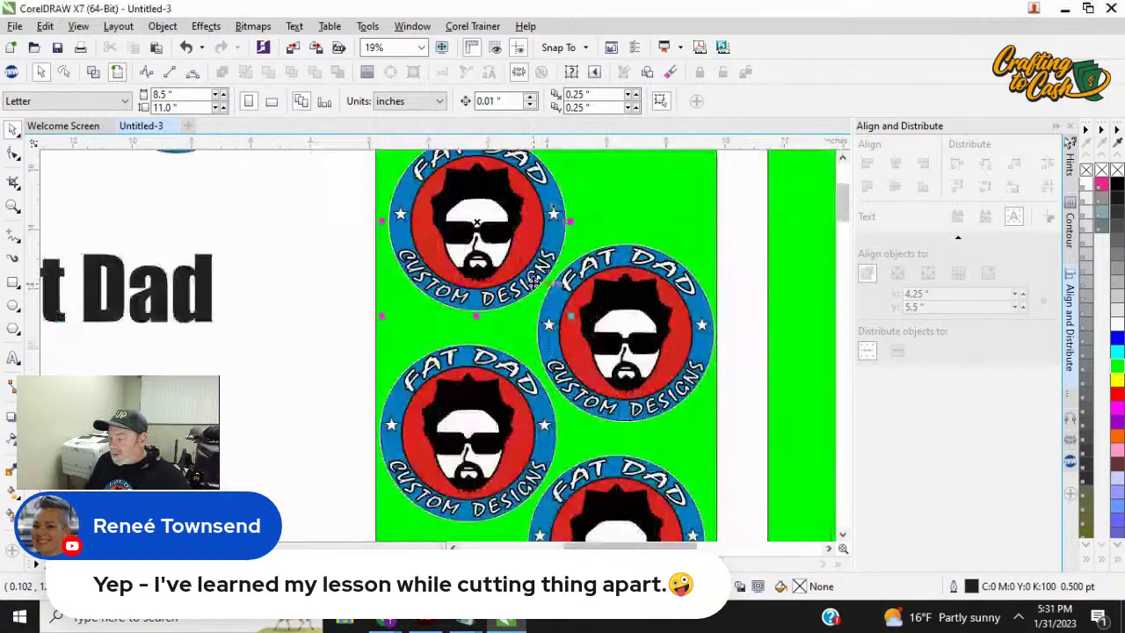
left_click(578, 271)
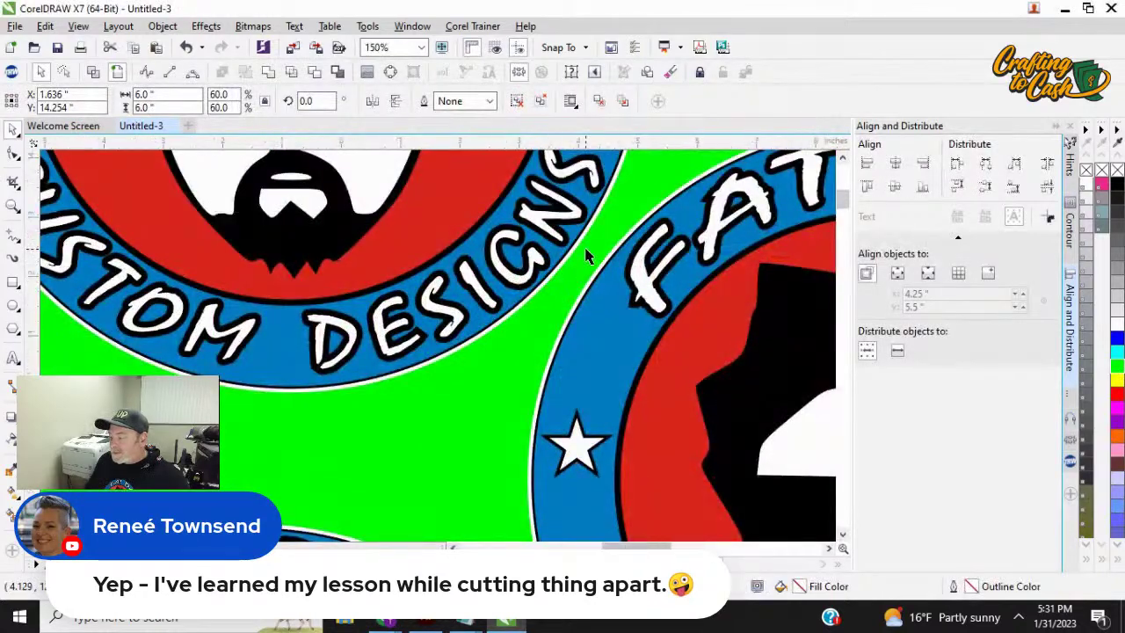
scroll(585, 254, "down", 2)
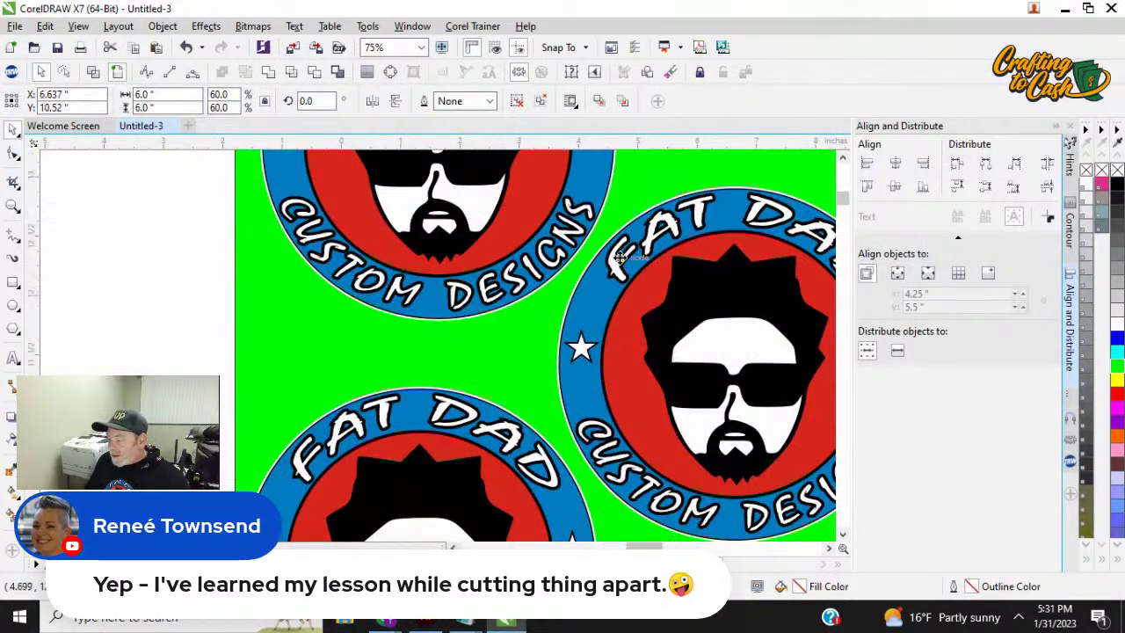
scroll(618, 262, "up", 2)
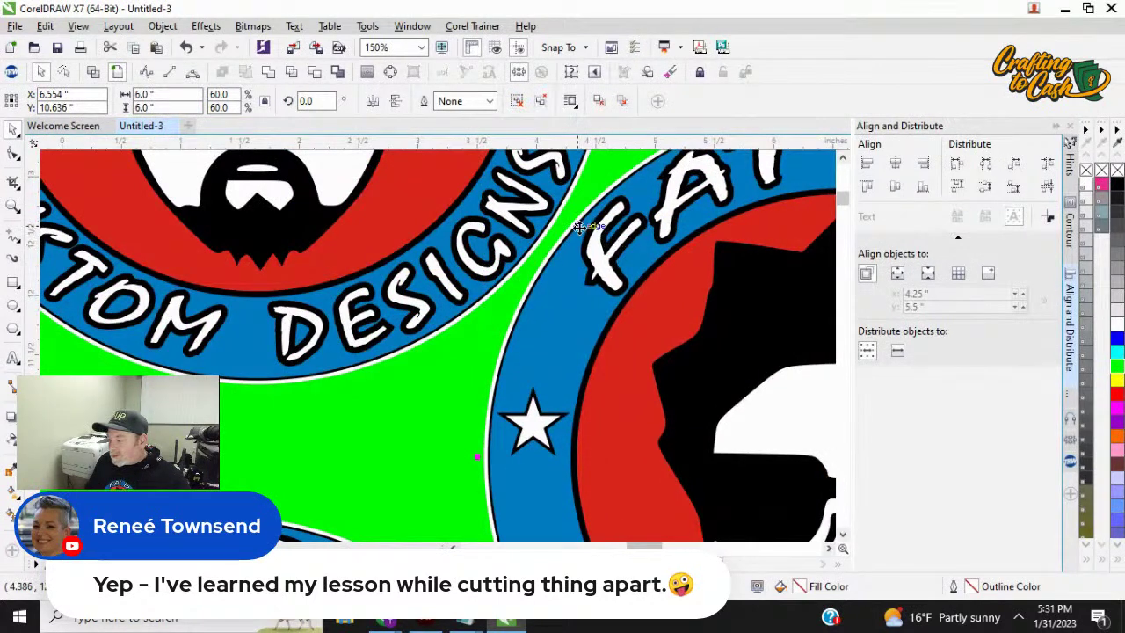
left_click_drag(585, 255, 583, 247)
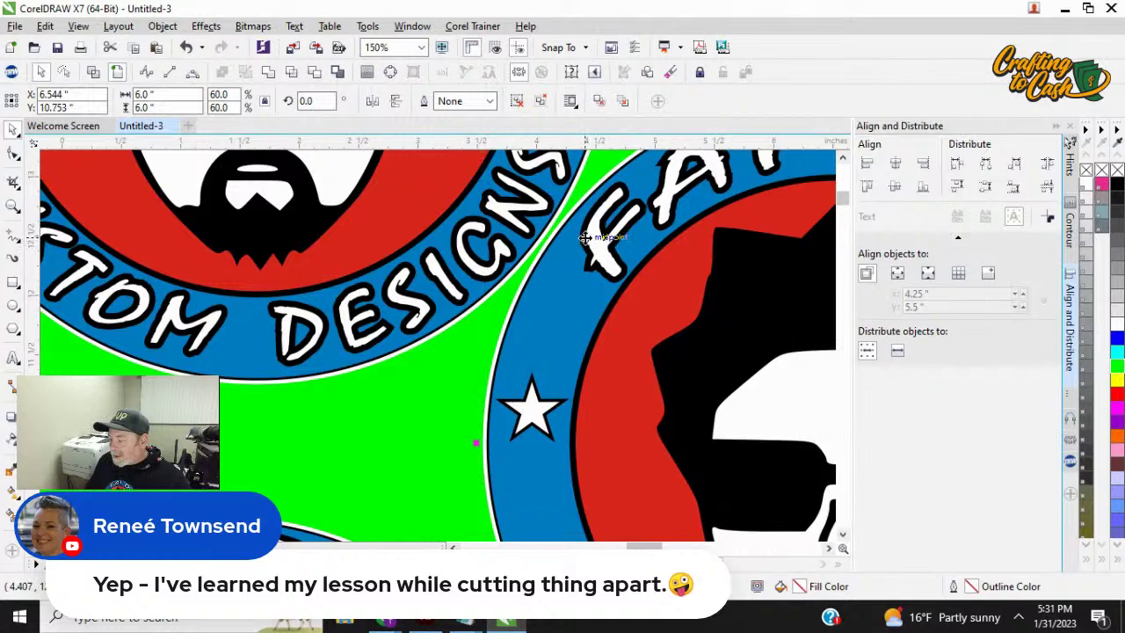
Step: Examine the narrow gap between the nested 6 in logos to judge how easily they could be cut apart
scroll(525, 242, "up", 2)
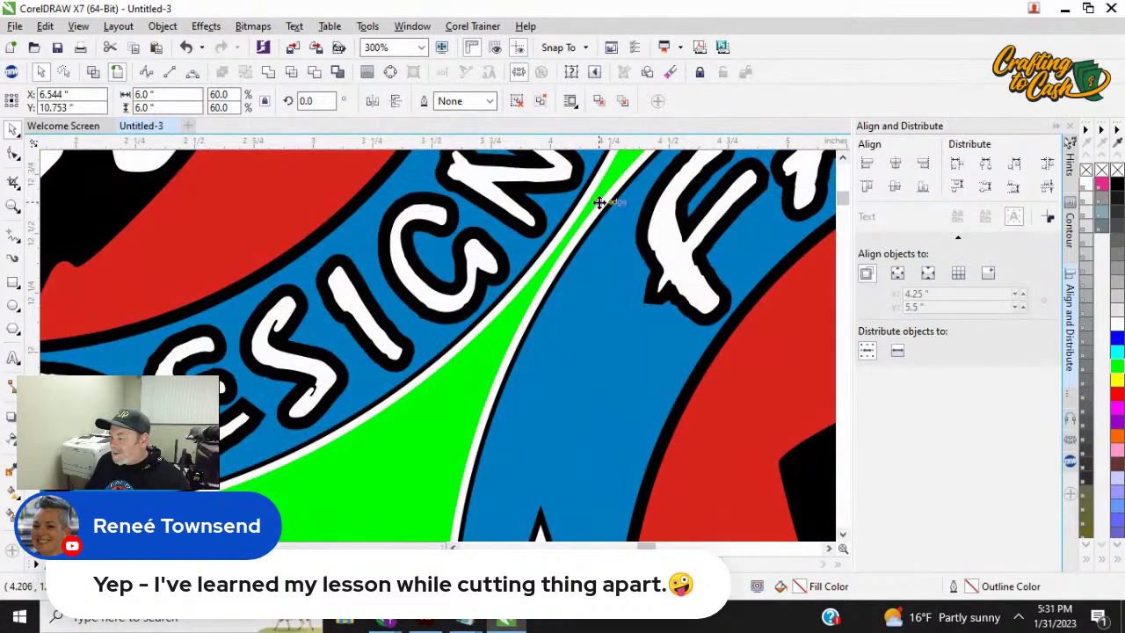
scroll(562, 256, "down", 2)
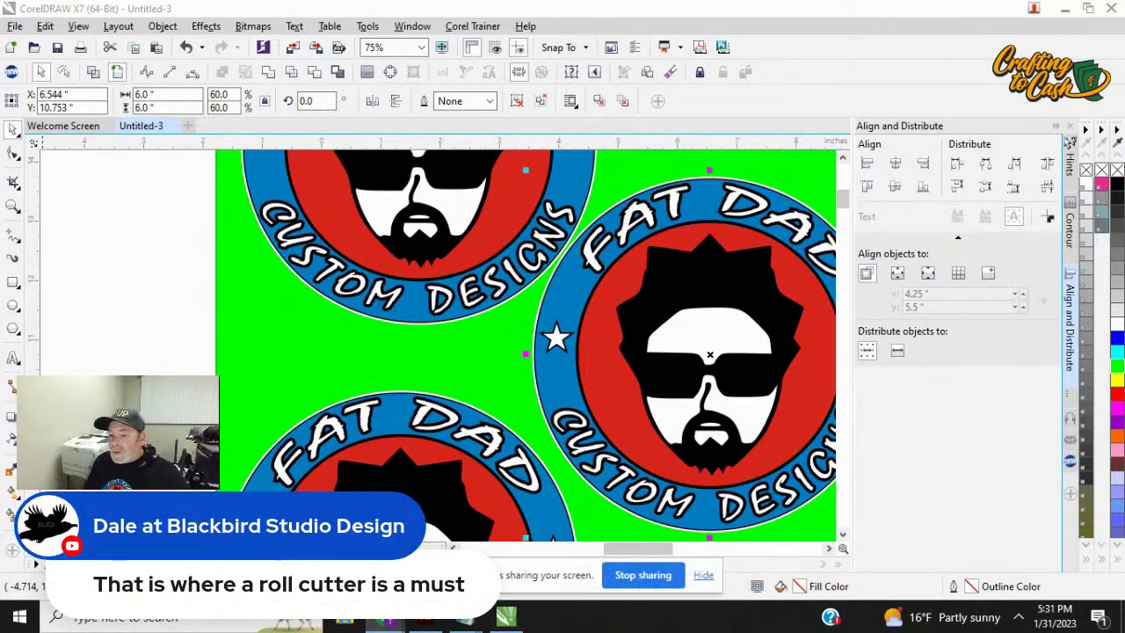
scroll(365, 330, "down", 3)
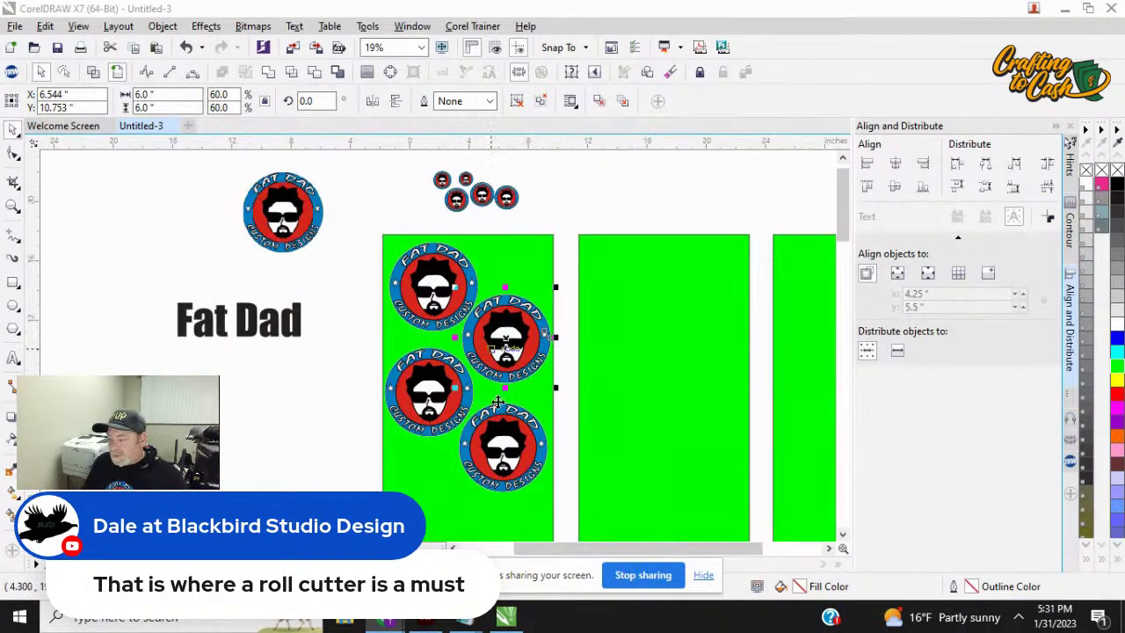
left_click(363, 320)
scroll(490, 312, "up", 3)
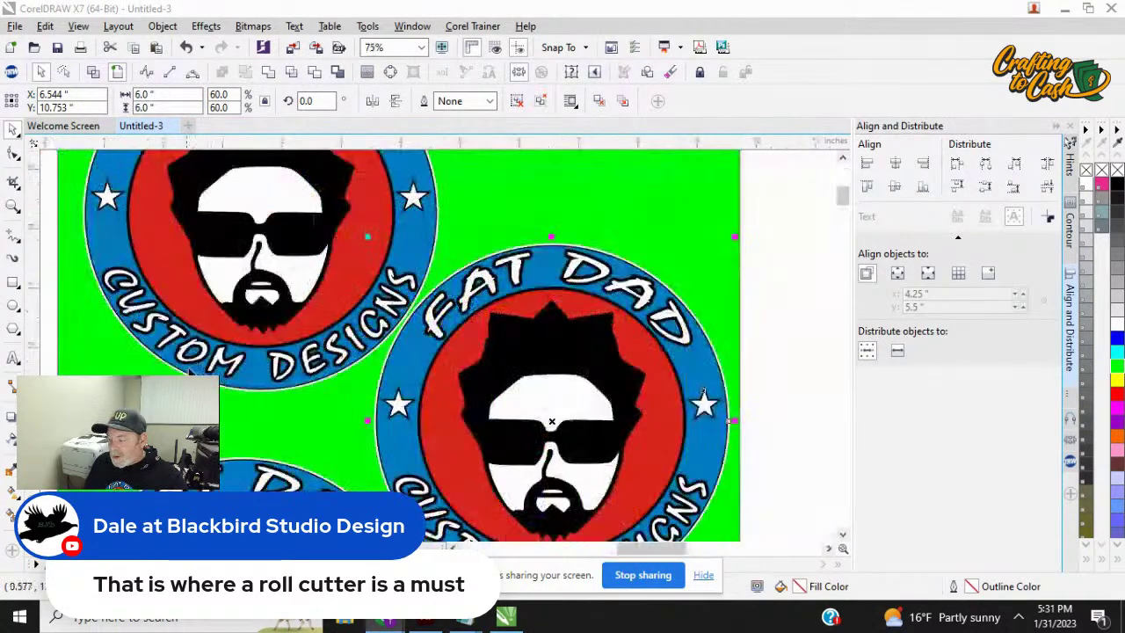
scroll(444, 271, "down", 2)
scroll(444, 271, "up", 2)
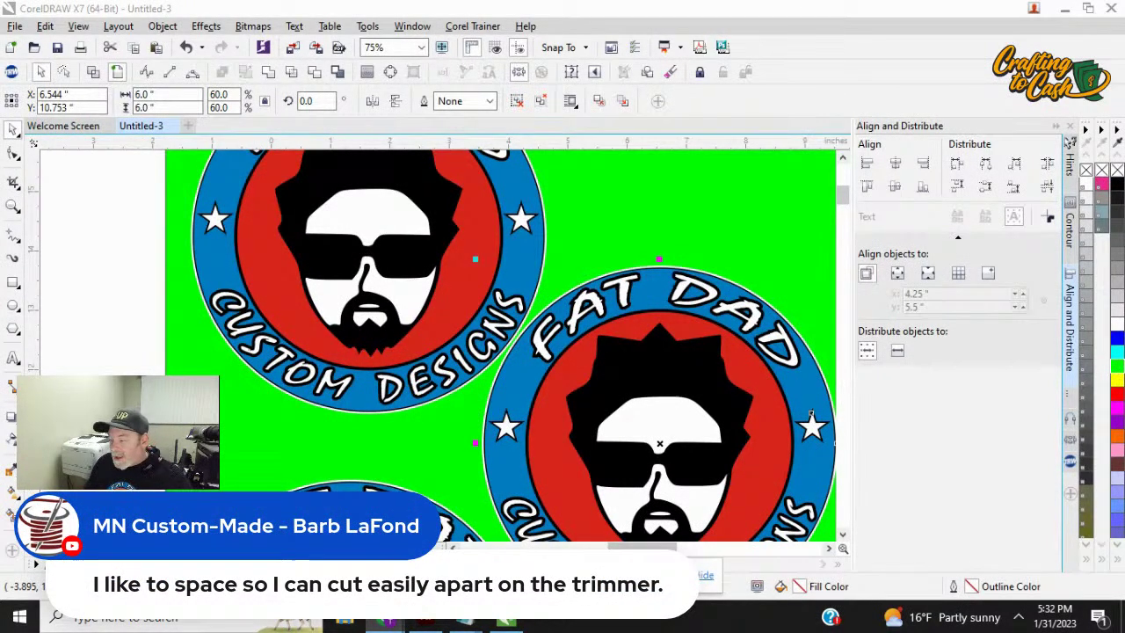
Step: Shift the first logo up toward the upper left corner of its green rectangle and set its width to 3 in
scroll(415, 316, "down", 2)
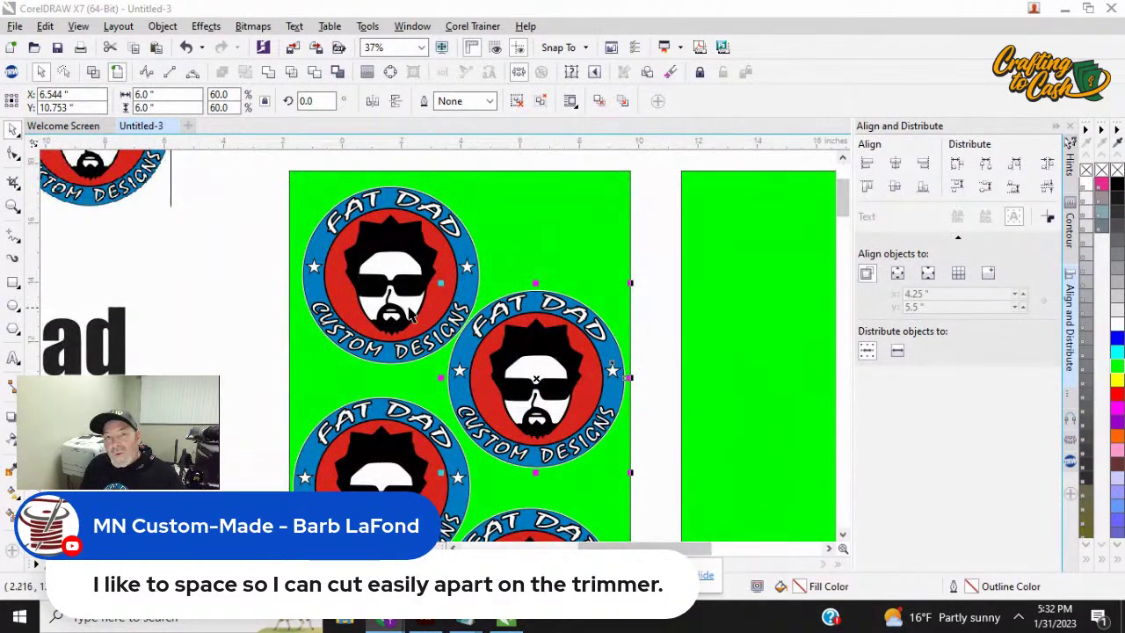
left_click_drag(353, 259, 347, 247)
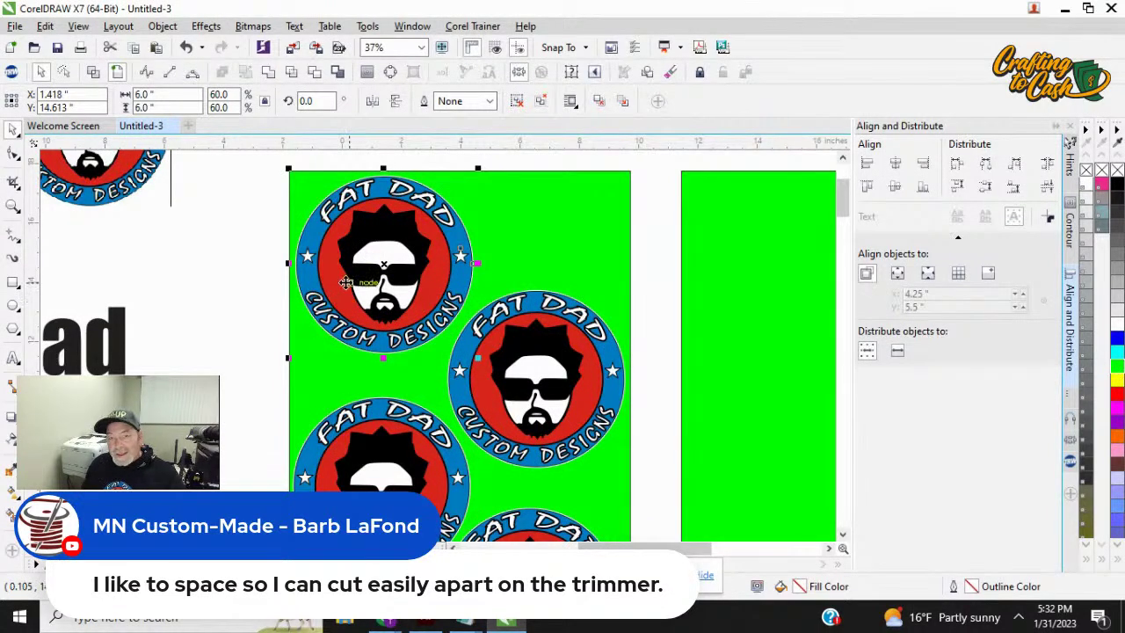
scroll(346, 281, "down", 2)
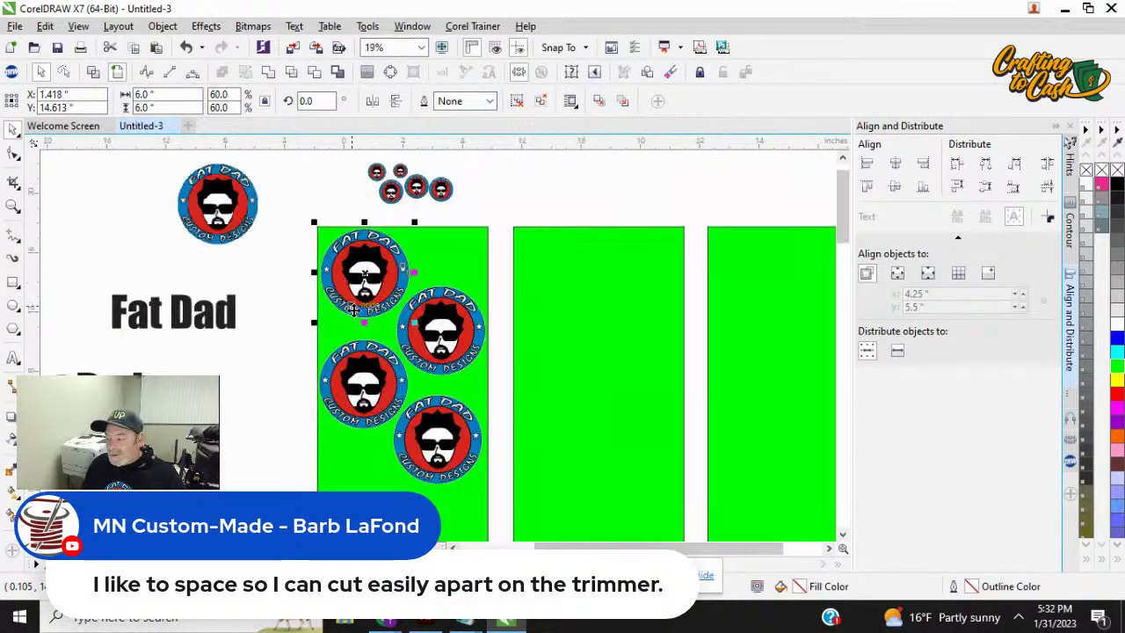
scroll(387, 294, "up", 2)
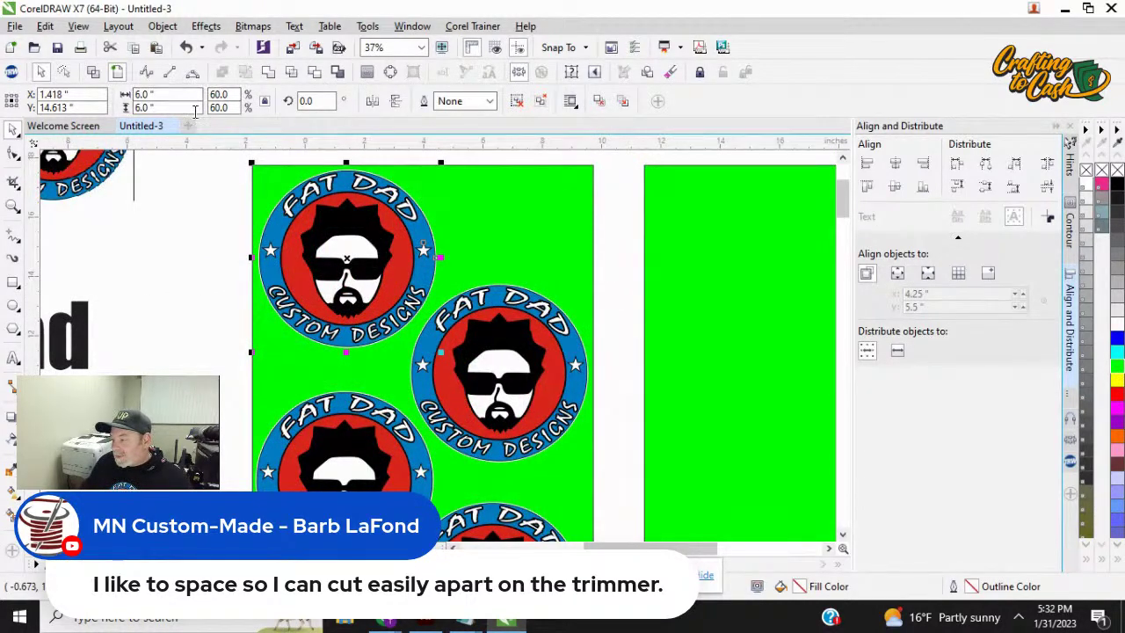
left_click(143, 94)
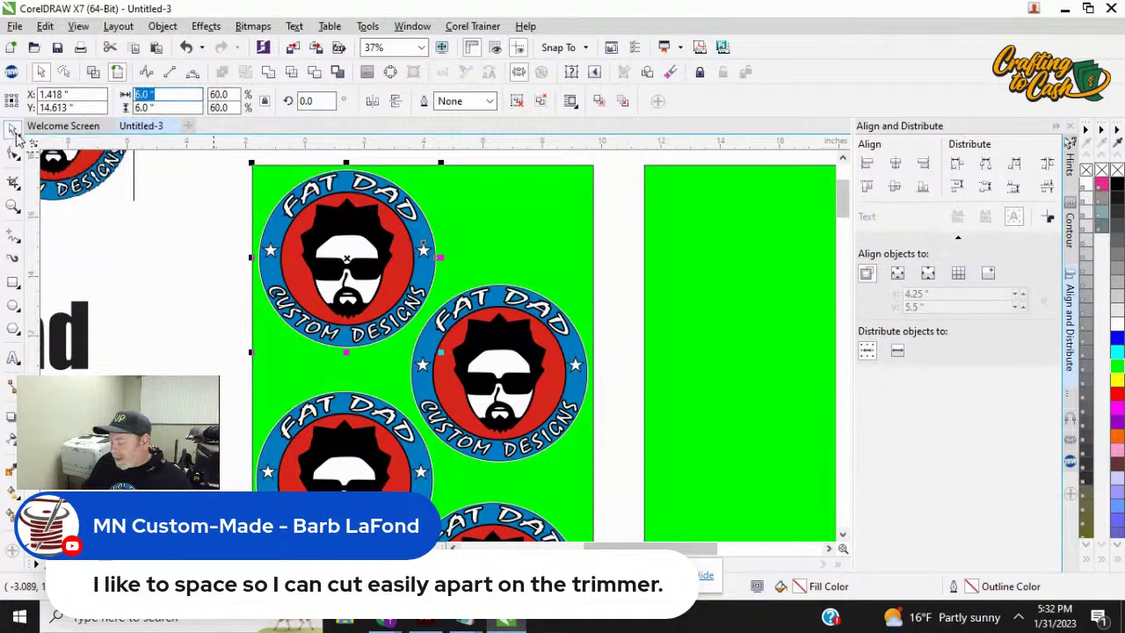
type("3")
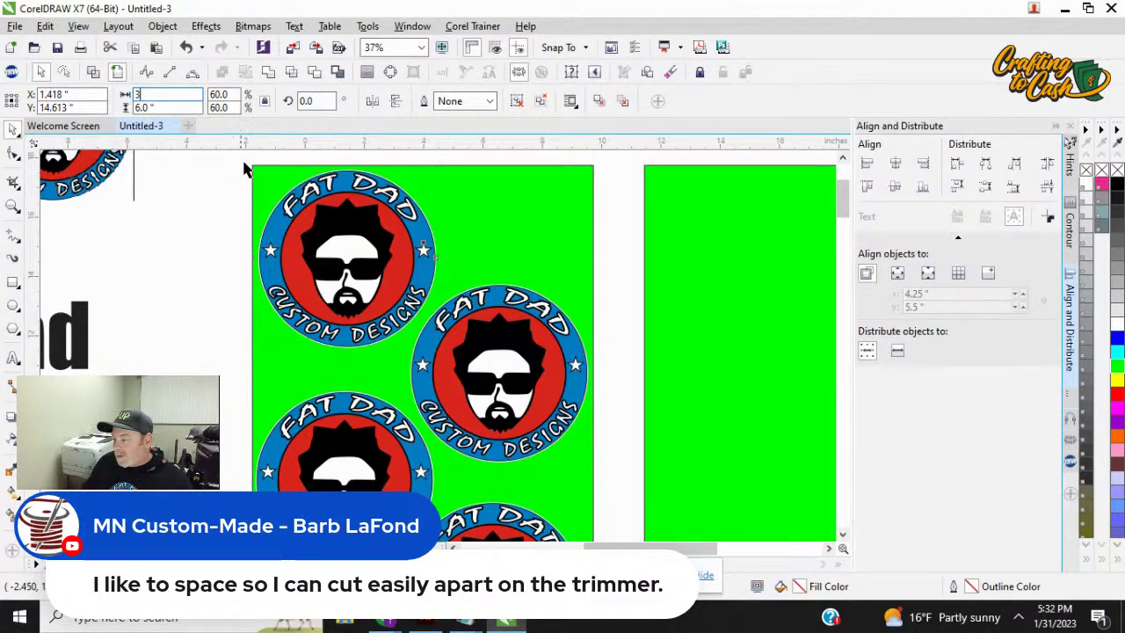
key("Return")
Step: Delete the three remaining 6 in logos from the first green rectangle
left_click(444, 359)
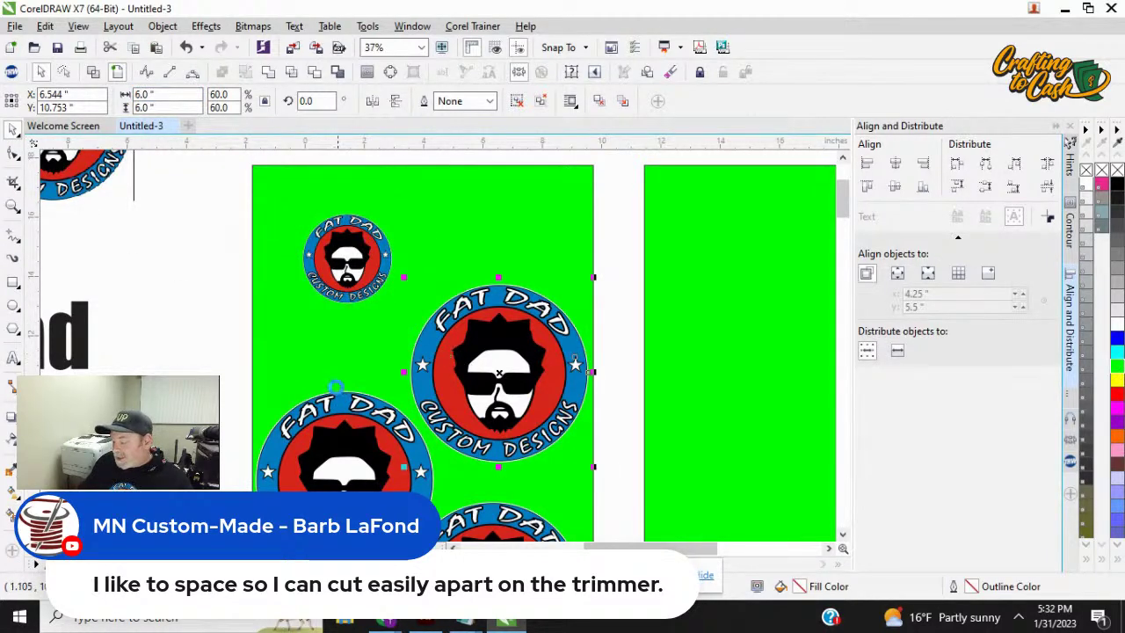
key("Delete")
key("Tab")
key("Delete")
key("Tab")
key("Delete")
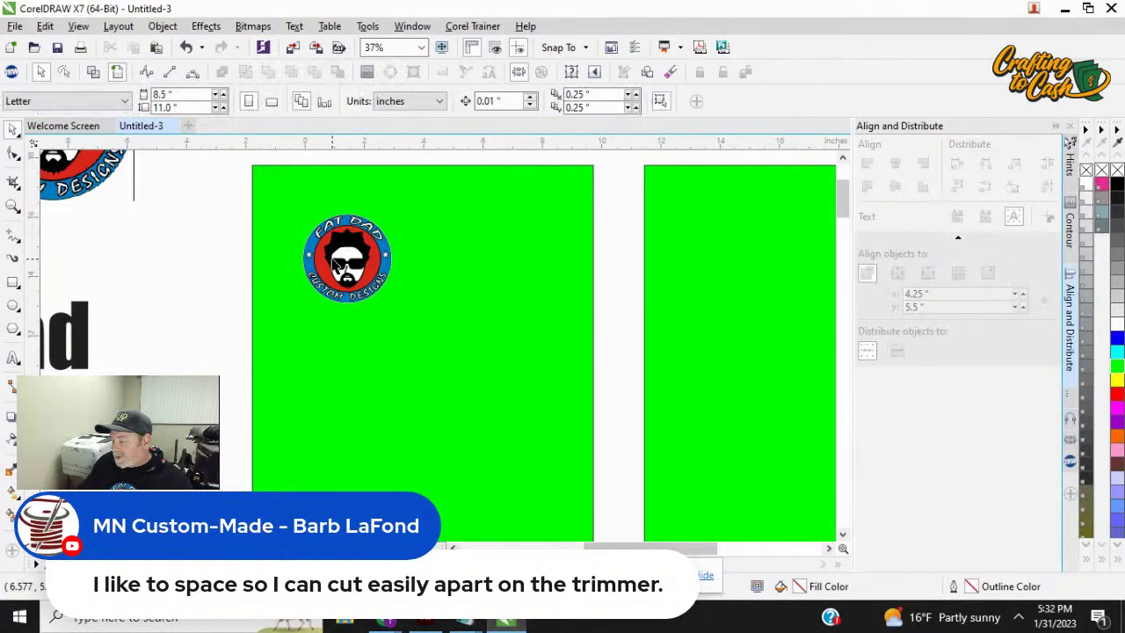
Step: Build a row of three 3 in logos along the first green rectangle's upper edge, moving the third farther right
left_click_drag(337, 263, 380, 209)
key("ctrl+d")
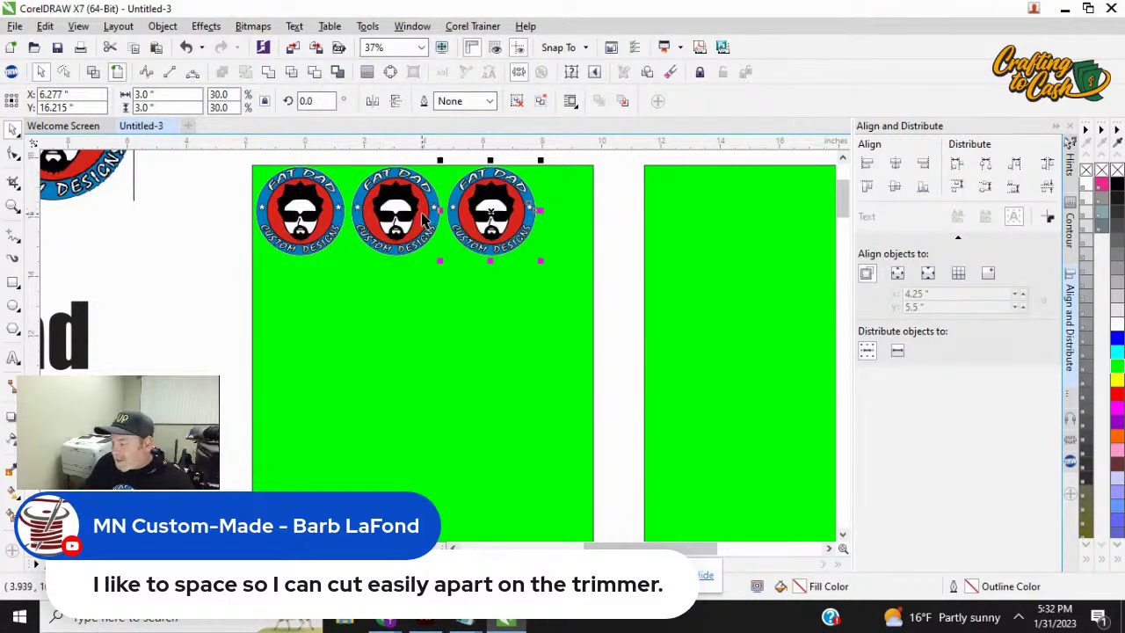
left_click_drag(486, 203, 530, 204)
Step: Distribute the three 3 in logos with equal horizontal spacing and group them as one row
left_click(607, 299)
left_click_drag(607, 299, 227, 169)
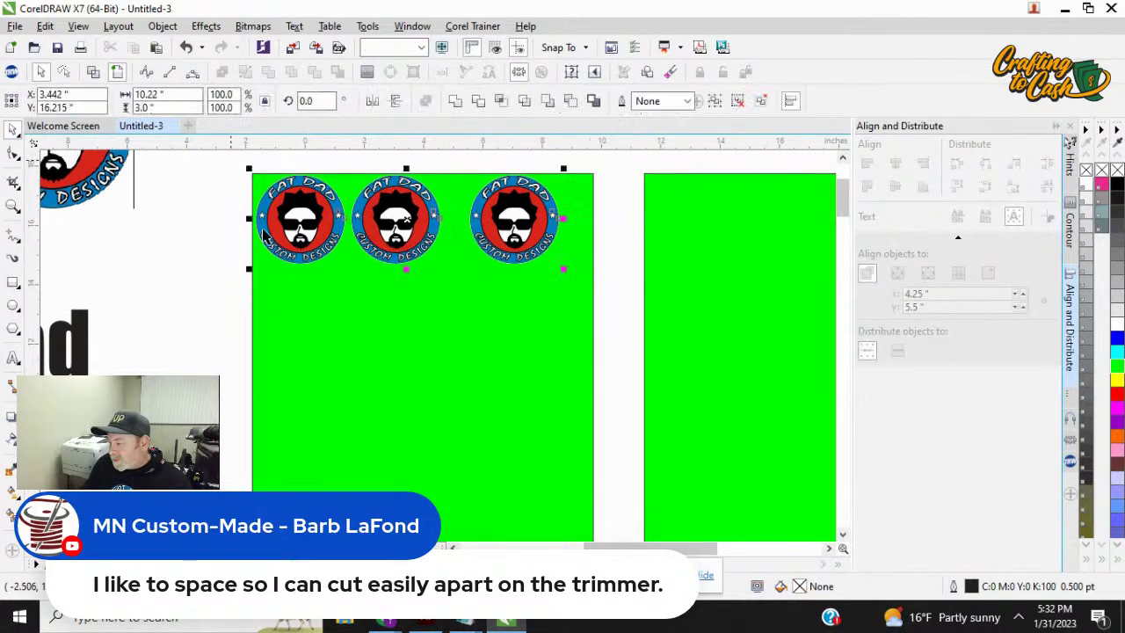
left_click(1046, 164)
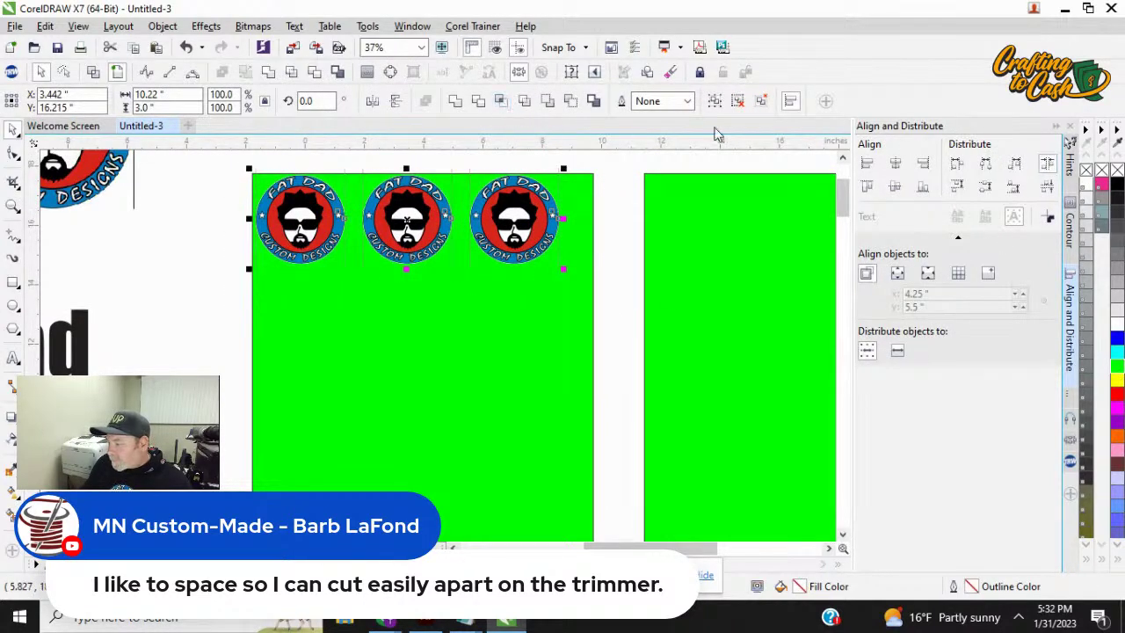
key("ctrl+g")
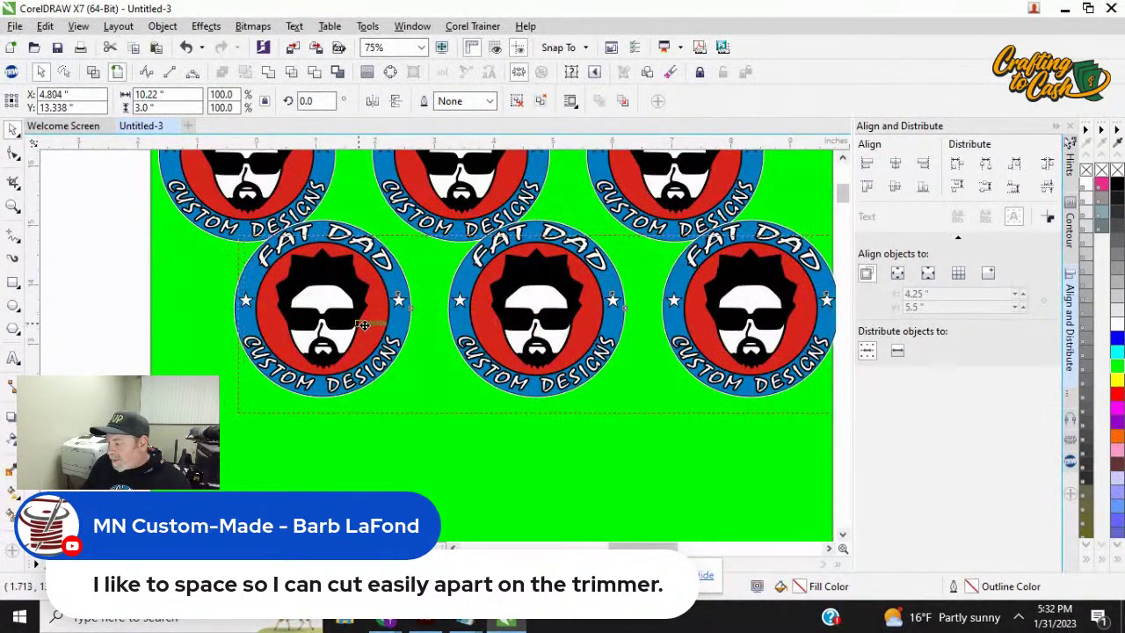
Step: Duplicate the grouped row below with an offset to the right, and copy both rows below to make four staggered rows
left_click_drag(361, 315, 366, 329)
scroll(352, 299, "down", 3)
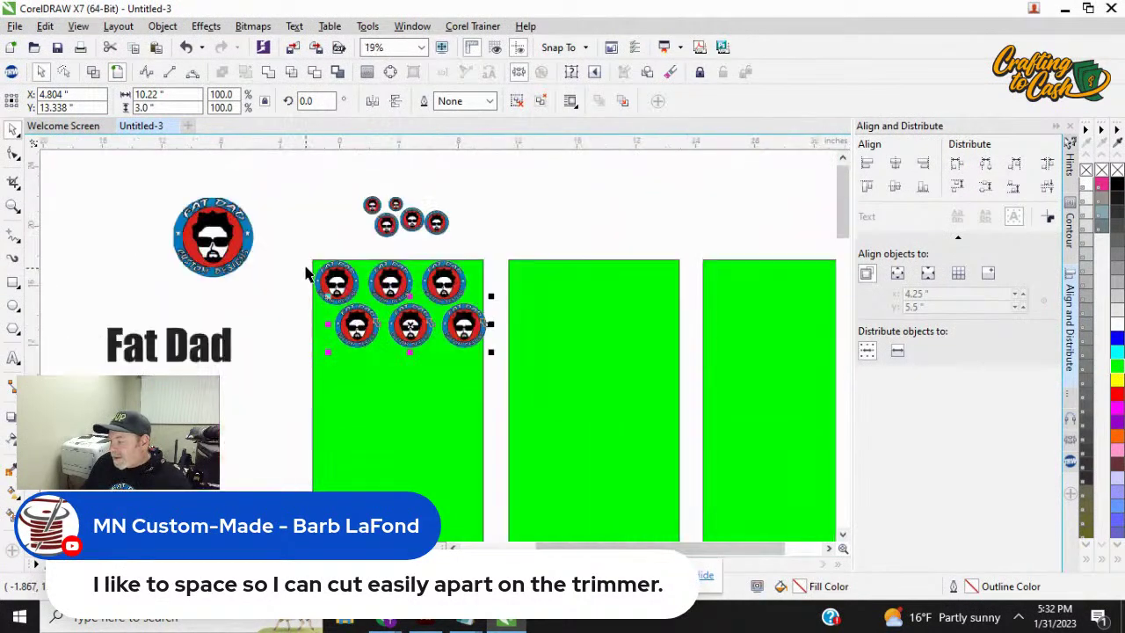
left_click_drag(299, 245, 501, 379)
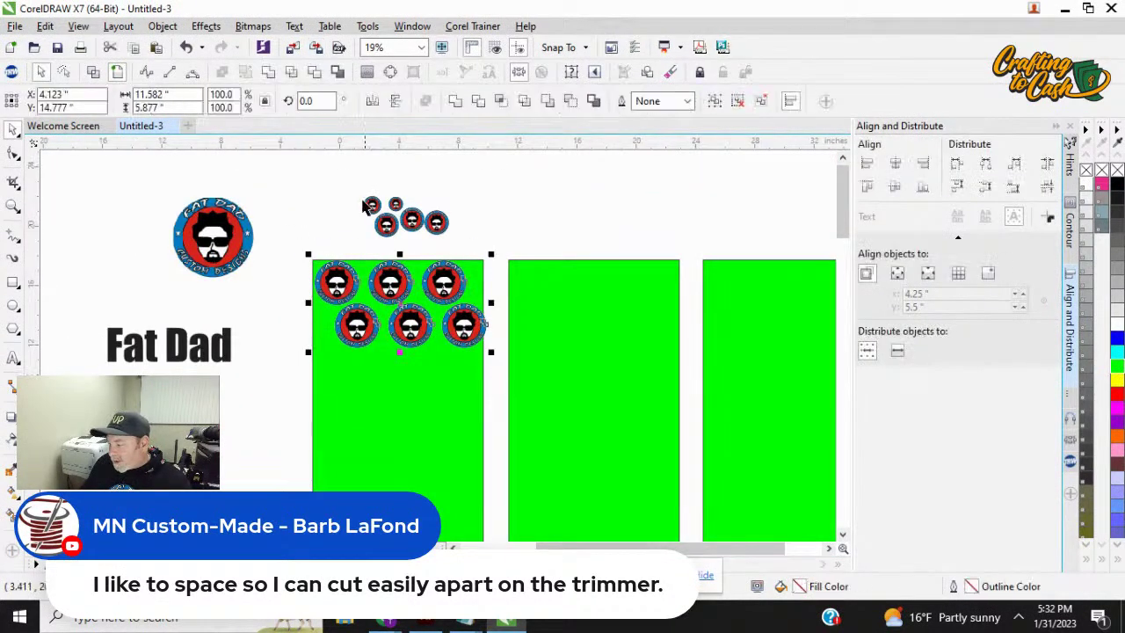
left_click_drag(389, 332, 389, 353)
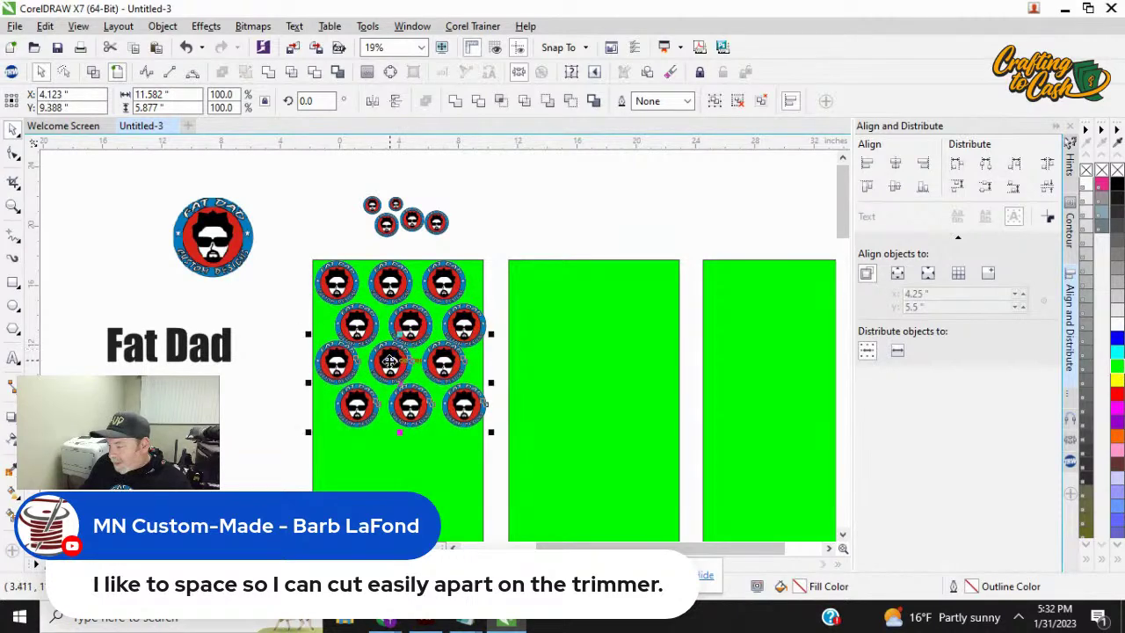
scroll(389, 353, "up", 2)
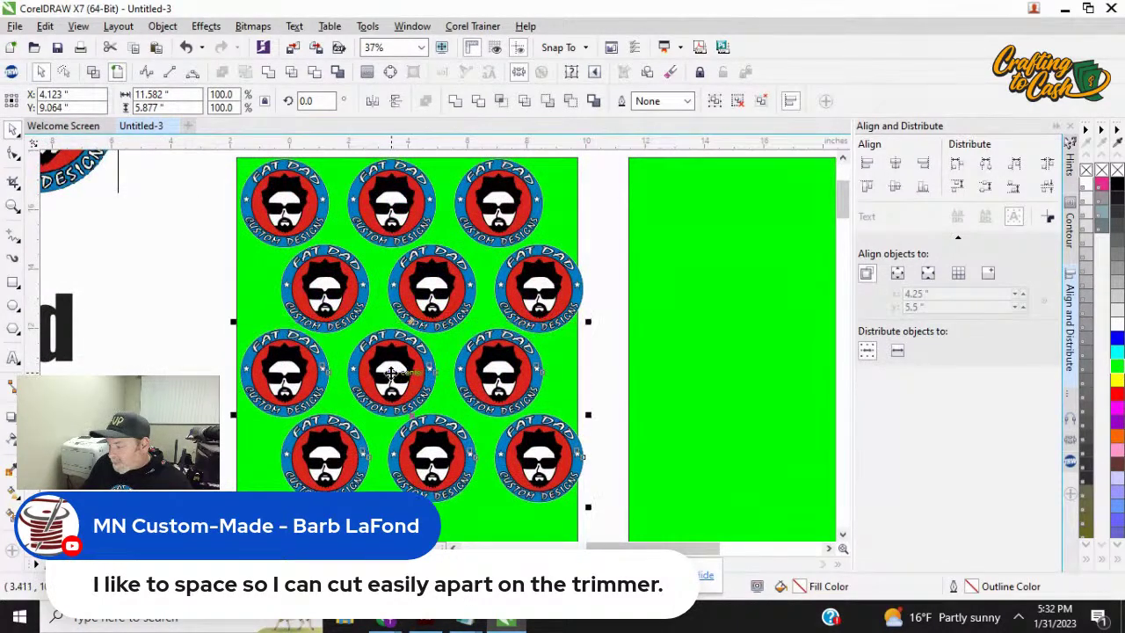
left_click_drag(393, 374, 393, 382)
scroll(362, 352, "down", 2)
scroll(344, 368, "up", 2)
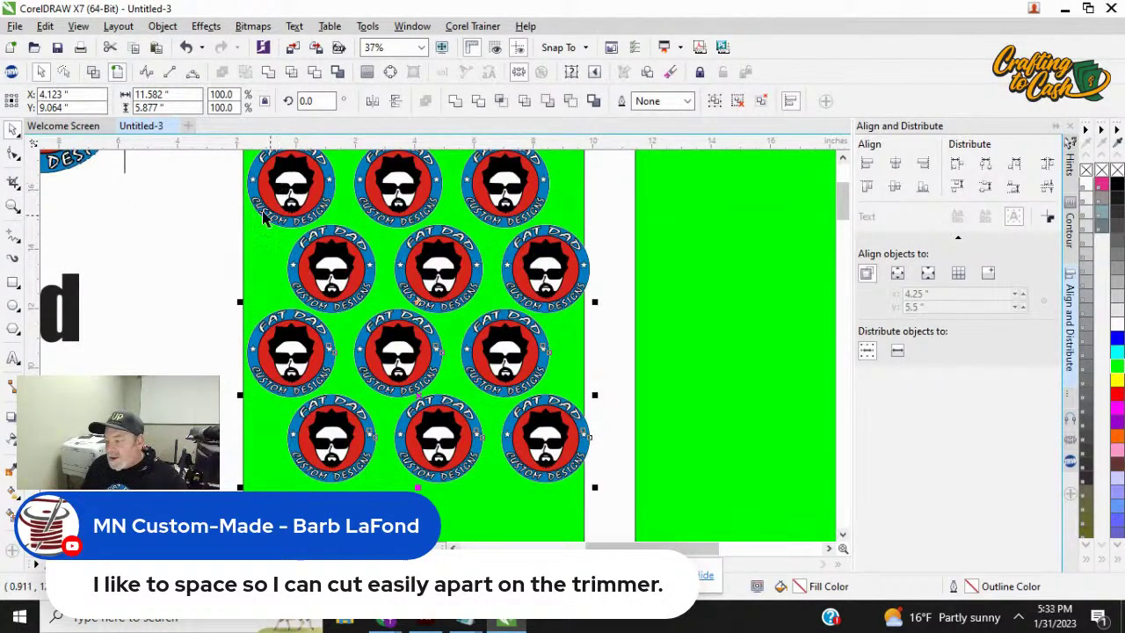
scroll(393, 308, "down", 2)
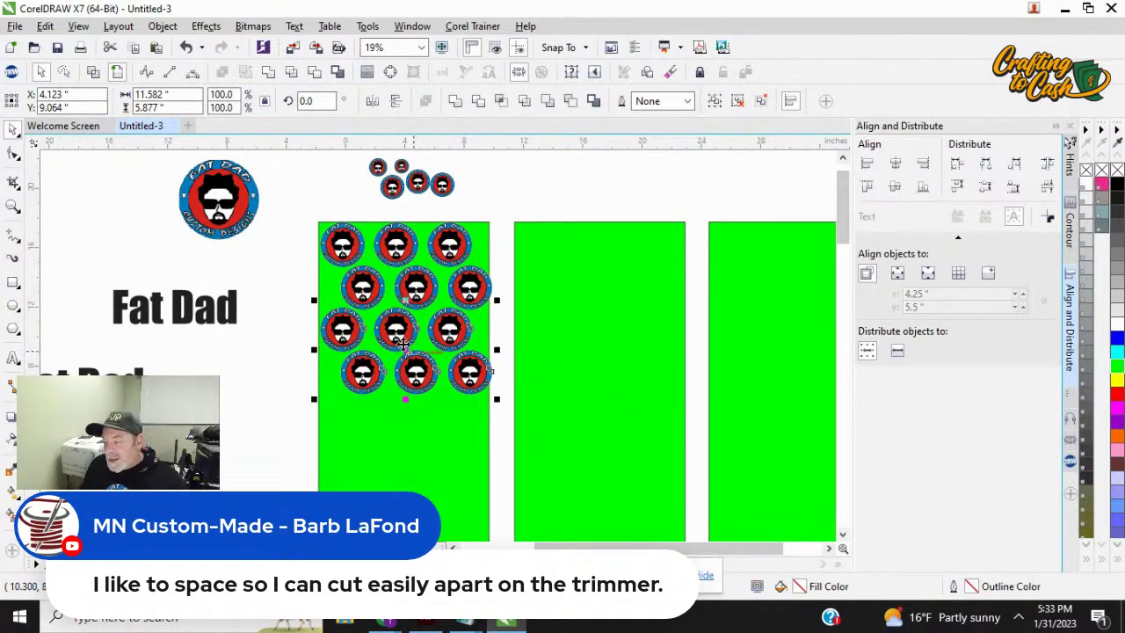
left_click(307, 260)
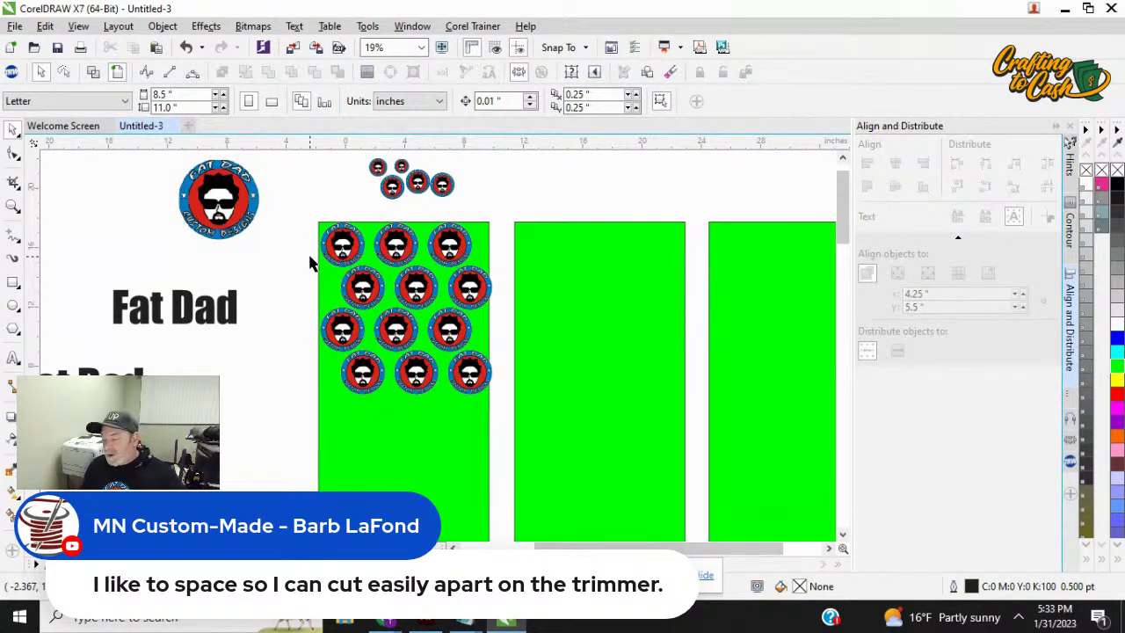
left_click_drag(213, 225, 591, 325)
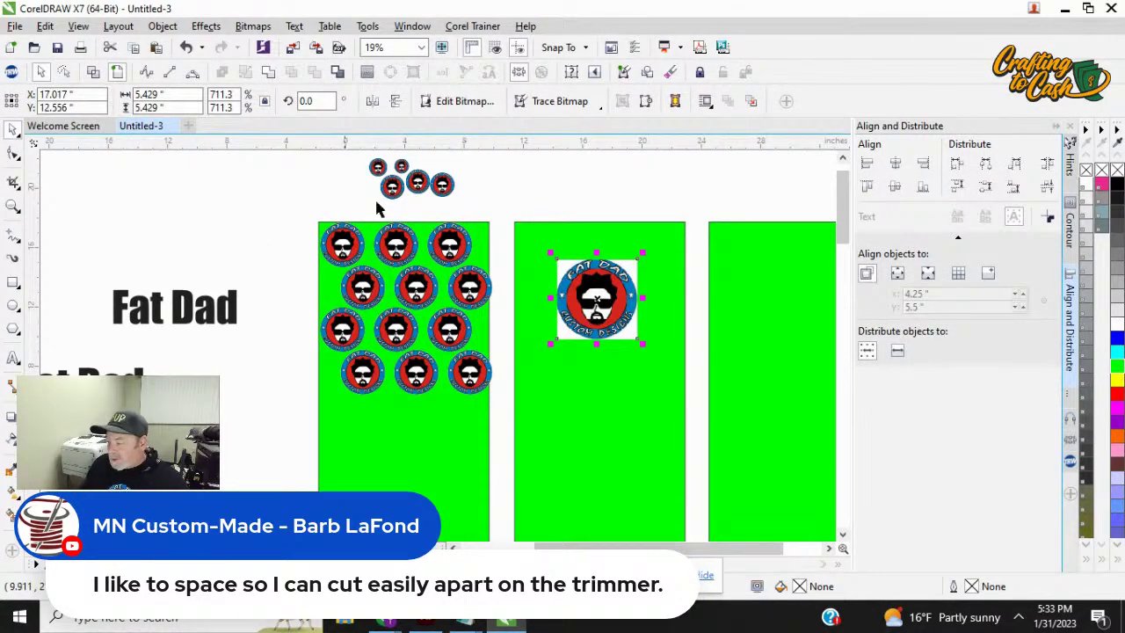
key("ctrl+z")
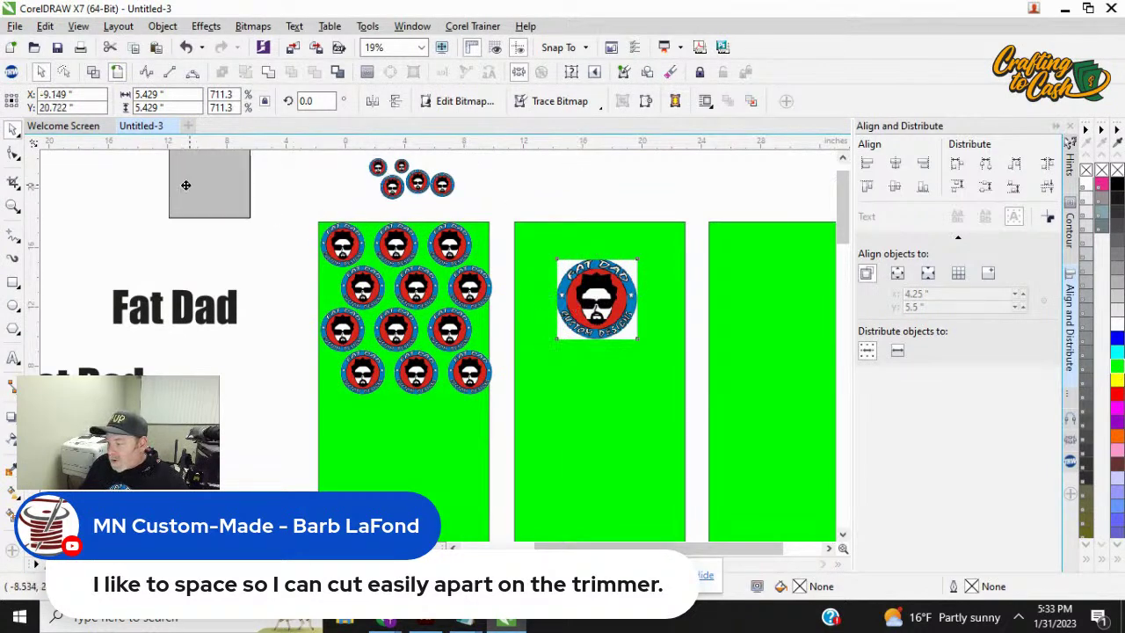
left_click_drag(528, 407, 337, 346)
left_click(158, 94)
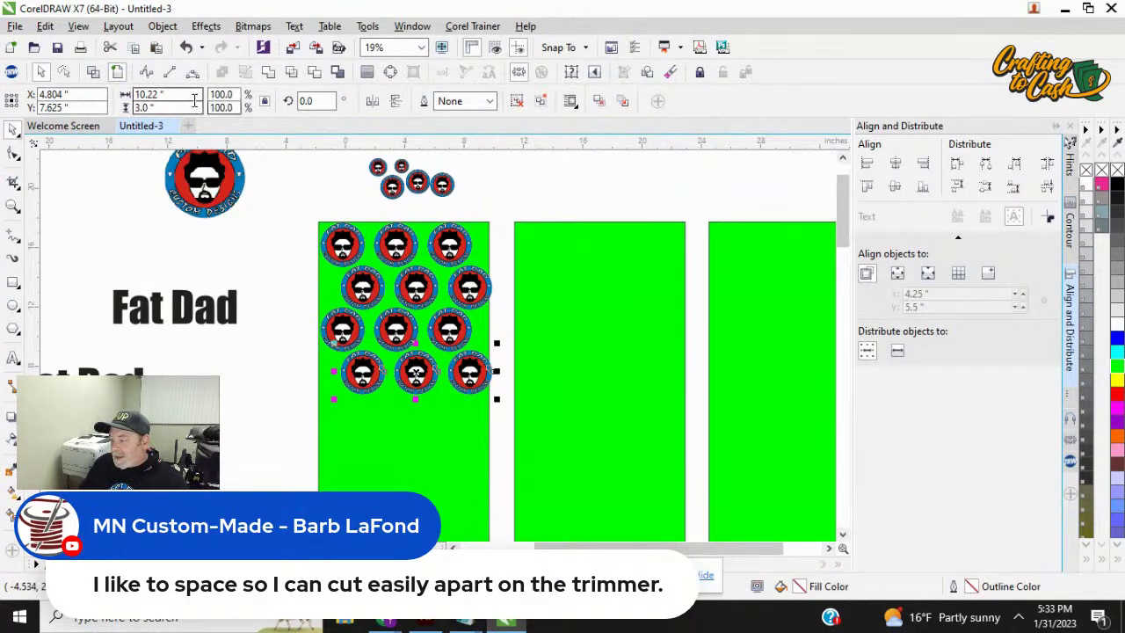
key("Return")
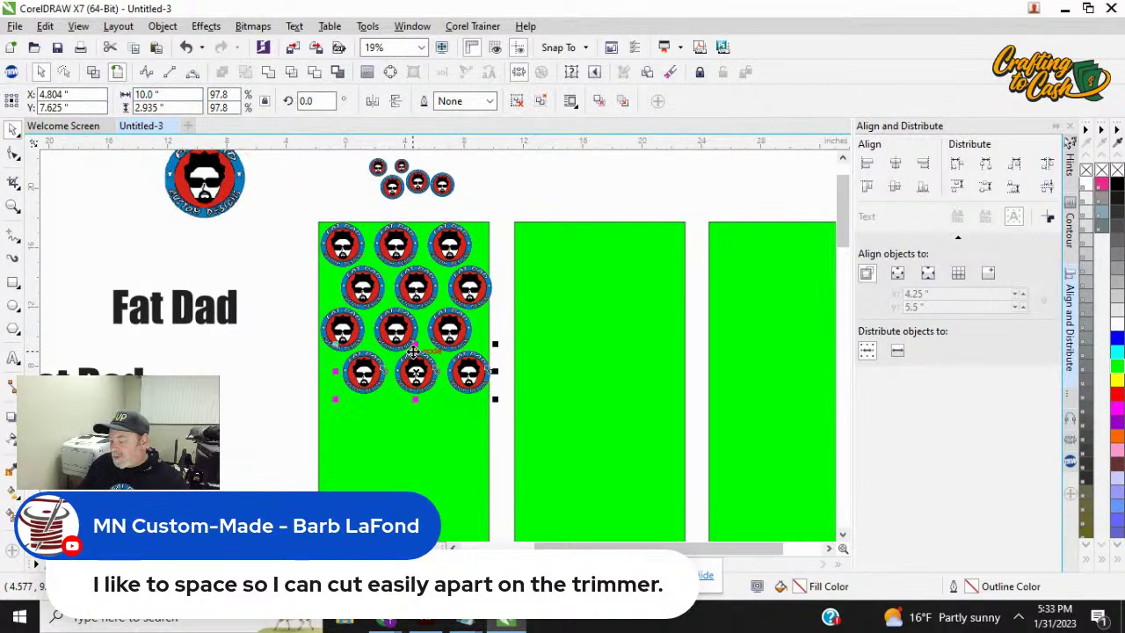
Step: Move one of the small loose logos into the second green rectangle's upper area and set its width to 10 in
left_click_drag(449, 183, 588, 294)
double_click(191, 94)
type("10")
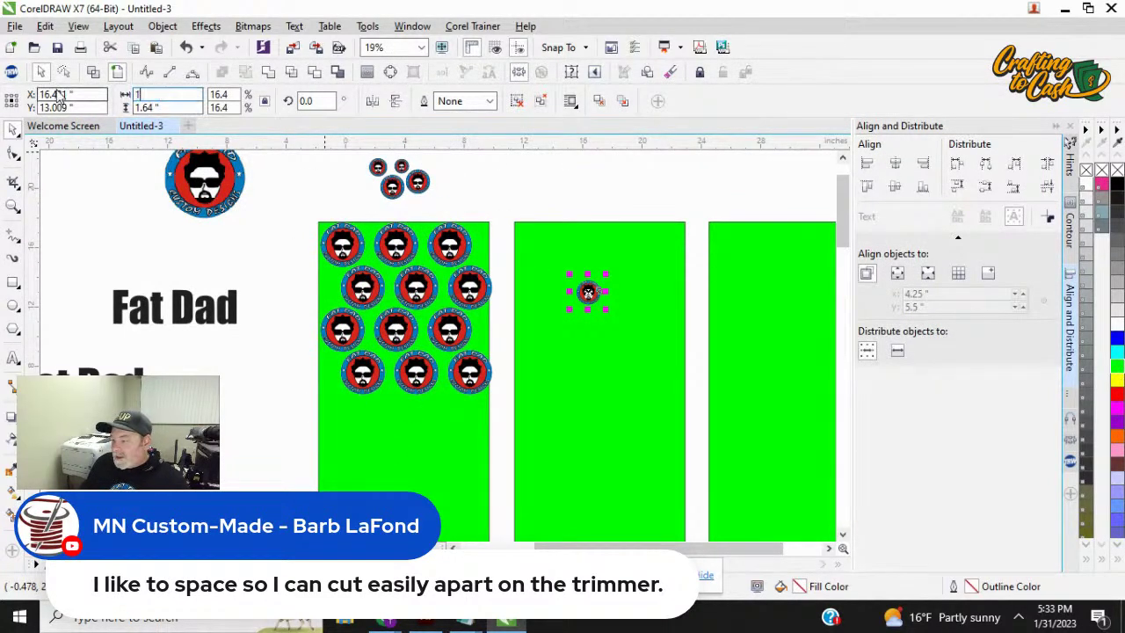
key("Return")
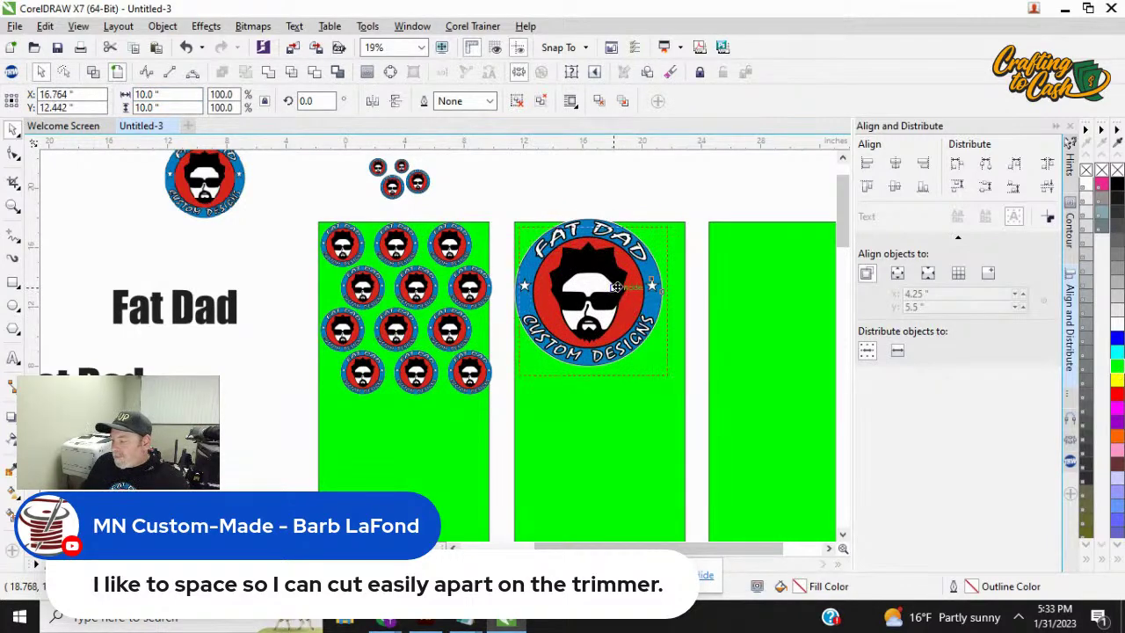
Step: Duplicate the 10 in logo directly below and repeat the duplication four times to make a column of six
left_click_drag(626, 290, 634, 440)
scroll(472, 329, "down", 2)
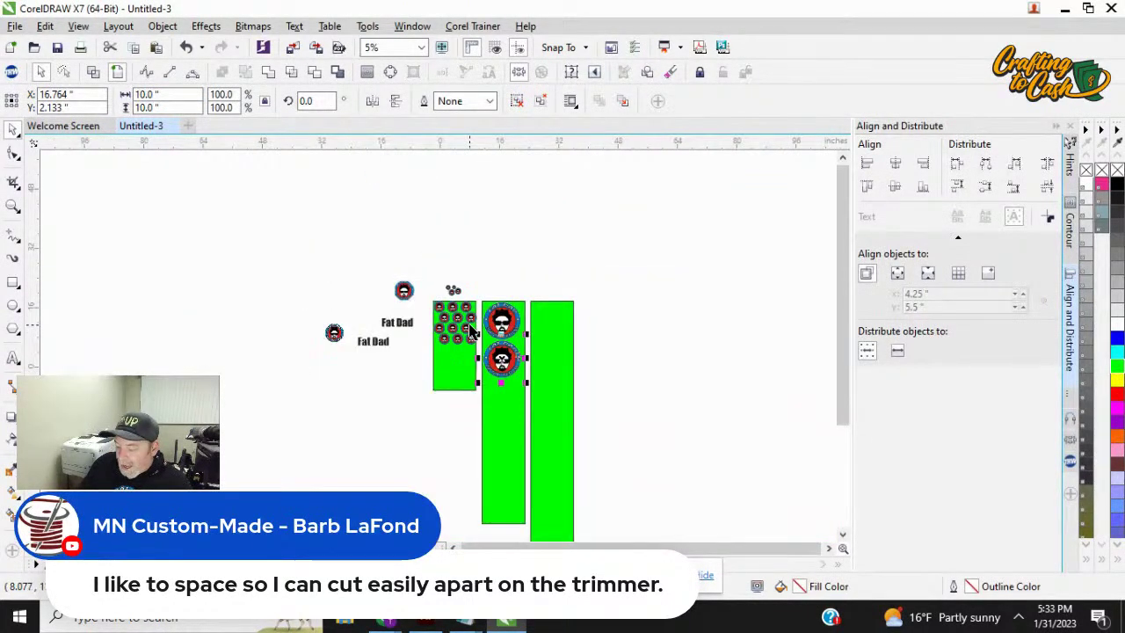
key("ctrl+r")
key("ctrl+r")
key("ctrl+r")
key("ctrl+r")
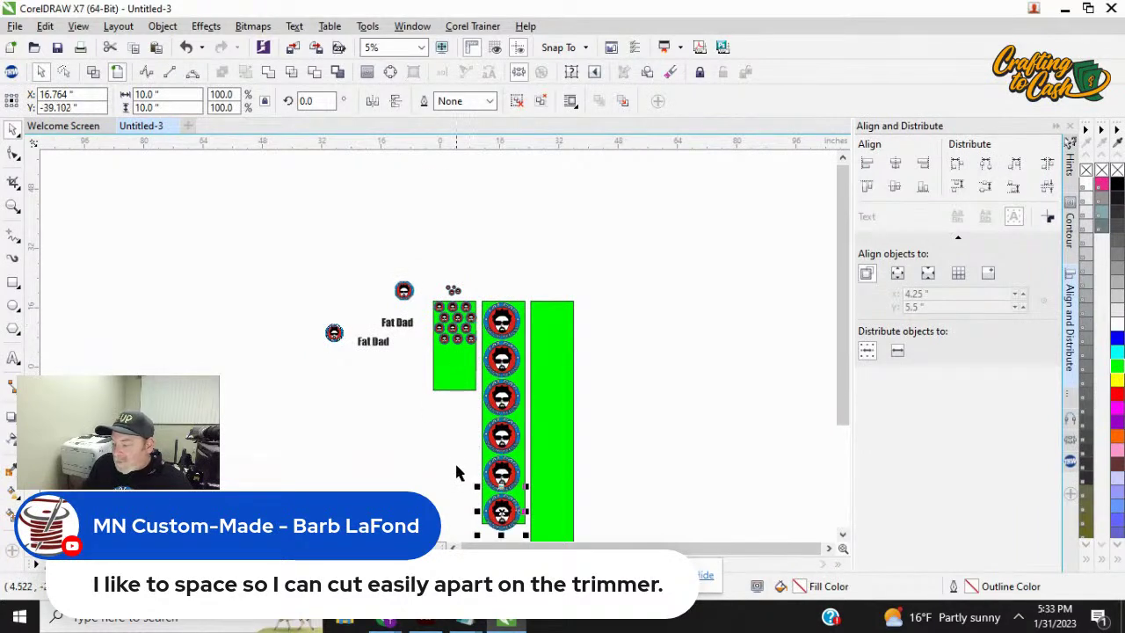
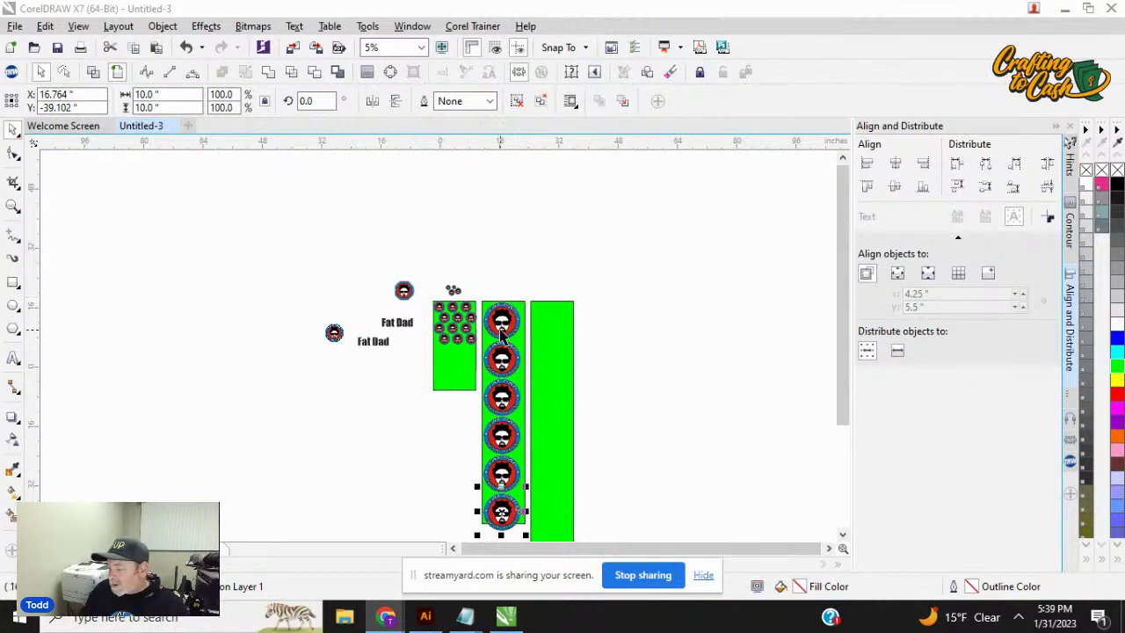
Step: Move the column's first logo slightly up and its last logo up inside the second green rectangle's lower edge
scroll(501, 329, "up", 3)
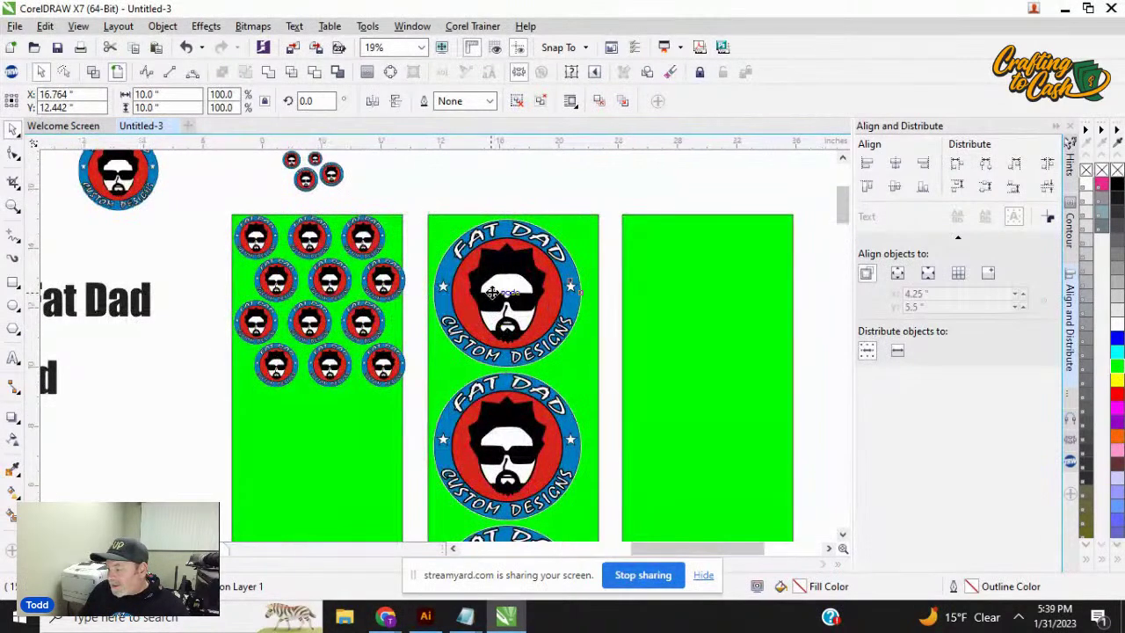
scroll(502, 329, "up", 2)
scroll(494, 293, "down", 2)
double_click(494, 293)
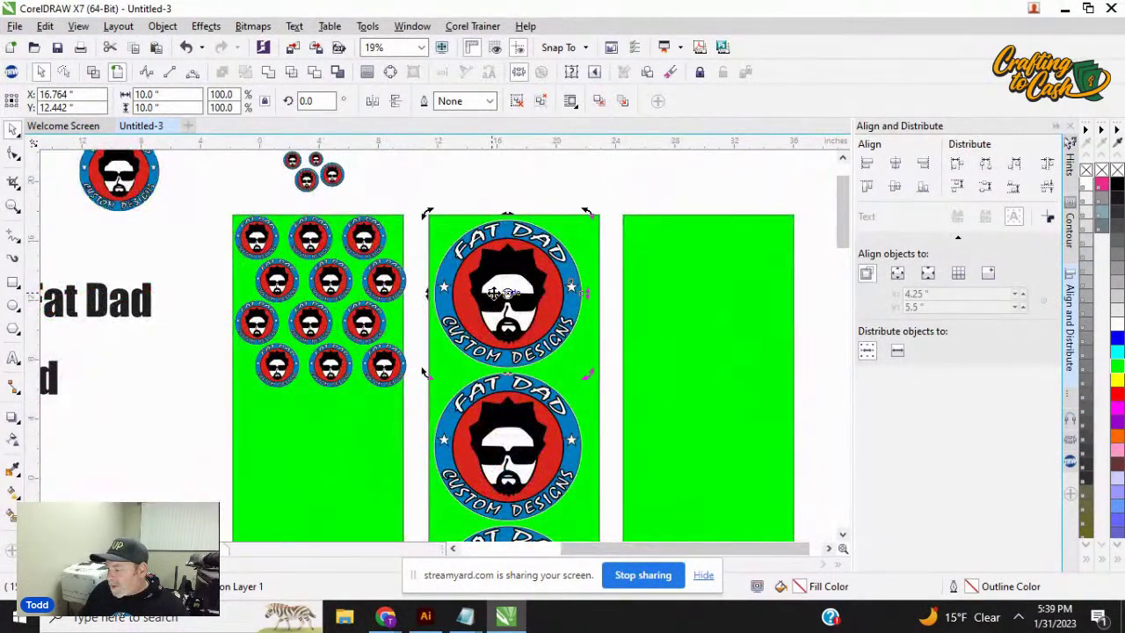
scroll(497, 292, "down", 3)
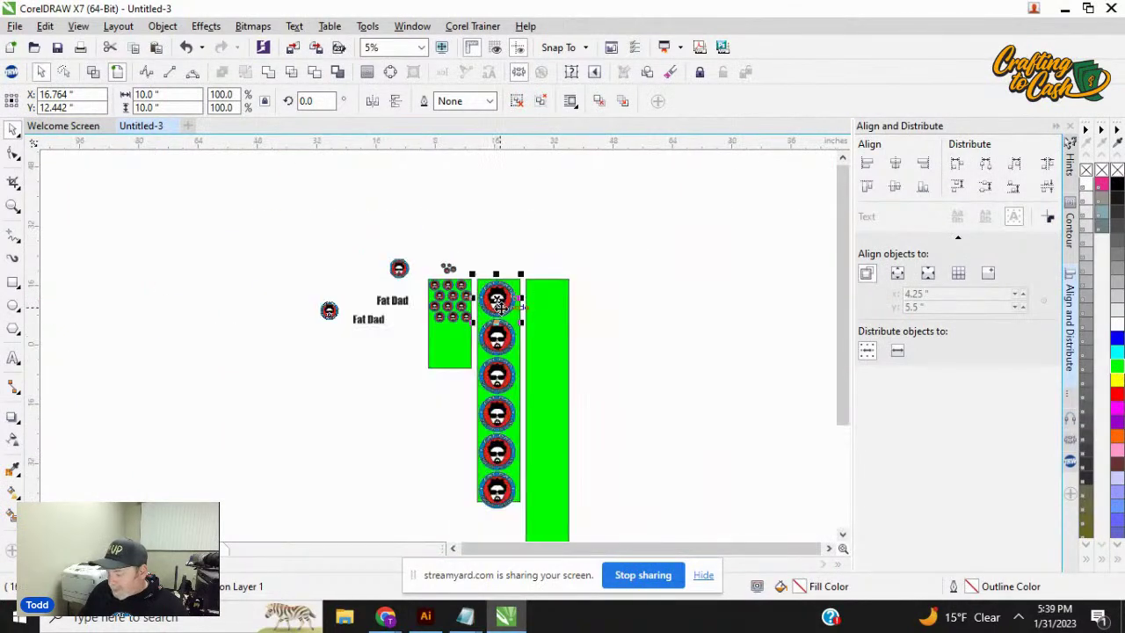
scroll(503, 289, "up", 3)
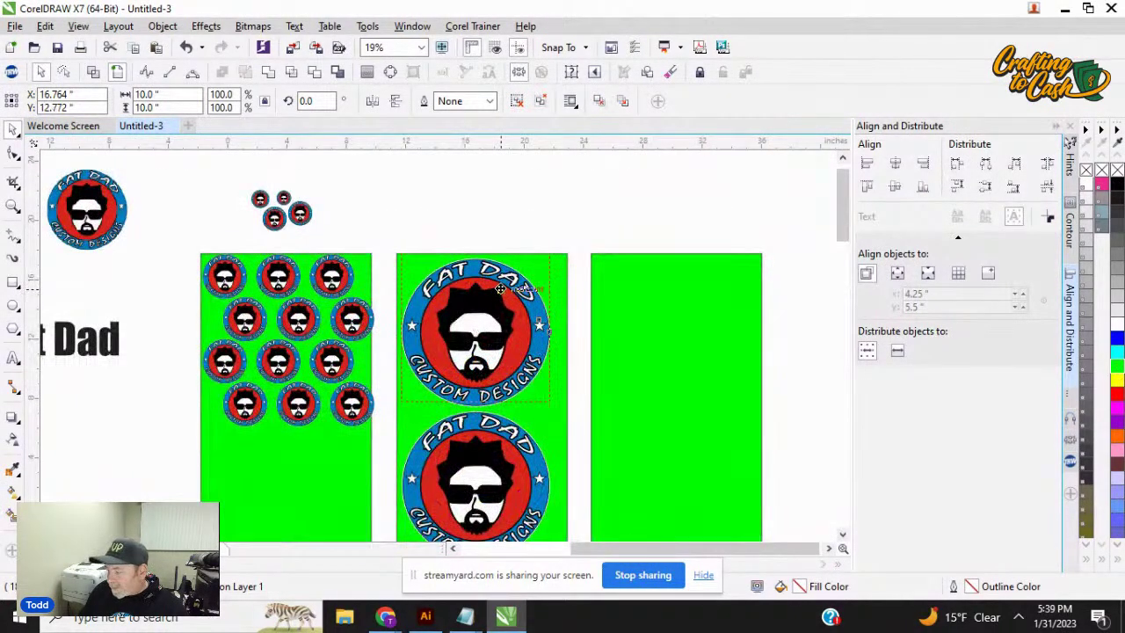
scroll(498, 288, "down", 3)
left_click_drag(497, 288, 499, 453)
scroll(499, 483, "up", 3)
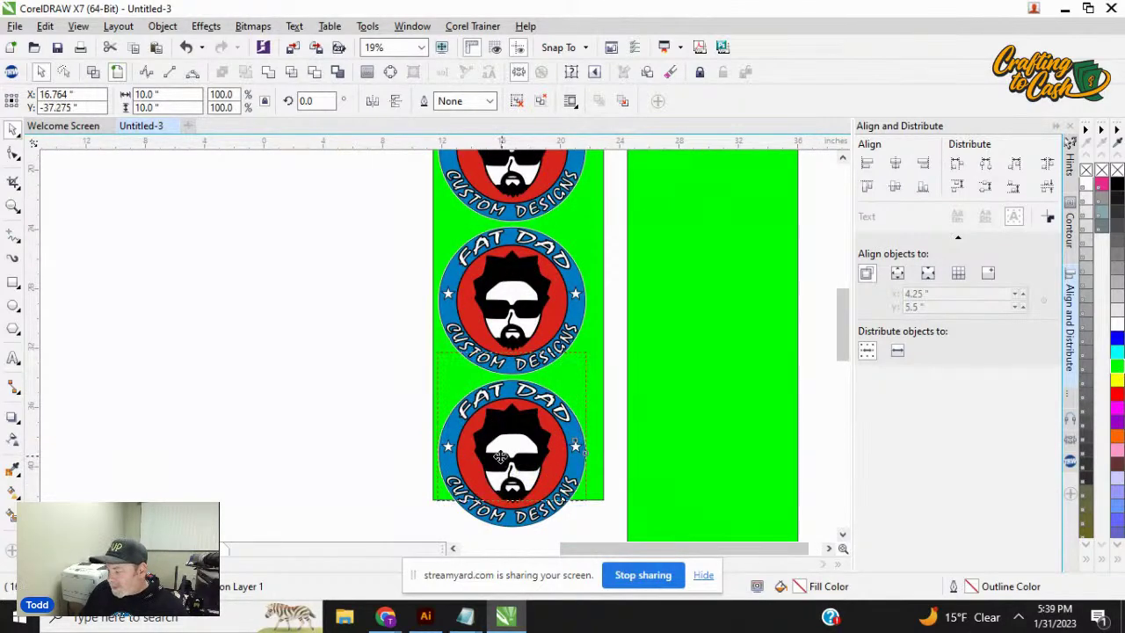
scroll(499, 453, "down", 3)
Step: Select the six 10 in logos in the second green rectangle and distribute them with equal vertical spacing
left_click(477, 246)
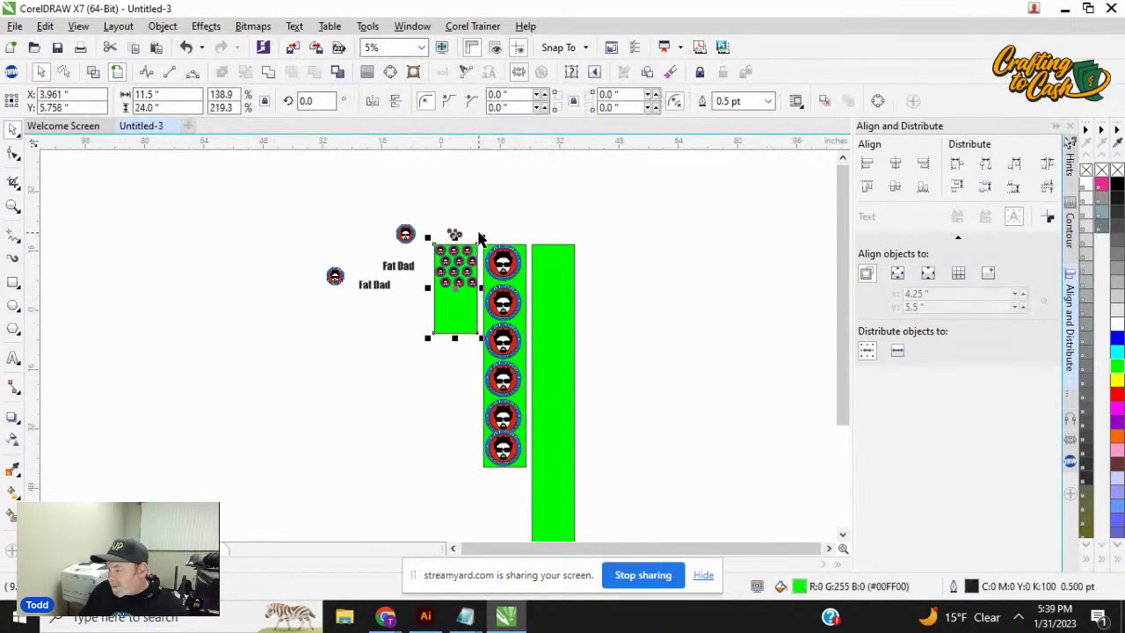
left_click_drag(478, 234, 525, 500)
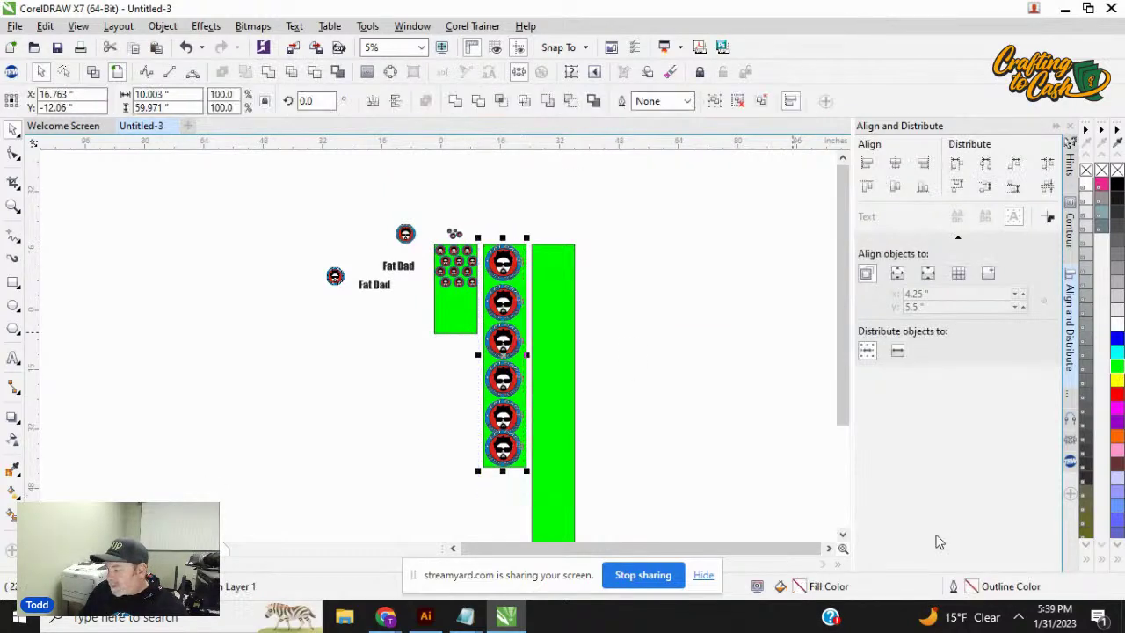
left_click(1046, 186)
scroll(499, 304, "up", 6)
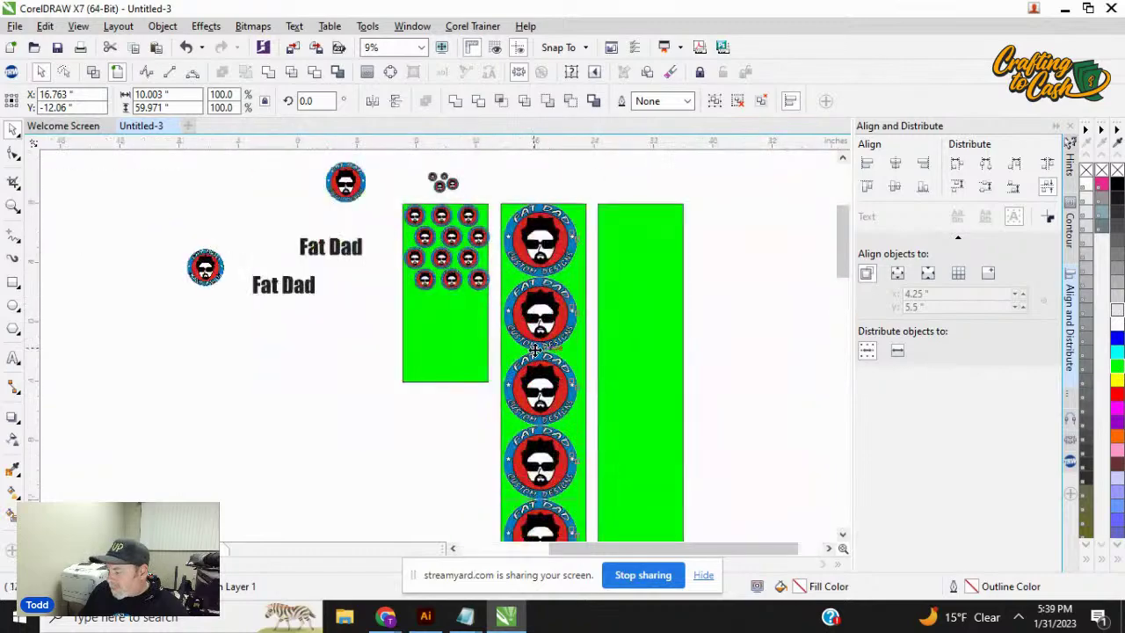
scroll(537, 359, "down", 5)
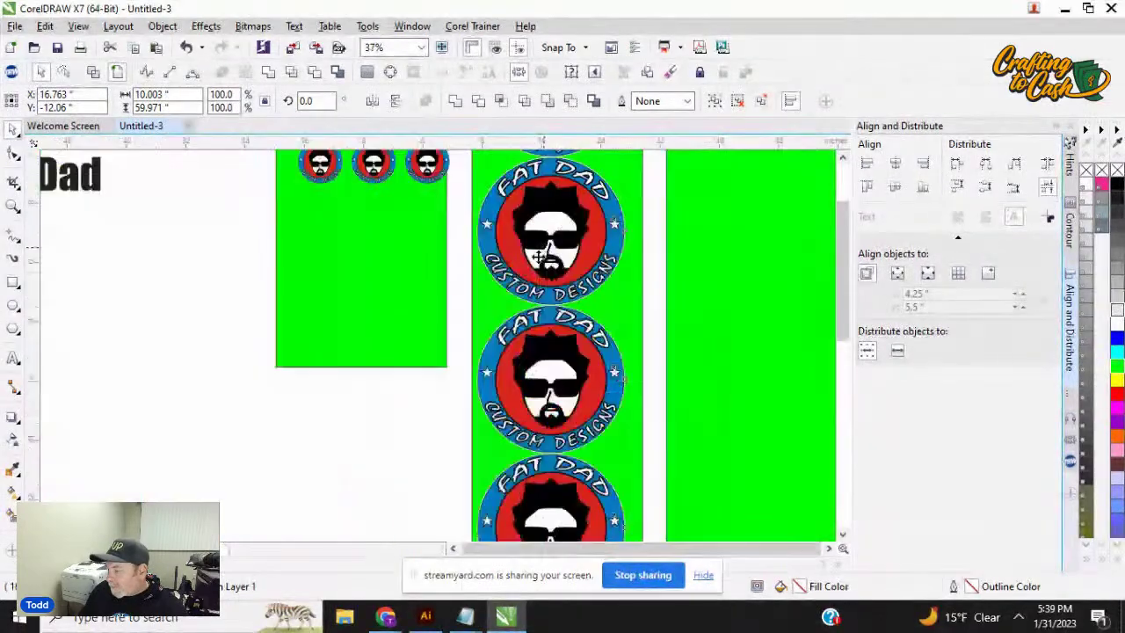
scroll(522, 433, "up", 4)
left_click(450, 369)
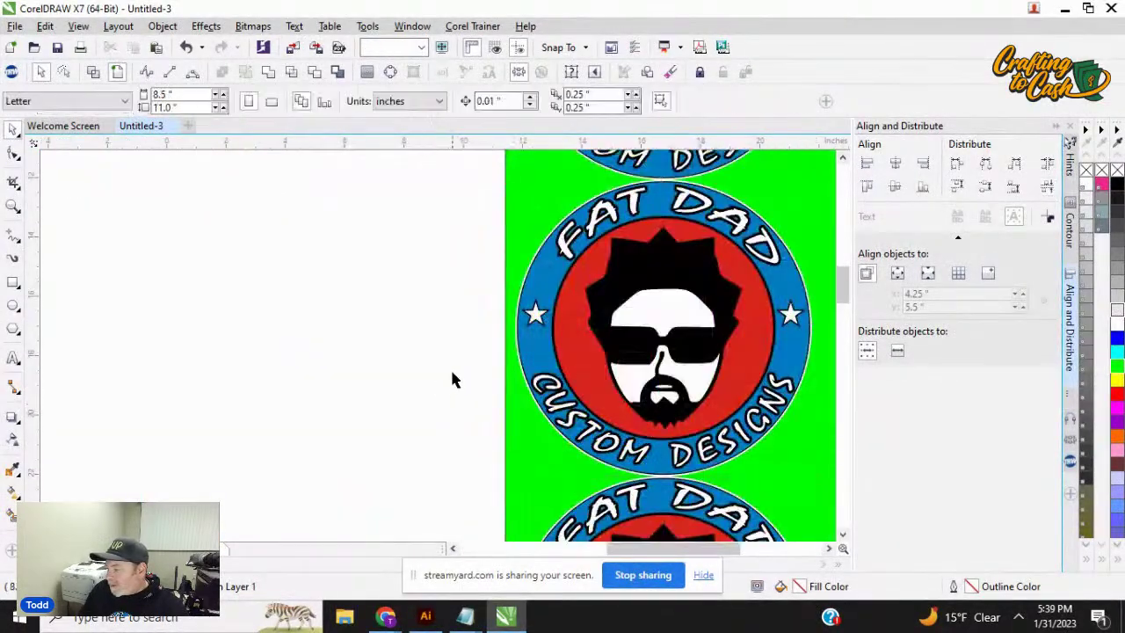
scroll(461, 340, "down", 6)
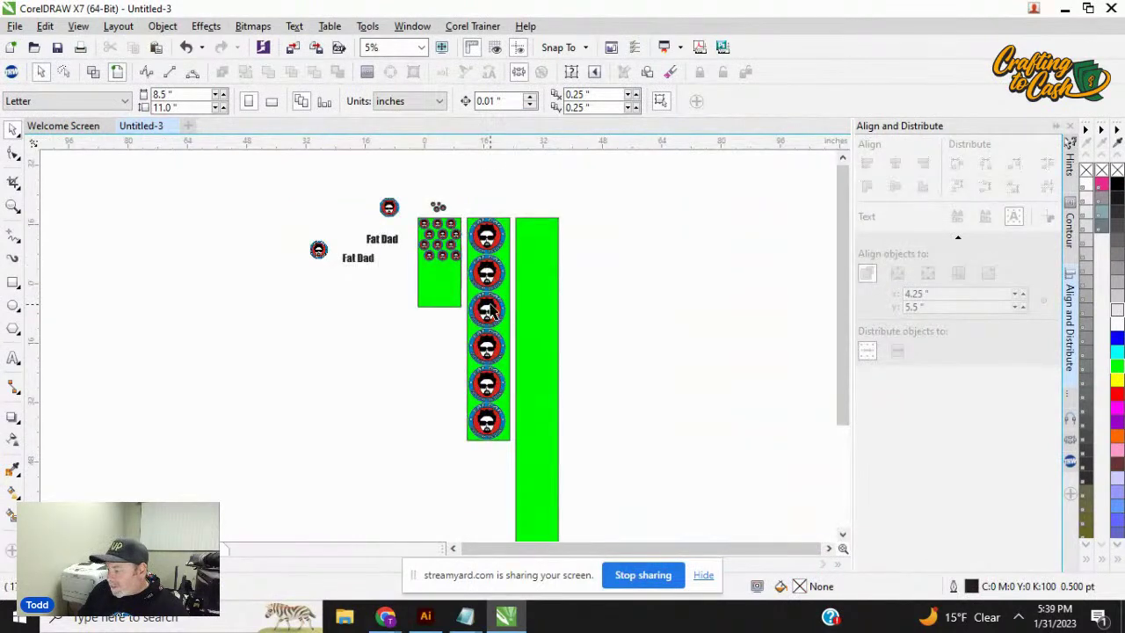
Step: Delete the fifth logo from the second green rectangle's column, keeping the bottom logo in place
left_click(480, 439)
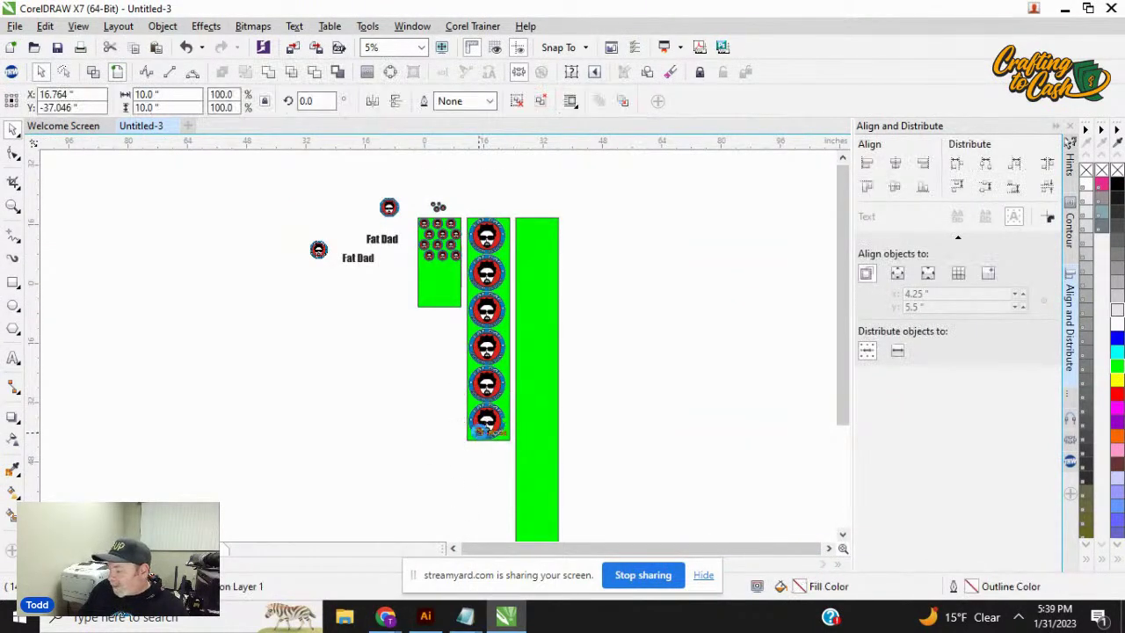
key("Escape")
scroll(479, 430, "up", 2)
key("ctrl+z")
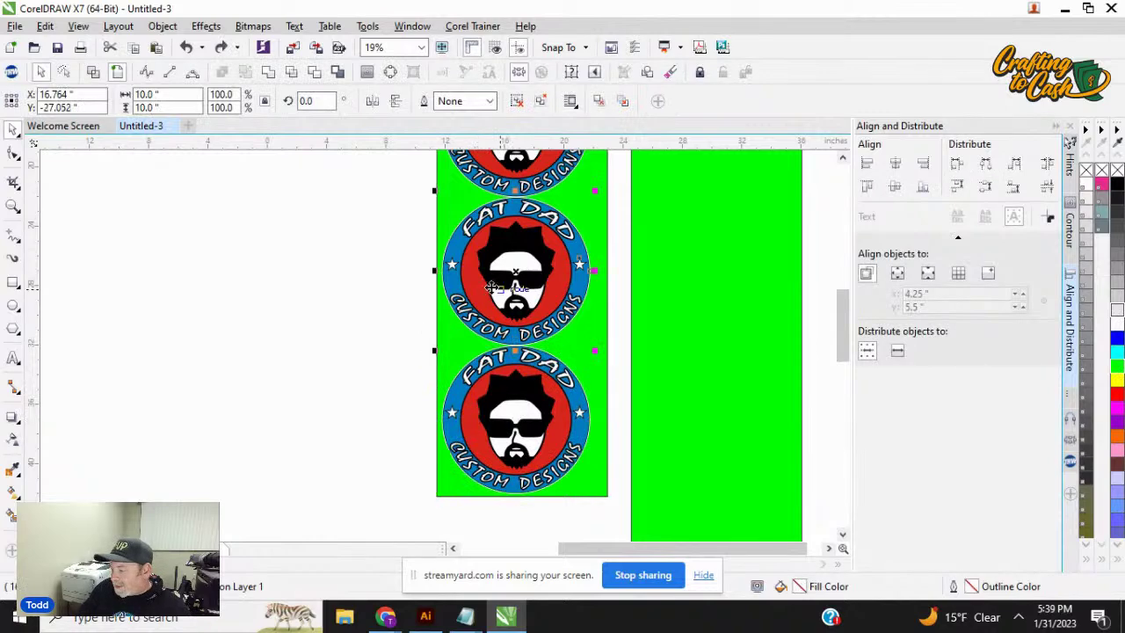
scroll(492, 329, "down", 4)
scroll(490, 364, "up", 2)
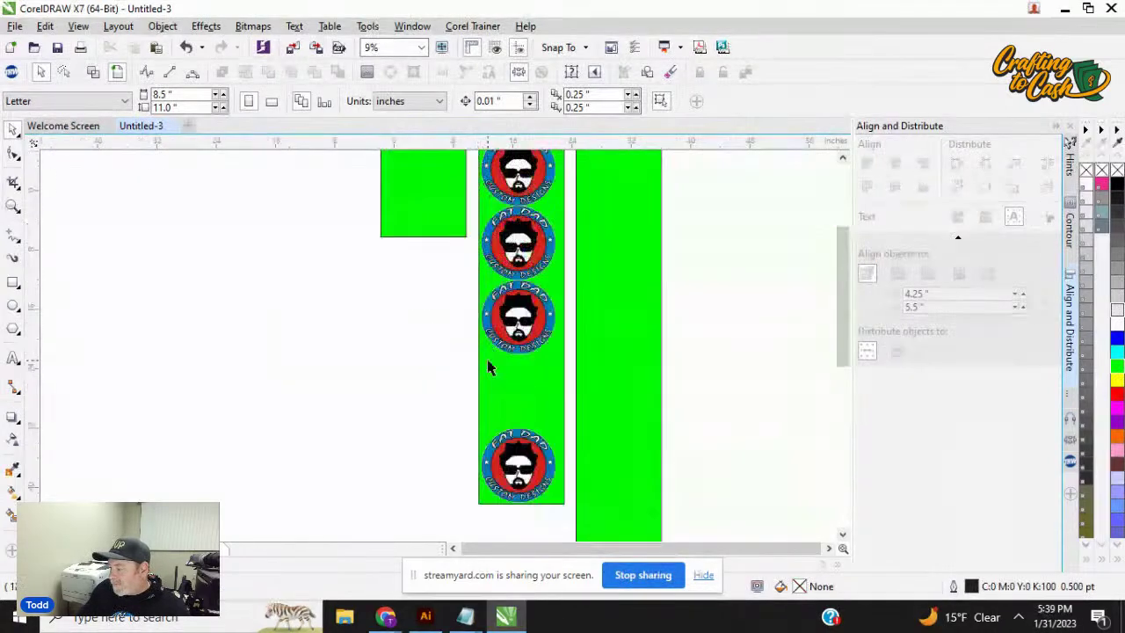
scroll(475, 228, "down", 3)
scroll(472, 215, "up", 1)
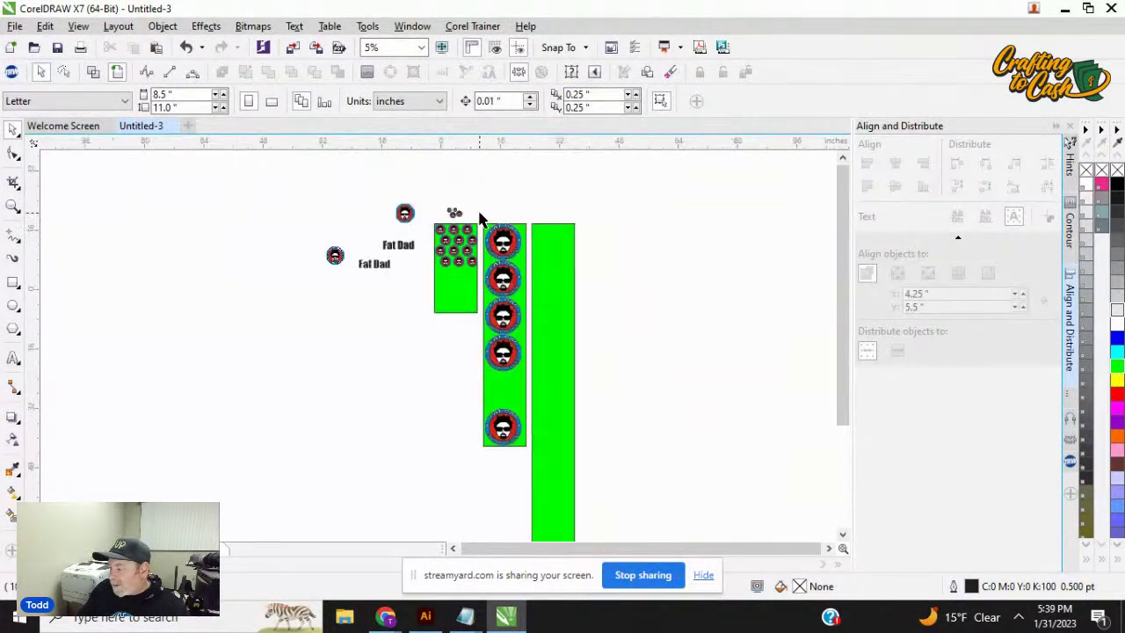
Step: Select the five remaining 10 in logos and distribute them with equal vertical spacing
left_click_drag(478, 214, 524, 474)
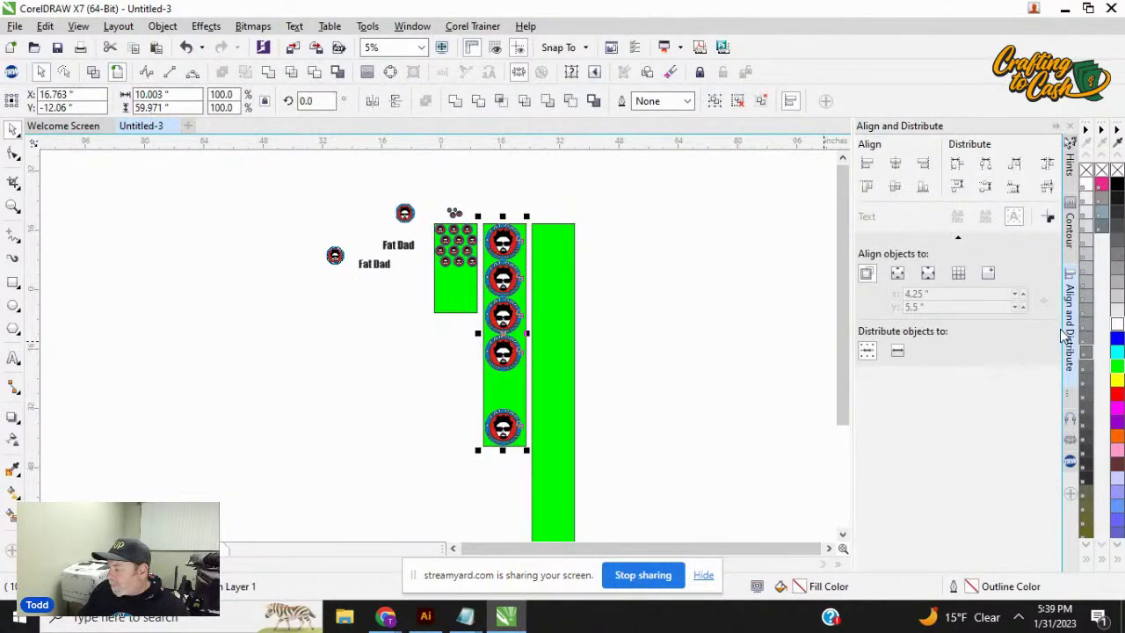
left_click(1047, 185)
scroll(514, 270, "up", 1)
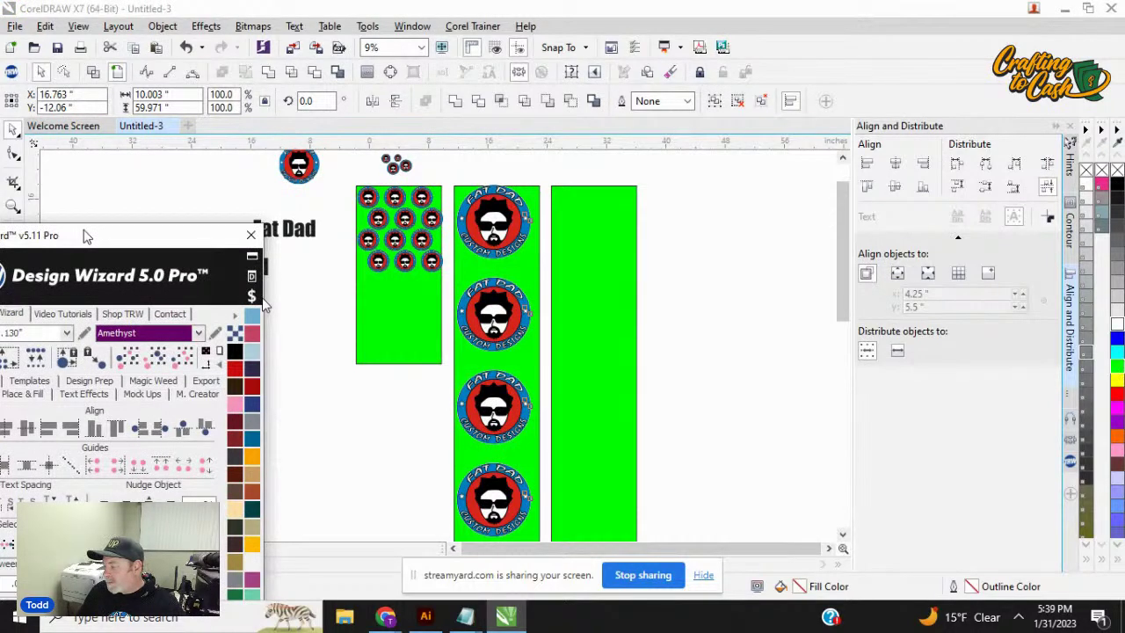
Step: In TRW Design Wizard, name the export "fat logo TWT 1.31.23" and export the five selected logos as PNG
left_click_drag(86, 236, 867, 87)
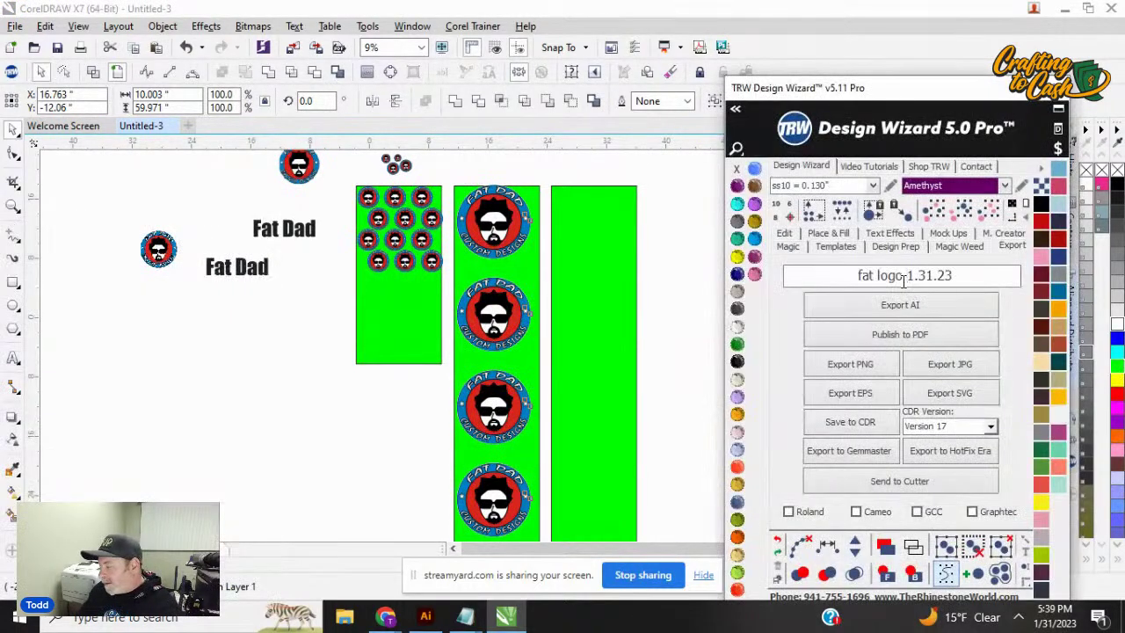
left_click(903, 277)
type("TWT")
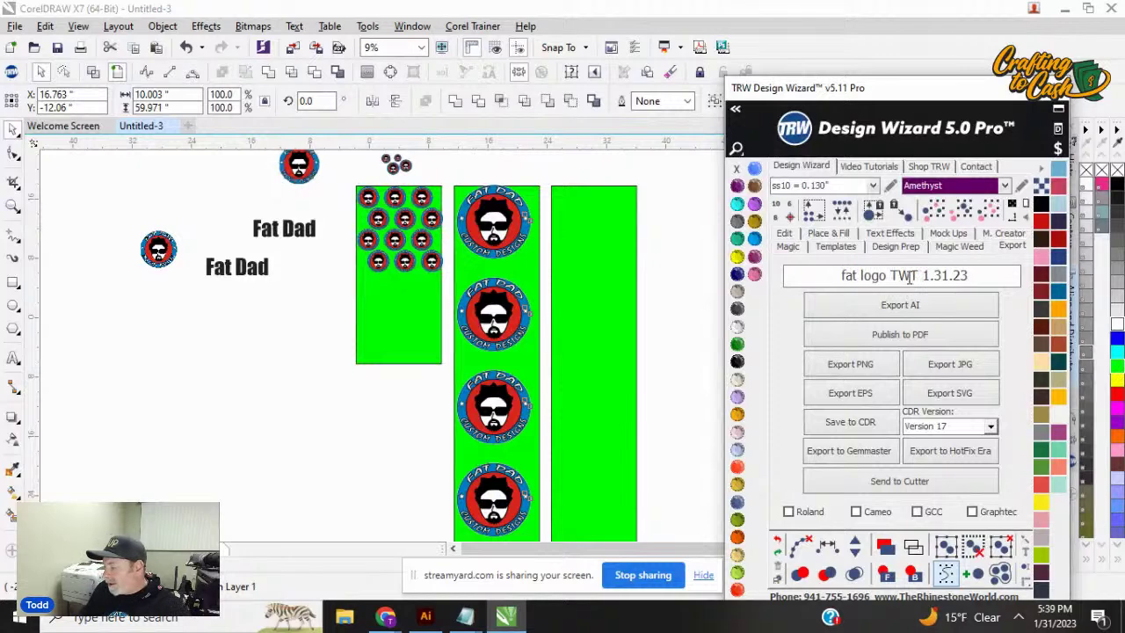
left_click(852, 362)
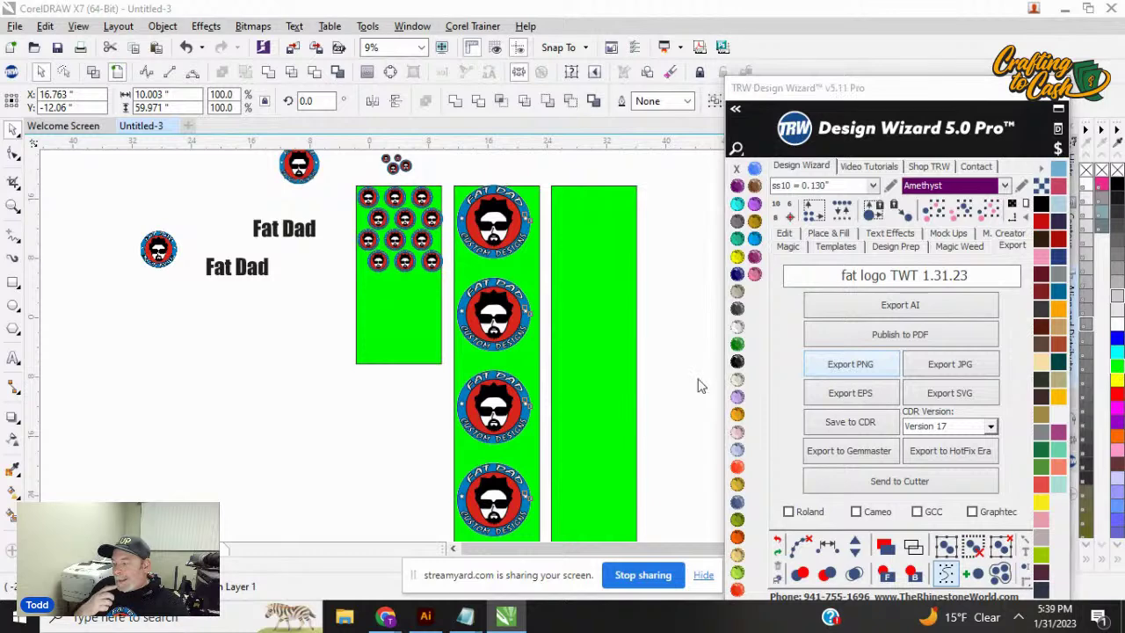
left_click(492, 388)
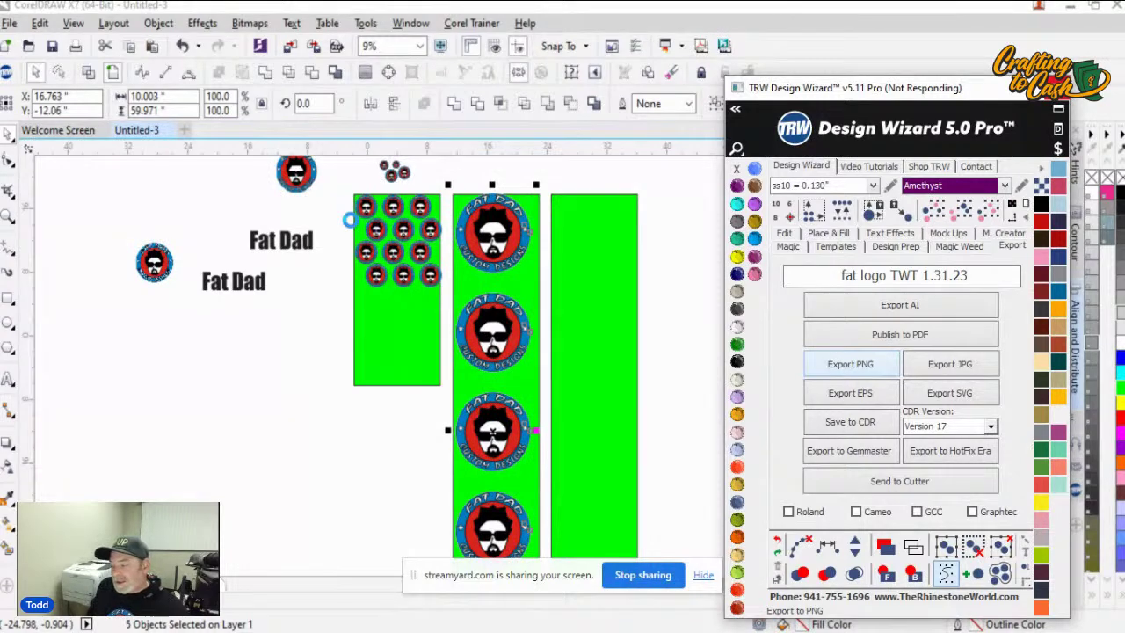
Step: Lock the third green rectangle, 11.5 in wide and 120 in tall, in place
left_click(605, 200)
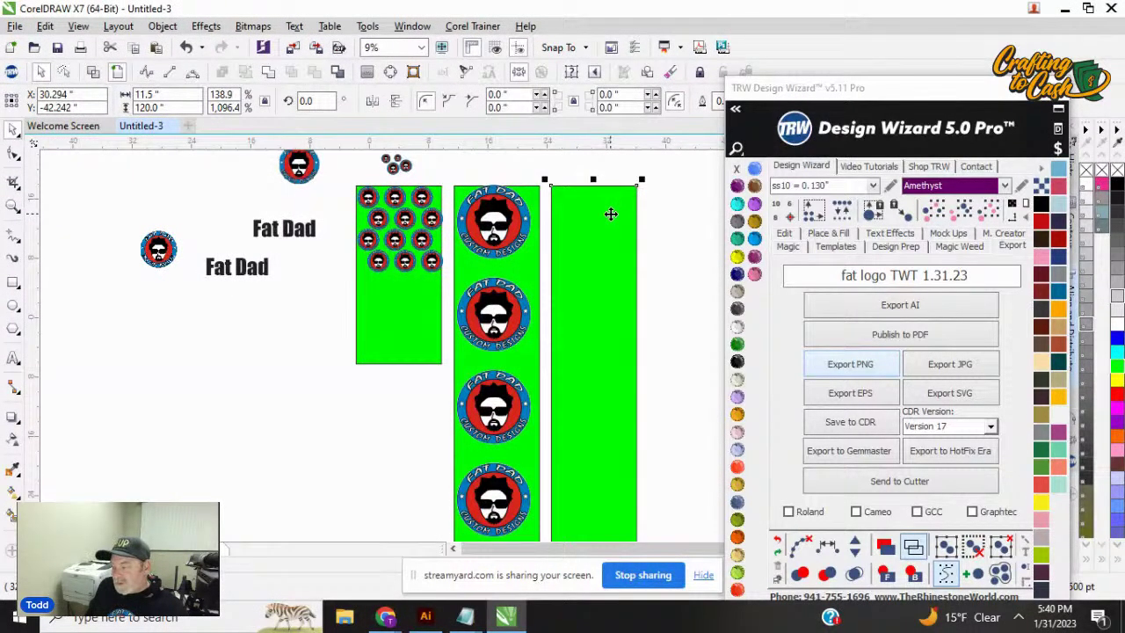
right_click(613, 216)
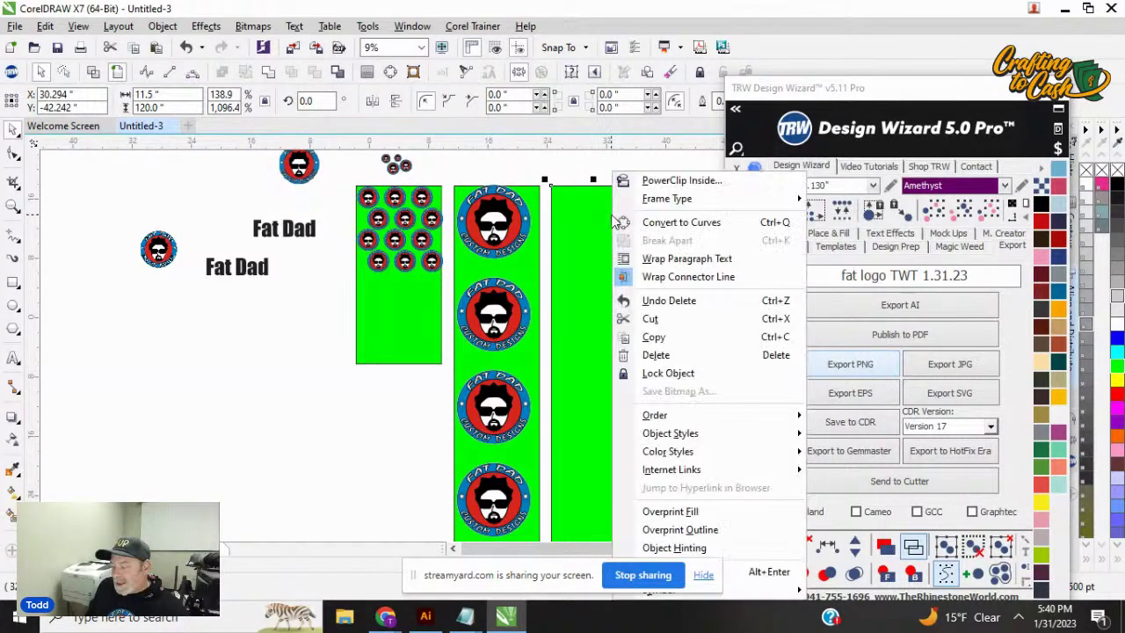
left_click(668, 372)
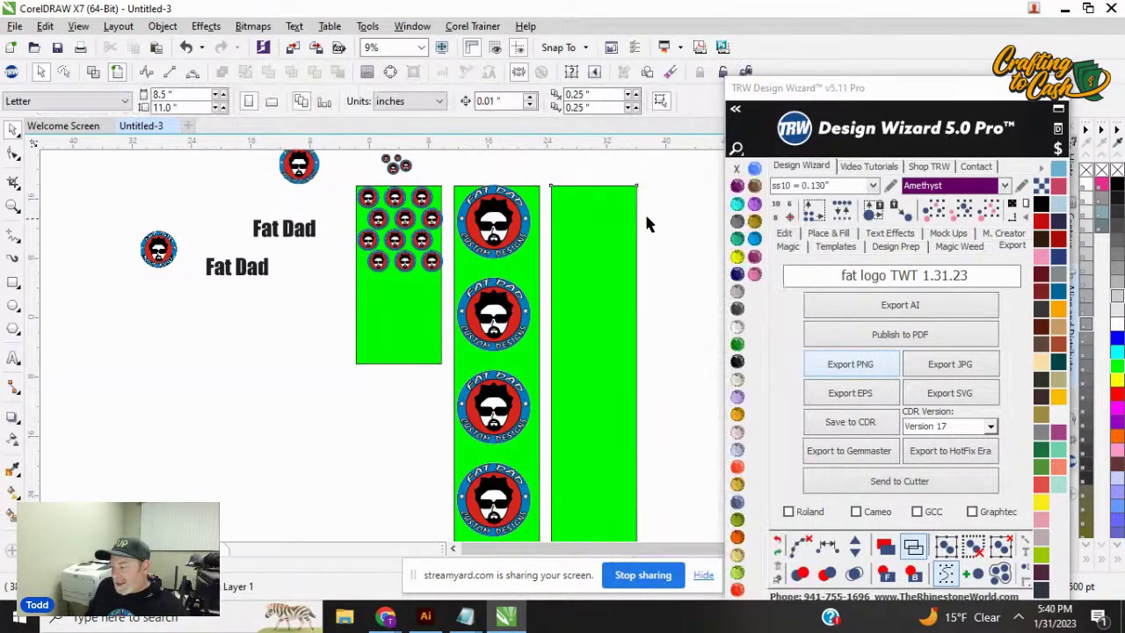
Step: Try moving the unlocked second green rectangle toward the locked third one, and undo the move
left_click(554, 255)
left_click_drag(541, 292, 577, 301)
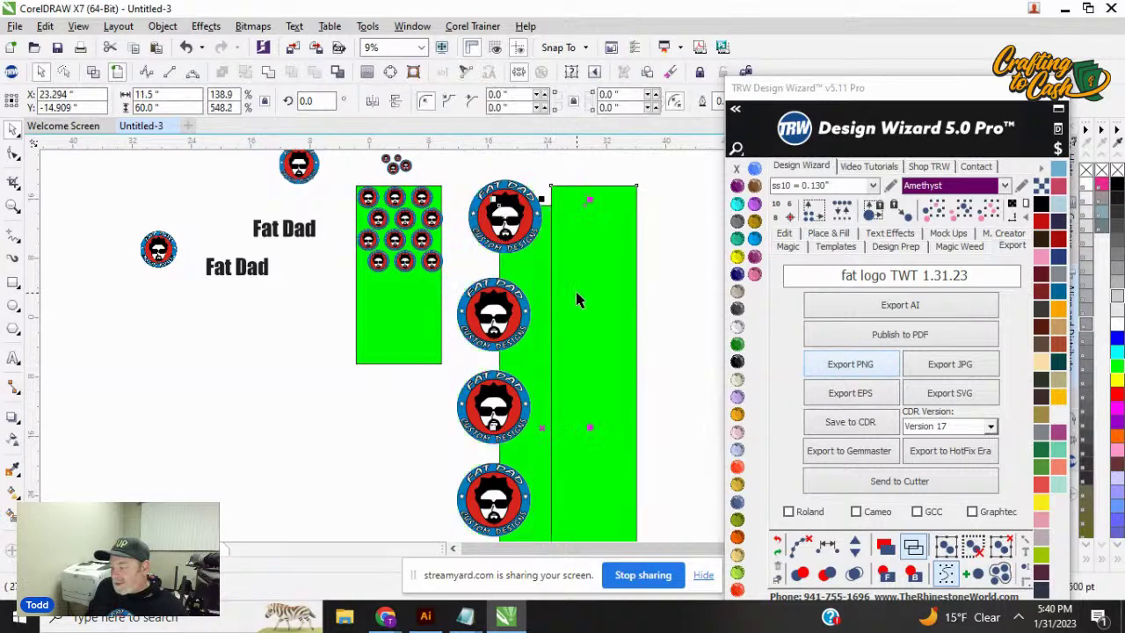
key("ctrl+z")
left_click(658, 241)
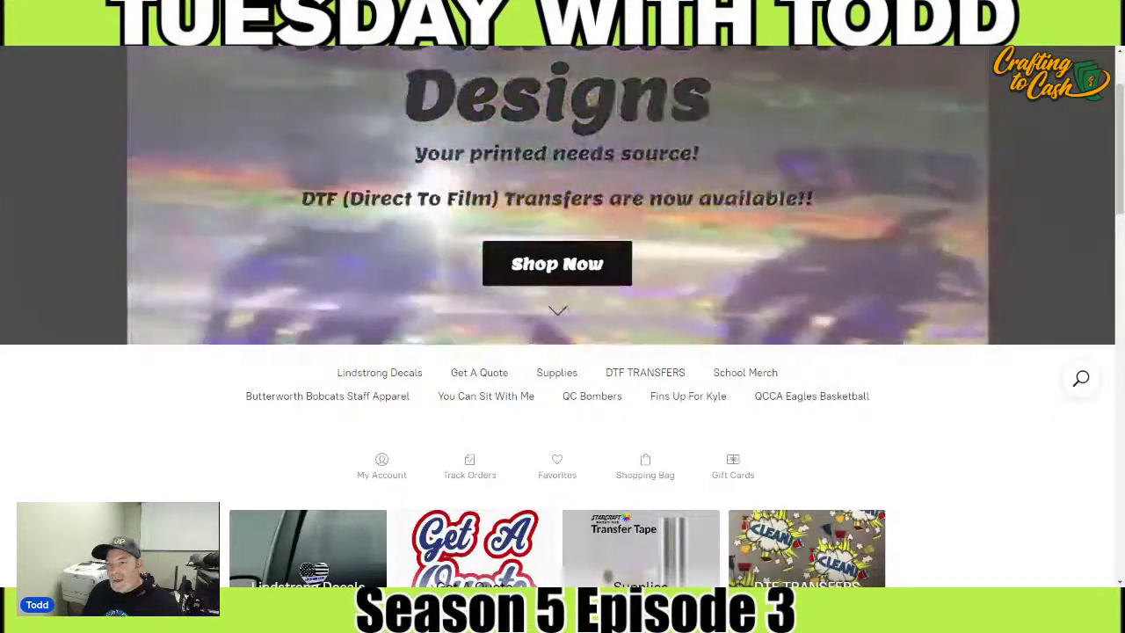
Step: In the web browser, enlarge the custom designs store's home page and look over its category links and tiles
key("ctrl+plus")
key("ctrl+plus")
key("ctrl+plus")
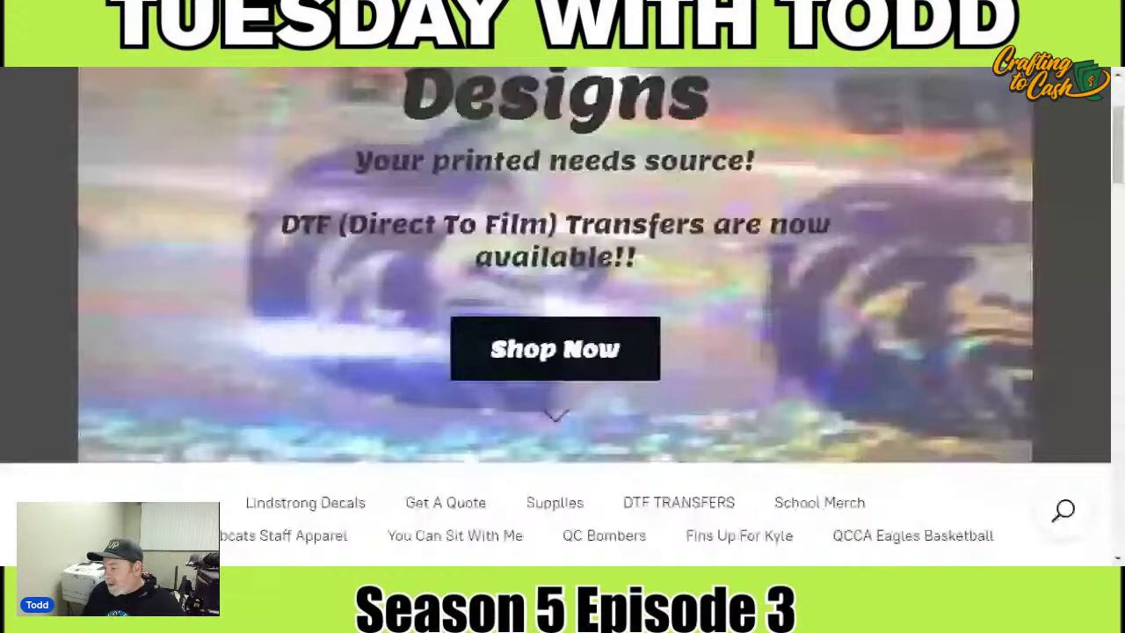
scroll(563, 316, "down", 3)
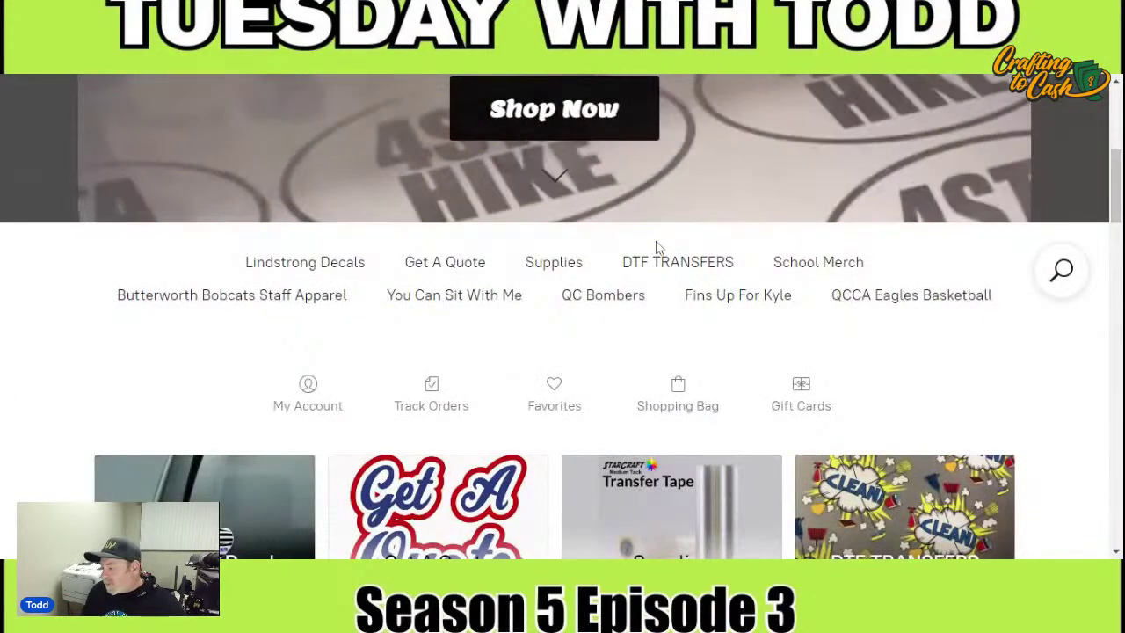
scroll(181, 234, "down", 2)
scroll(238, 219, "up", 1)
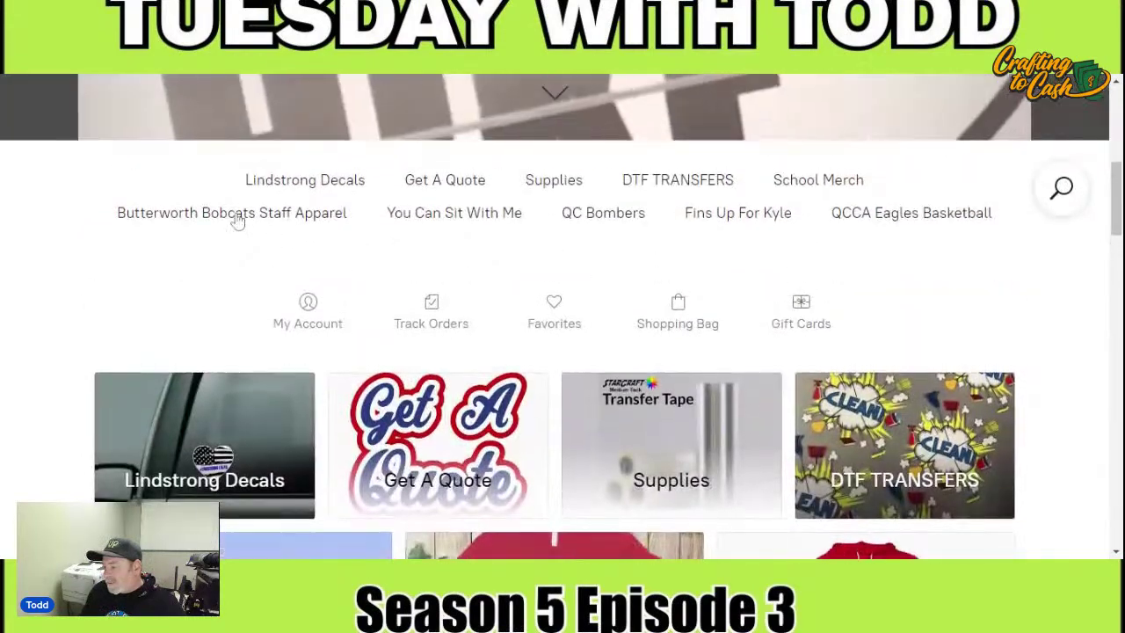
scroll(238, 221, "down", 4)
scroll(246, 221, "up", 3)
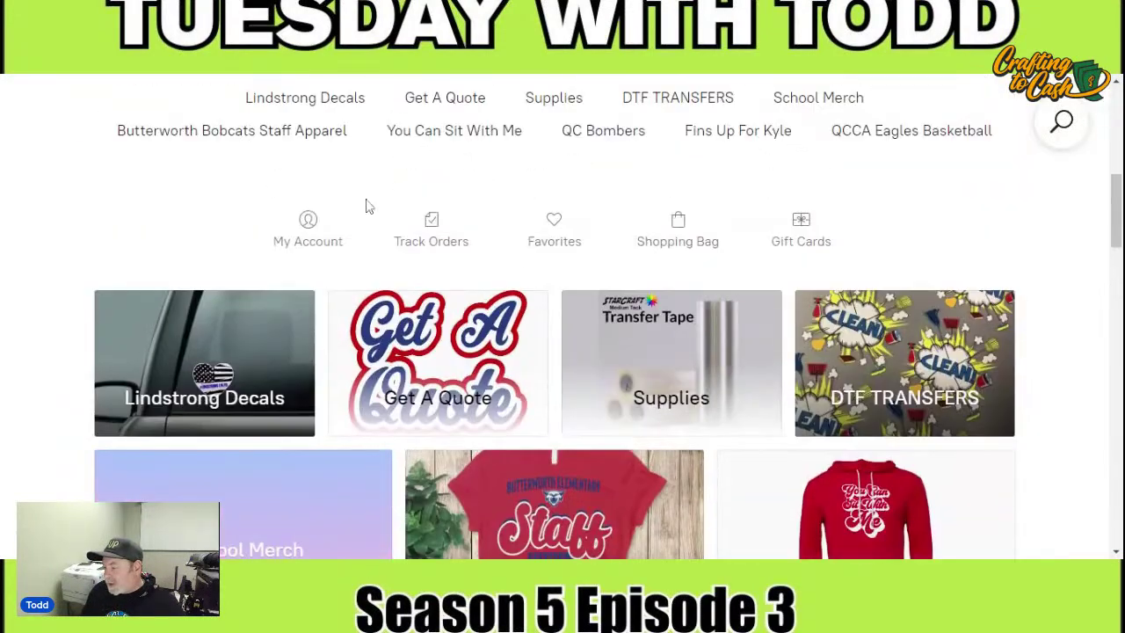
scroll(544, 270, "up", 1)
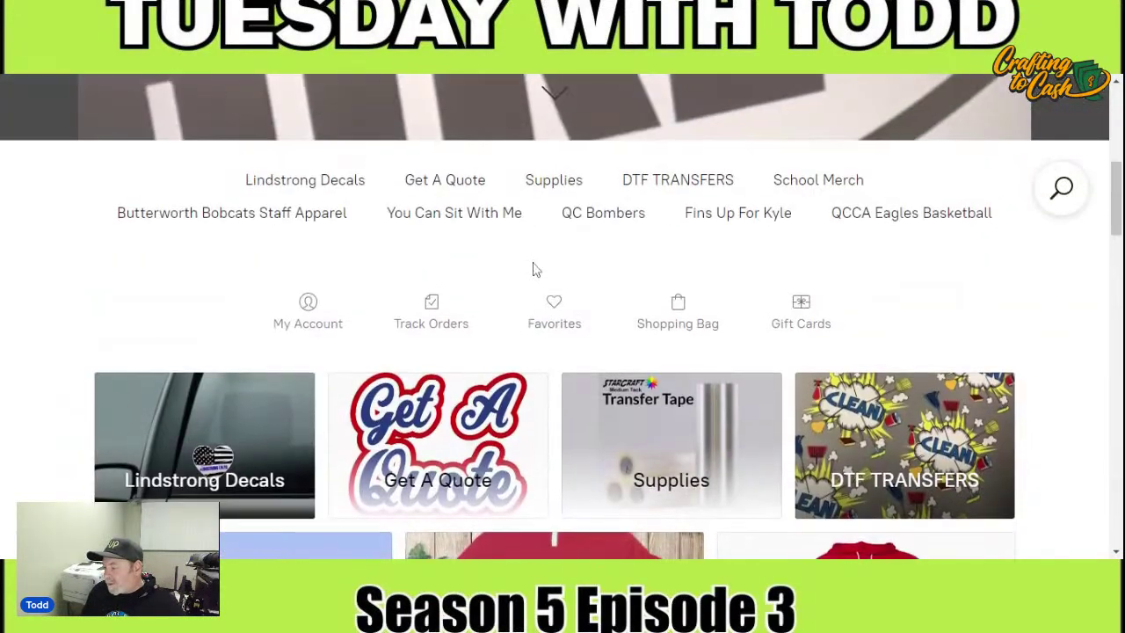
Step: Open the DTF TRANSFERS category and review its description, pressing instructions and subcategories
left_click(652, 181)
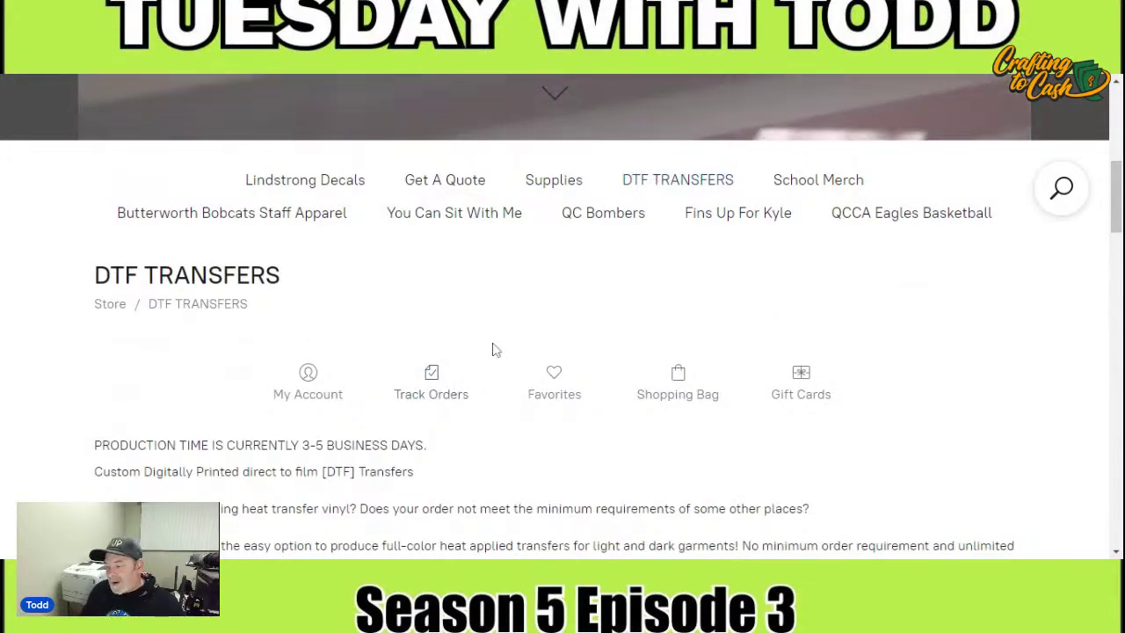
scroll(492, 350, "down", 3)
scroll(492, 350, "down", 2)
scroll(492, 350, "up", 3)
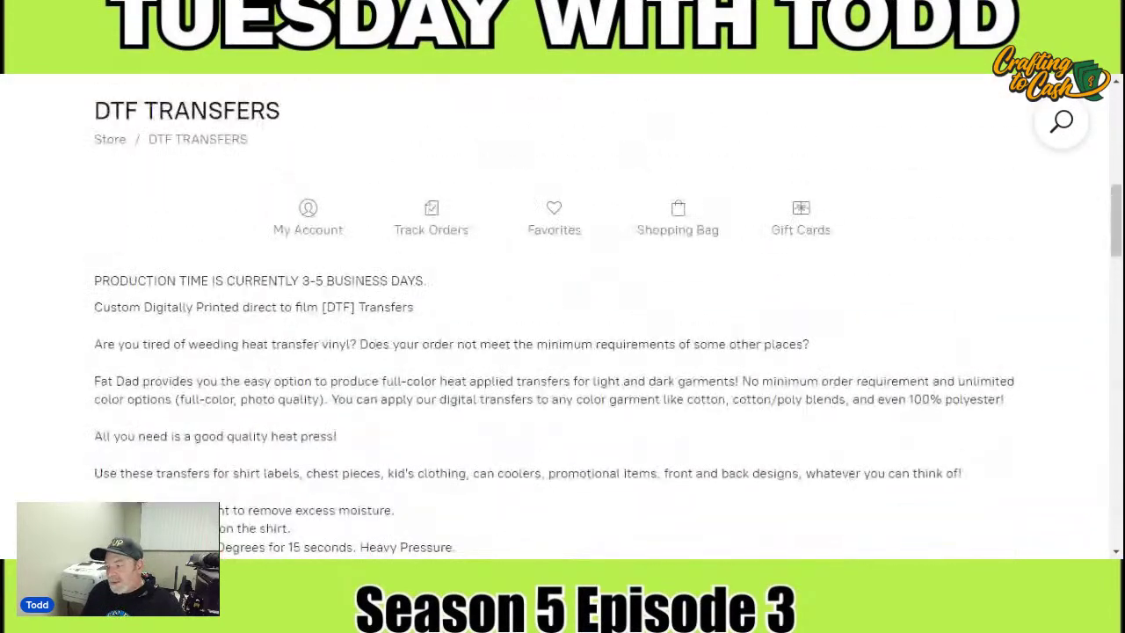
scroll(603, 211, "down", 5)
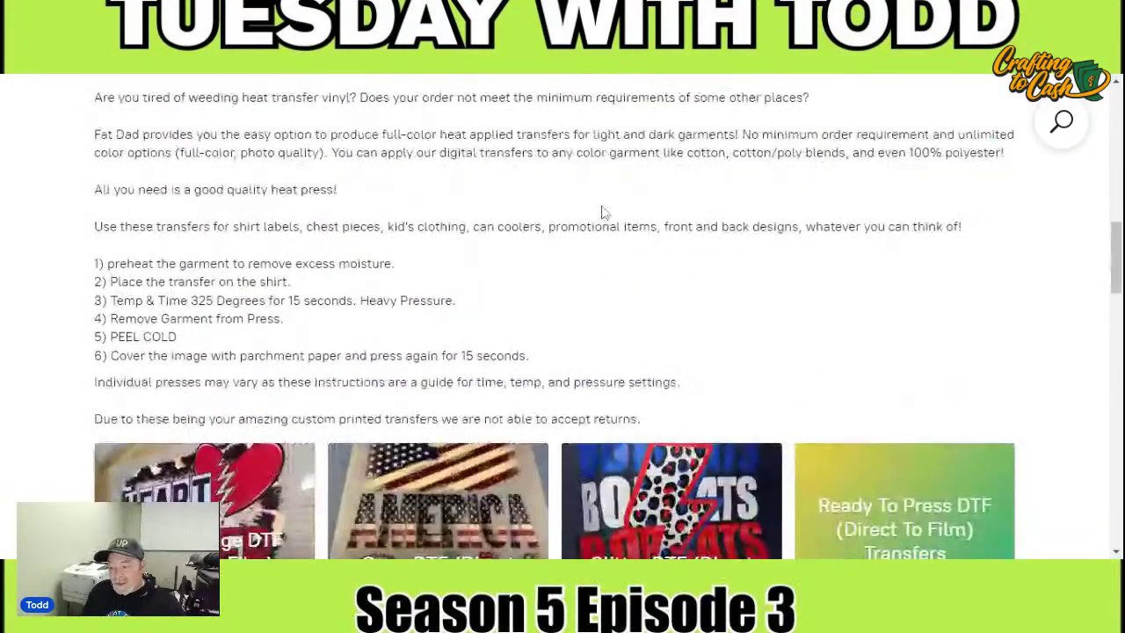
scroll(603, 211, "down", 1)
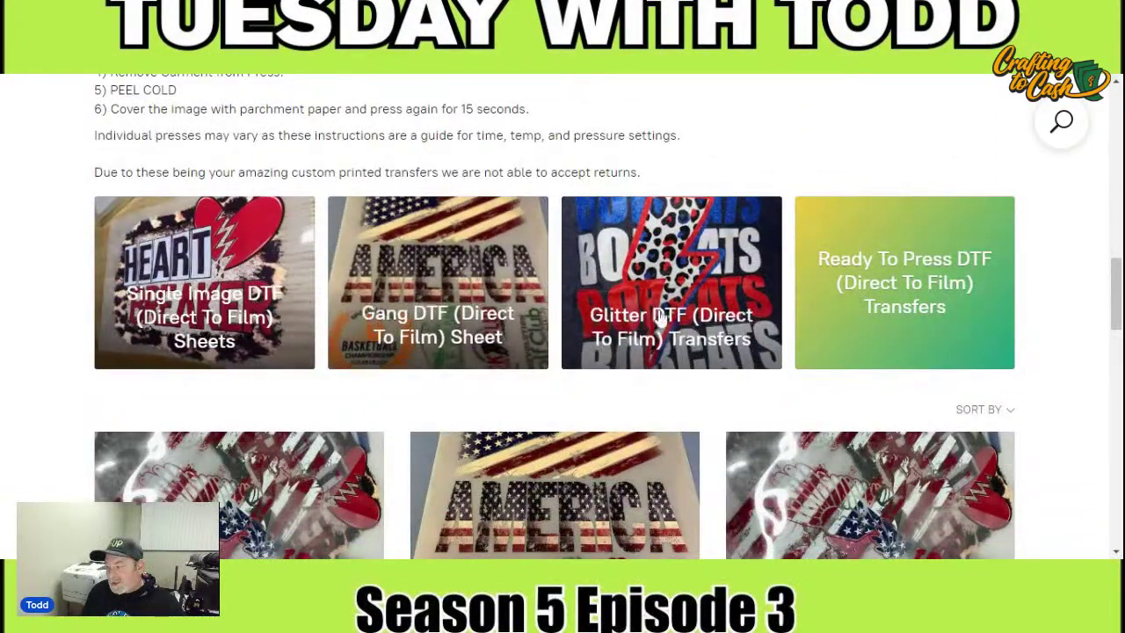
Step: Open the Ready To Press DTF (Direct To Film) Transfers subcategory and look over its design themes
left_click(892, 273)
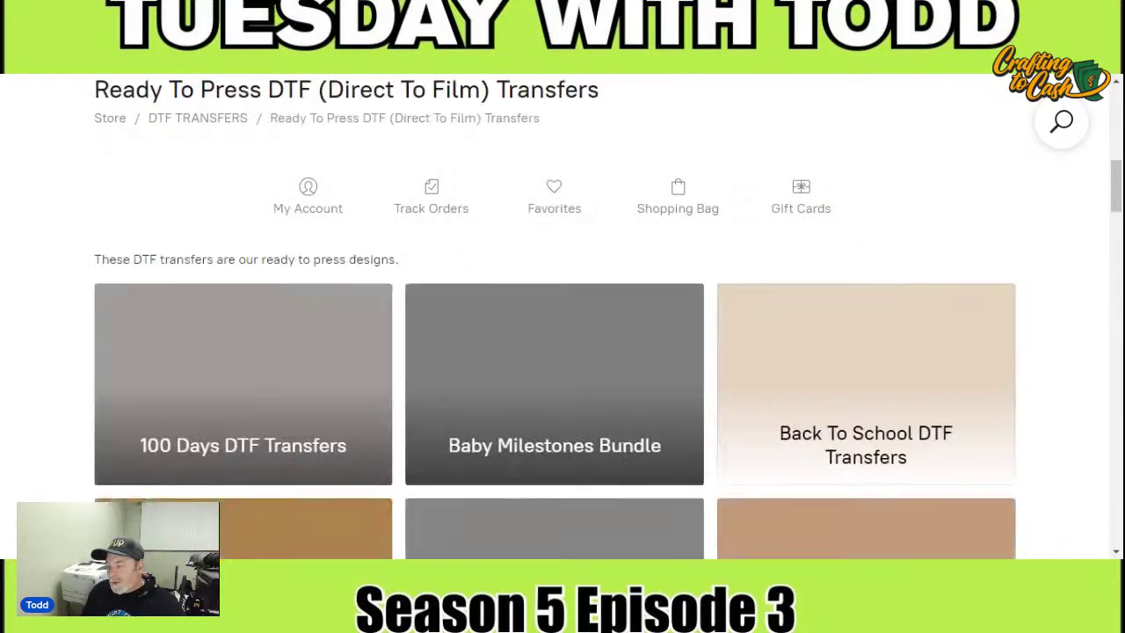
scroll(103, 246, "down", 1)
scroll(104, 246, "down", 1)
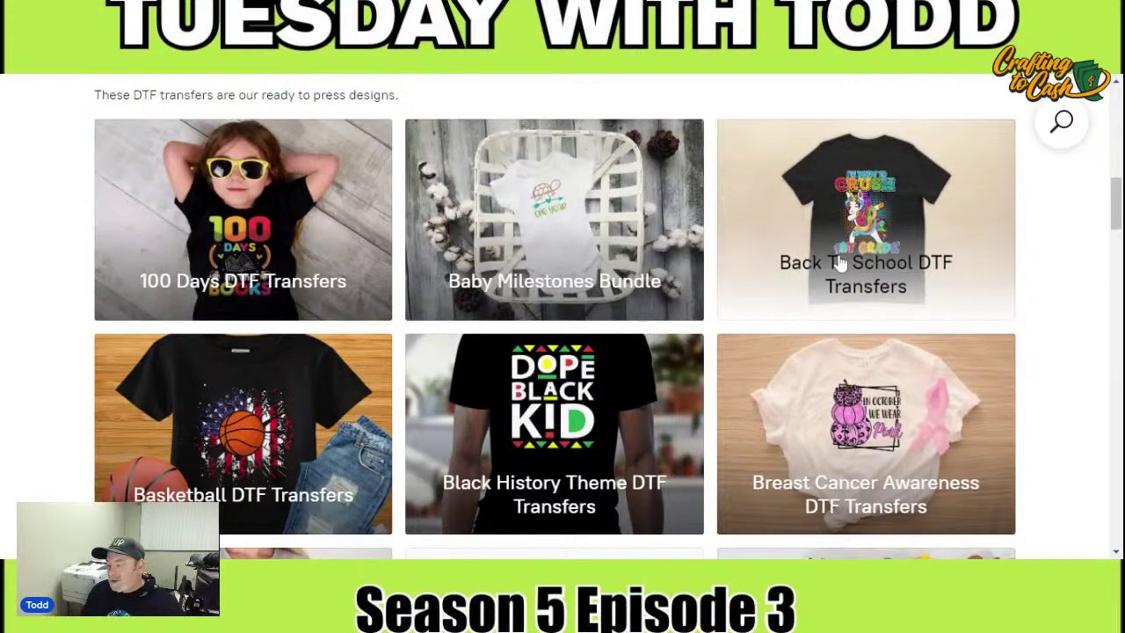
Step: View the Black History 1 DTF Transfers within the Black History theme, and return to the Ready To Press overview
left_click(554, 435)
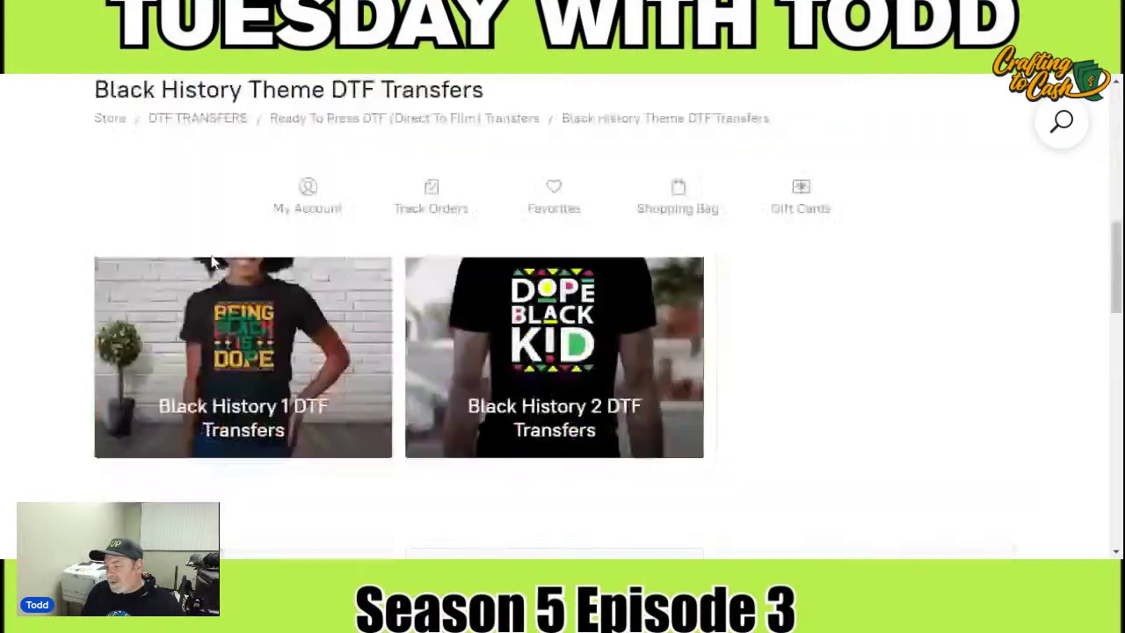
left_click(217, 347)
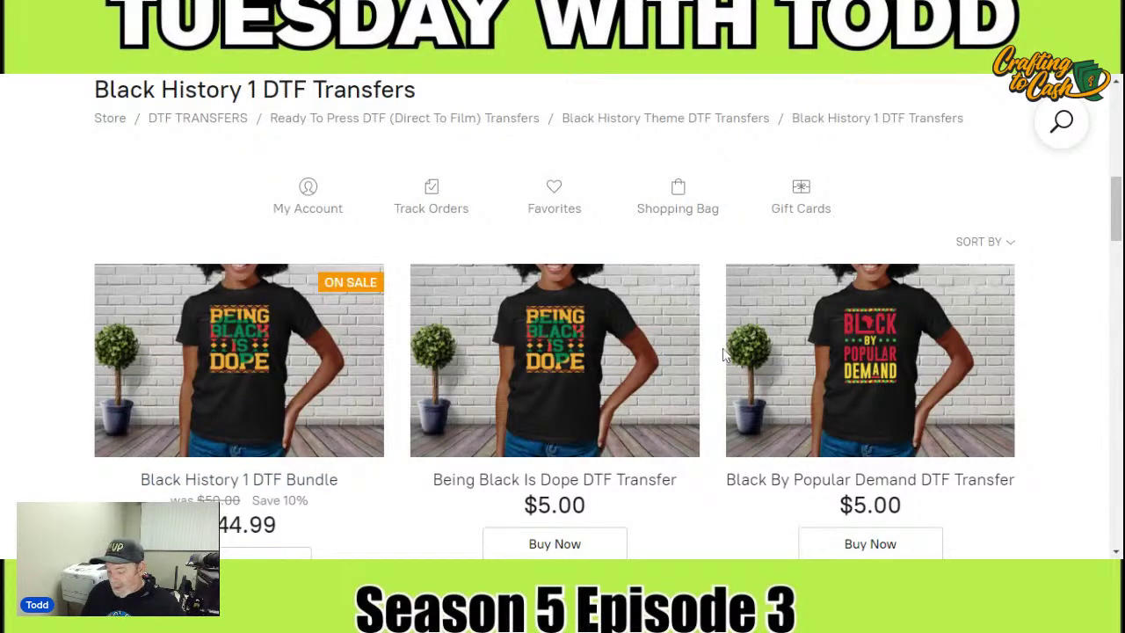
key("alt+Left")
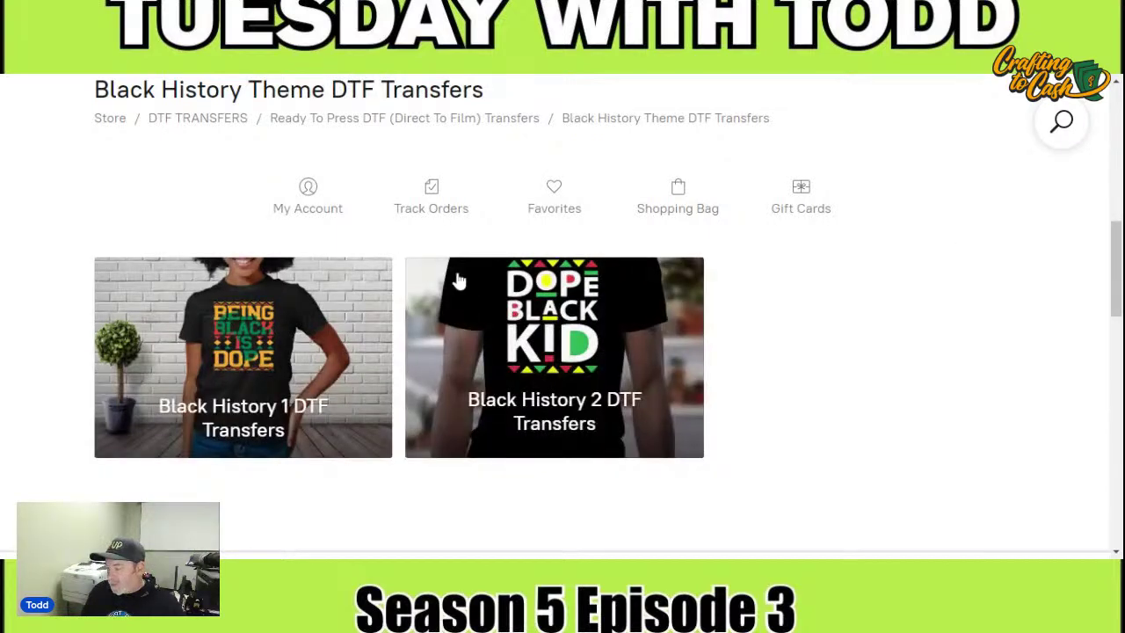
key("alt+Left")
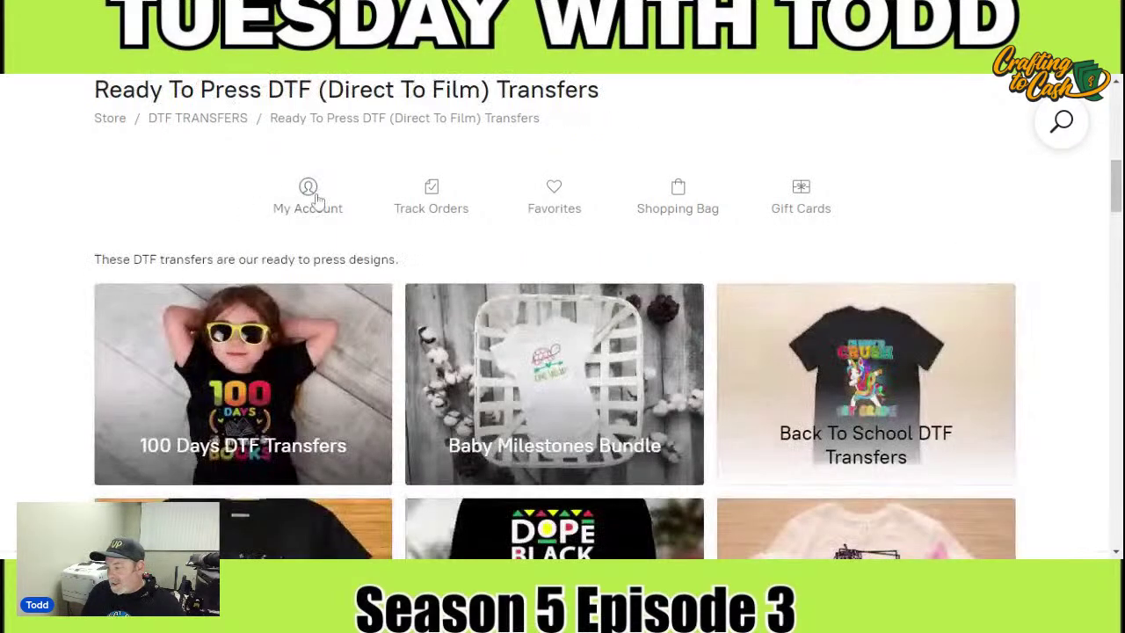